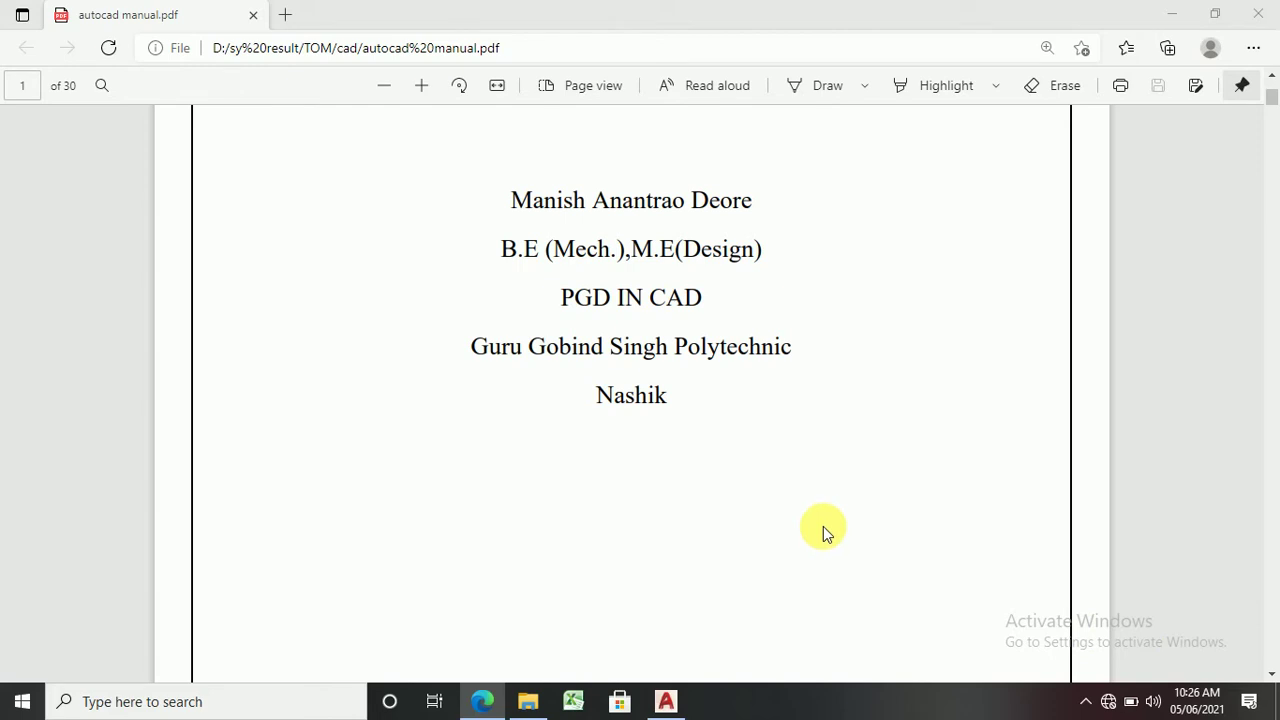
# Step: Go to page 5 of the PDF manual and review the Practical 1 instructions and the dimensioned sample template
pyautogui.click(22, 86)
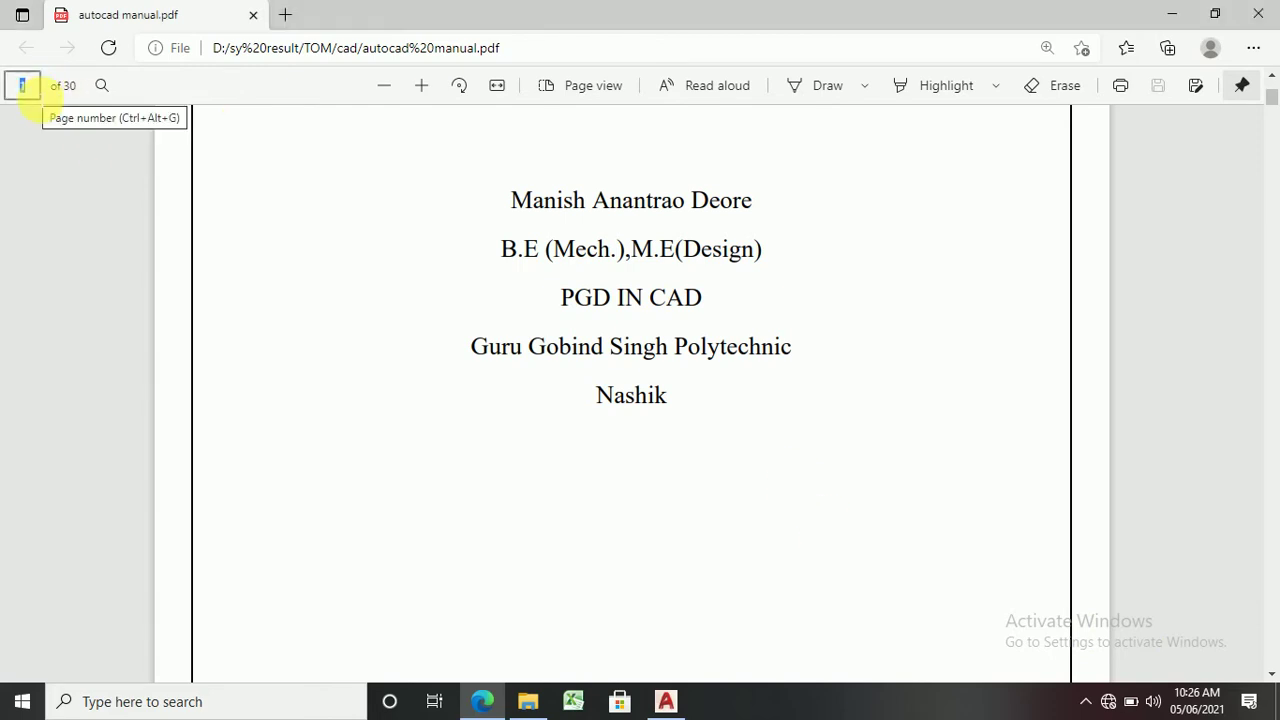
pyautogui.write('5')
pyautogui.press('Return')
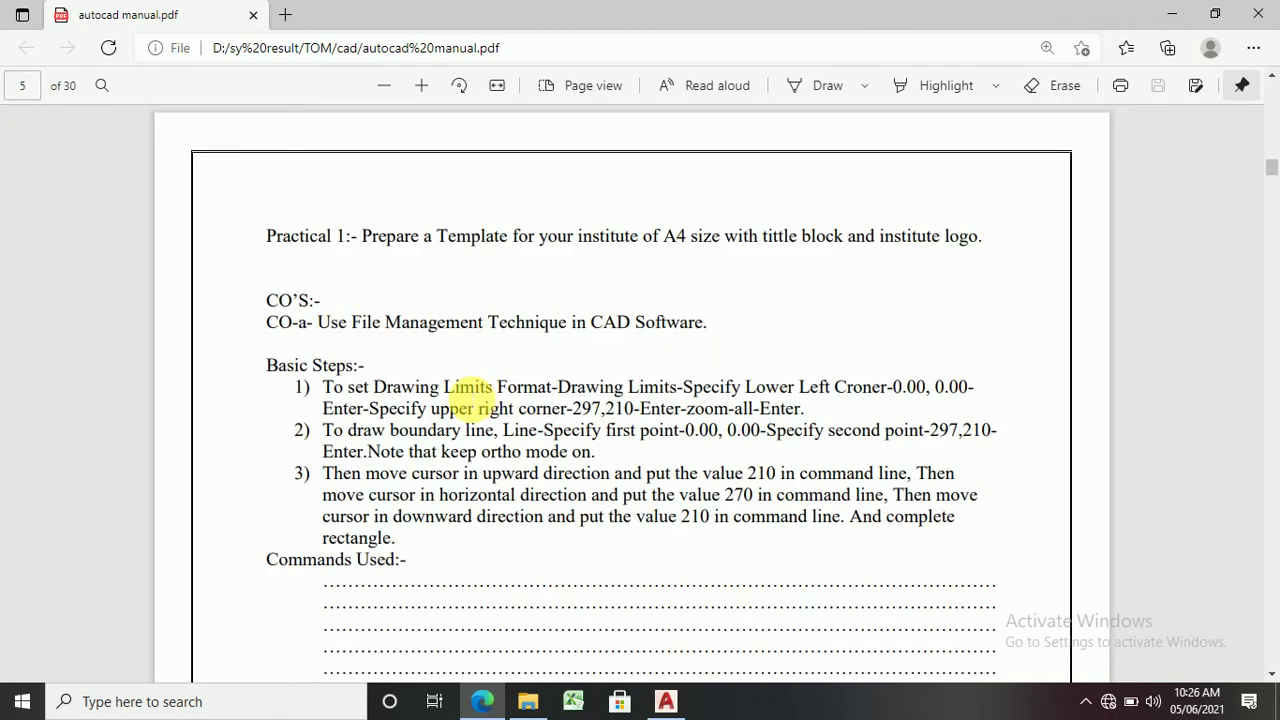
pyautogui.scroll(-2, 475, 420)
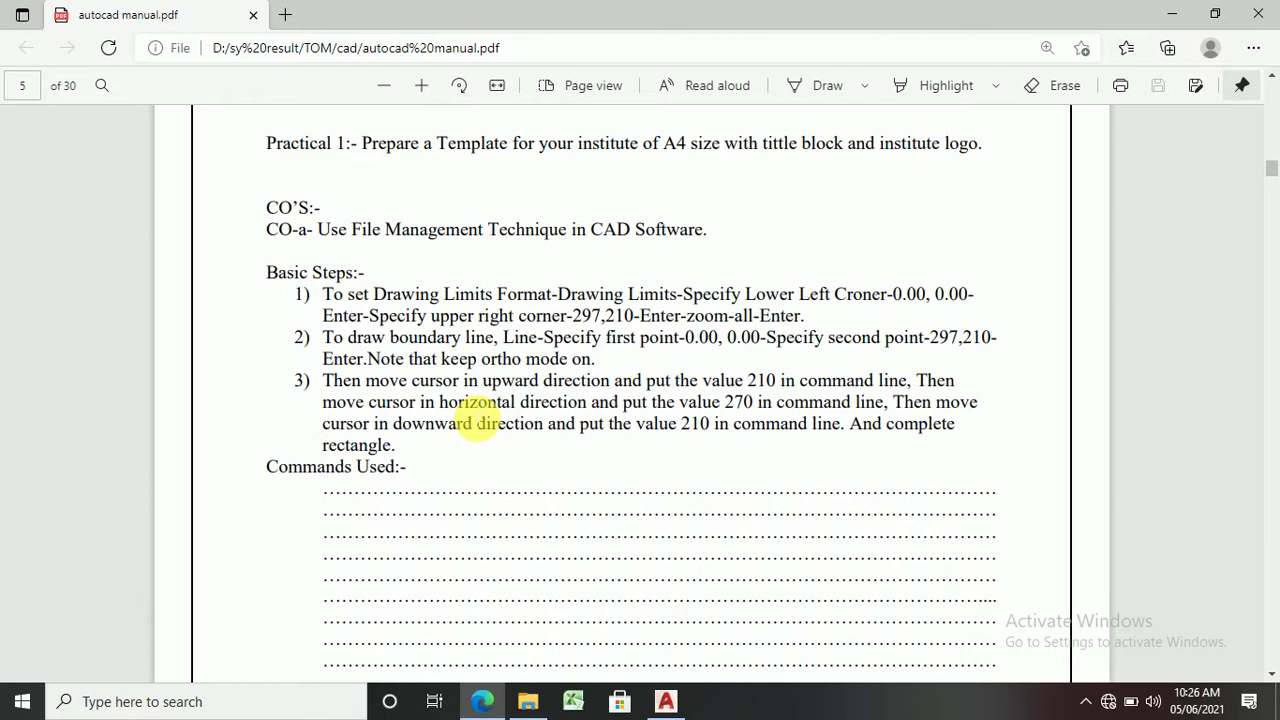
pyautogui.scroll(-15, 475, 420)
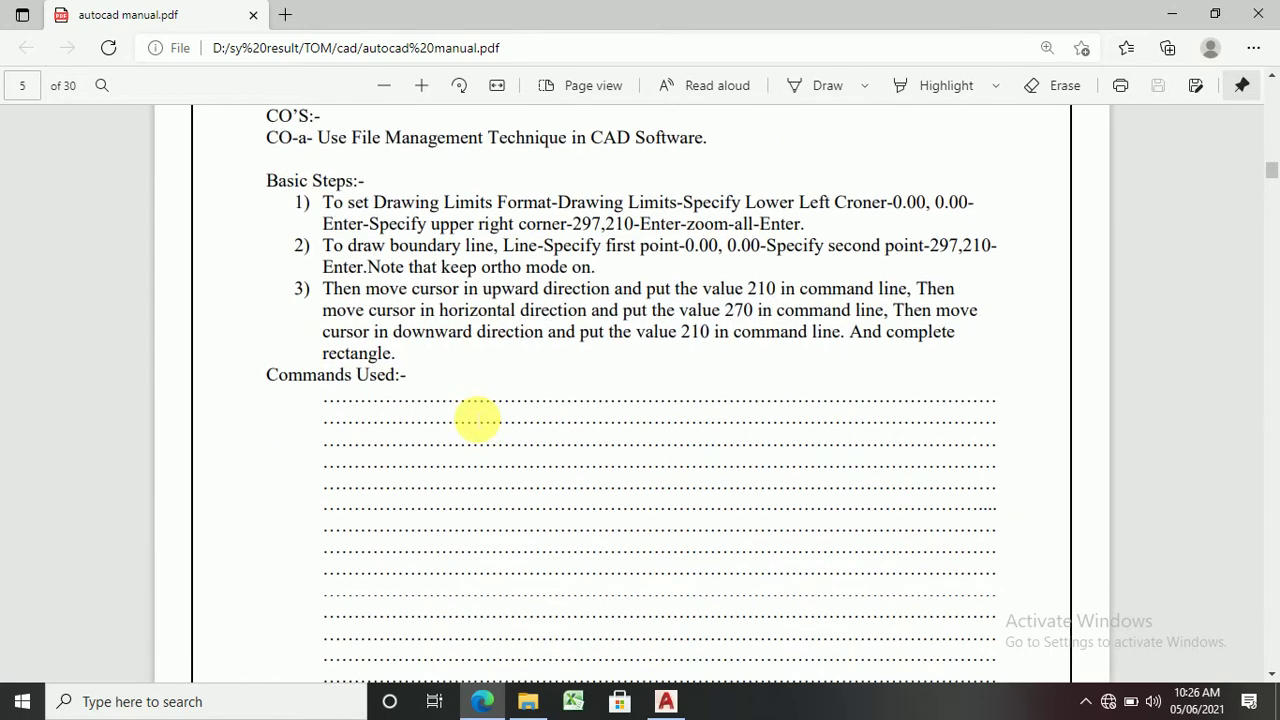
pyautogui.scroll(-5, 477, 419)
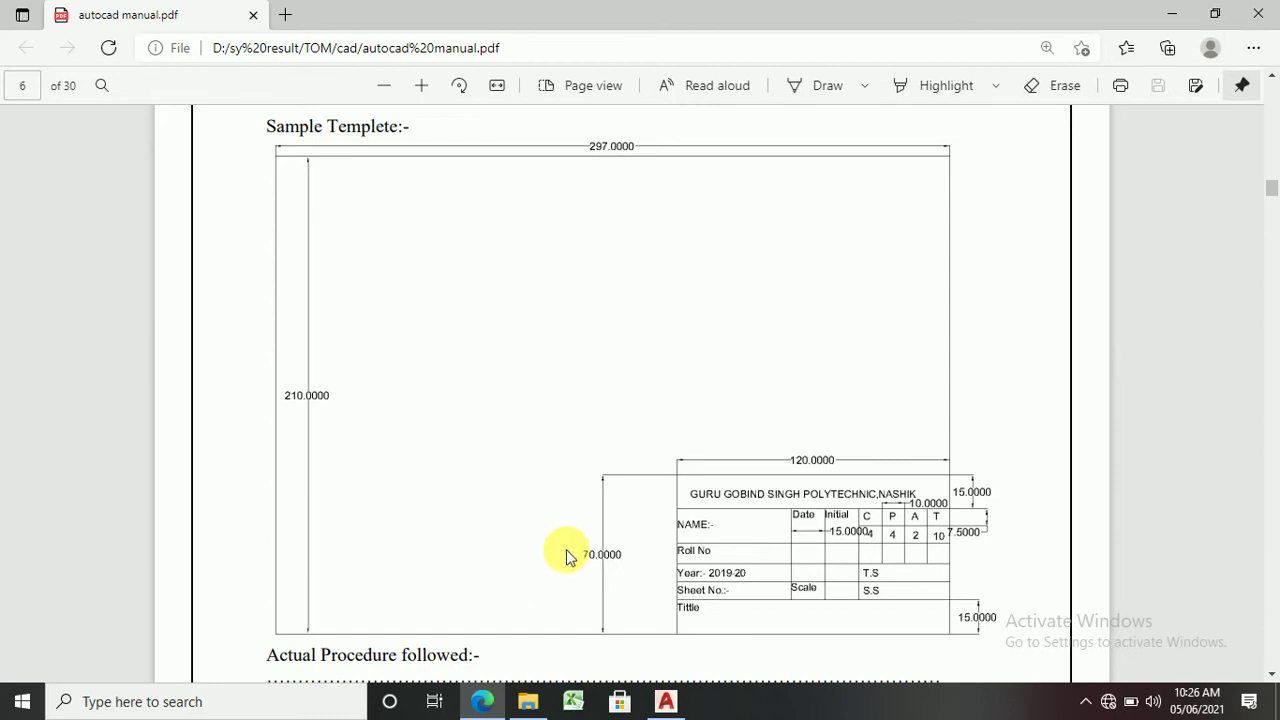
# Step: Switch to AutoCAD and set the drawing units to Decimal length, precision 0, with Millimeters as the insertion scale
pyautogui.click(665, 702)
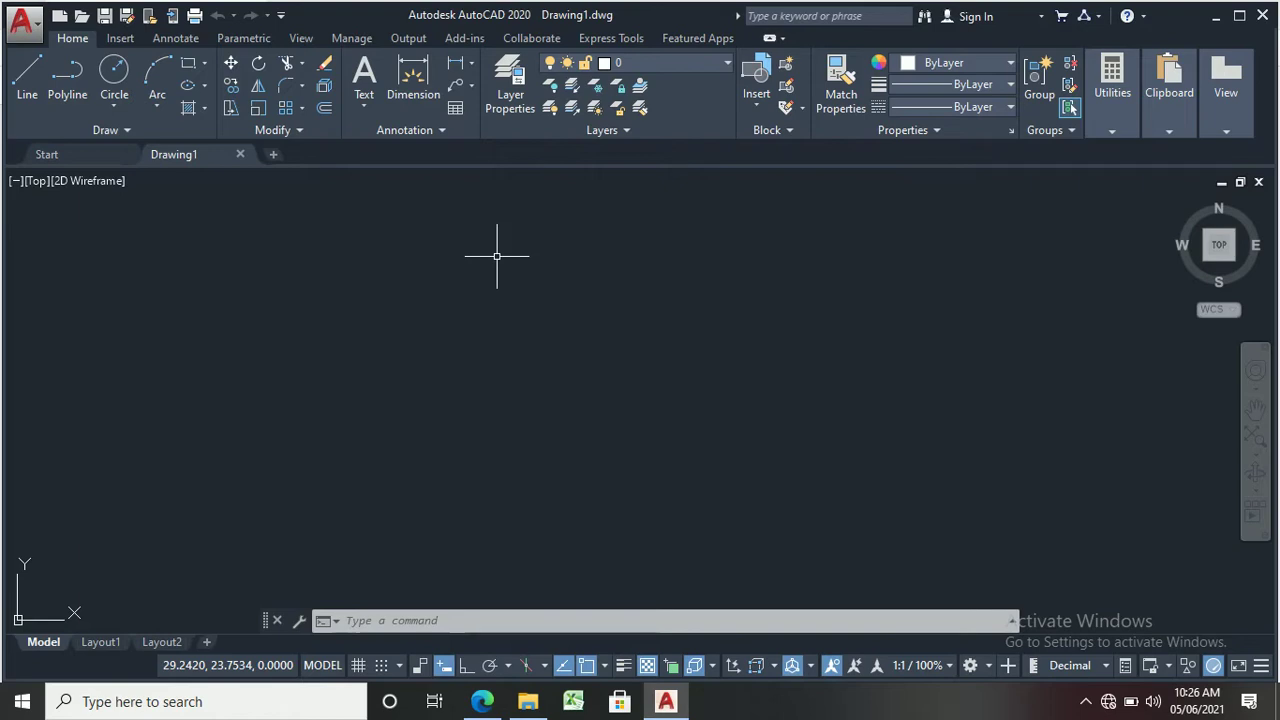
pyautogui.write('un')
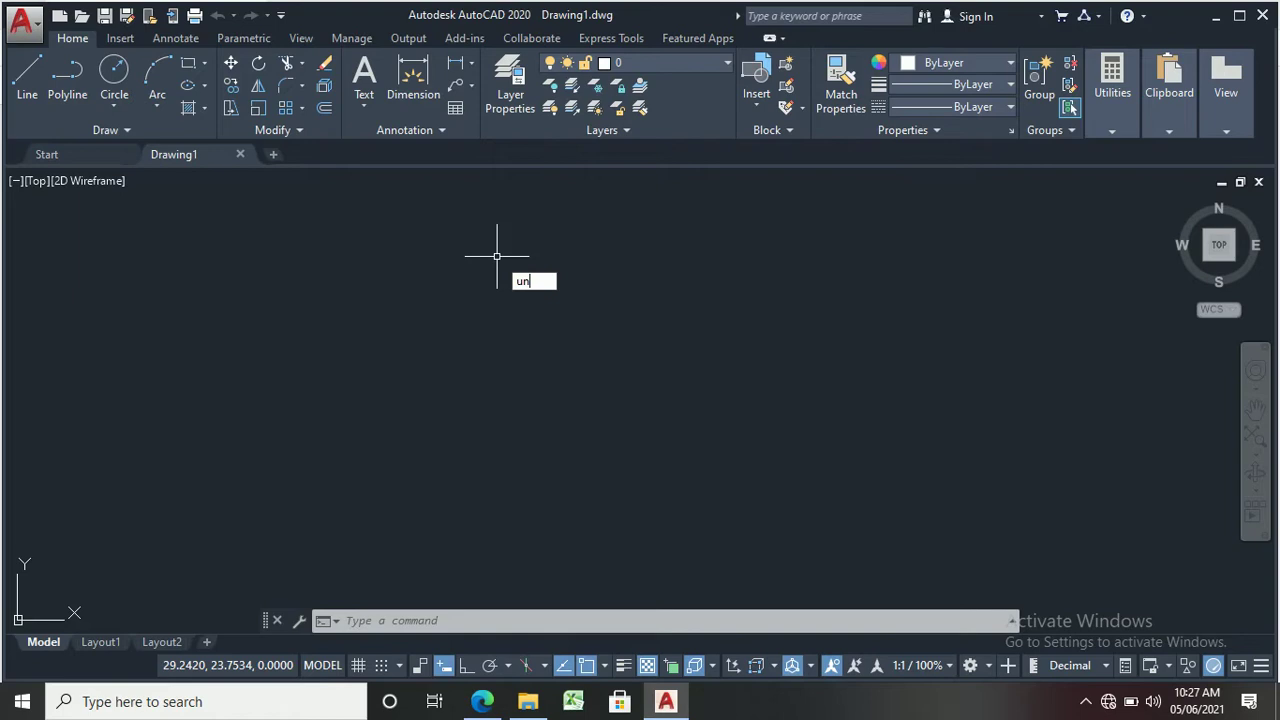
pyautogui.press('Return')
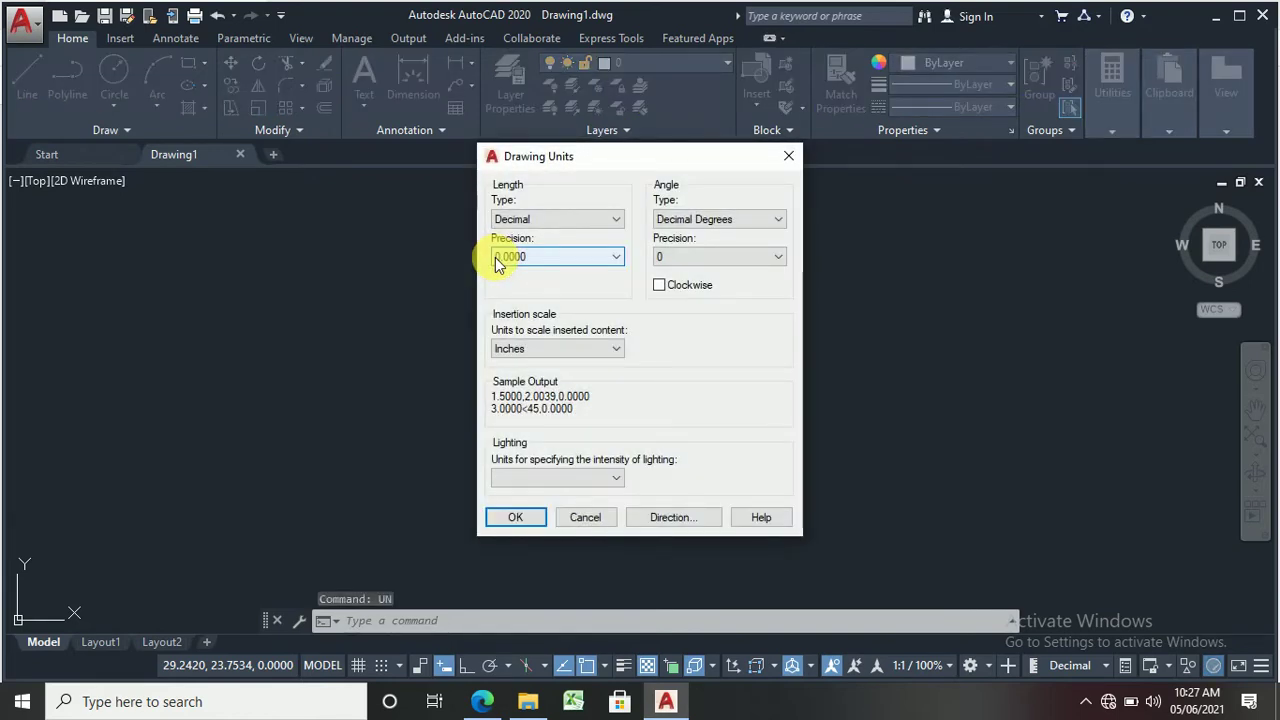
pyautogui.click(553, 219)
pyautogui.click(552, 219)
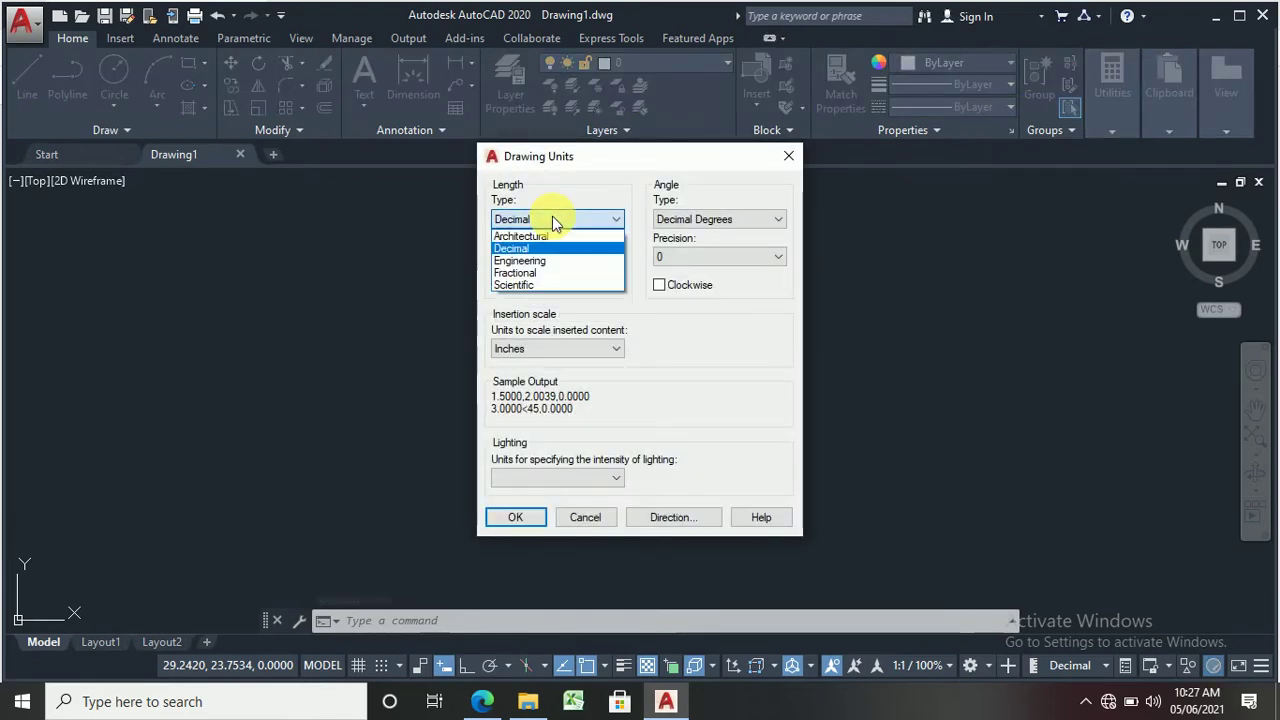
pyautogui.click(552, 219)
pyautogui.click(535, 258)
pyautogui.click(535, 258)
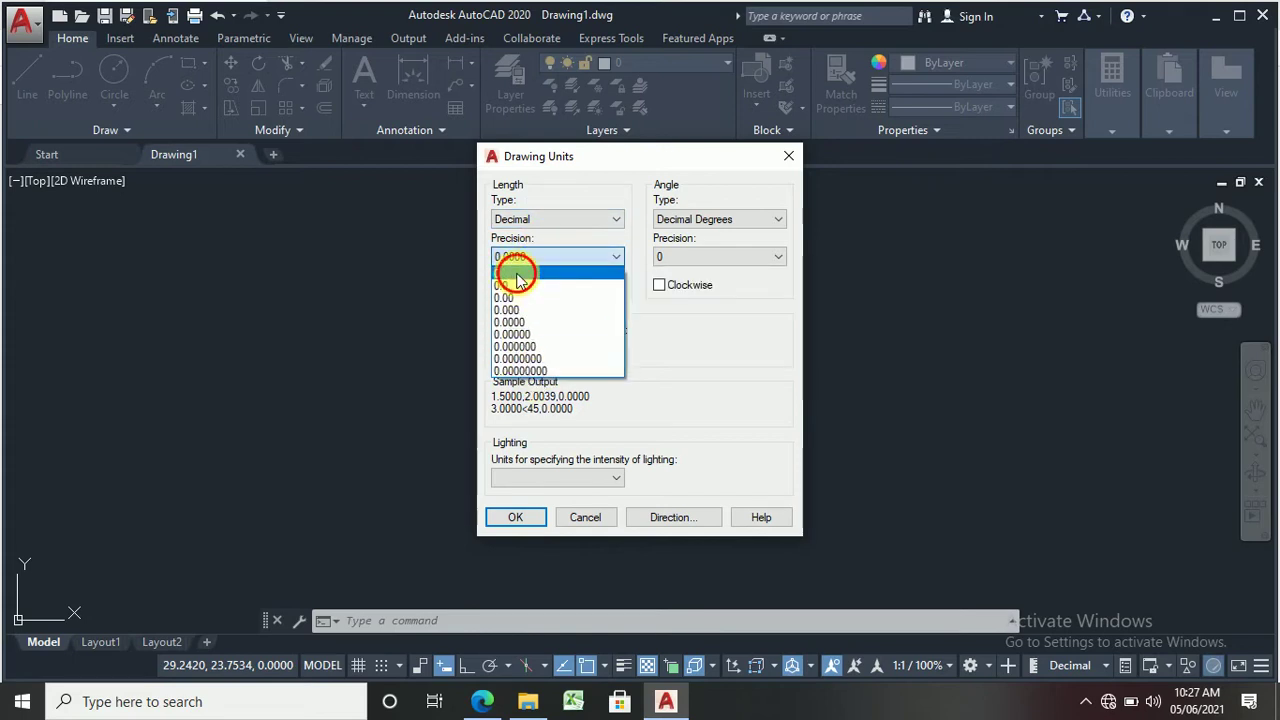
pyautogui.click(505, 272)
pyautogui.click(519, 349)
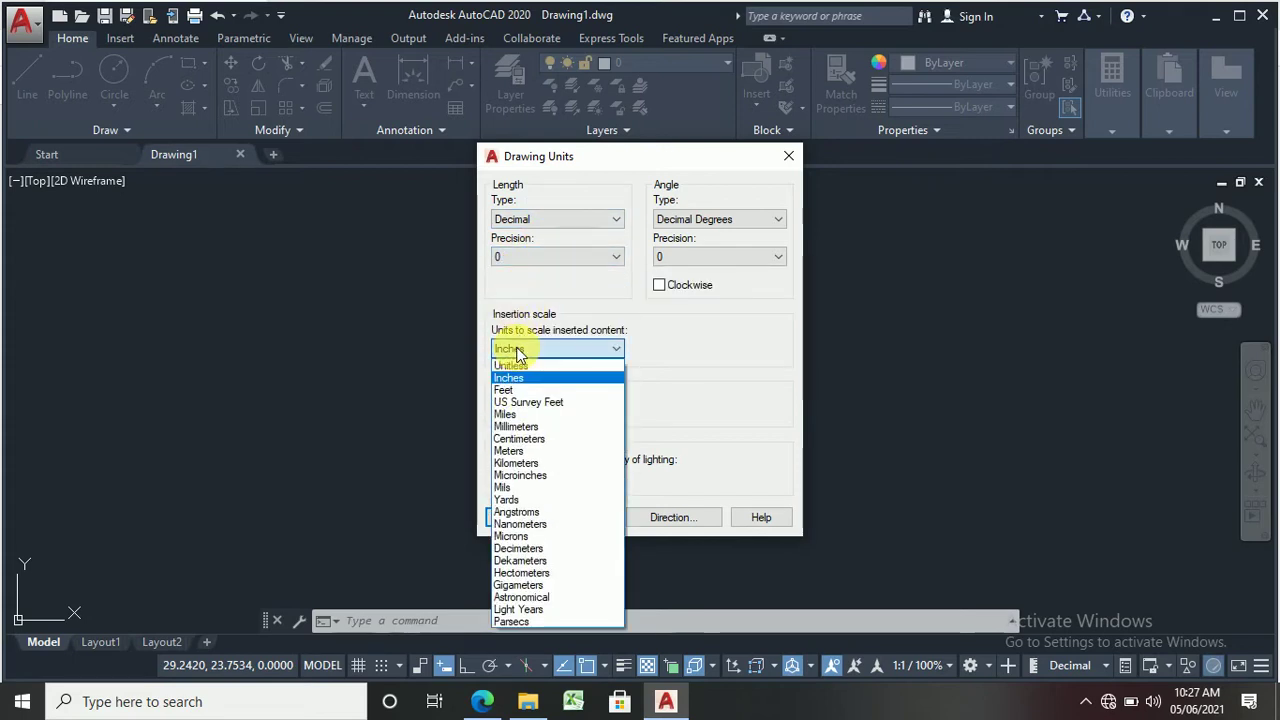
pyautogui.click(512, 427)
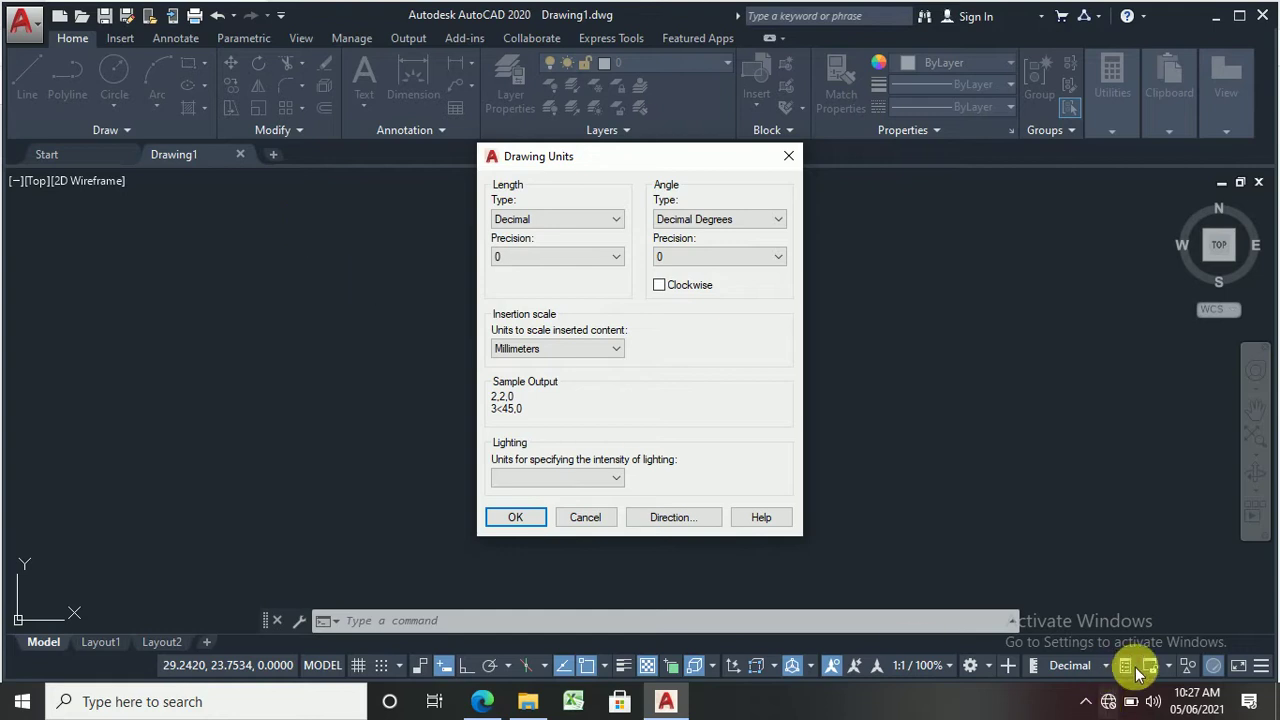
# Step: Dismiss the pending Windows notifications and accept the drawing unit settings
pyautogui.click(1250, 706)
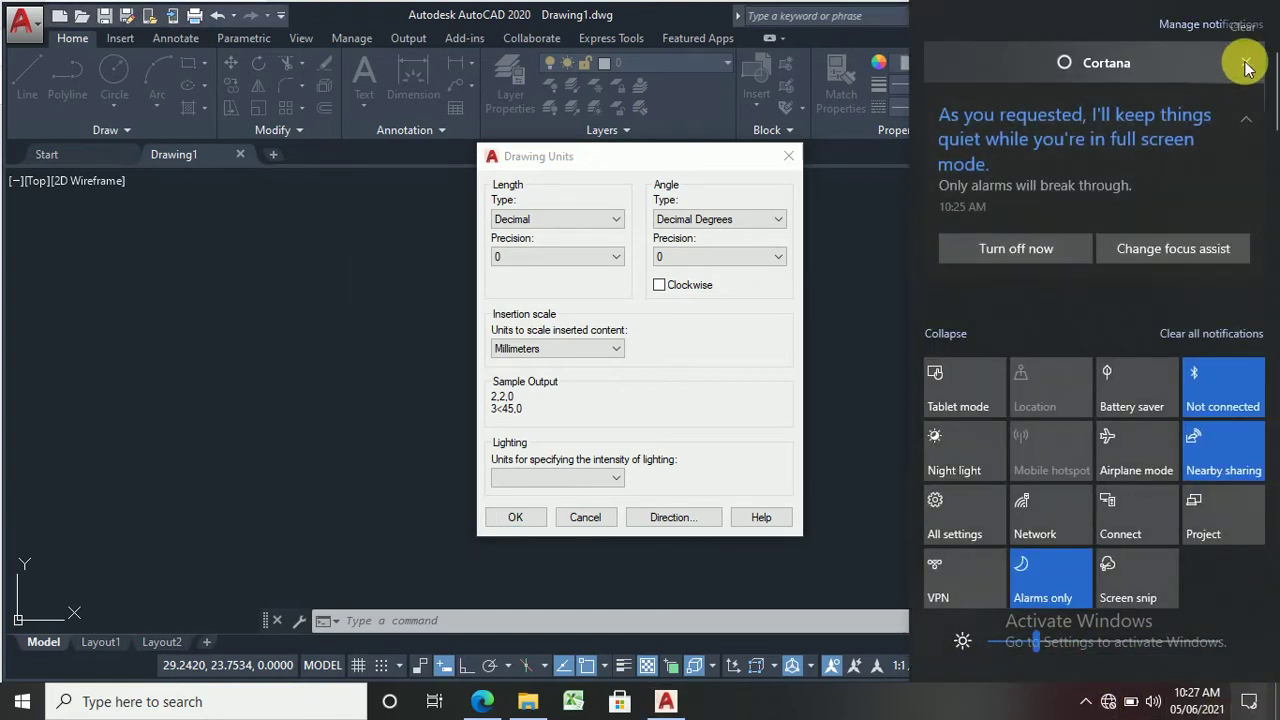
pyautogui.click(1245, 62)
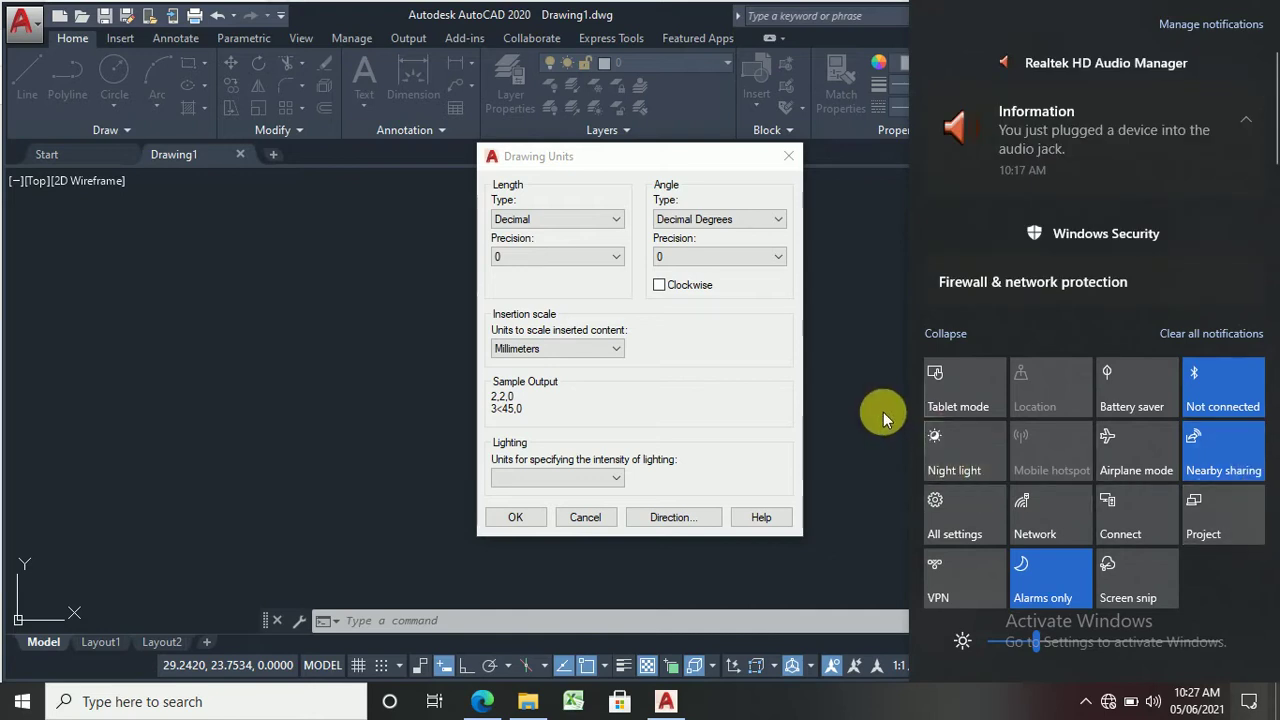
pyautogui.click(1246, 62)
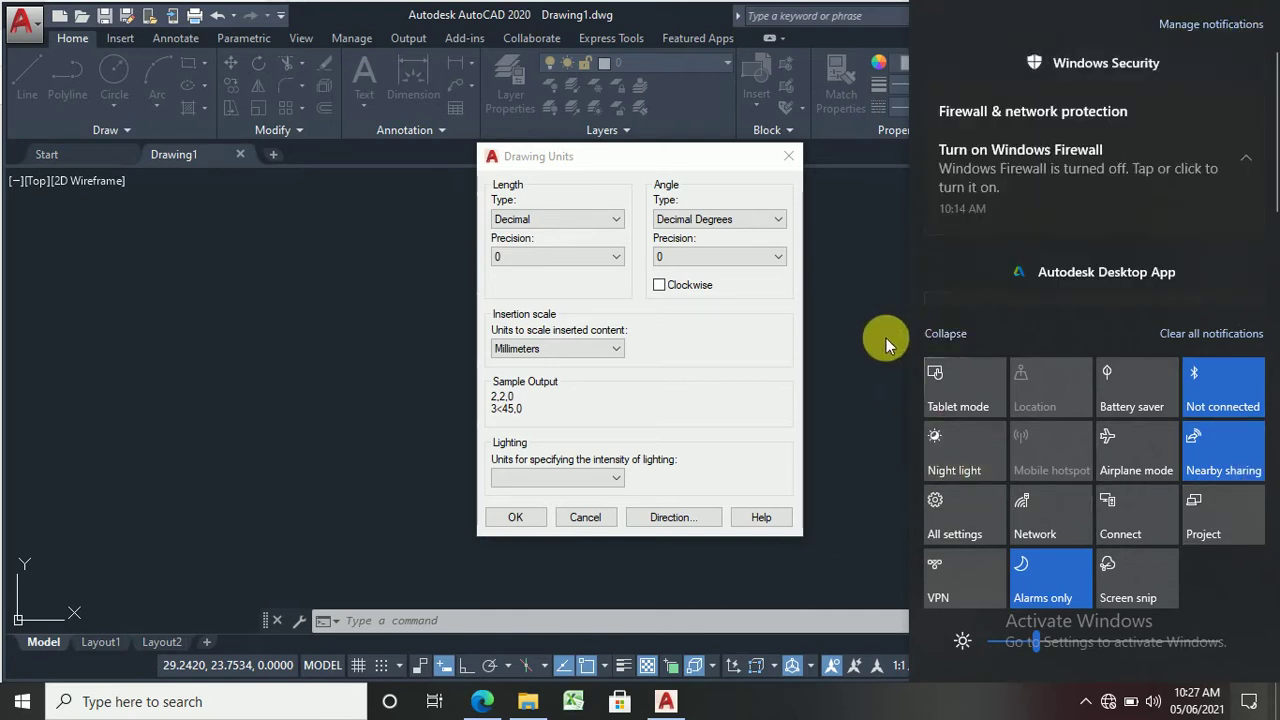
pyautogui.click(1246, 64)
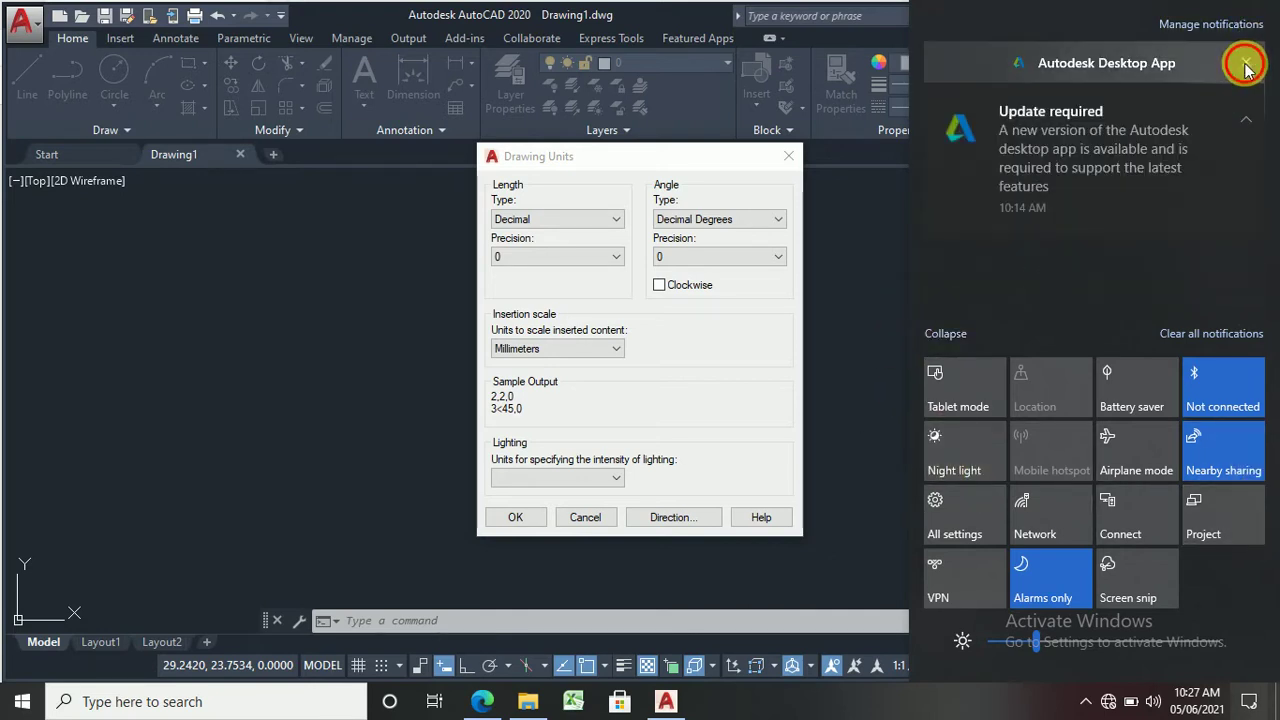
pyautogui.click(1243, 63)
pyautogui.click(849, 274)
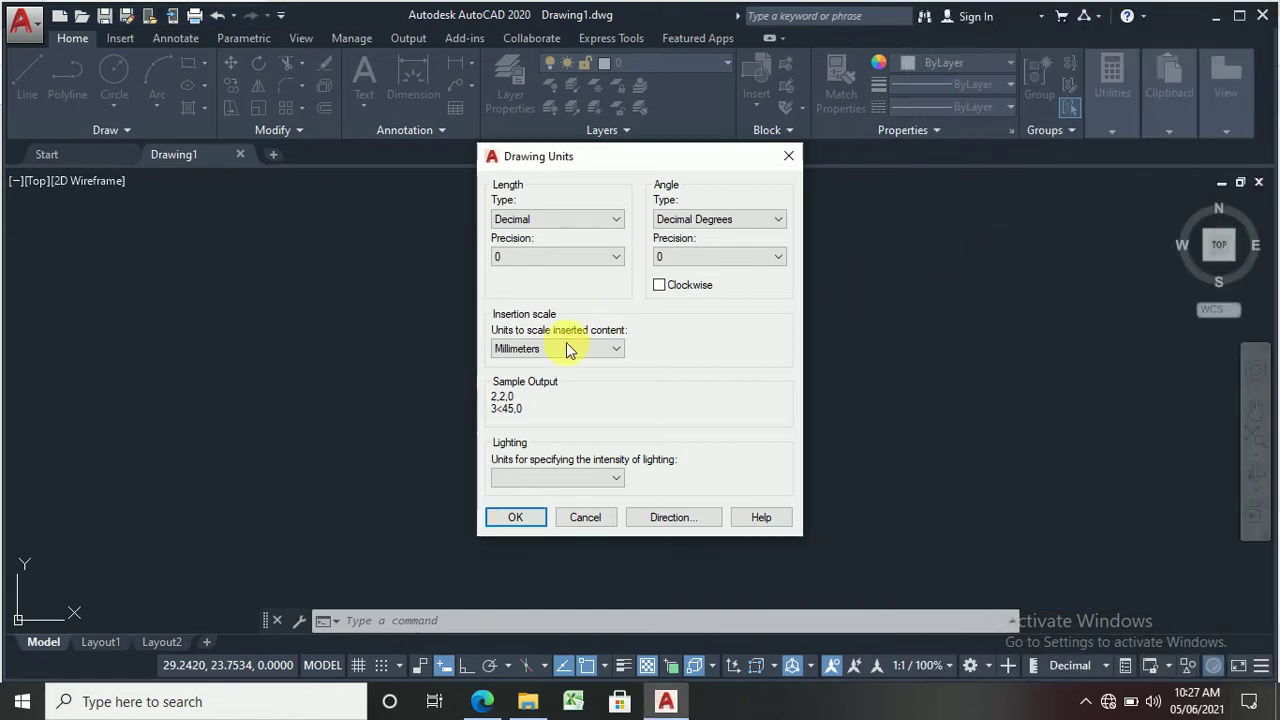
pyautogui.click(516, 517)
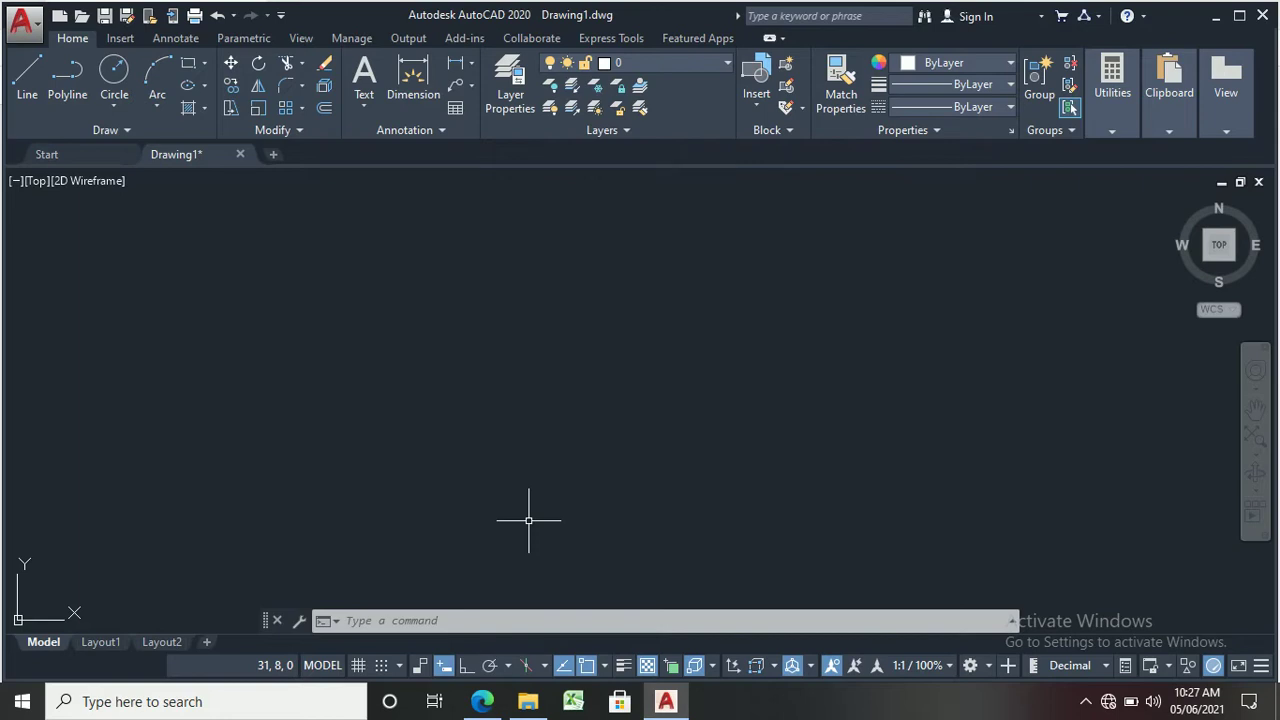
# Step: Set the model space limits from 0,0 to 297,210 and zoom to show all of the drawing area
pyautogui.write('limits')
pyautogui.press('Return')
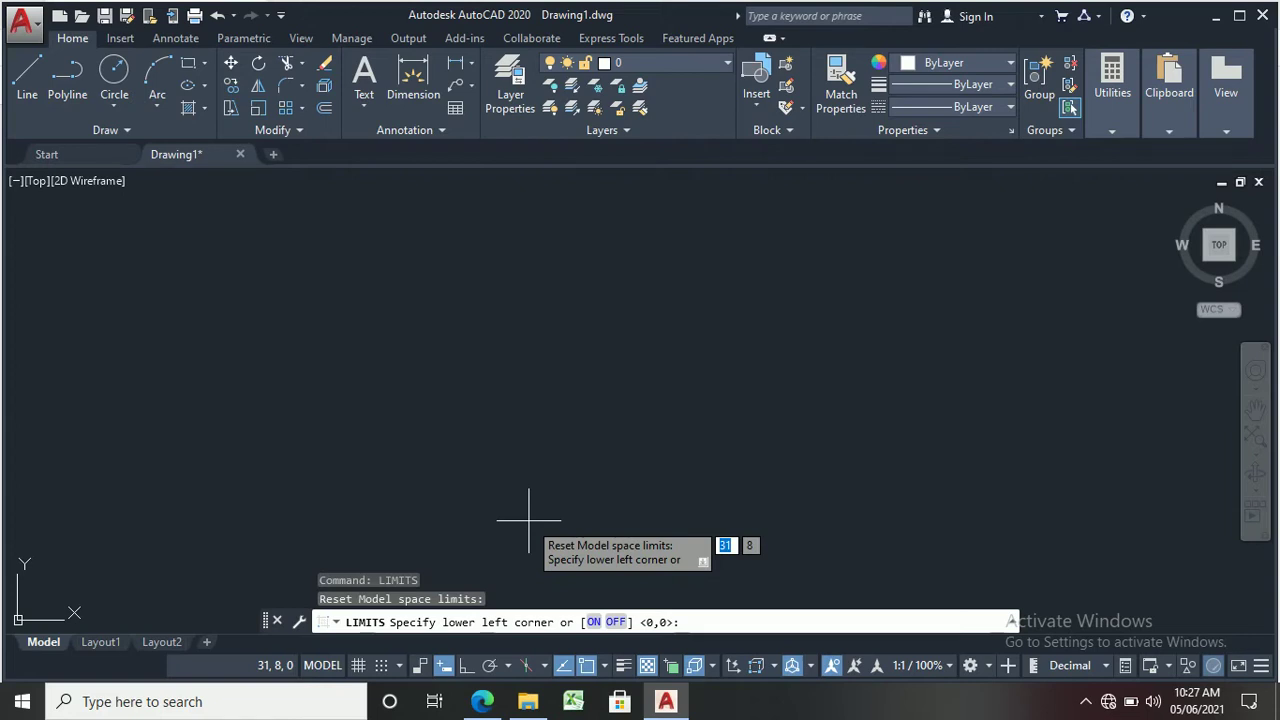
pyautogui.write('0,0')
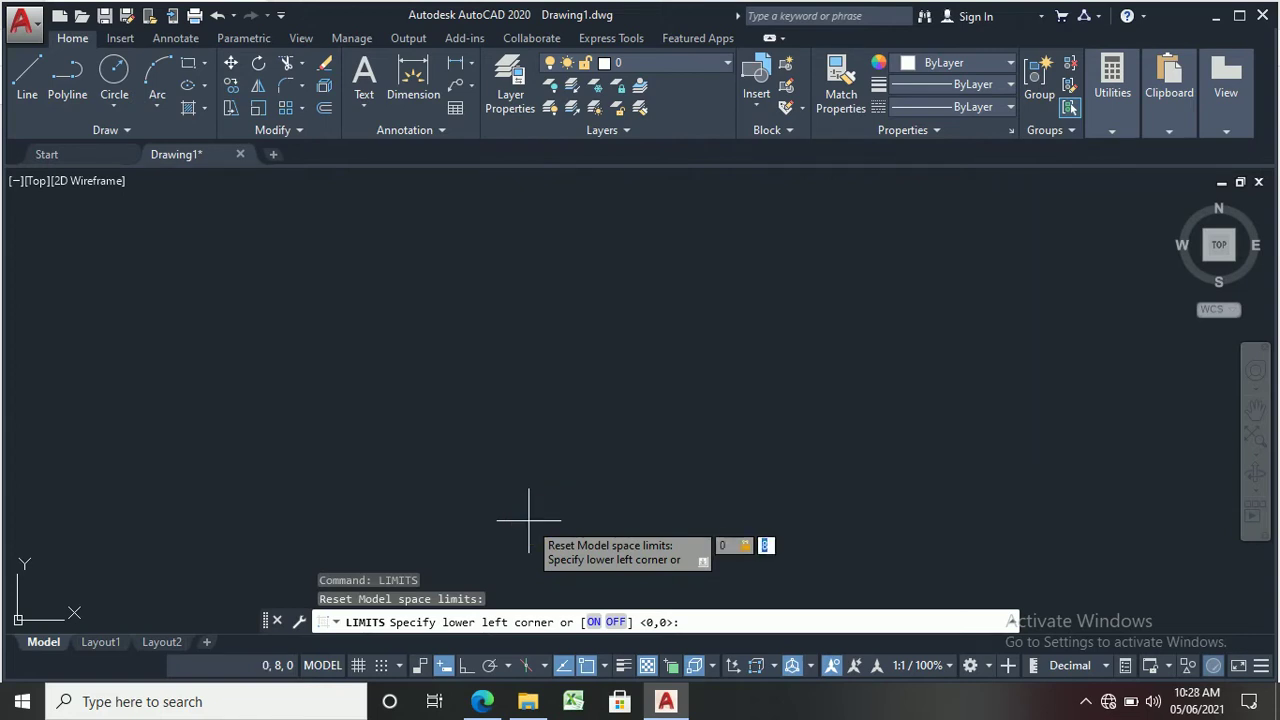
pyautogui.press('Return')
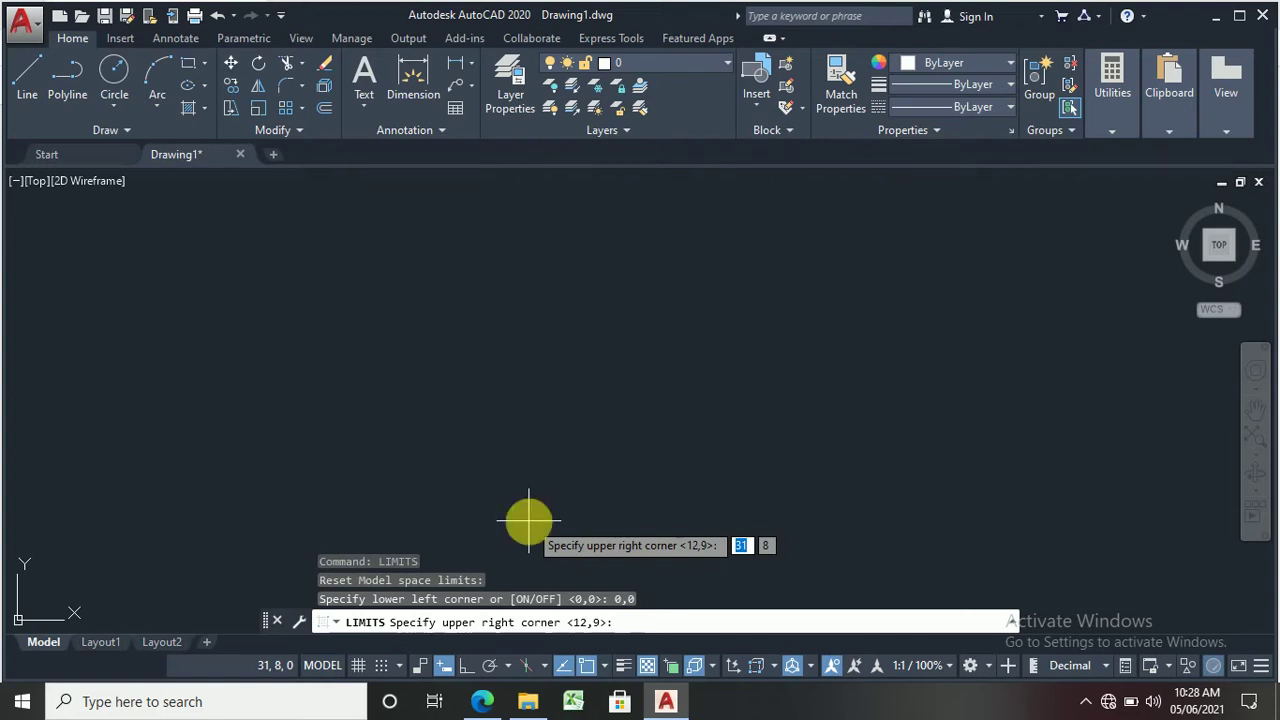
pyautogui.write('297')
pyautogui.press('Tab')
pyautogui.write('210')
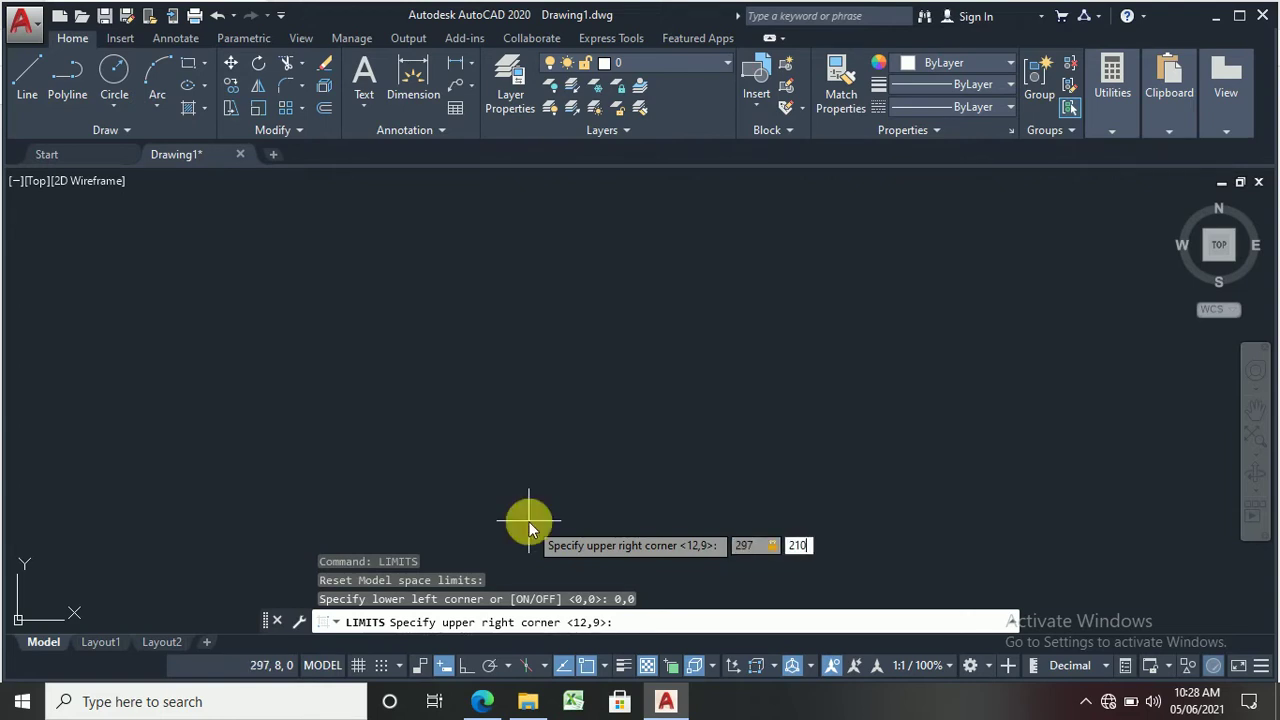
pyautogui.press('Return')
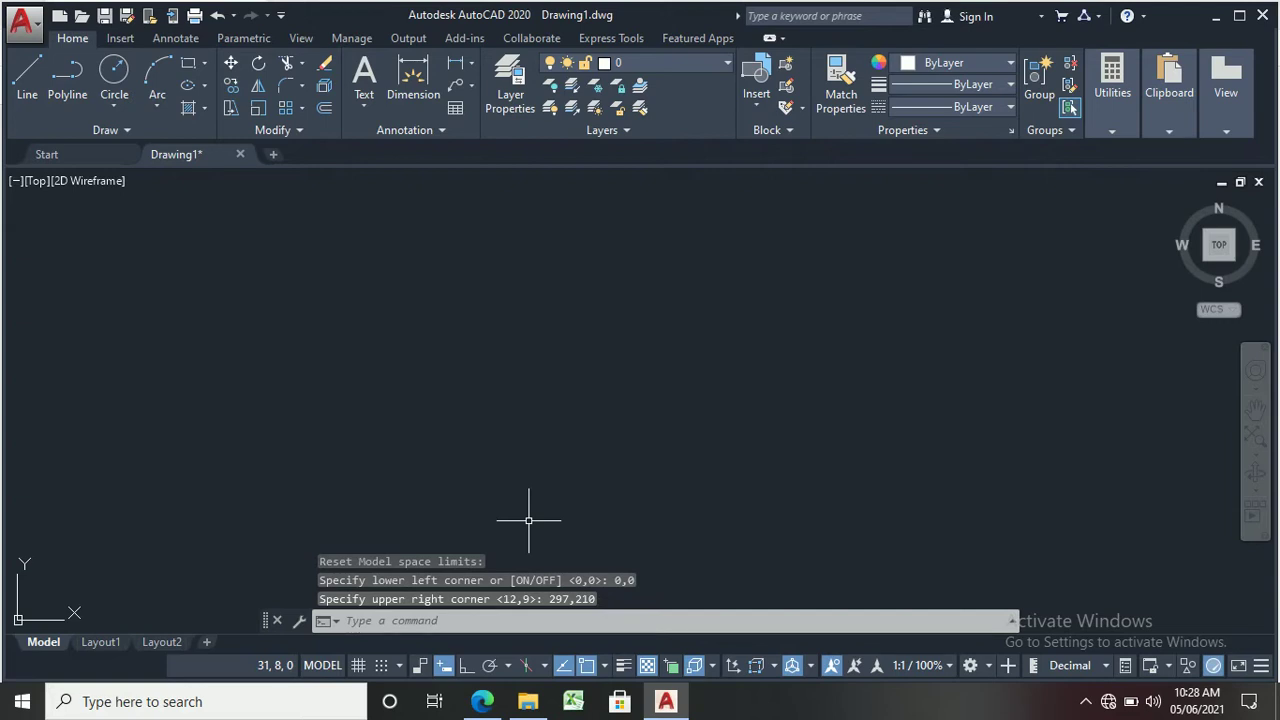
pyautogui.write('z')
pyautogui.press('Return')
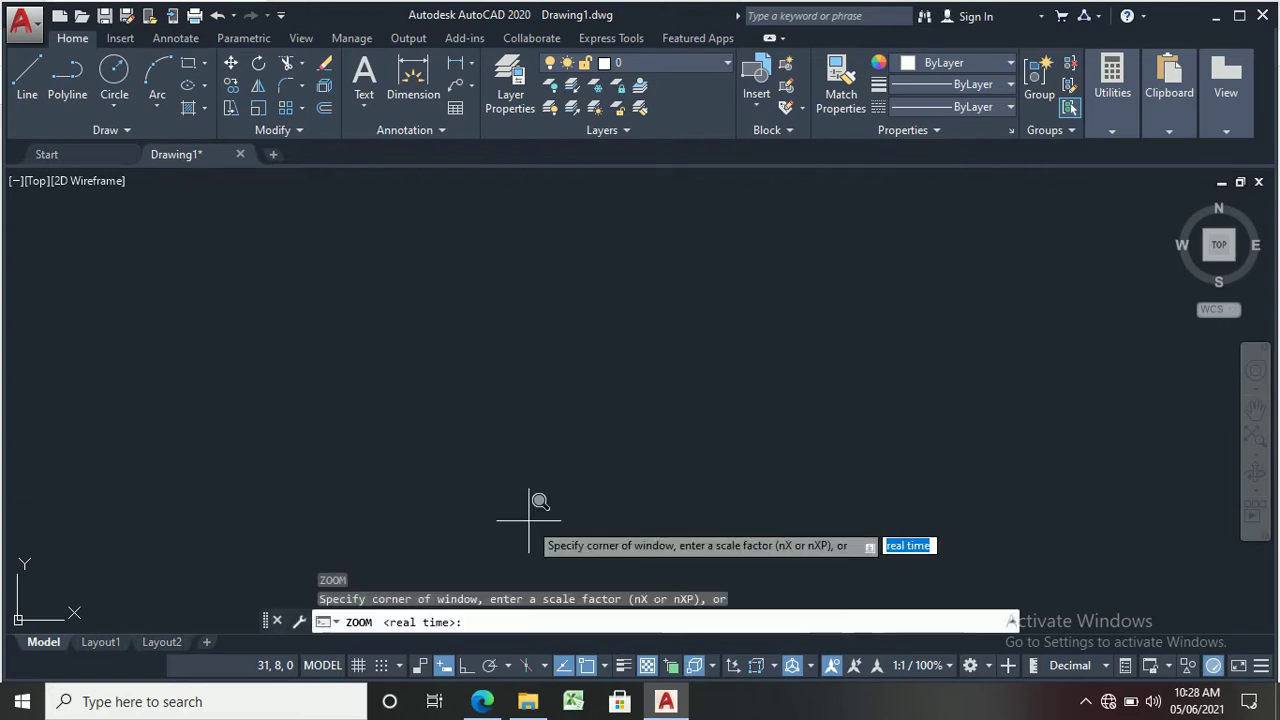
pyautogui.write('a')
pyautogui.press('Return')
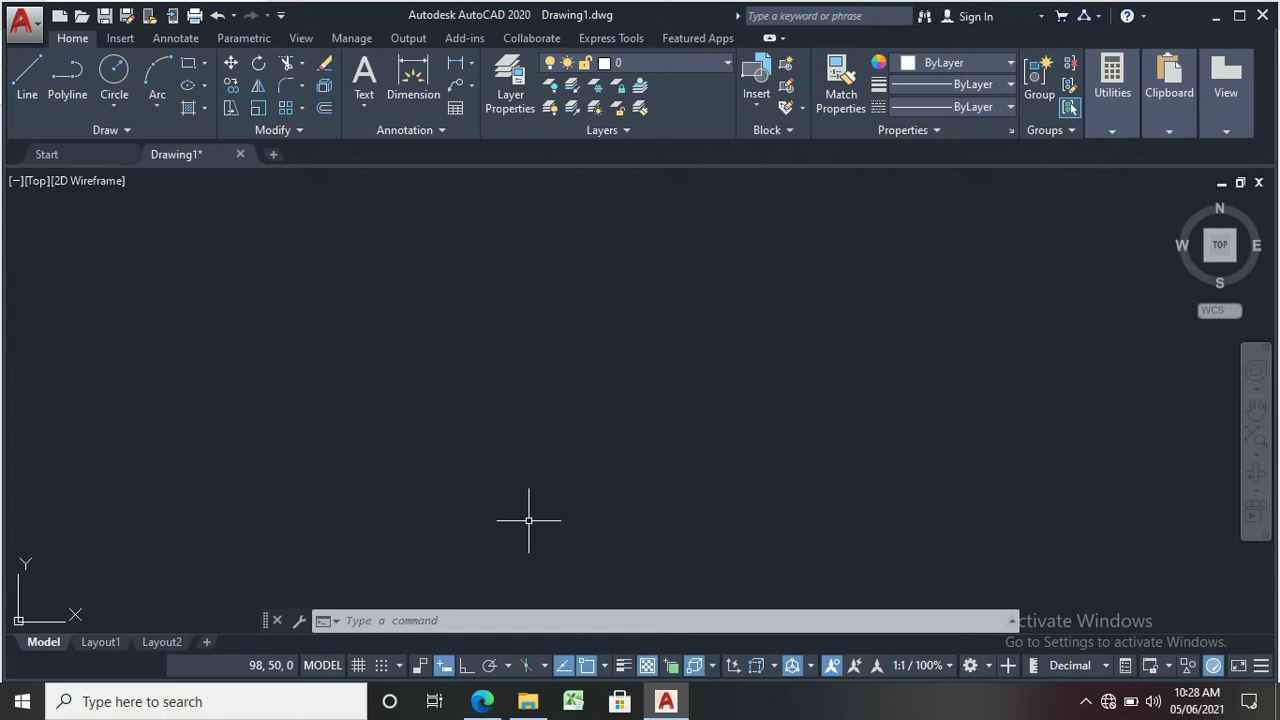
# Step: Draw the sheet border's lower edge as a 297 mm horizontal line starting at 0,0, with Ortho mode on
pyautogui.write('l')
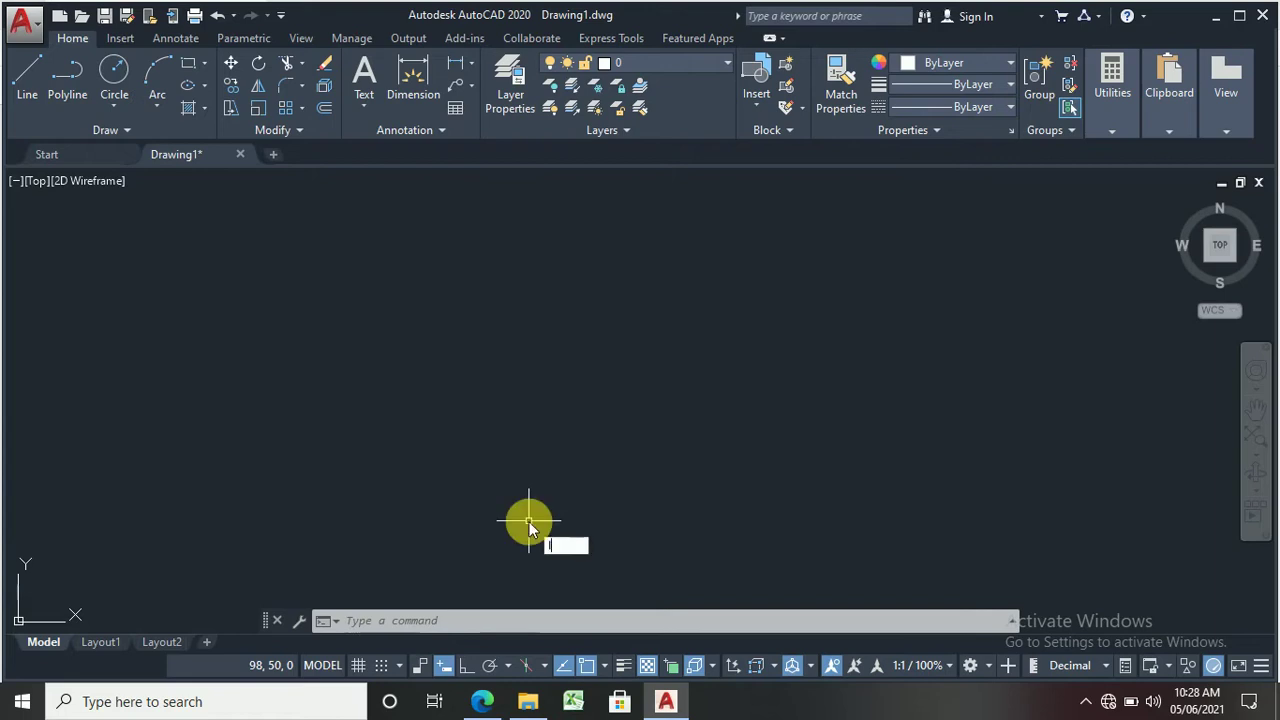
pyautogui.press('Return')
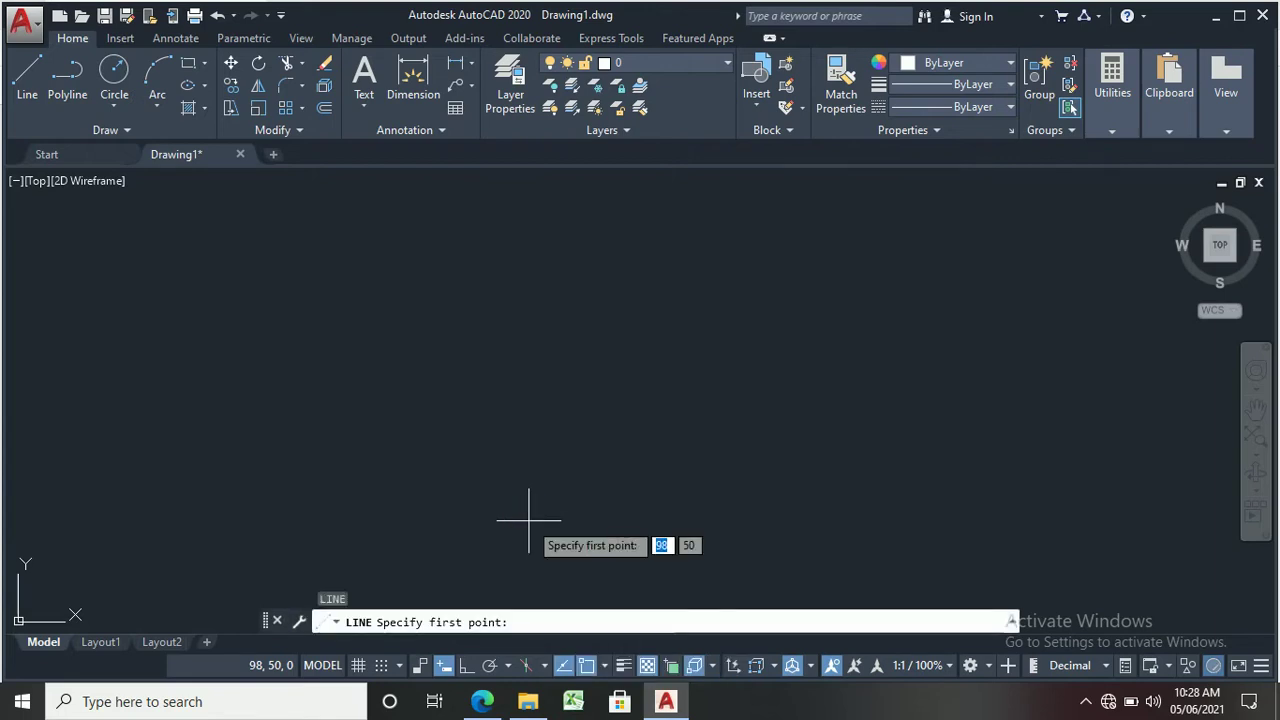
pyautogui.write('0')
pyautogui.press('Tab')
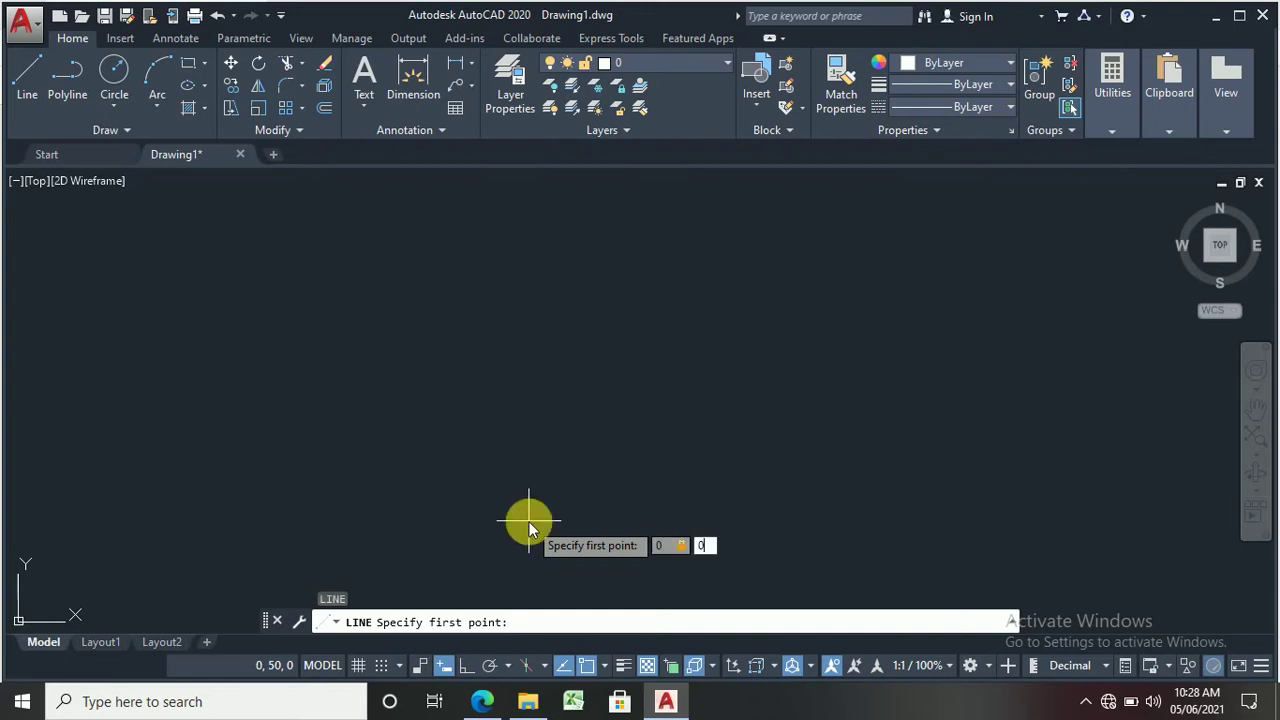
pyautogui.write('0')
pyautogui.press('Return')
pyautogui.click(465, 667)
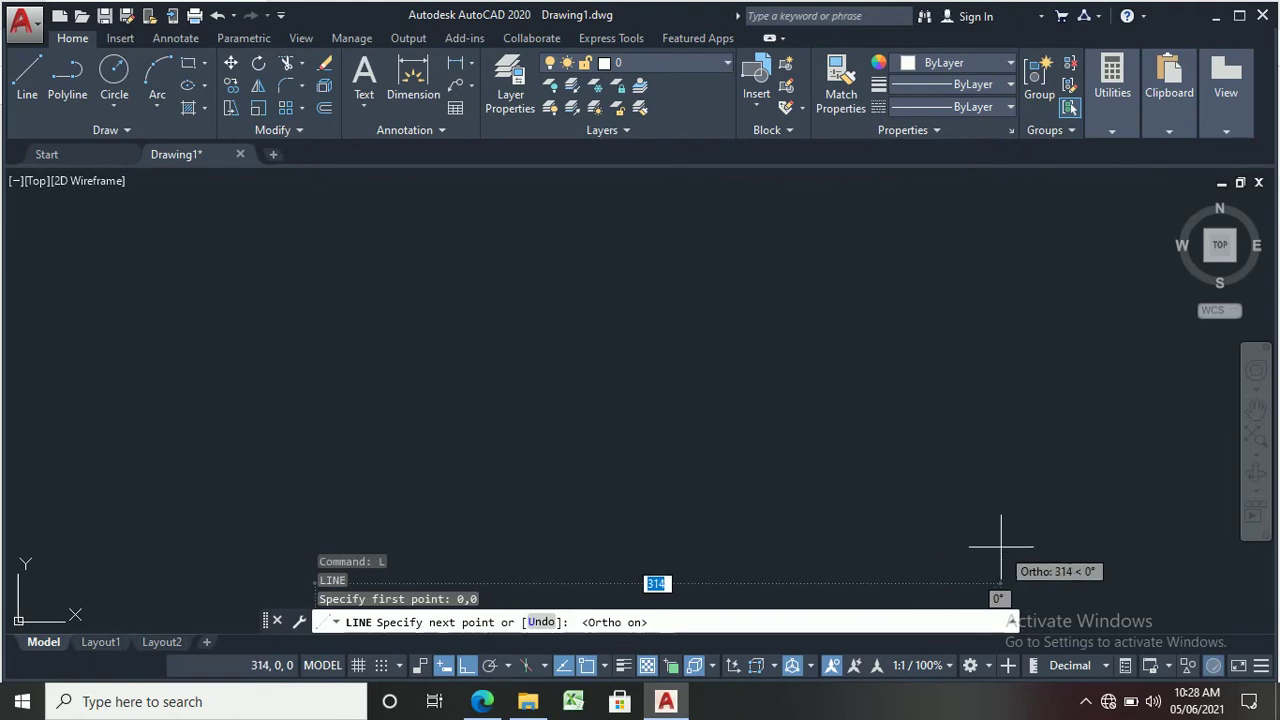
pyautogui.write('297')
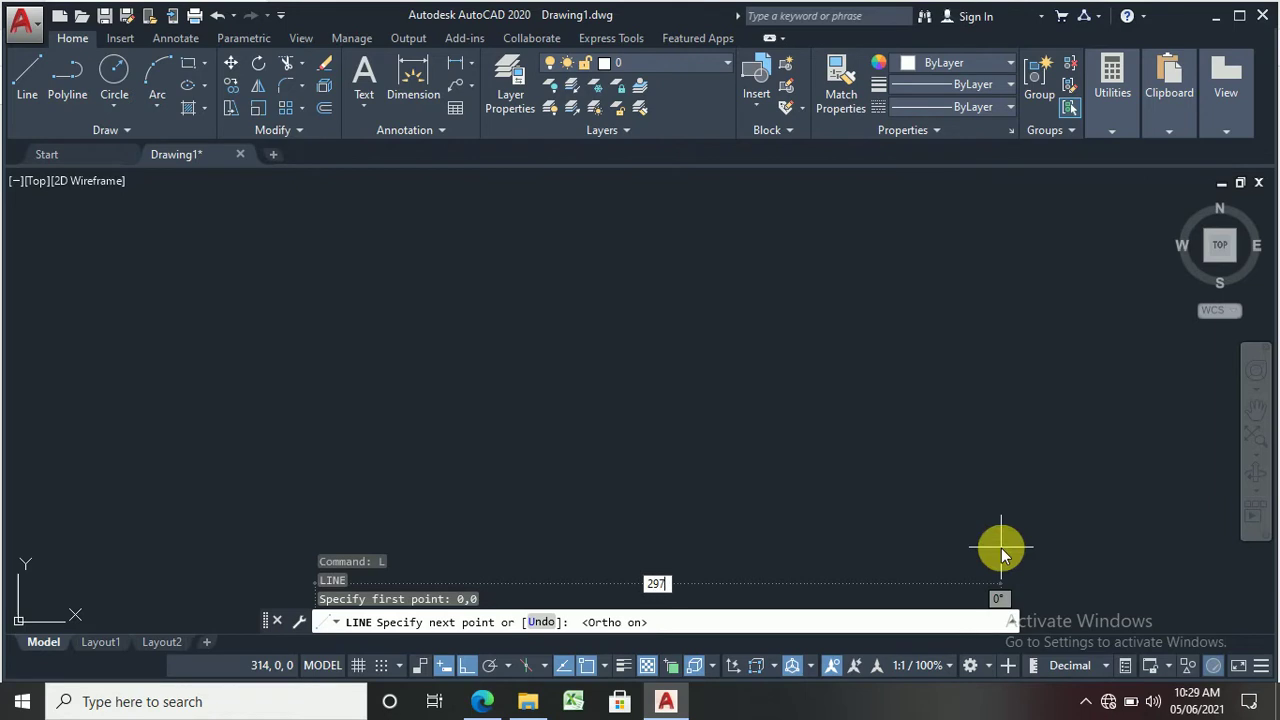
pyautogui.press('Return')
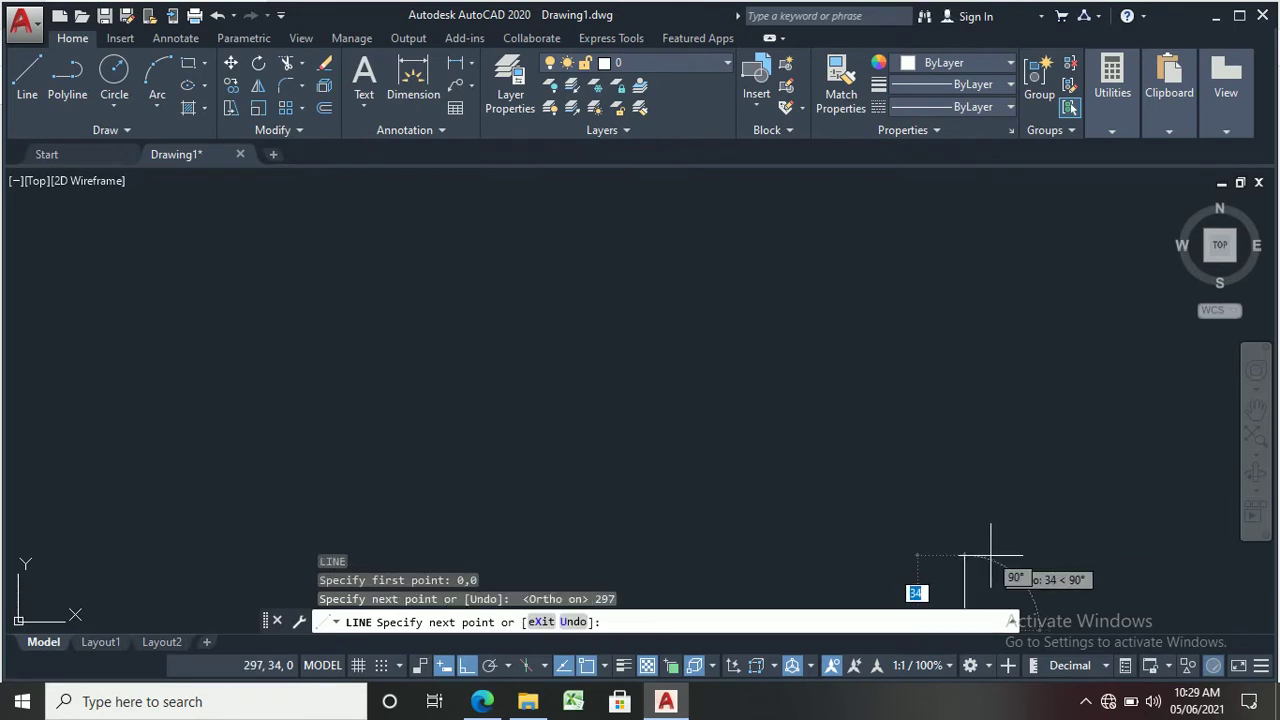
# Step: Complete the border rectangle with lines 210 mm up, 297 mm to the left and 210 mm down to the origin
pyautogui.click(990, 346)
pyautogui.write('210')
pyautogui.press('Return')
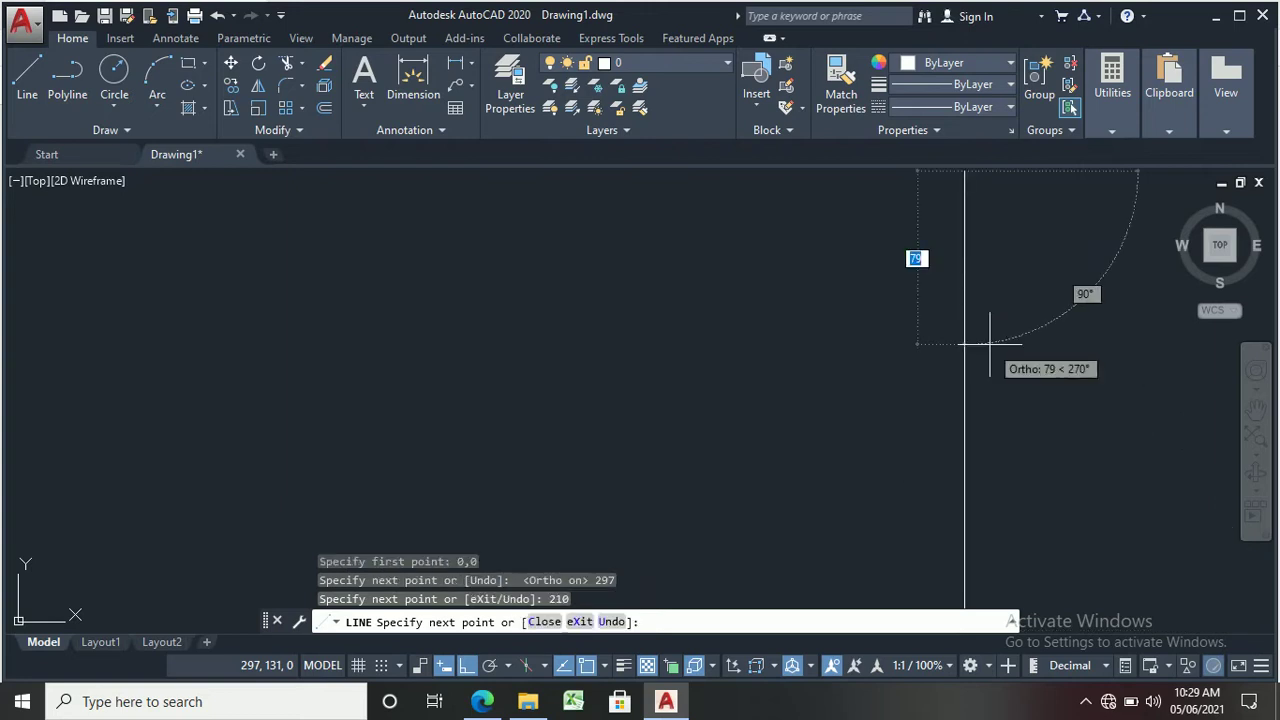
pyautogui.click(596, 310)
pyautogui.write('297')
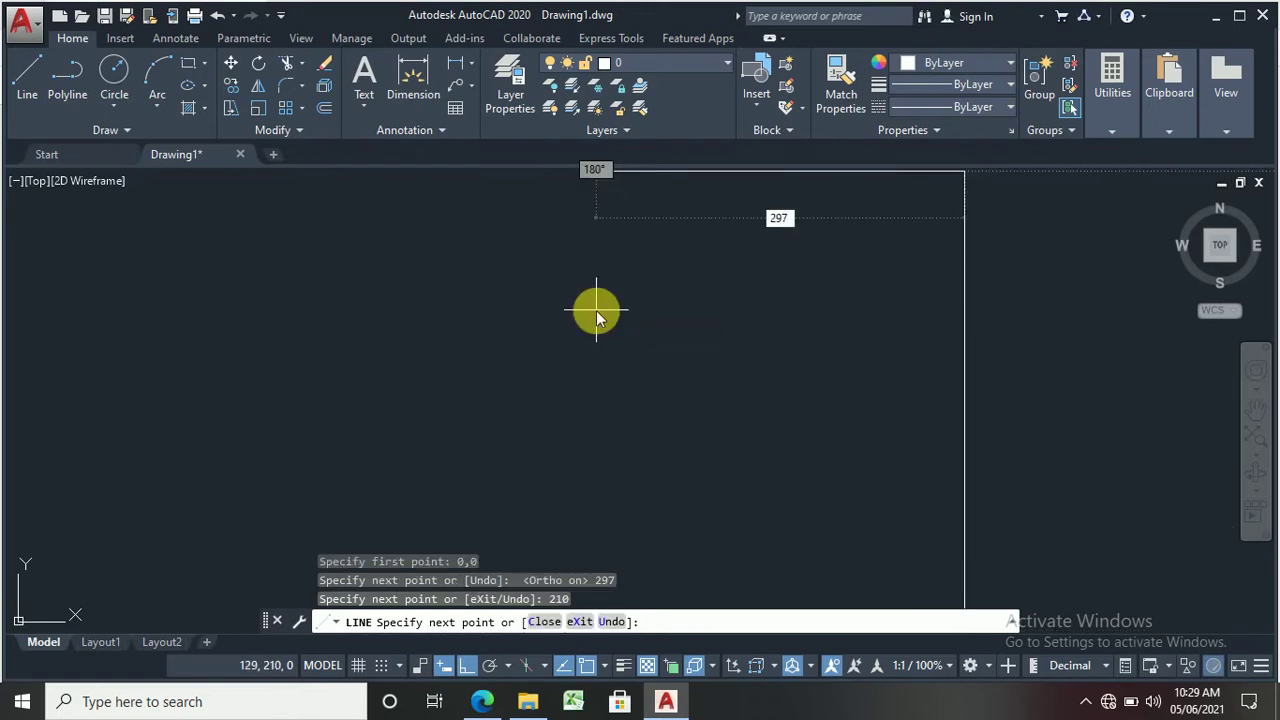
pyautogui.press('Return')
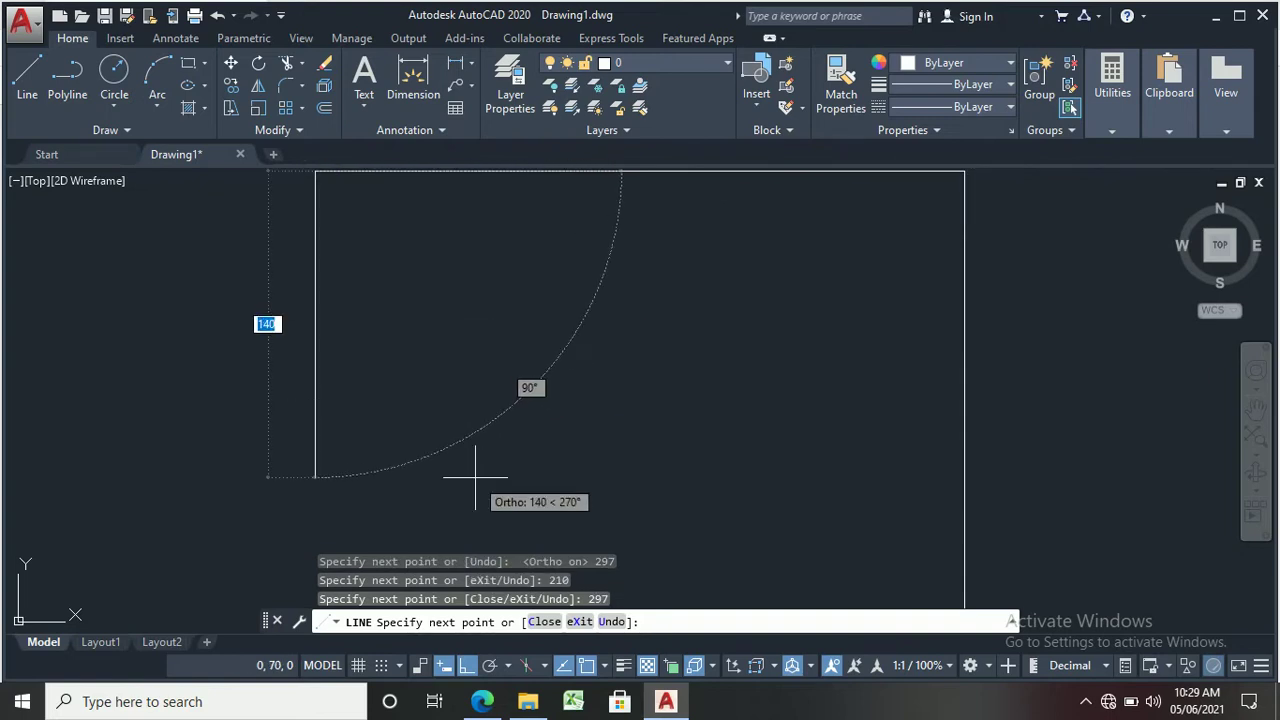
pyautogui.write('210')
pyautogui.press('Return')
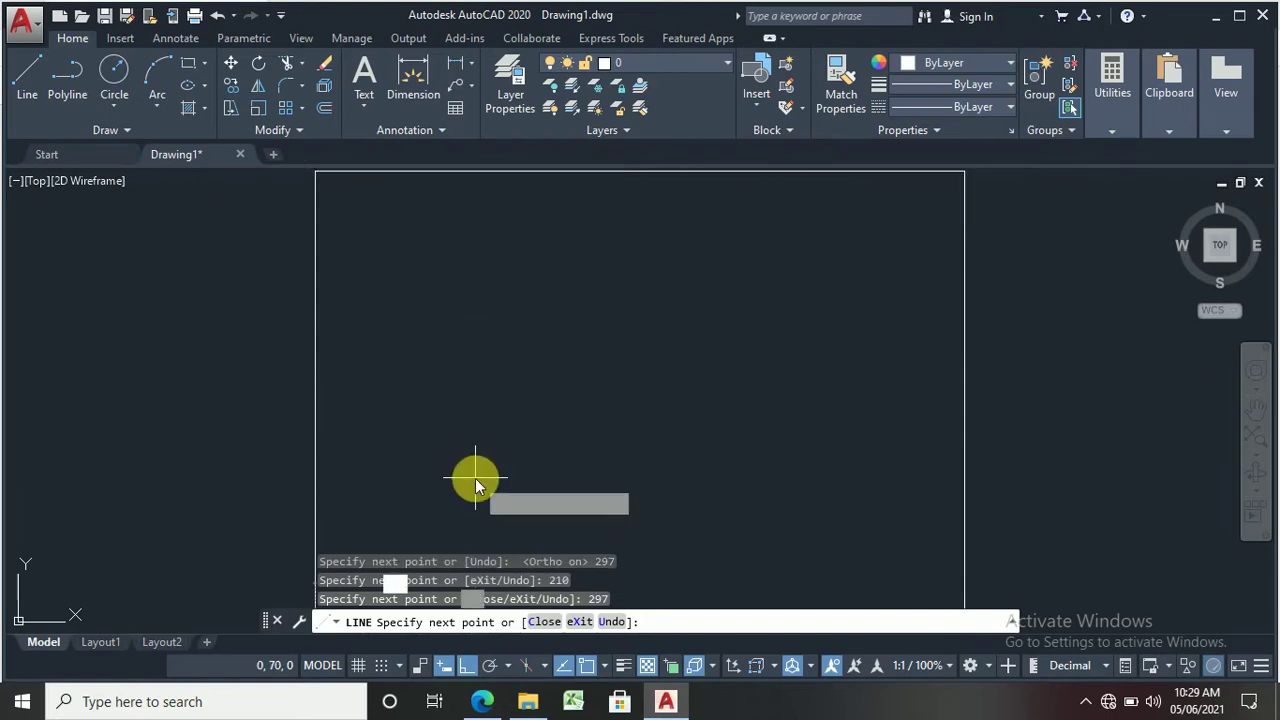
# Step: Finish the border lines and zoom to show the whole drawing
pyautogui.press('Return')
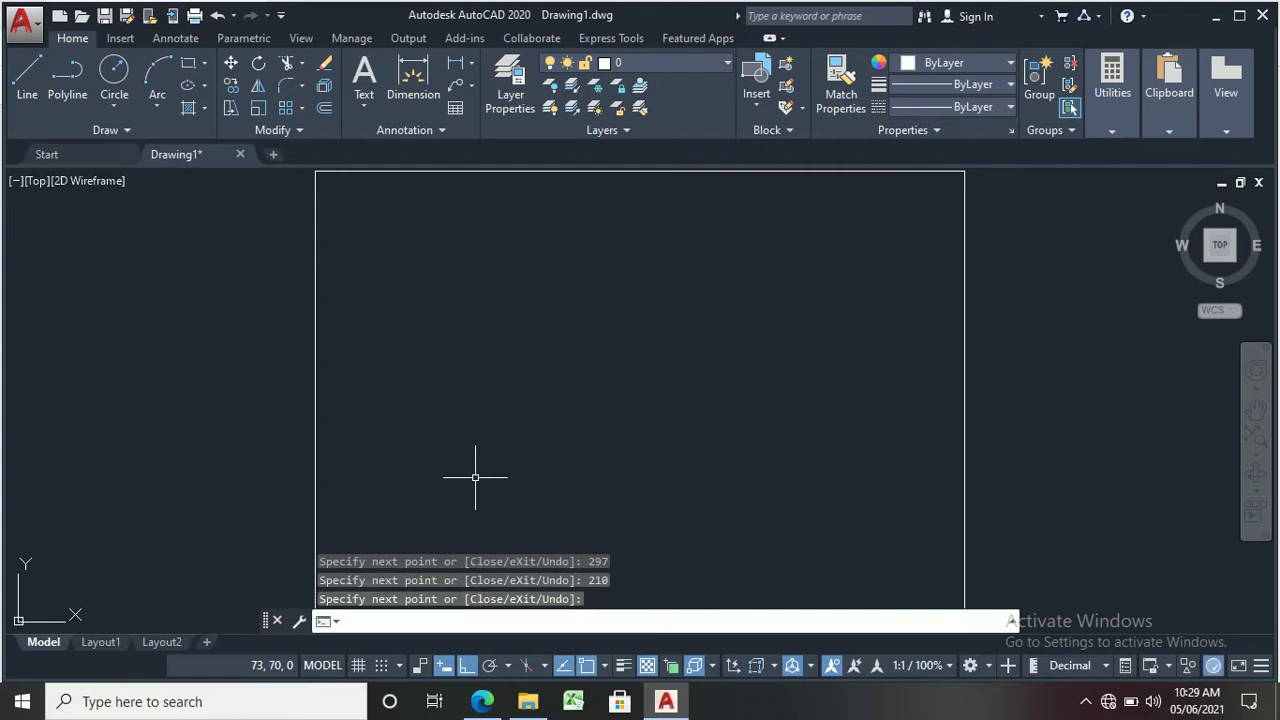
pyautogui.write('z')
pyautogui.press('Return')
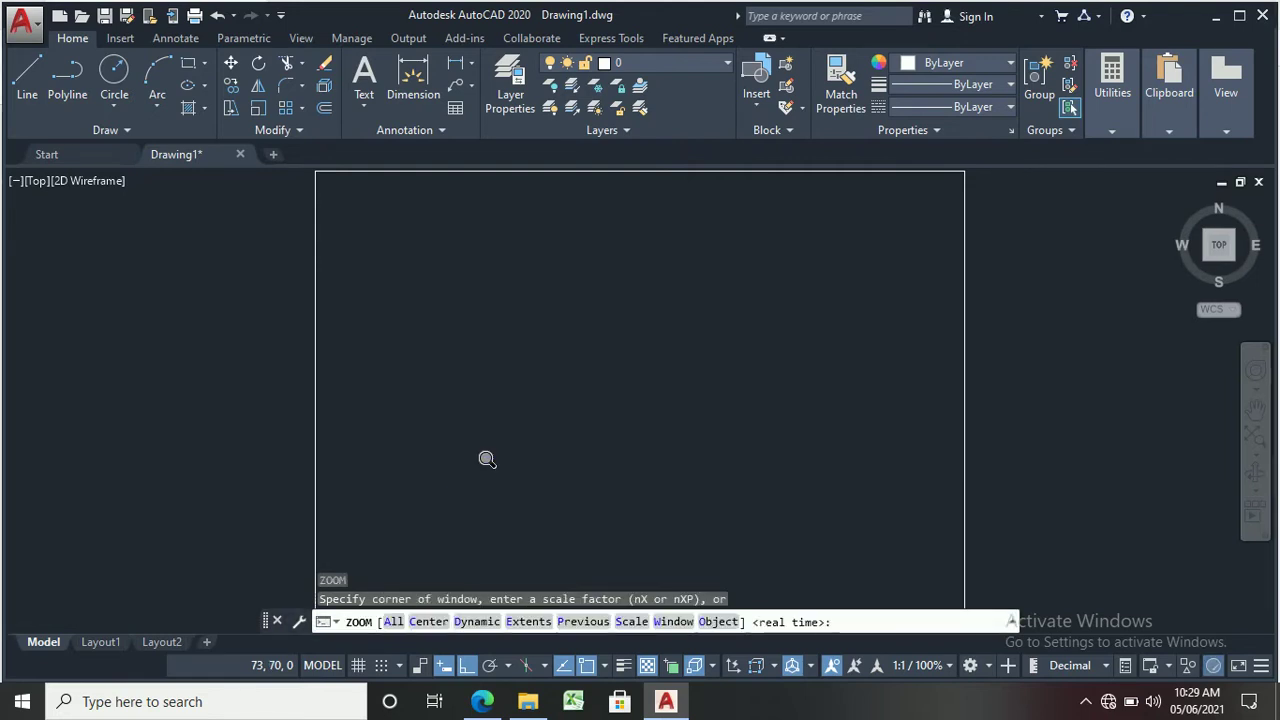
pyautogui.write('a')
pyautogui.press('Return')
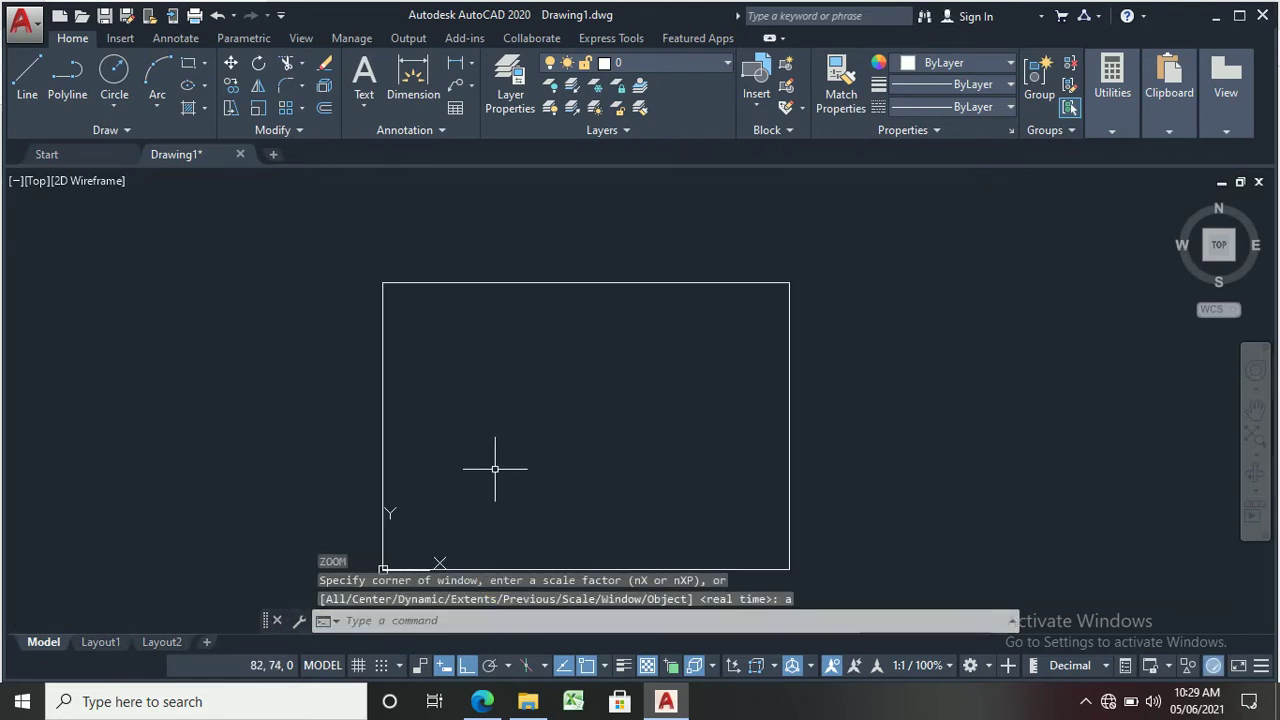
pyautogui.scroll(-2, 495, 468)
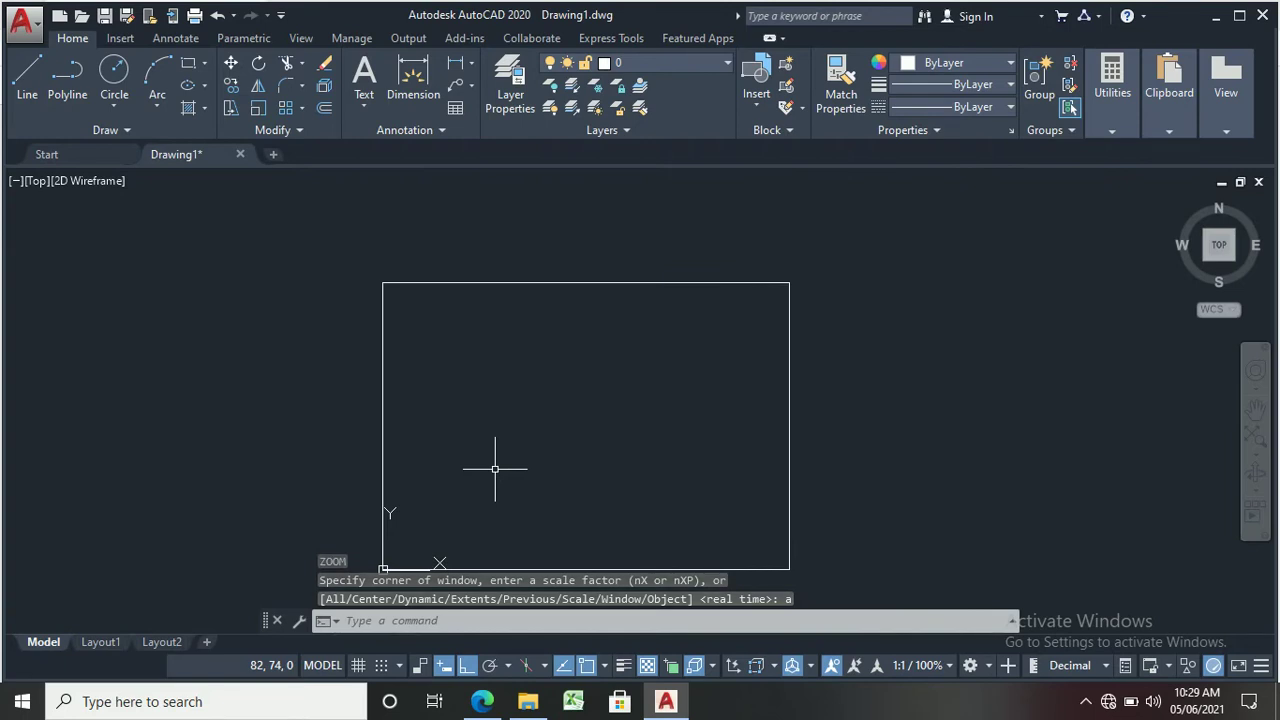
pyautogui.press('Return')
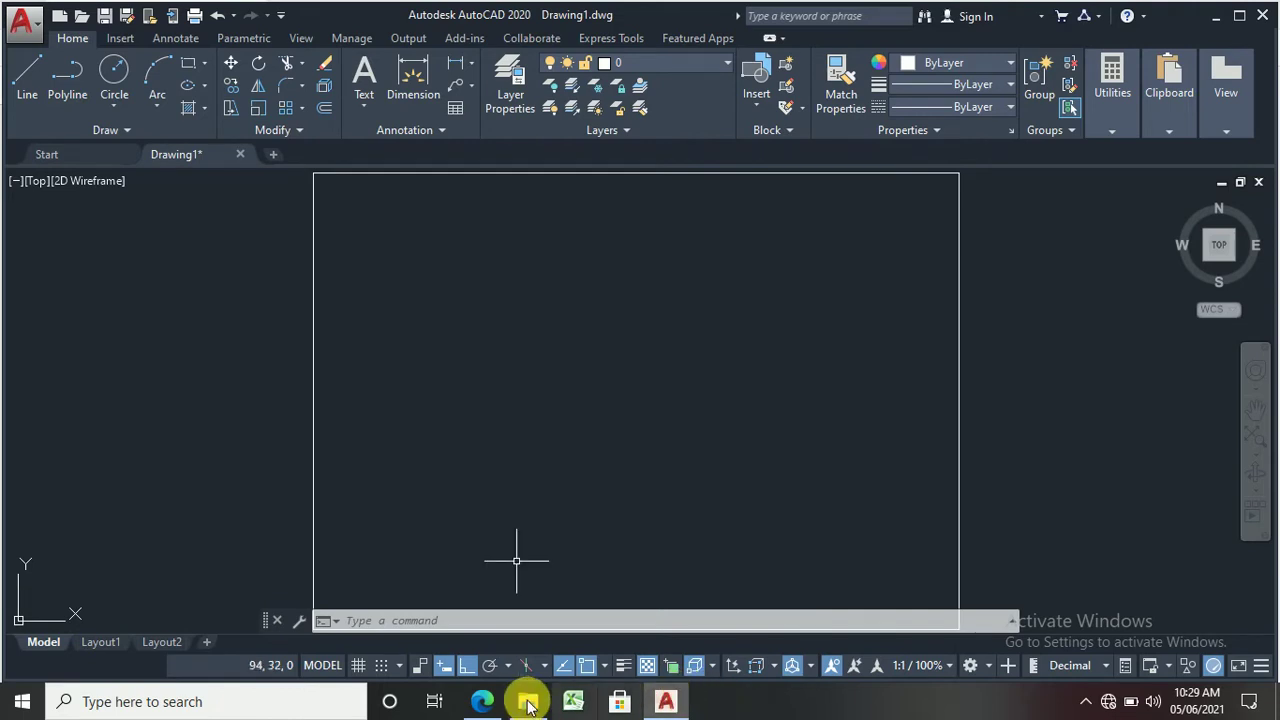
# Step: Switch to the AutoCAD manual PDF in Edge and examine the title block dimensions of the sample template on page 6
pyautogui.click(478, 703)
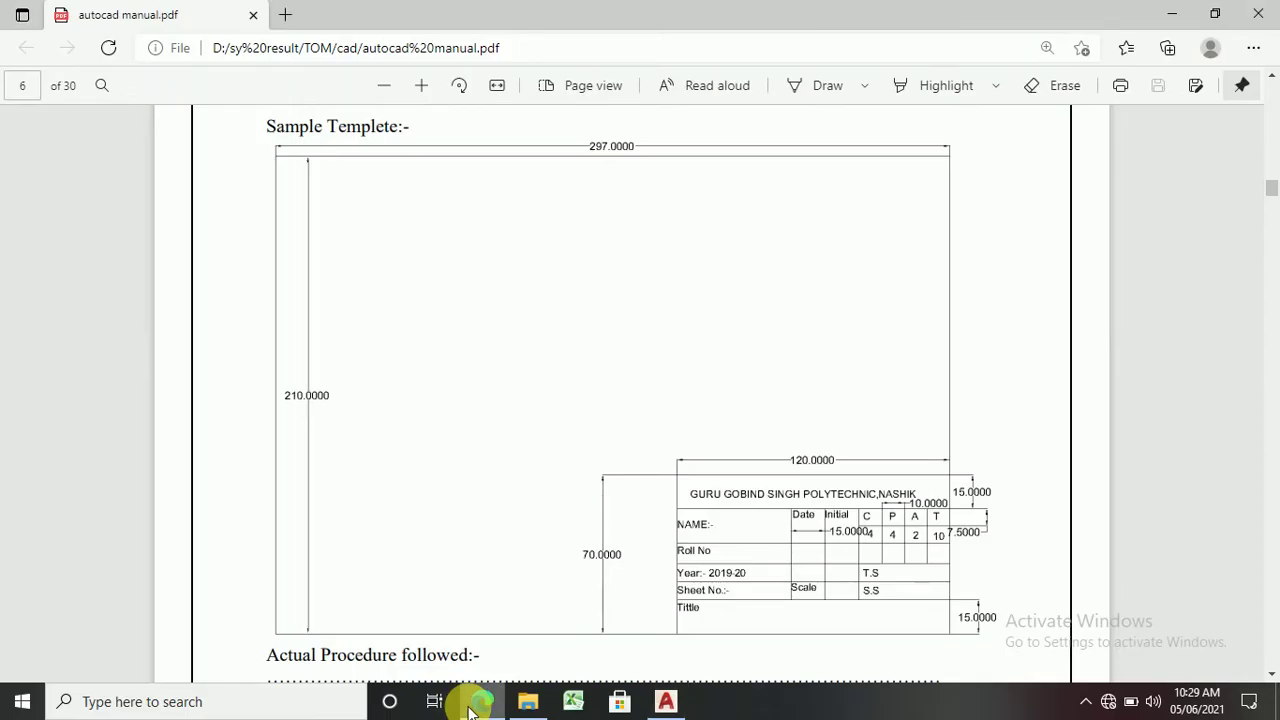
pyautogui.click(421, 86)
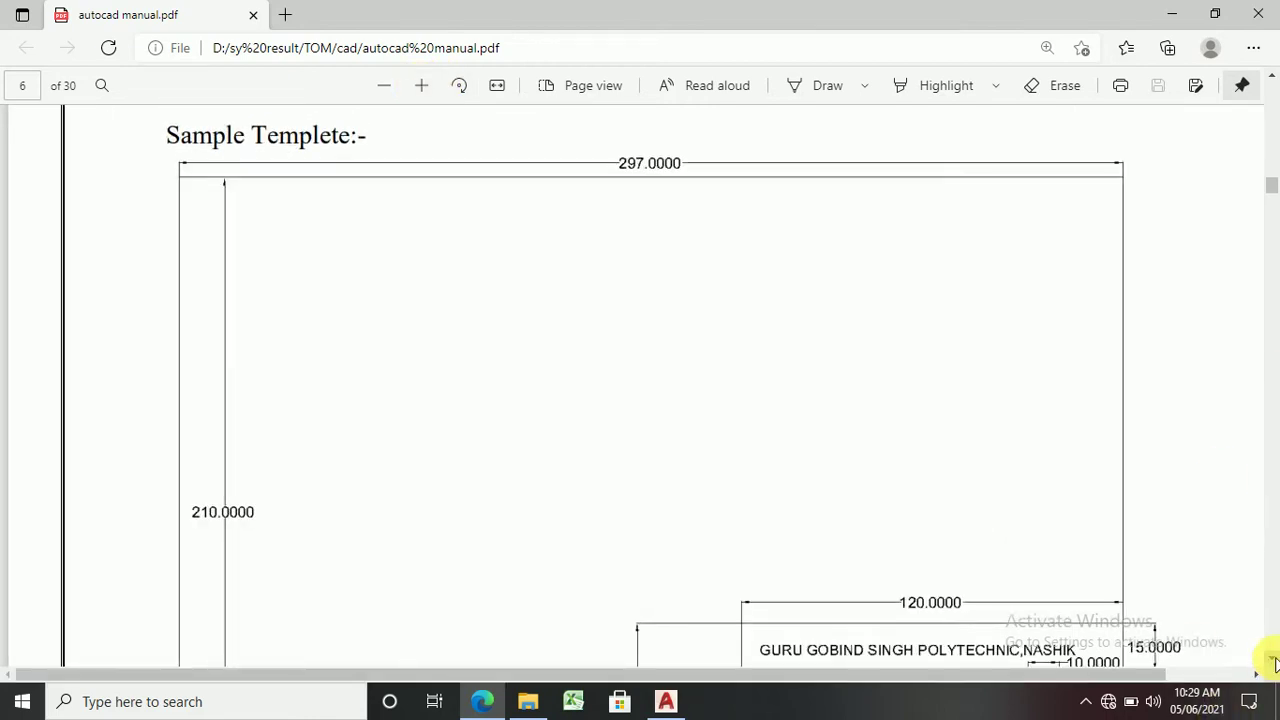
pyautogui.click(1273, 661)
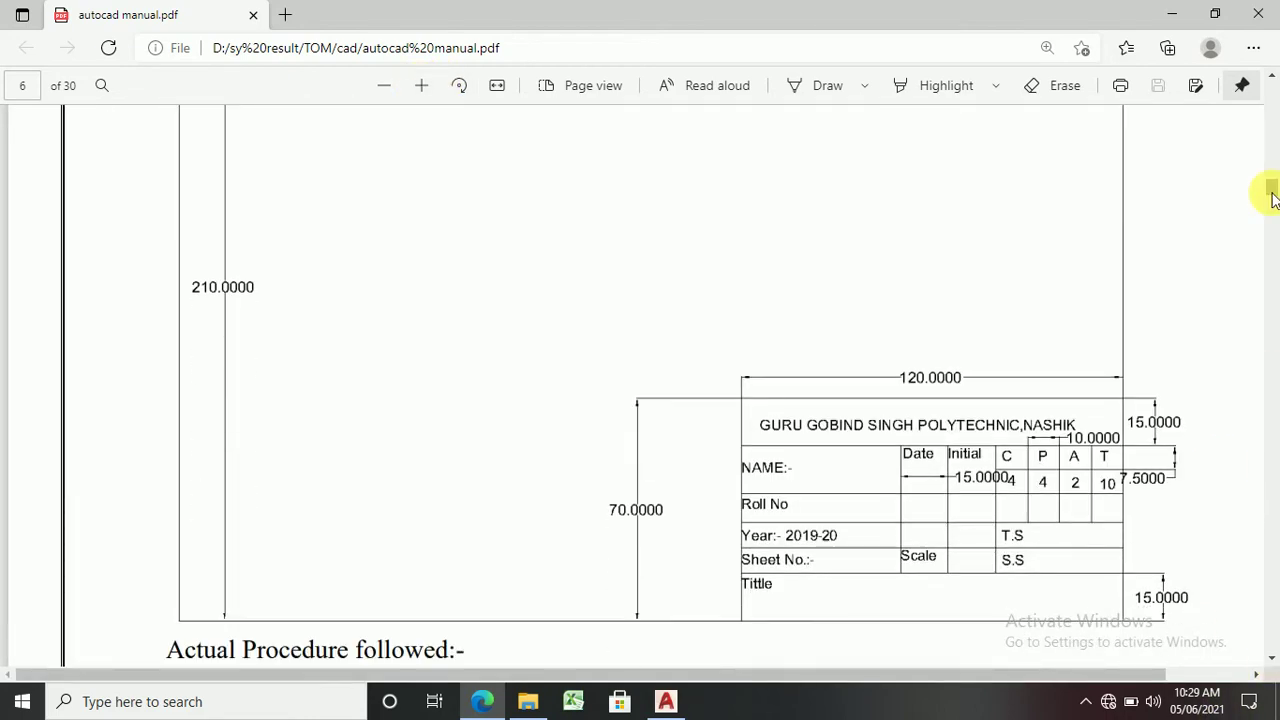
pyautogui.moveTo(1133, 678); pyautogui.dragTo(1257, 674)
pyautogui.click(1273, 661)
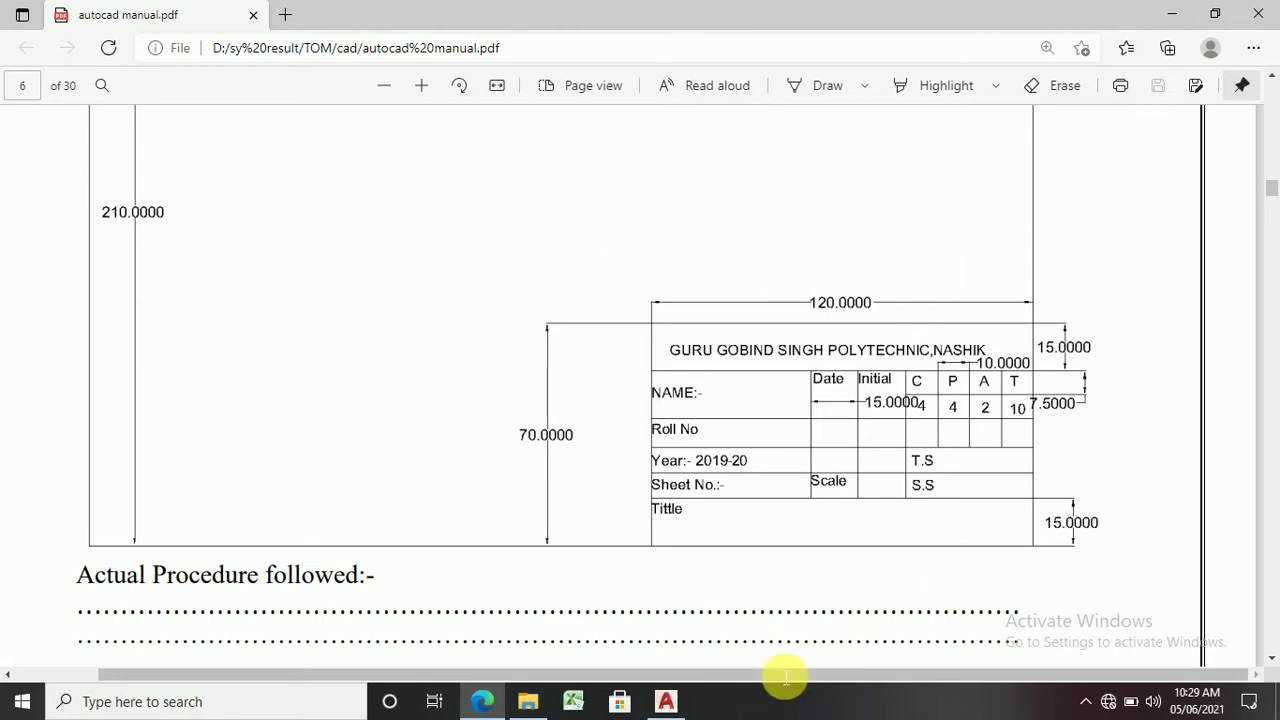
# Step: Return to AutoCAD and offset the border's right edge 120 mm inward, checking the title block width in the manual
pyautogui.click(667, 703)
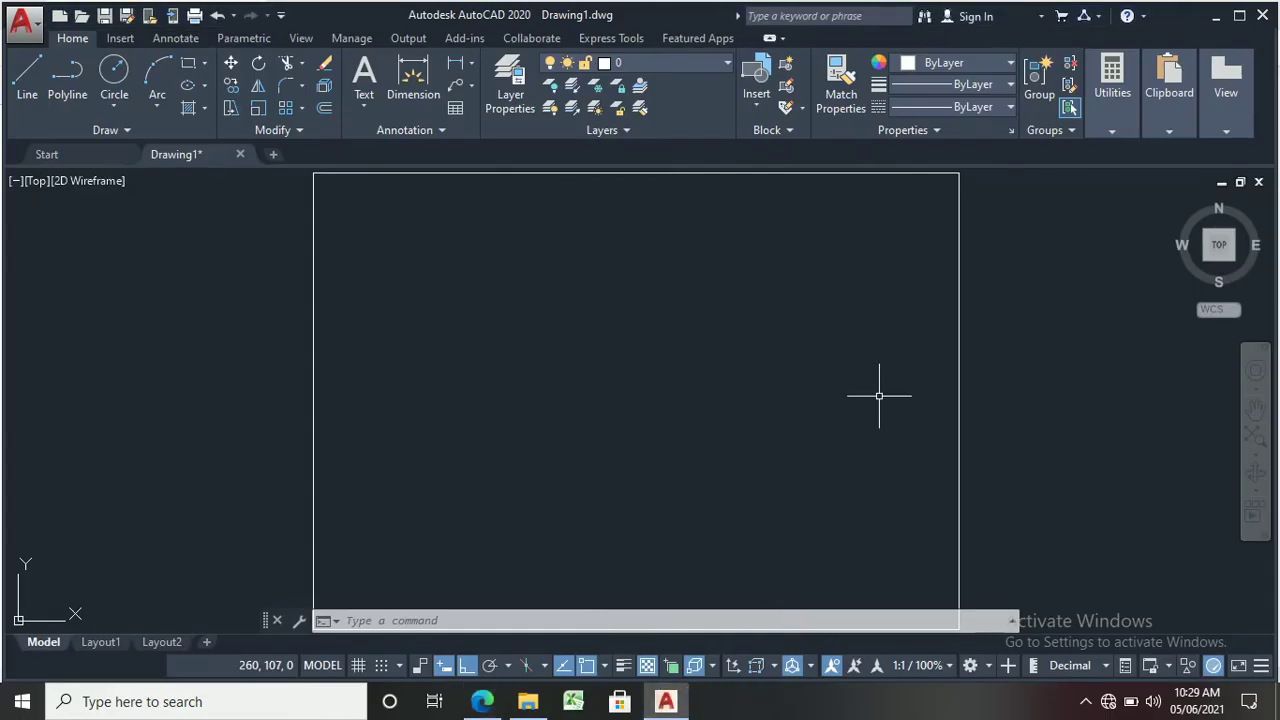
pyautogui.write('o')
pyautogui.press('Return')
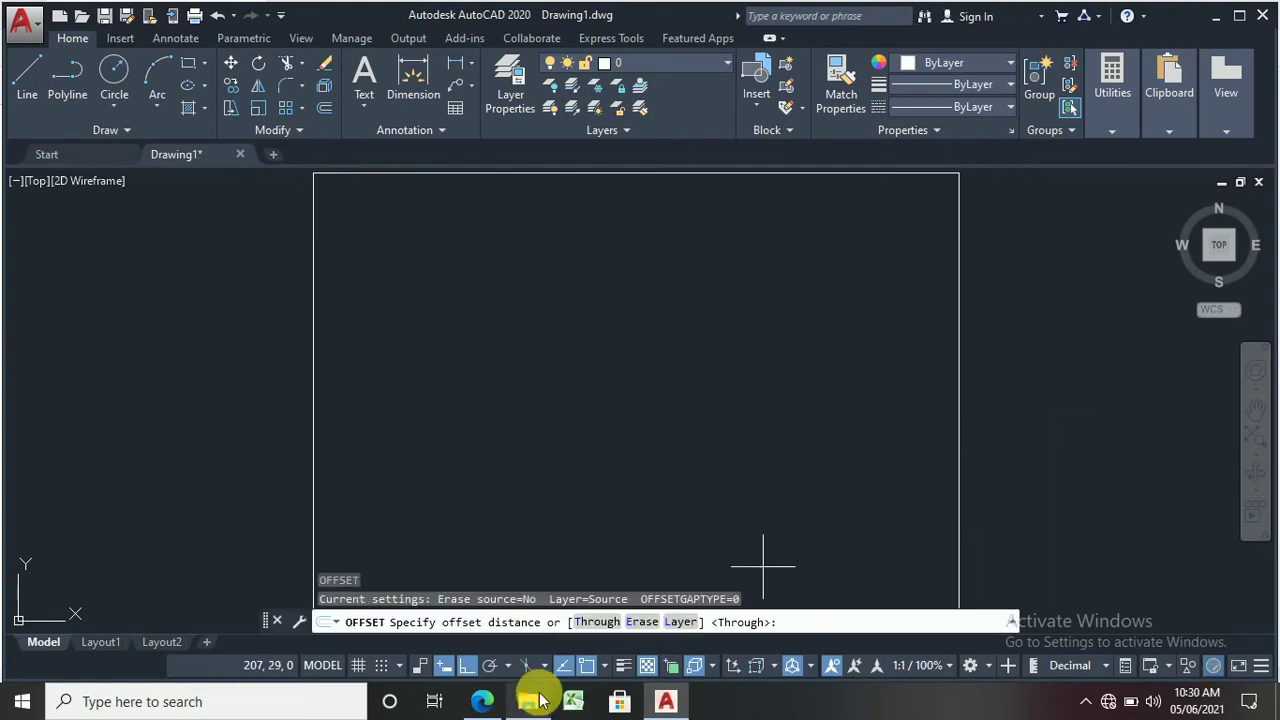
pyautogui.click(484, 703)
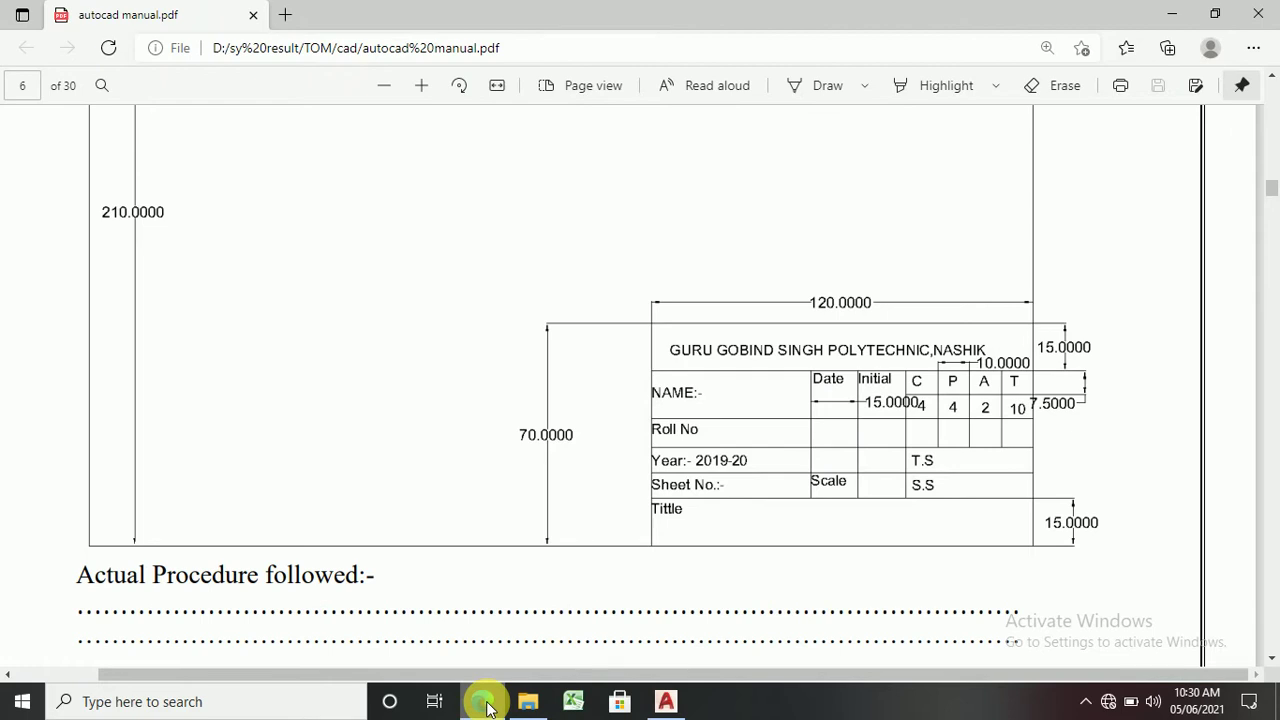
pyautogui.click(487, 703)
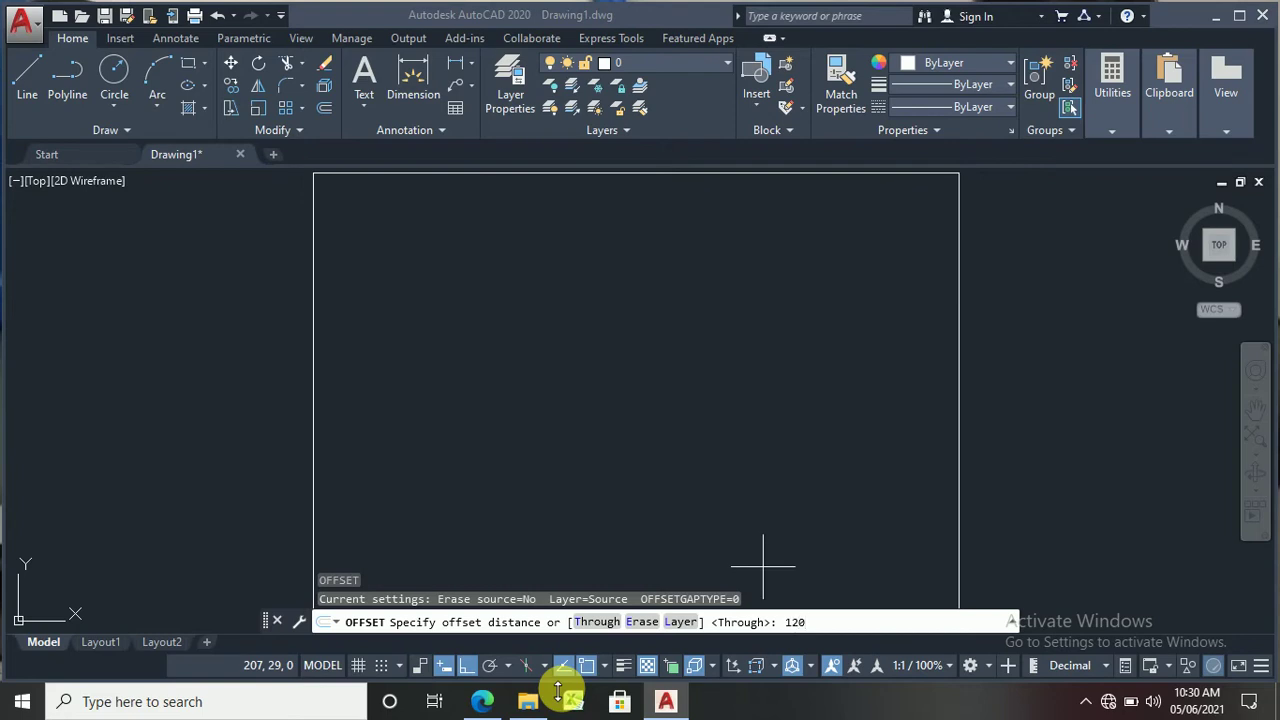
pyautogui.press('Return')
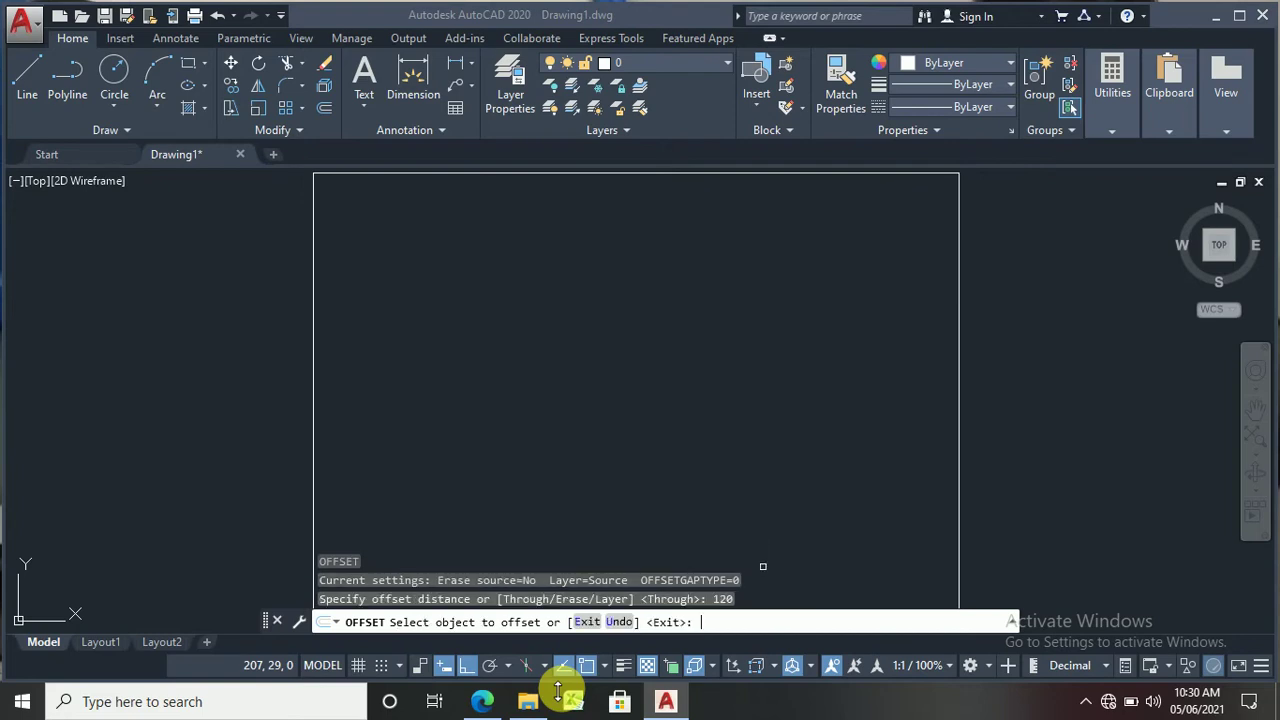
pyautogui.click(958, 424)
pyautogui.click(926, 426)
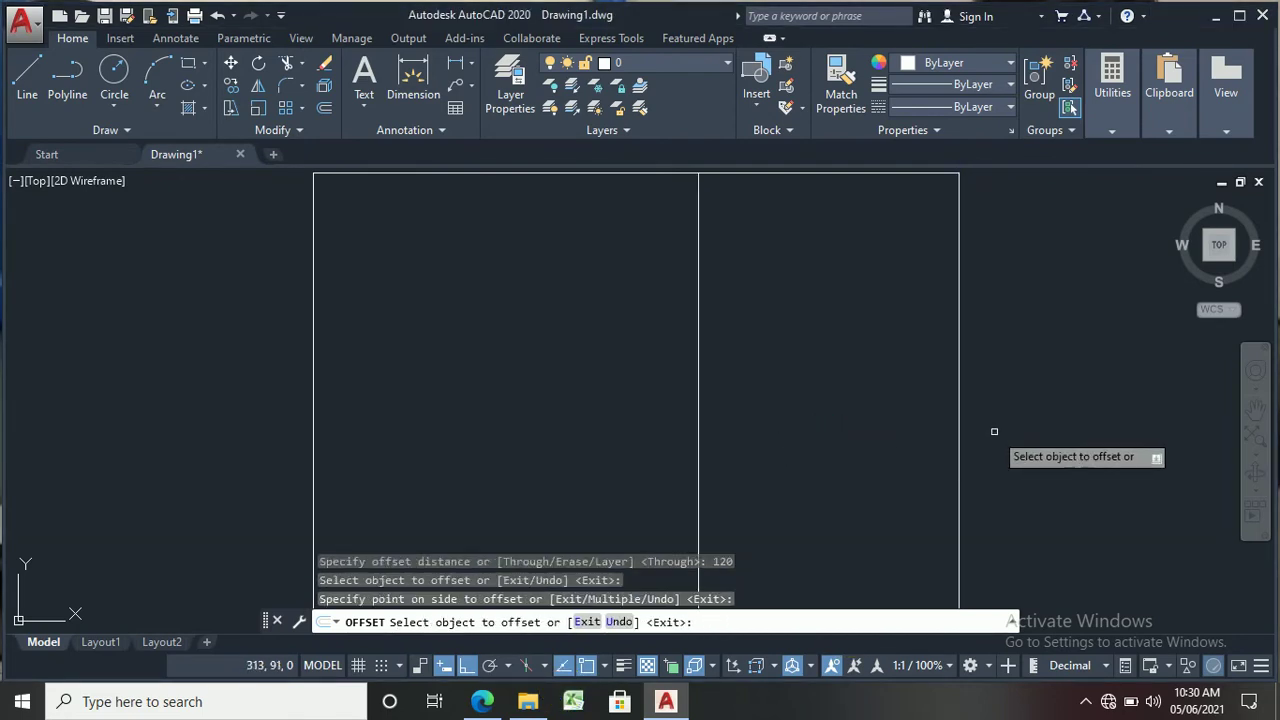
pyautogui.press('Escape')
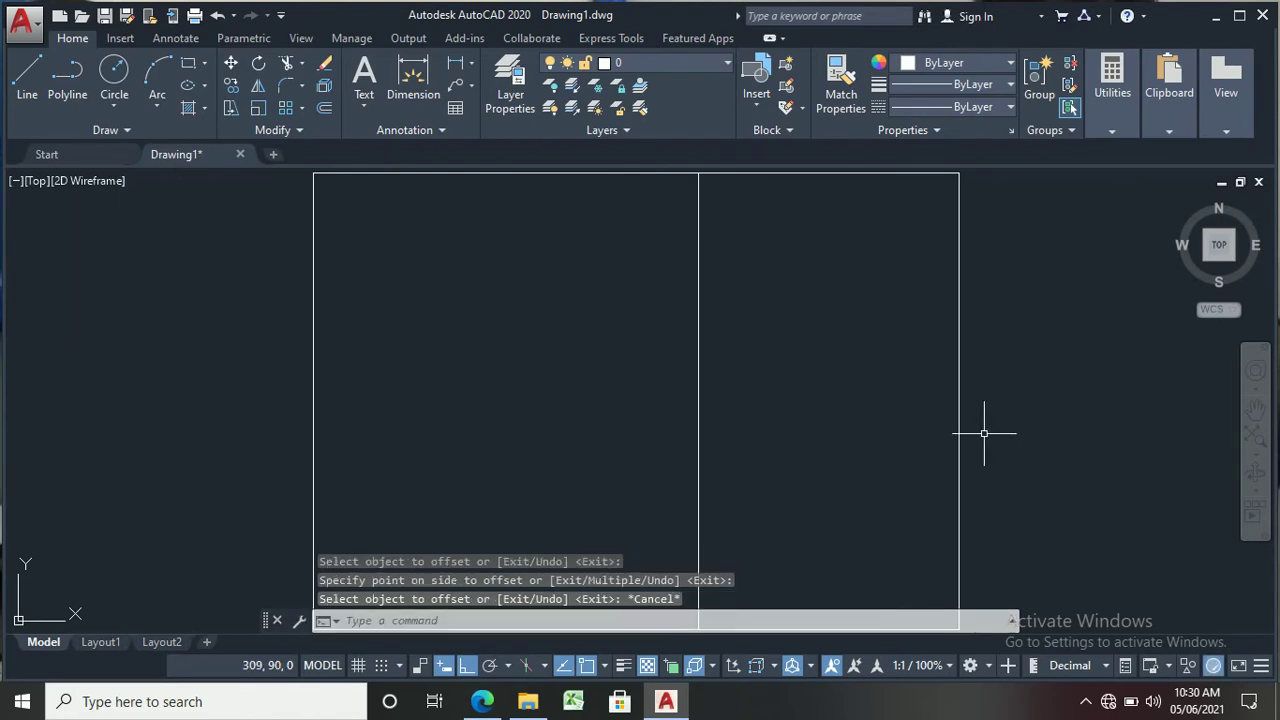
# Step: Offset the border's lower edge 70 mm upward for the top of the title block
pyautogui.write('o')
pyautogui.press('Return')
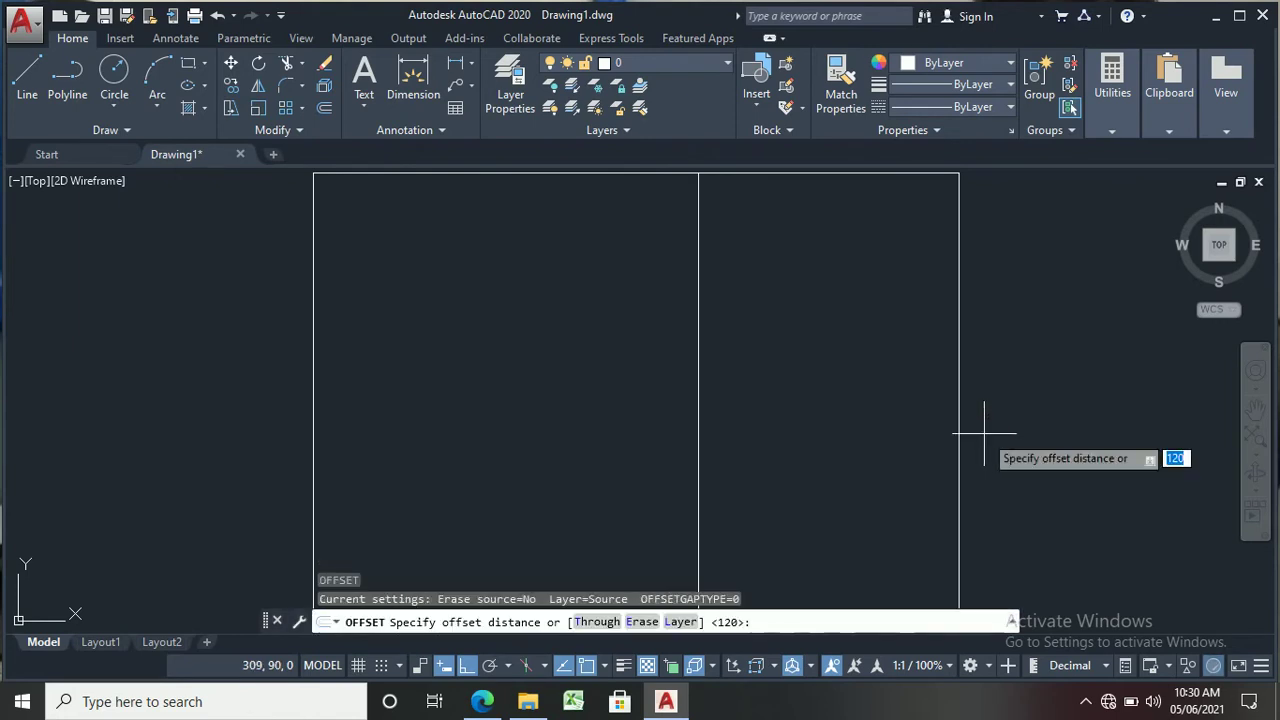
pyautogui.write('70')
pyautogui.press('Return')
pyautogui.scroll(-2, 904, 409)
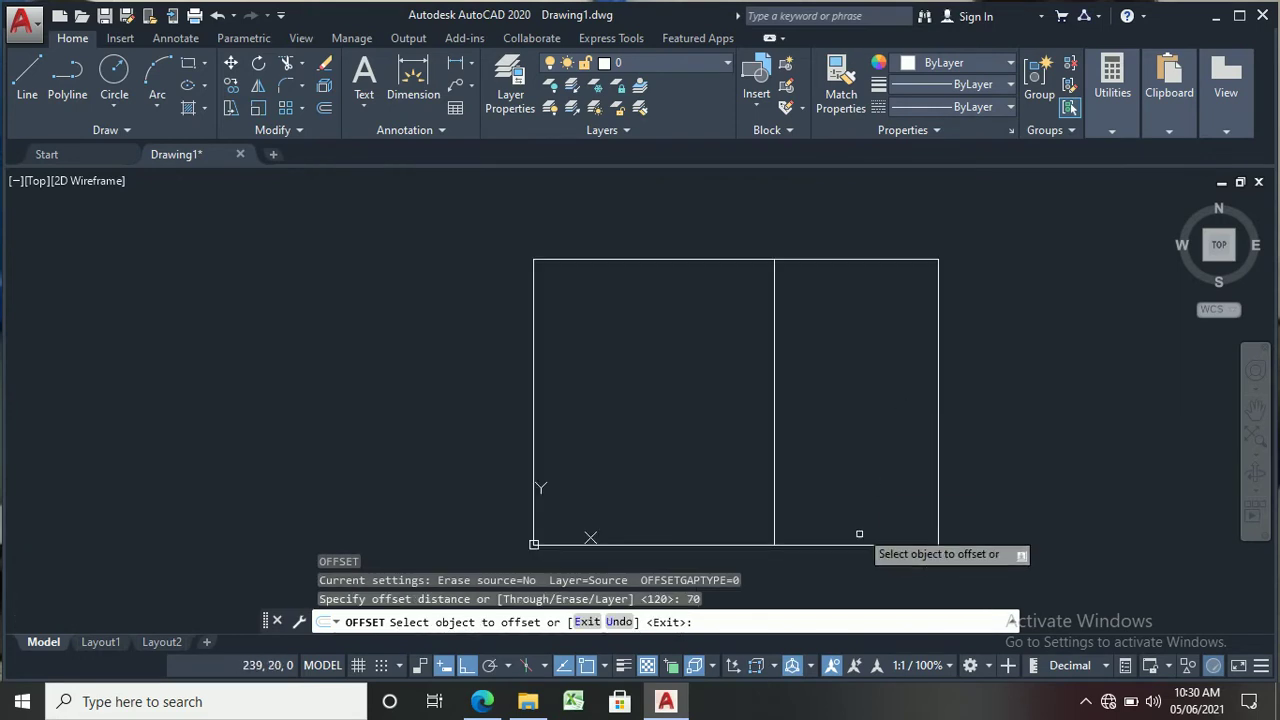
pyautogui.click(859, 543)
pyautogui.click(868, 460)
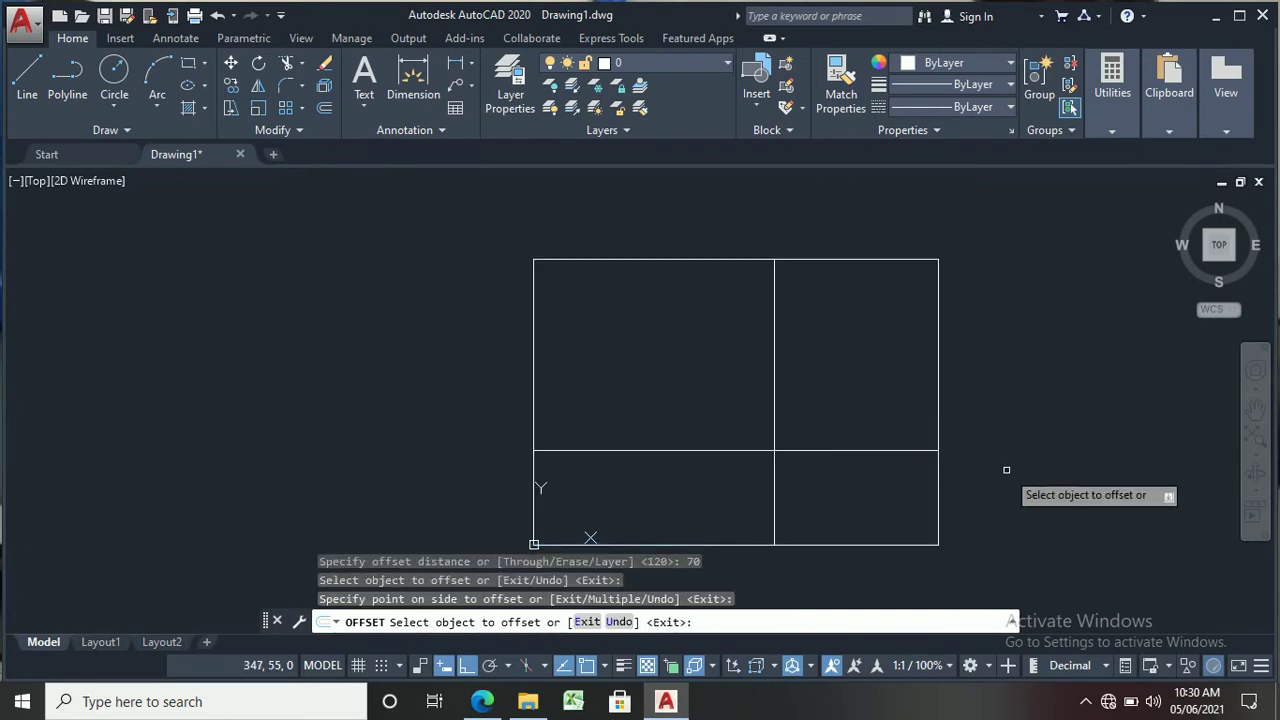
pyautogui.press('Escape')
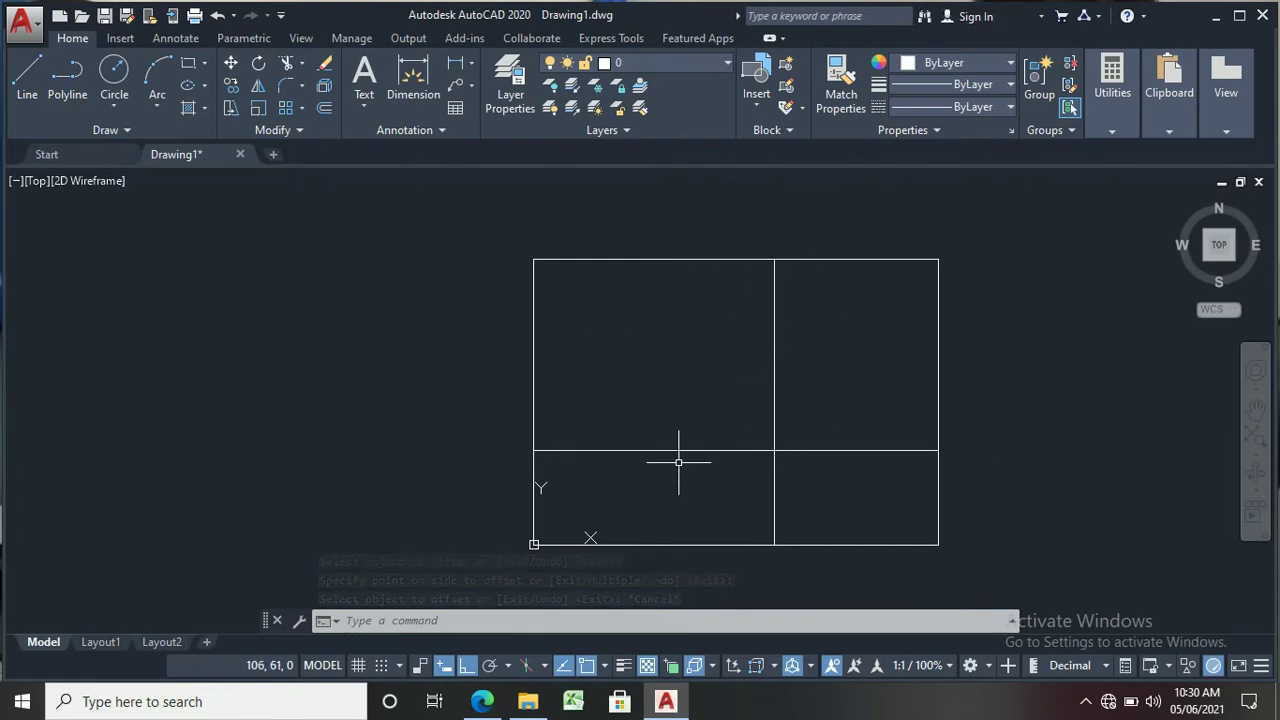
# Step: Trim both offset lines to leave the title block rectangle at the border's lower-right corner, and check its row heights in the manual
pyautogui.write('tr')
pyautogui.press('Escape')
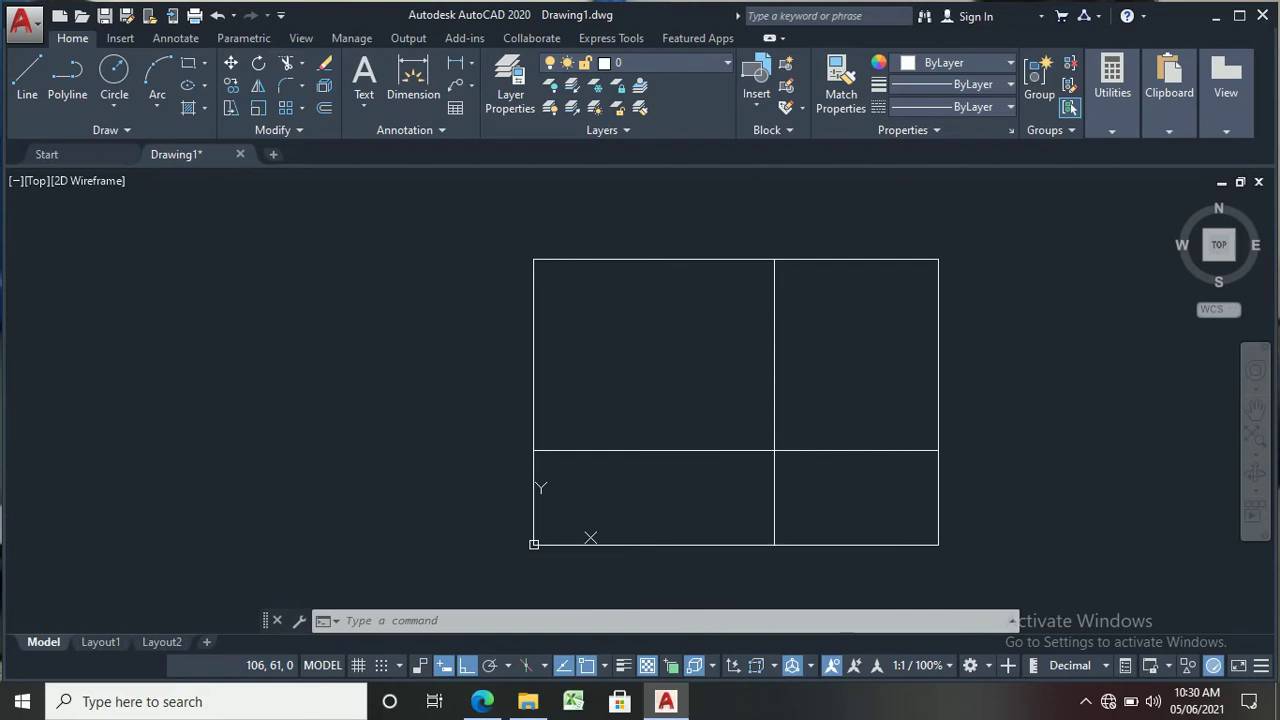
pyautogui.press('Return')
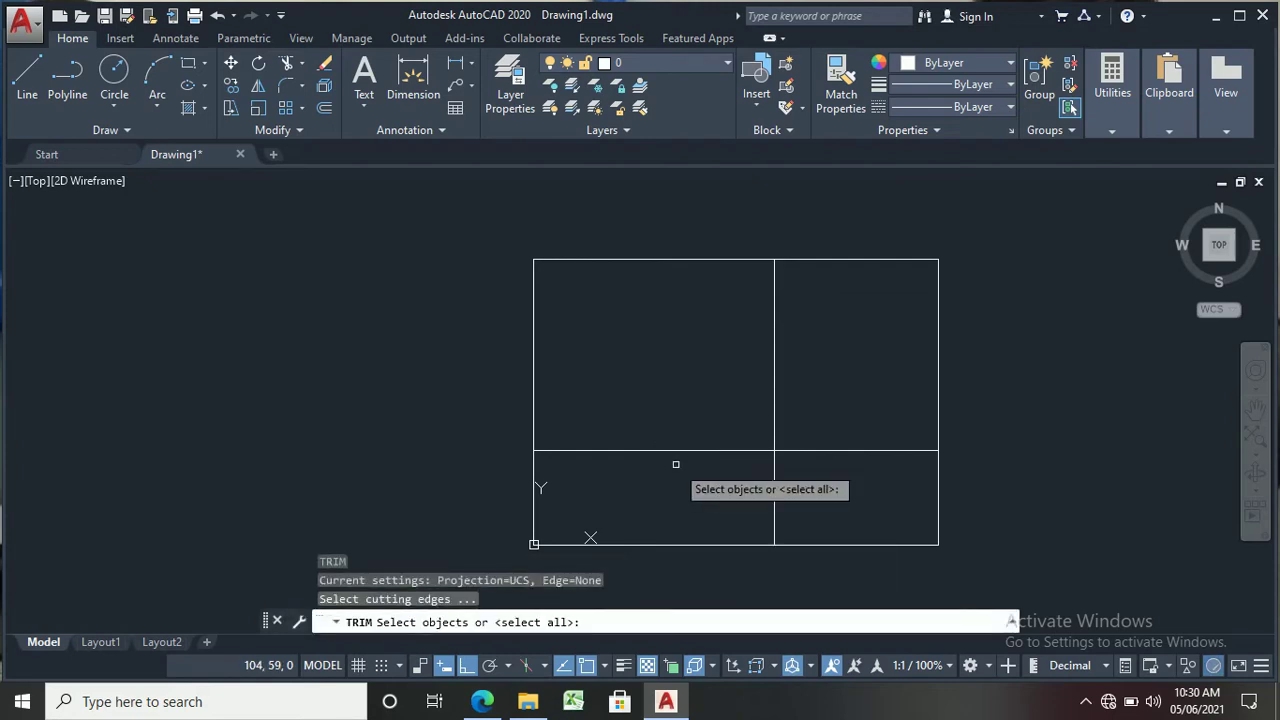
pyautogui.press('Return')
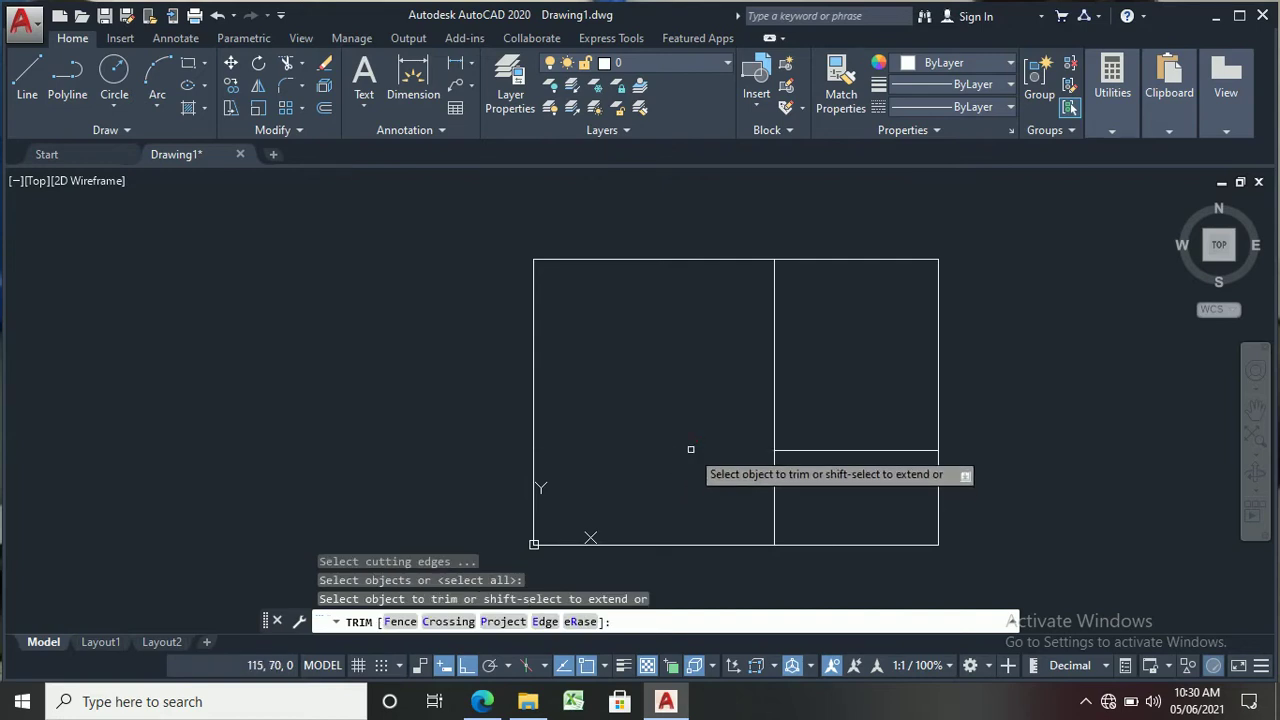
pyautogui.click(775, 389)
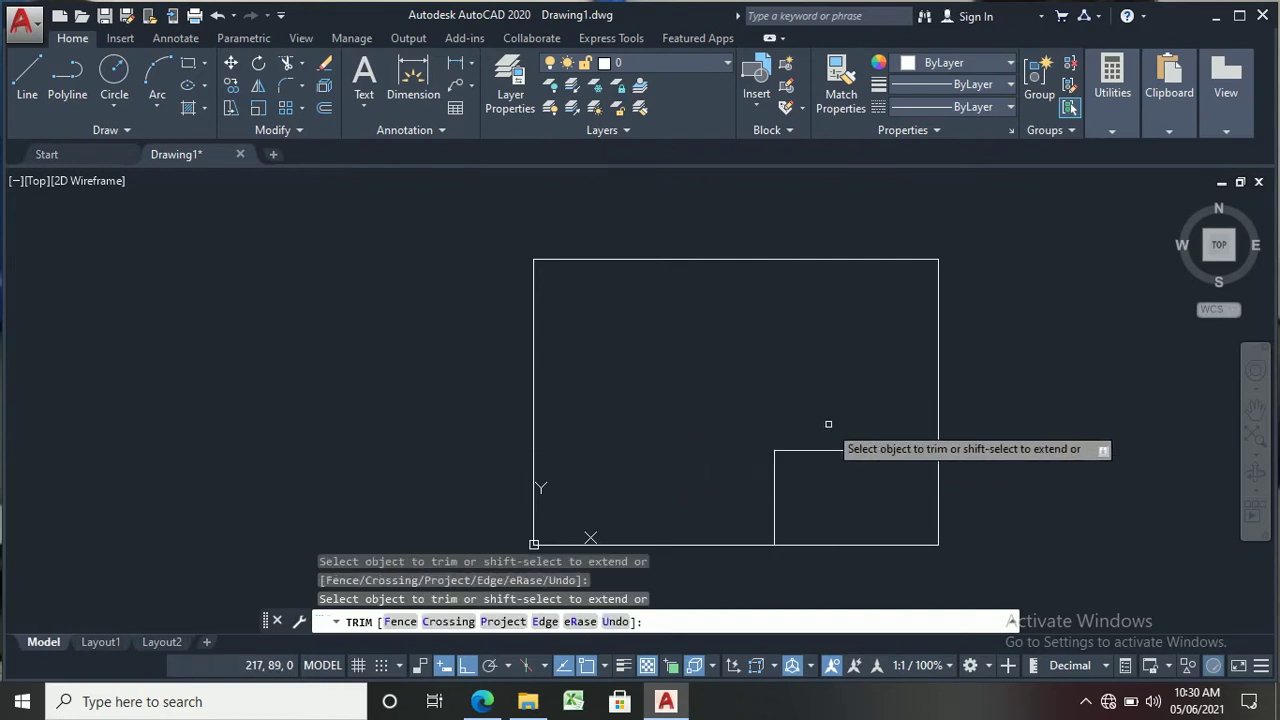
pyautogui.click(668, 703)
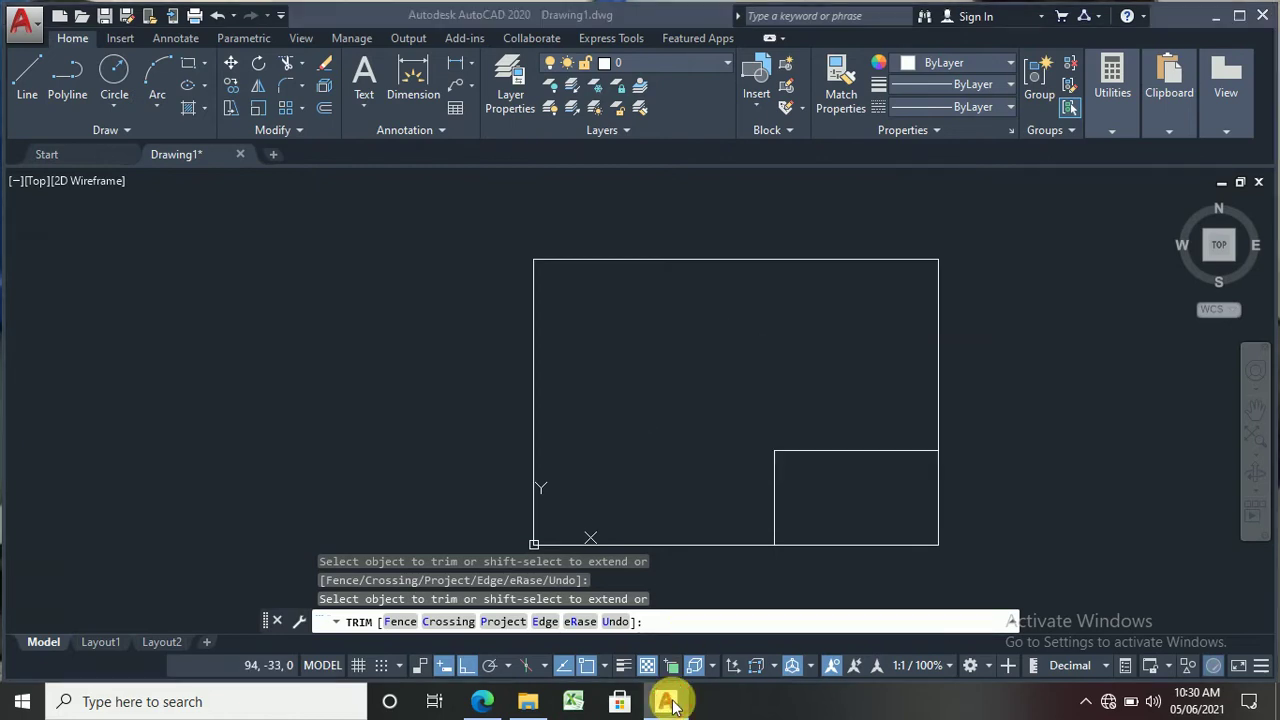
pyautogui.click(665, 701)
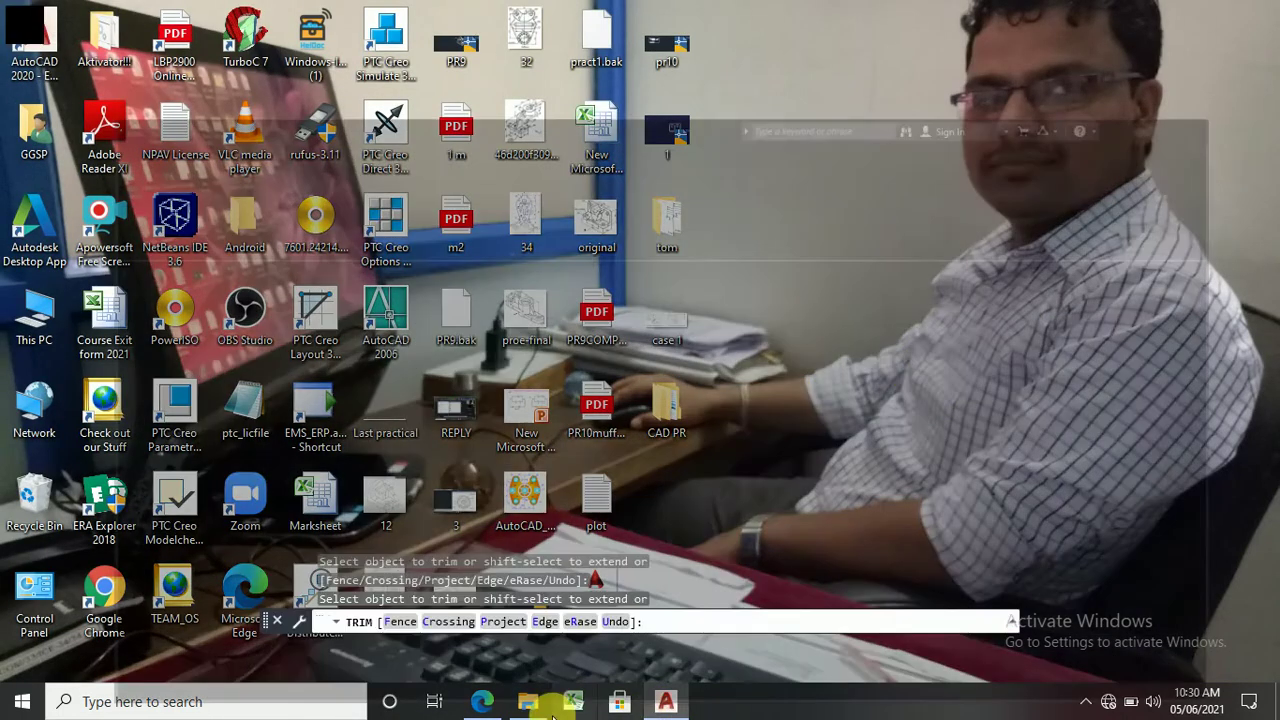
pyautogui.click(482, 701)
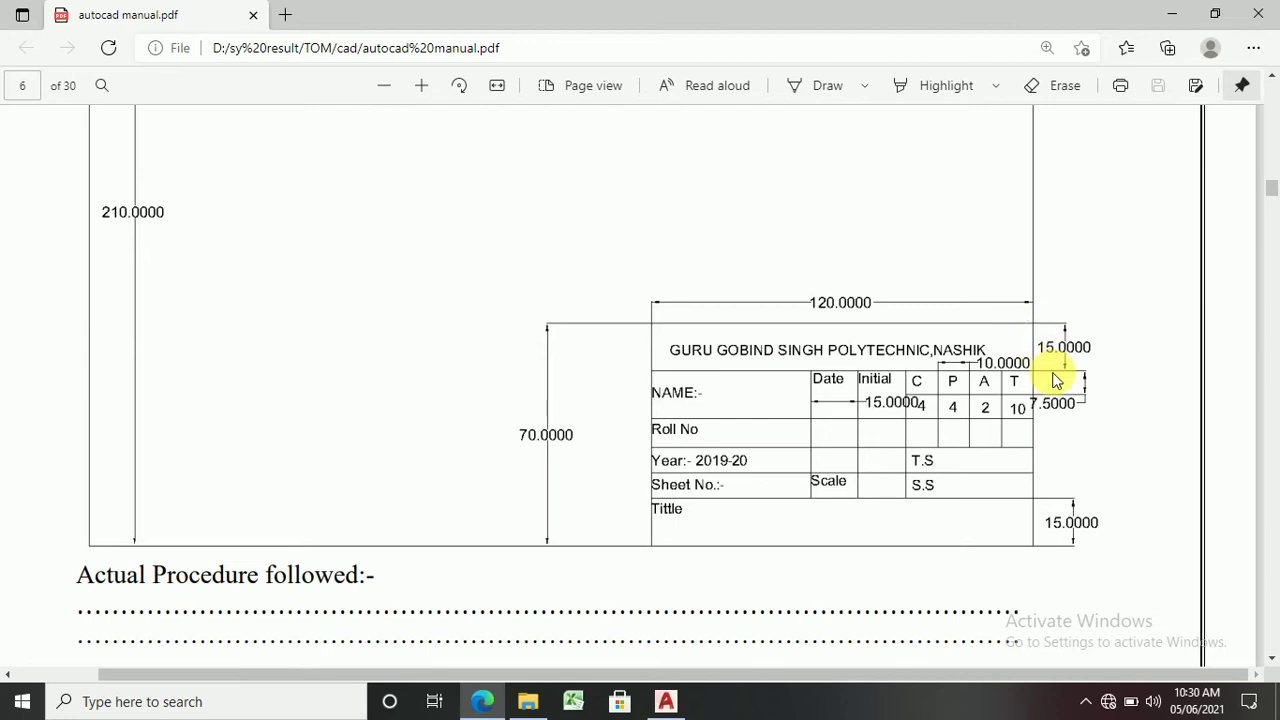
pyautogui.click(665, 701)
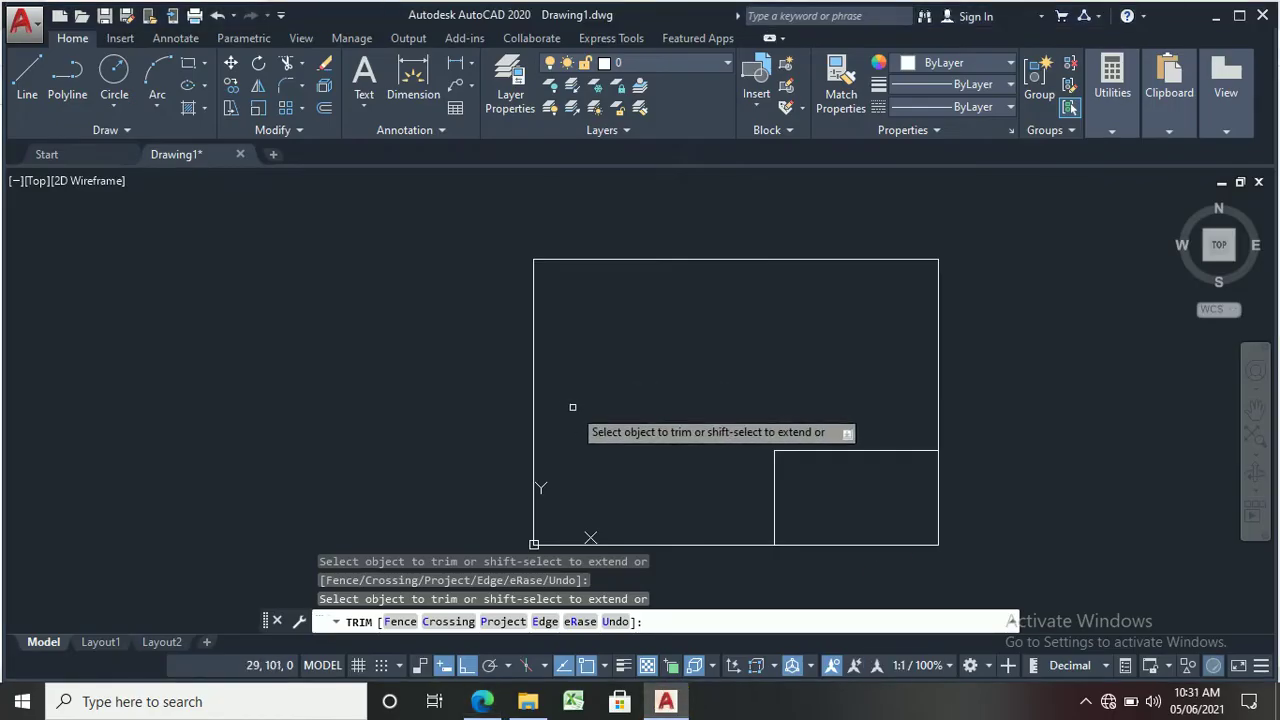
pyautogui.press('Escape')
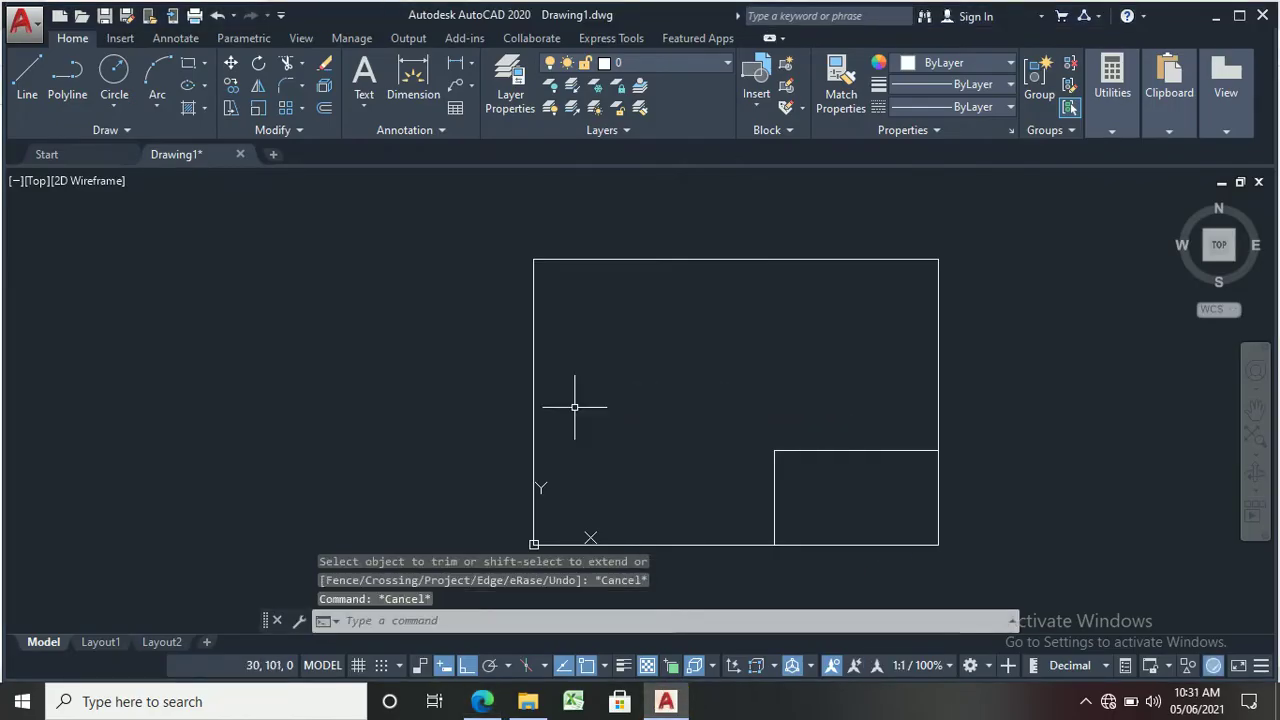
# Step: Offset the title block's top line downward twice at 15 mm spacing to form the first two rows
pyautogui.write('o')
pyautogui.press('Return')
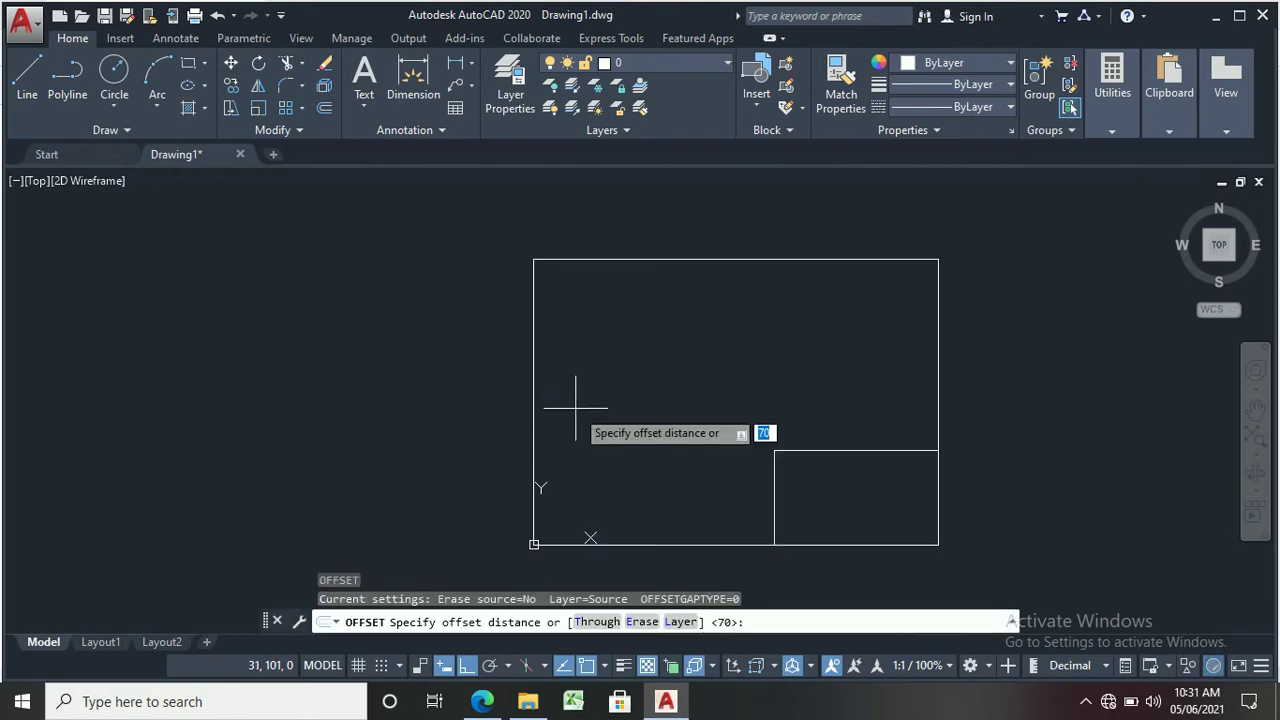
pyautogui.write('15')
pyautogui.press('Return')
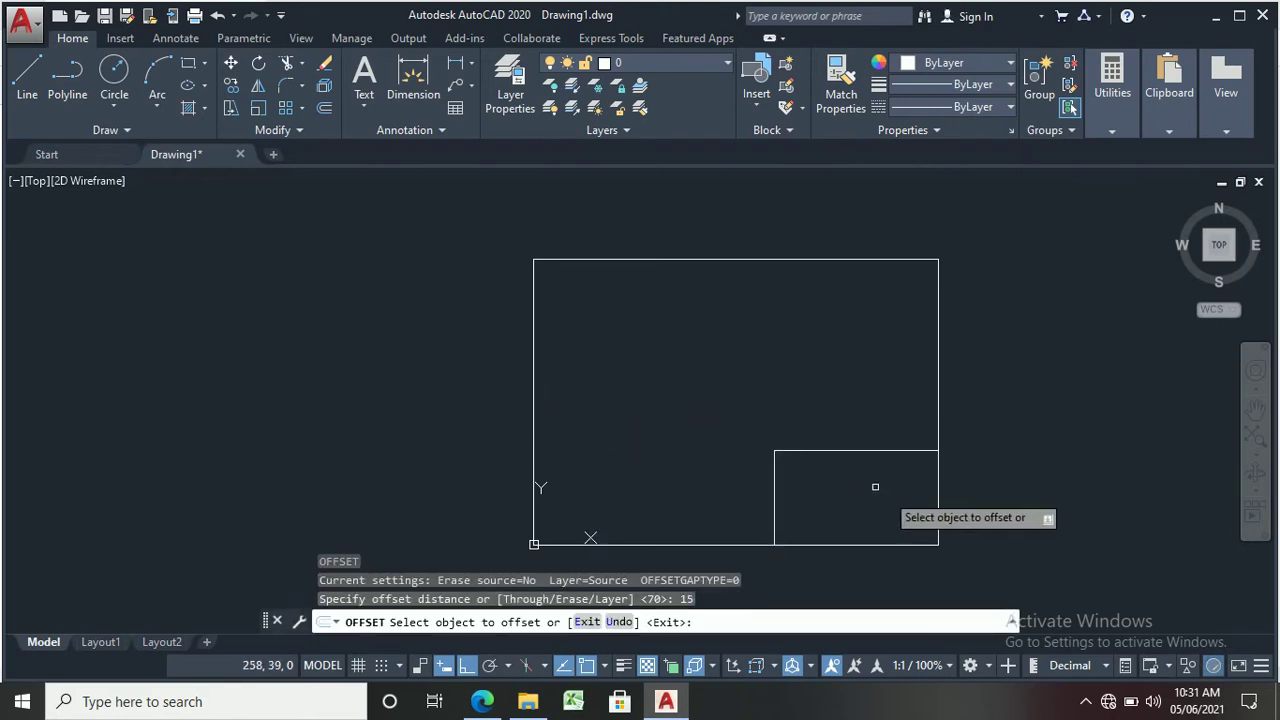
pyautogui.scroll(2, 875, 486)
pyautogui.click(844, 447)
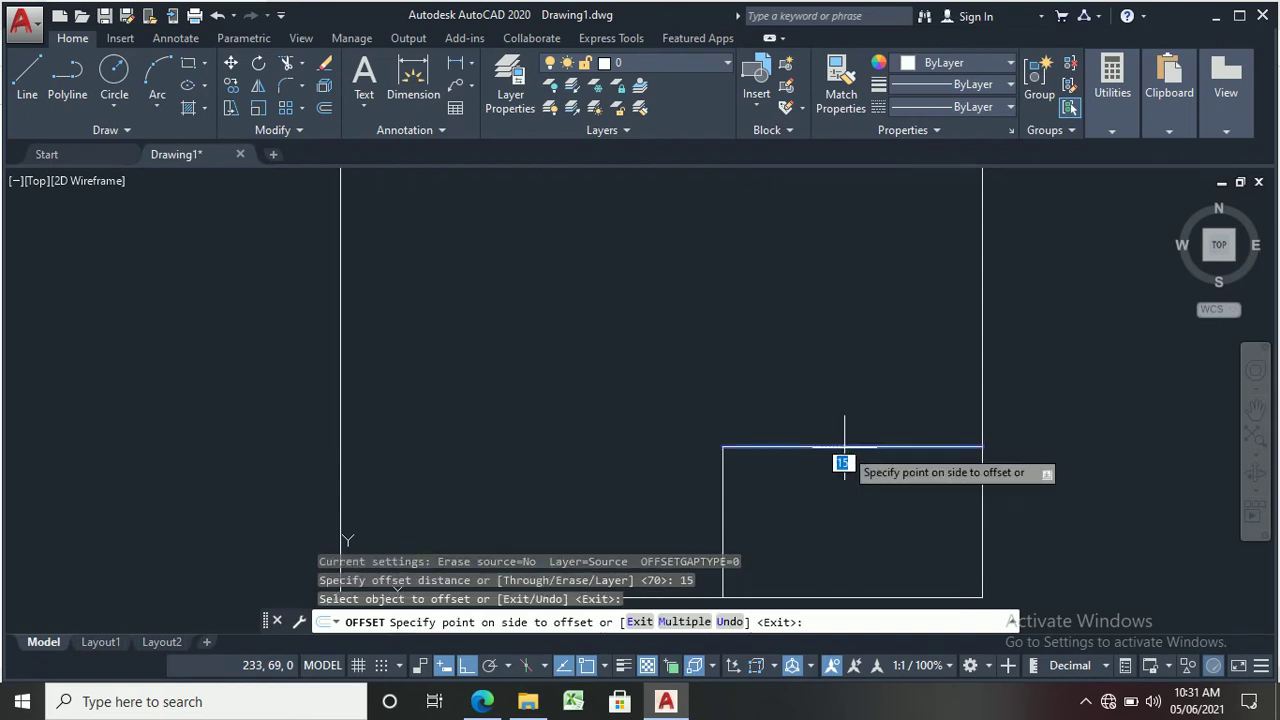
pyautogui.click(846, 466)
pyautogui.click(849, 478)
pyautogui.click(897, 521)
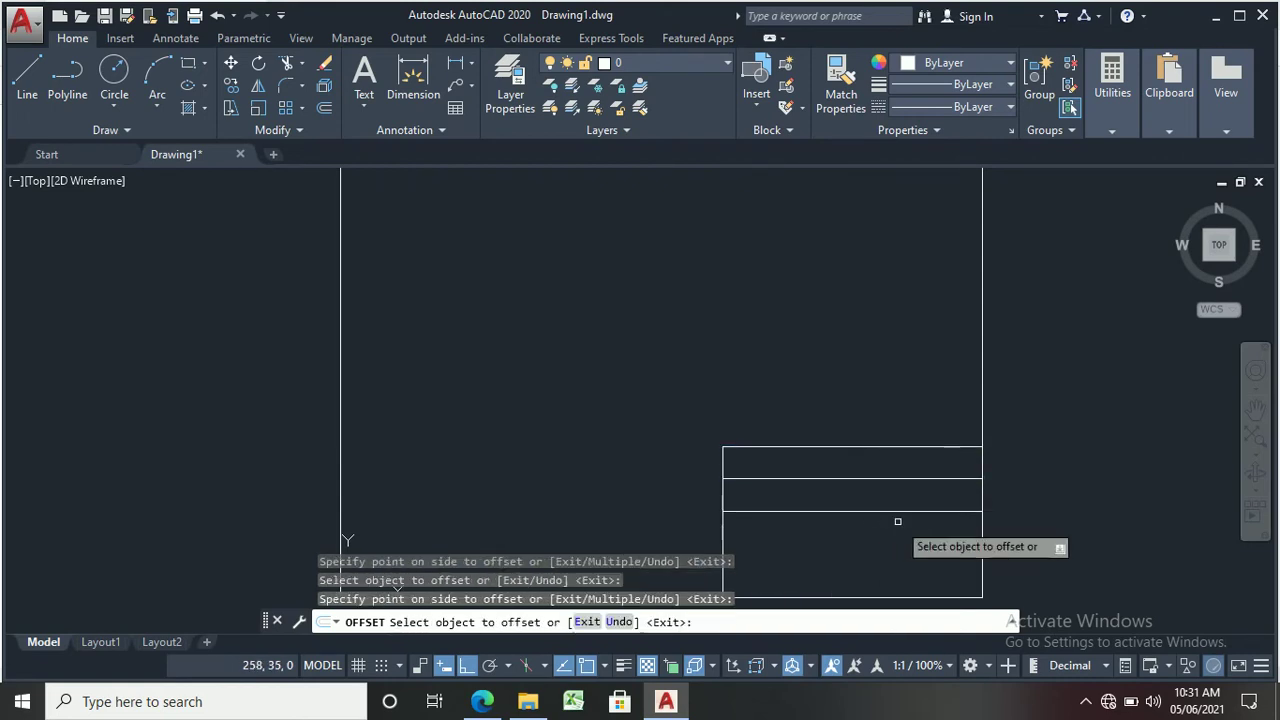
pyautogui.press('Escape')
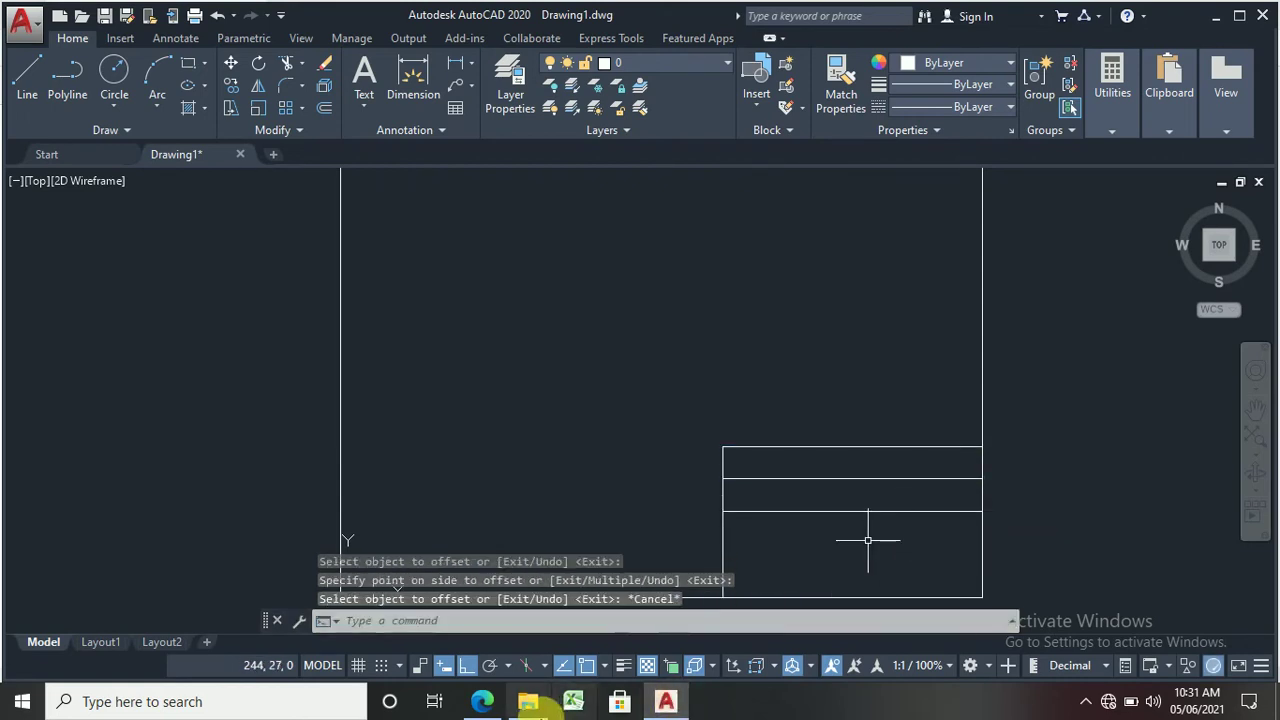
# Step: Consult the manual and offset the title block's second row line downward three times at 10 mm spacing, then check the column widths in the manual
pyautogui.click(482, 701)
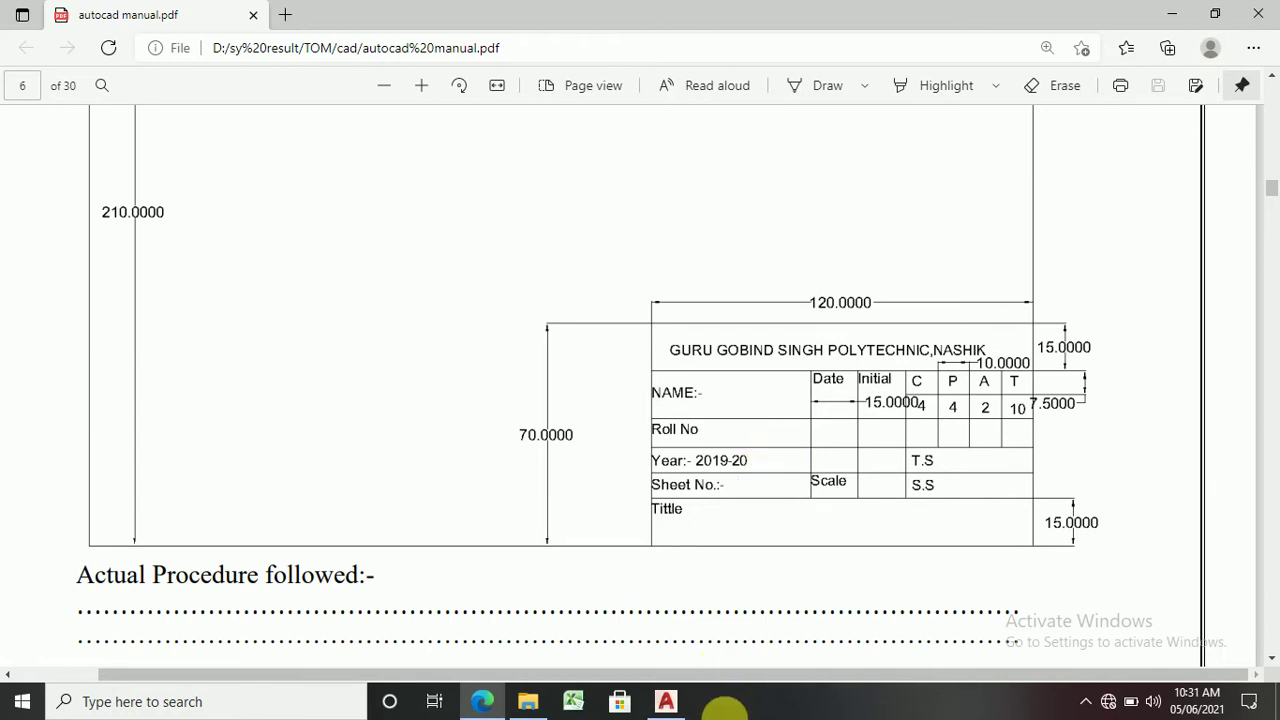
pyautogui.click(665, 701)
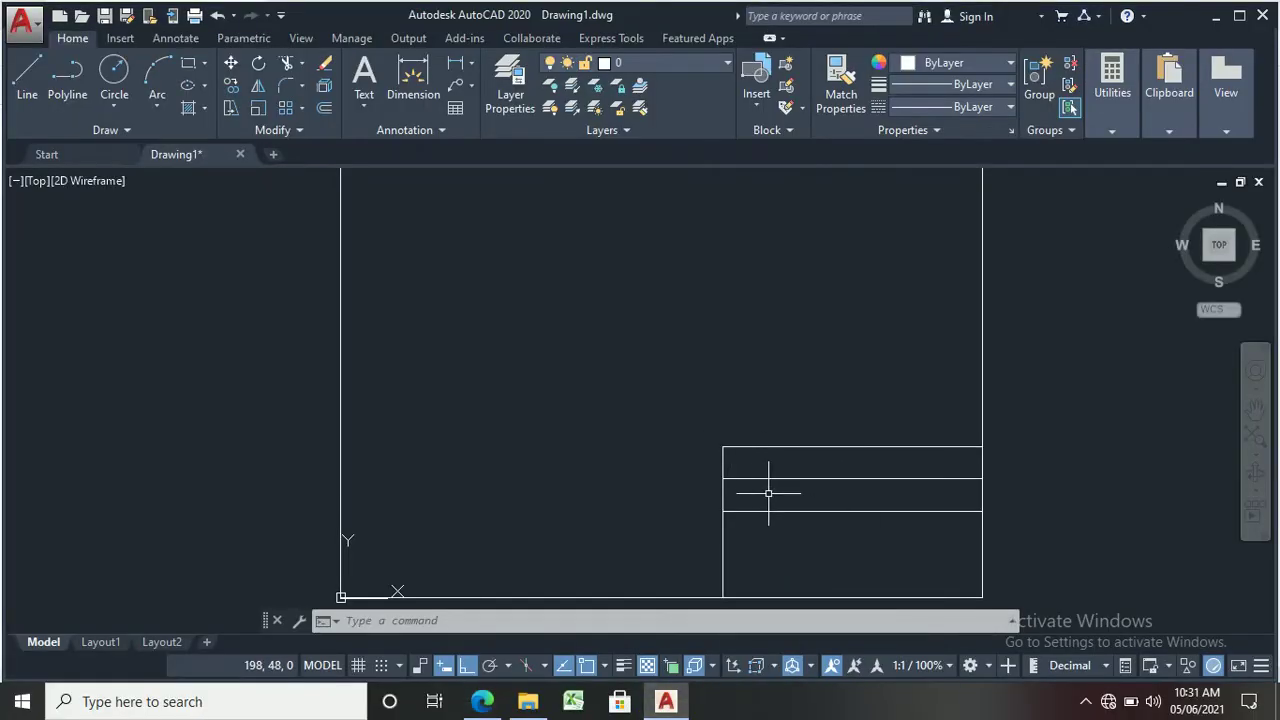
pyautogui.write('o')
pyautogui.press('Return')
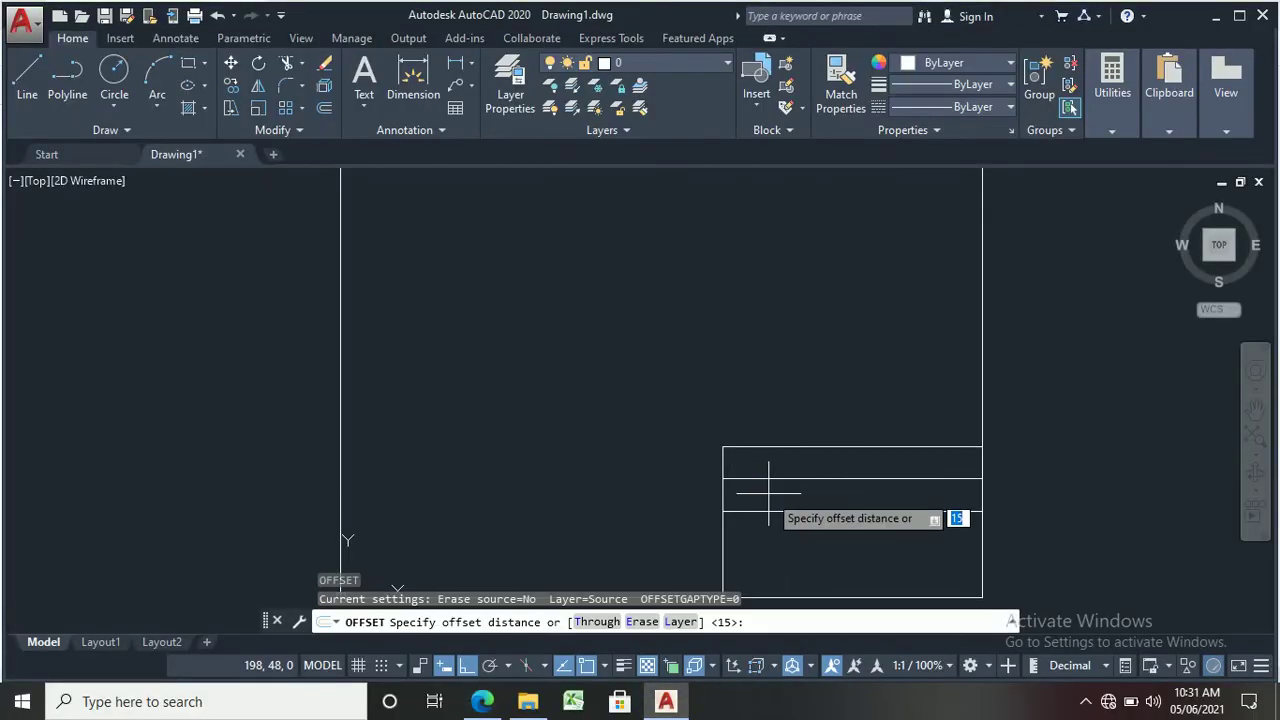
pyautogui.write('10')
pyautogui.press('Return')
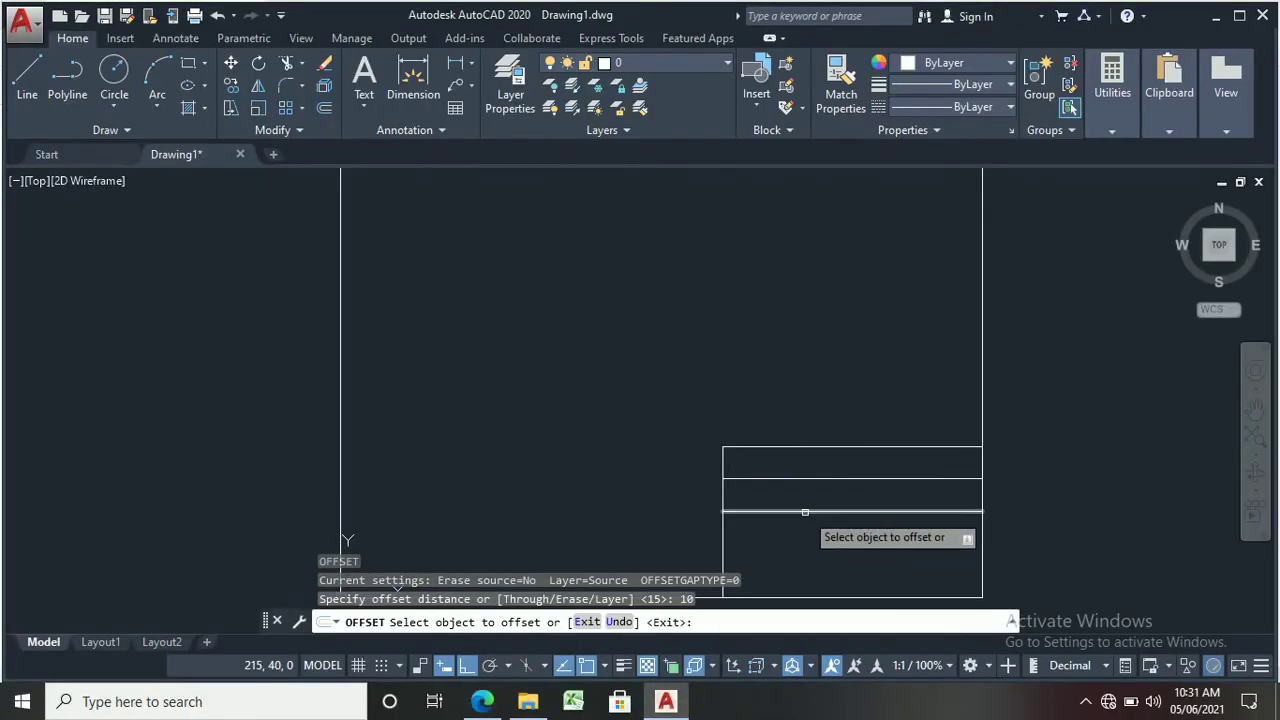
pyautogui.click(805, 526)
pyautogui.click(812, 512)
pyautogui.click(815, 526)
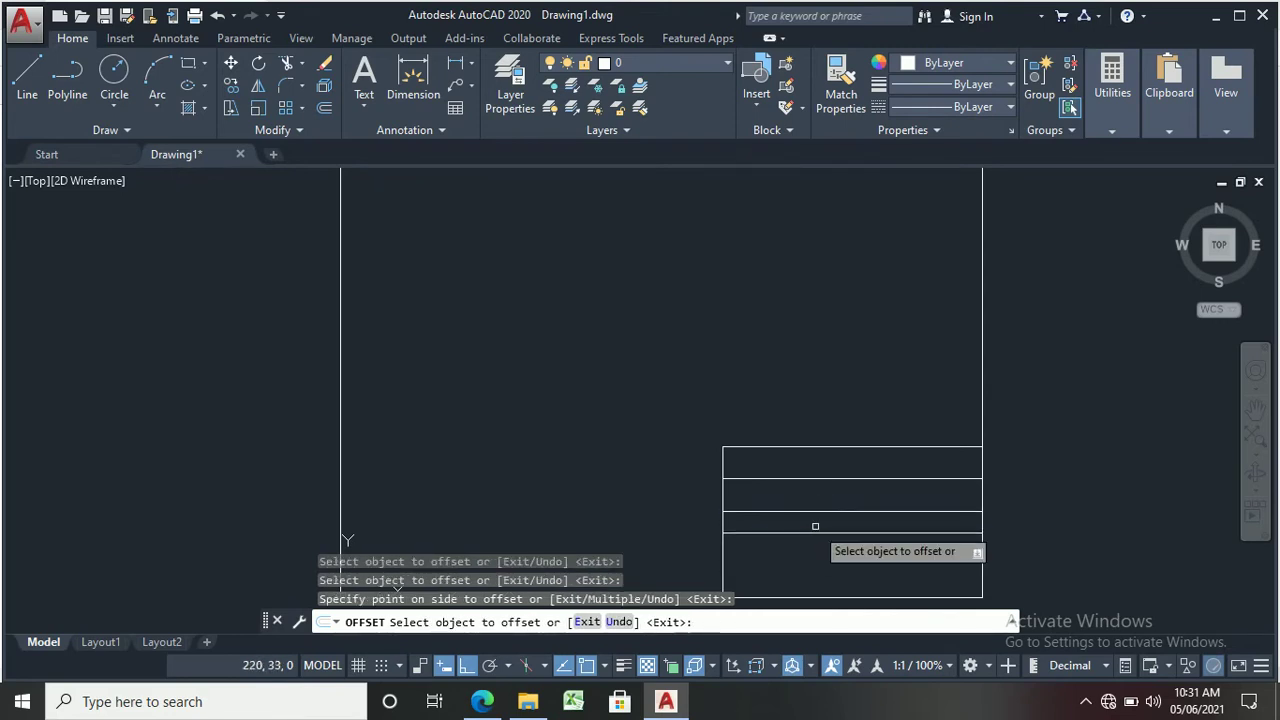
pyautogui.click(805, 533)
pyautogui.click(800, 545)
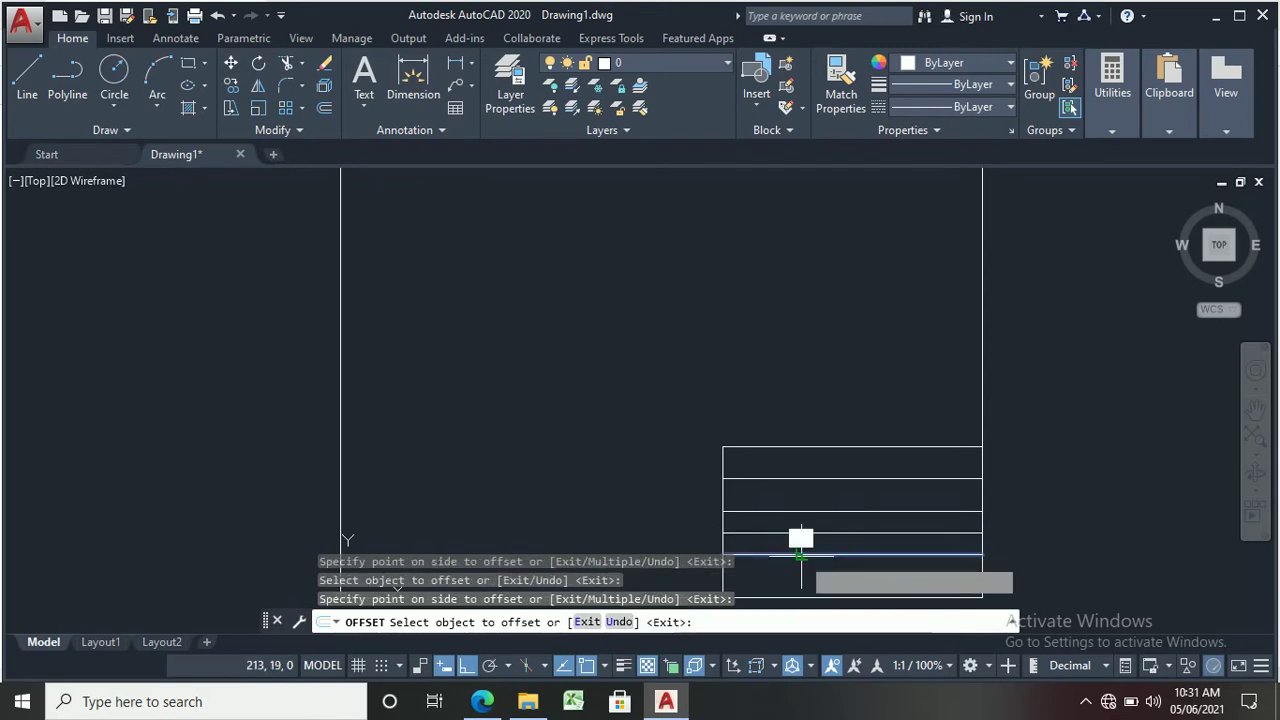
pyautogui.press('Escape')
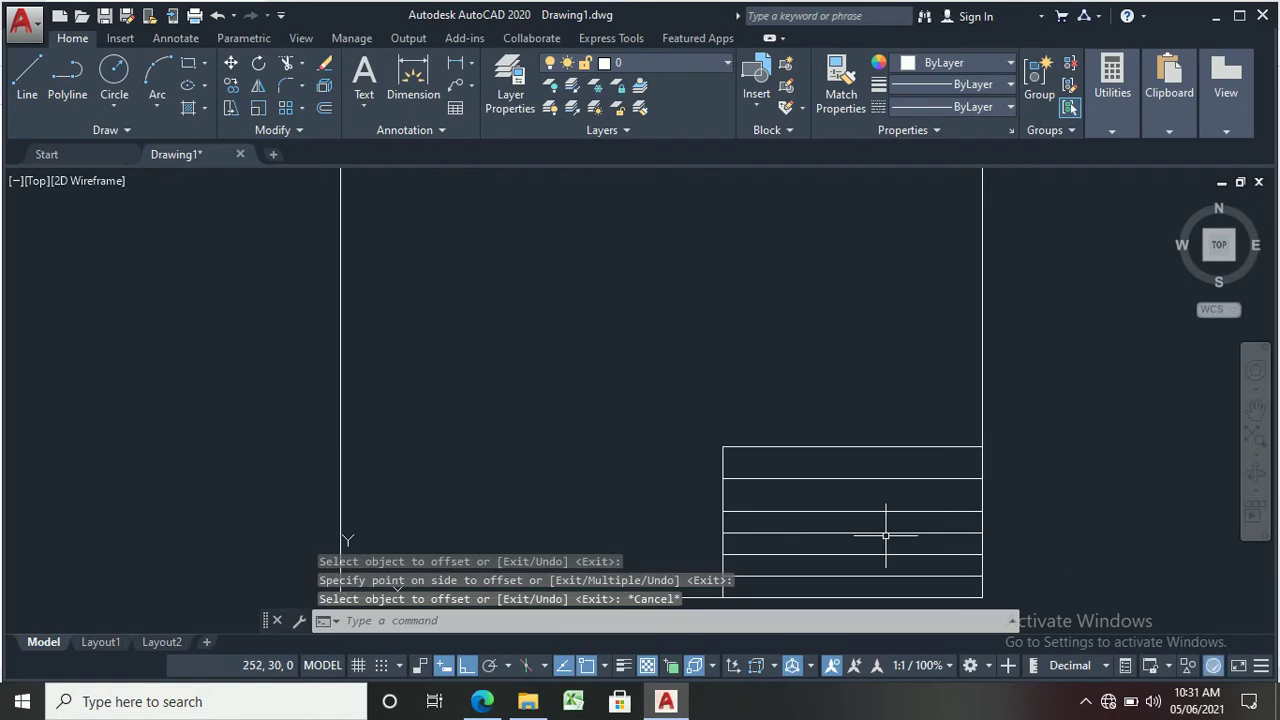
pyautogui.scroll(3, 885, 536)
pyautogui.scroll(-3, 883, 540)
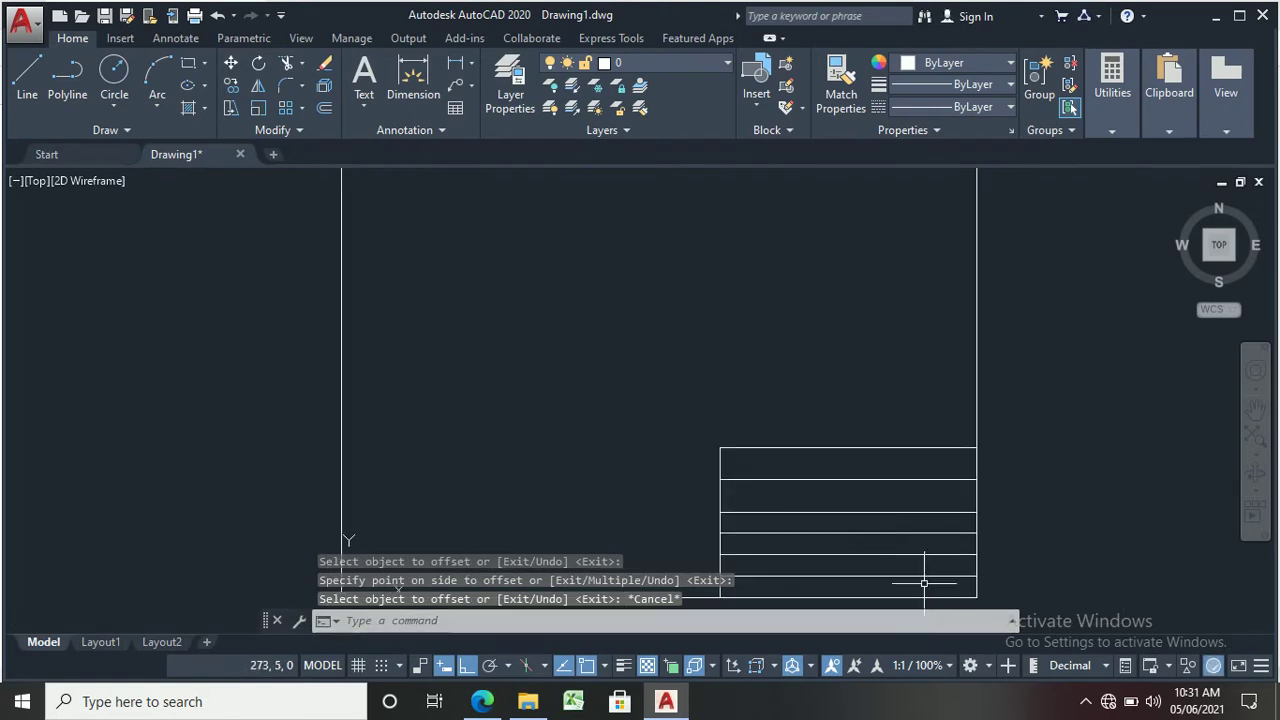
pyautogui.click(666, 702)
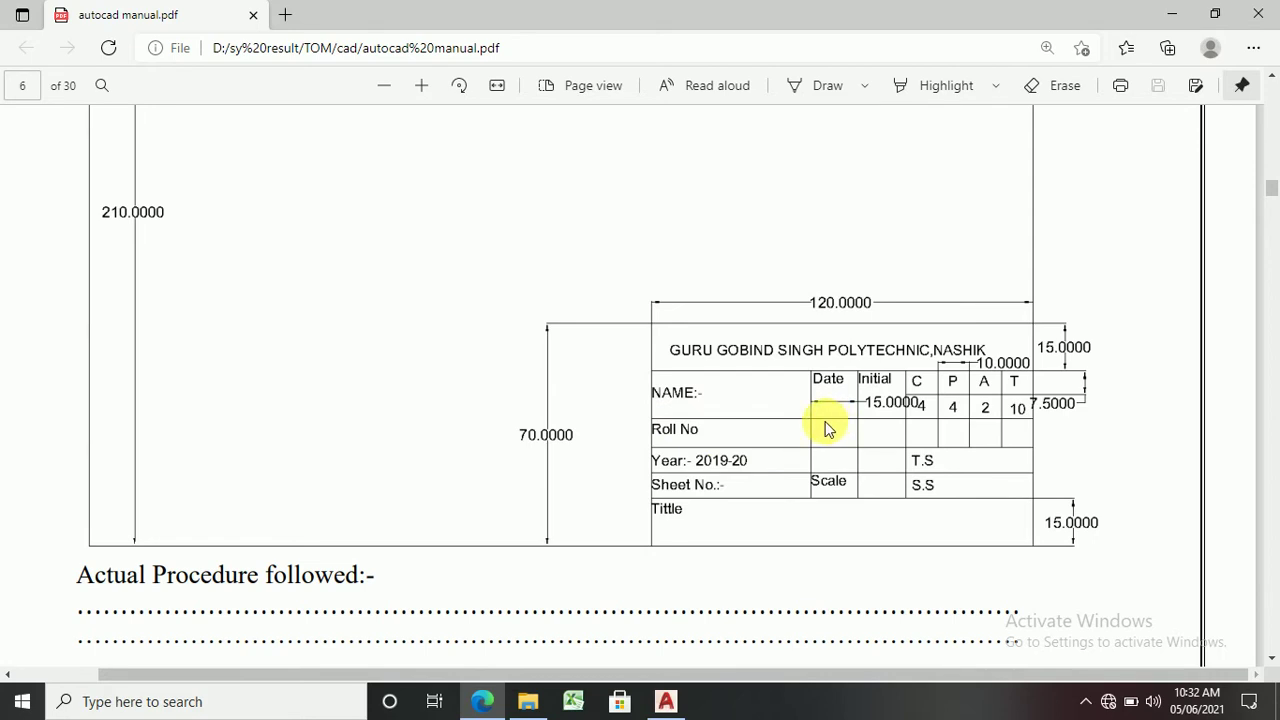
pyautogui.click(665, 701)
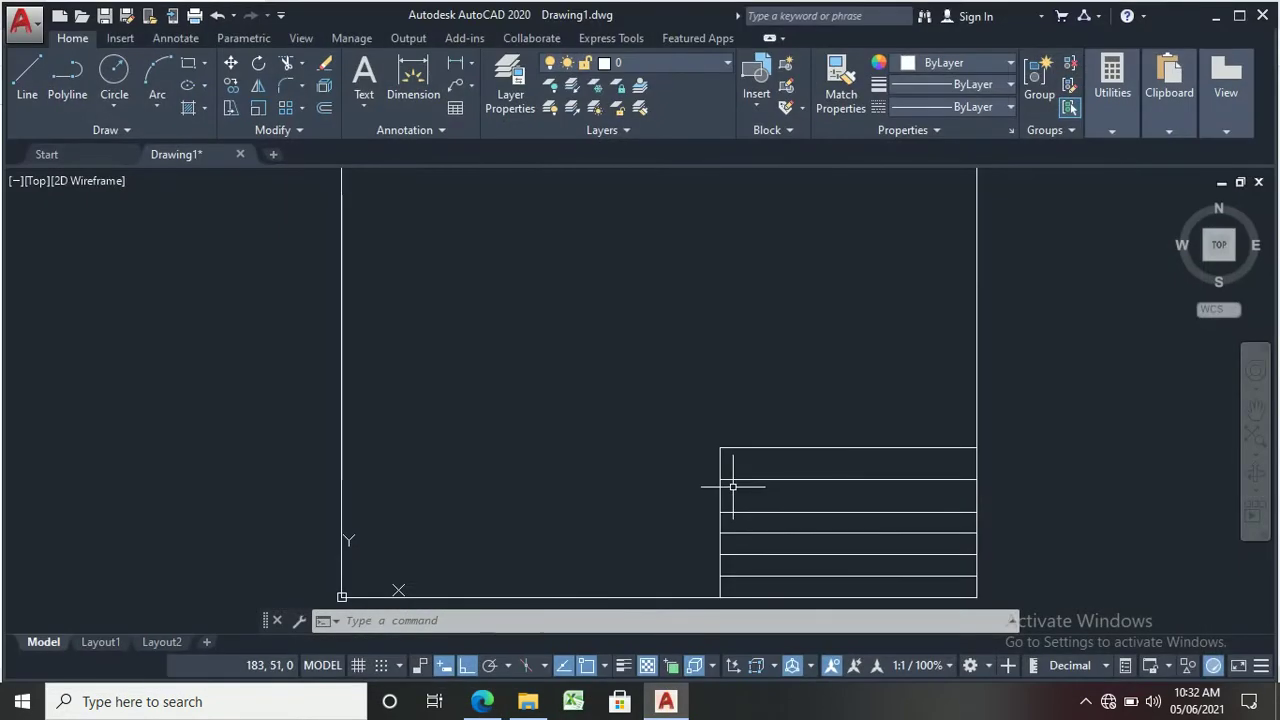
pyautogui.write('o')
pyautogui.press('Return')
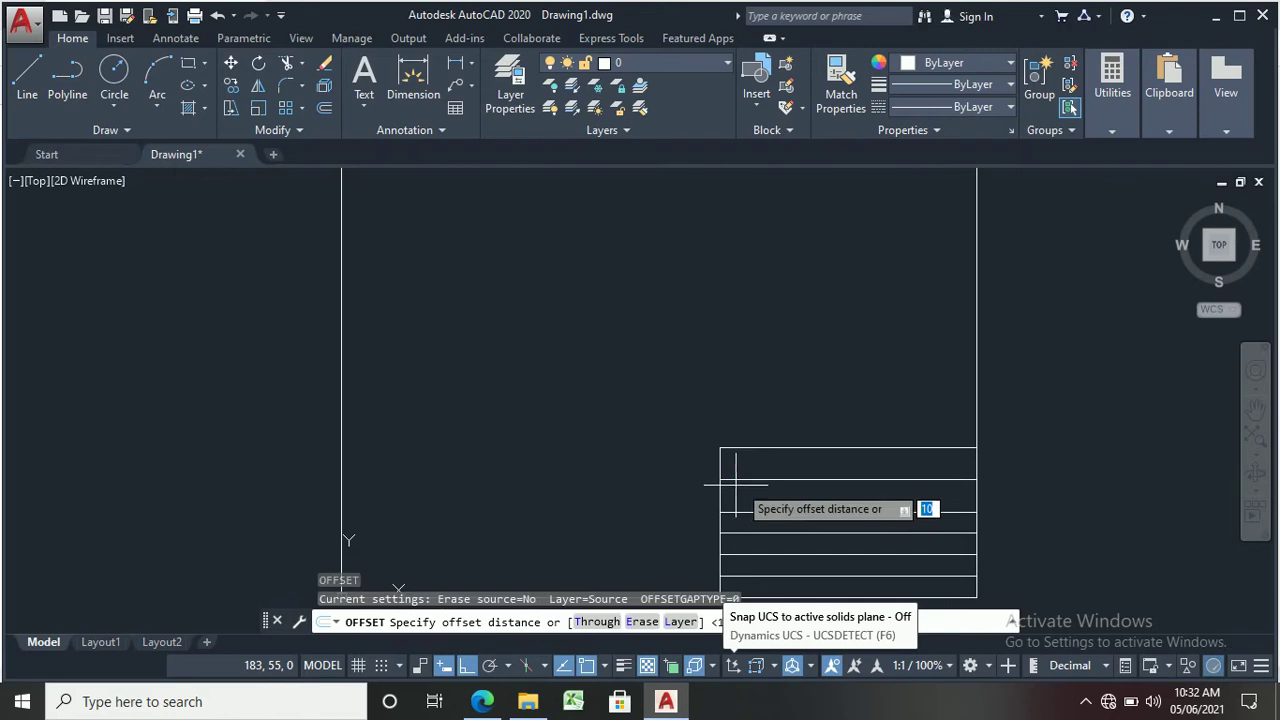
pyautogui.write('50')
pyautogui.press('Return')
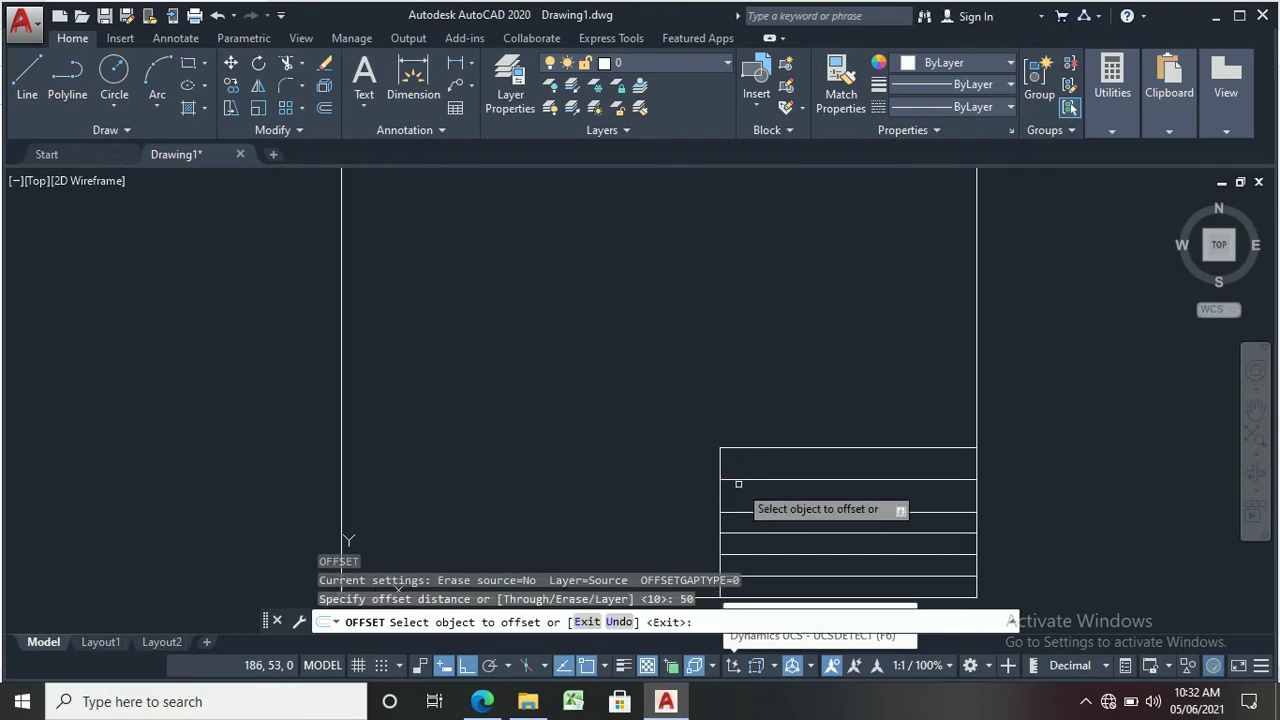
pyautogui.click(1087, 704)
pyautogui.click(1087, 704)
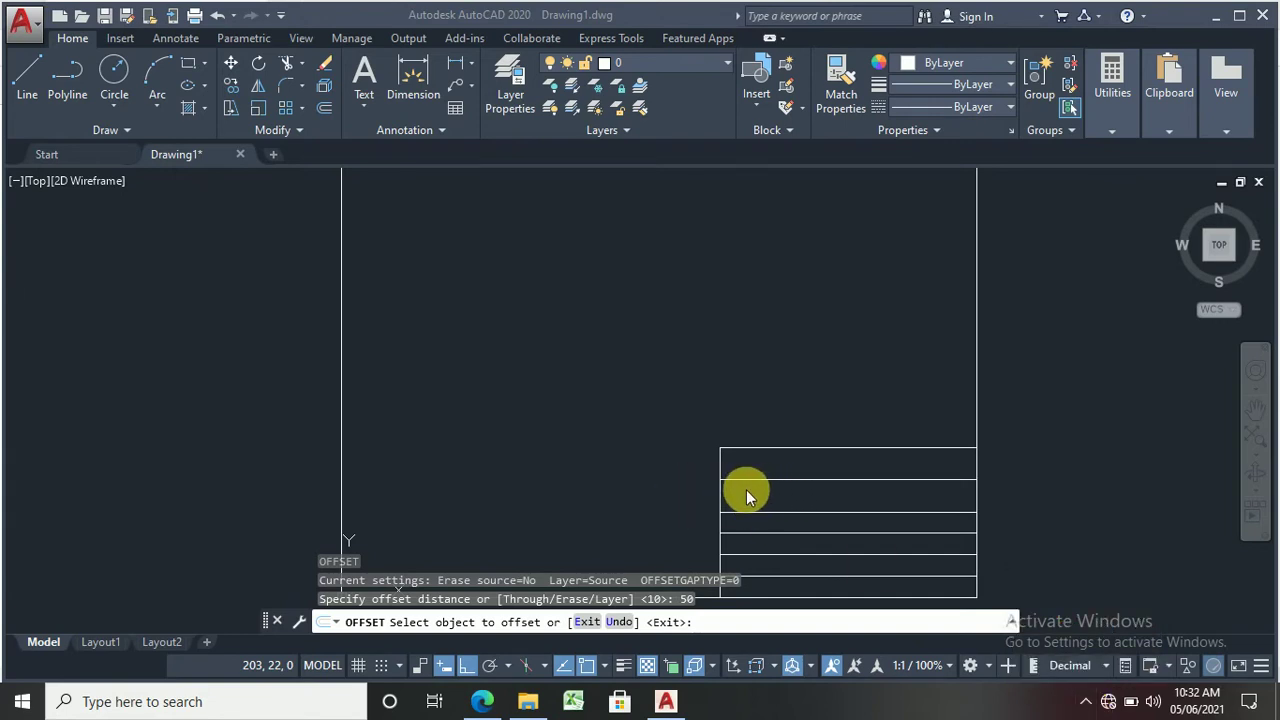
pyautogui.click(721, 512)
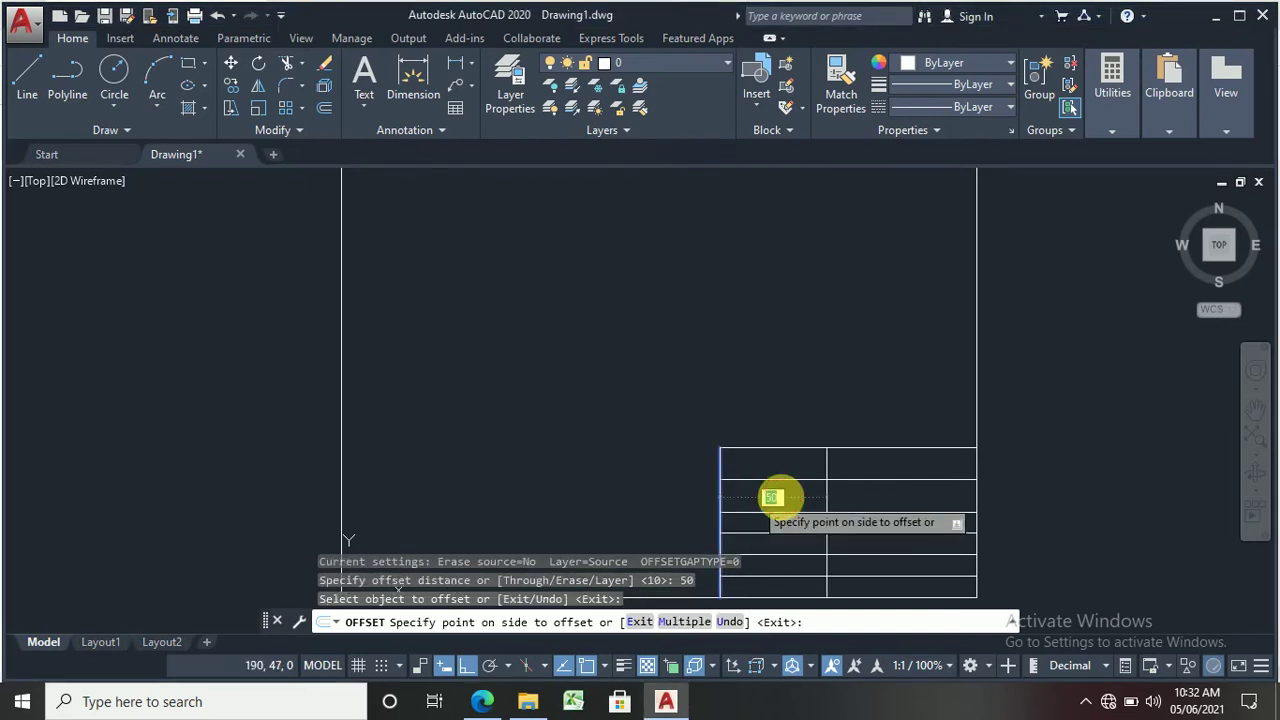
pyautogui.press('Escape')
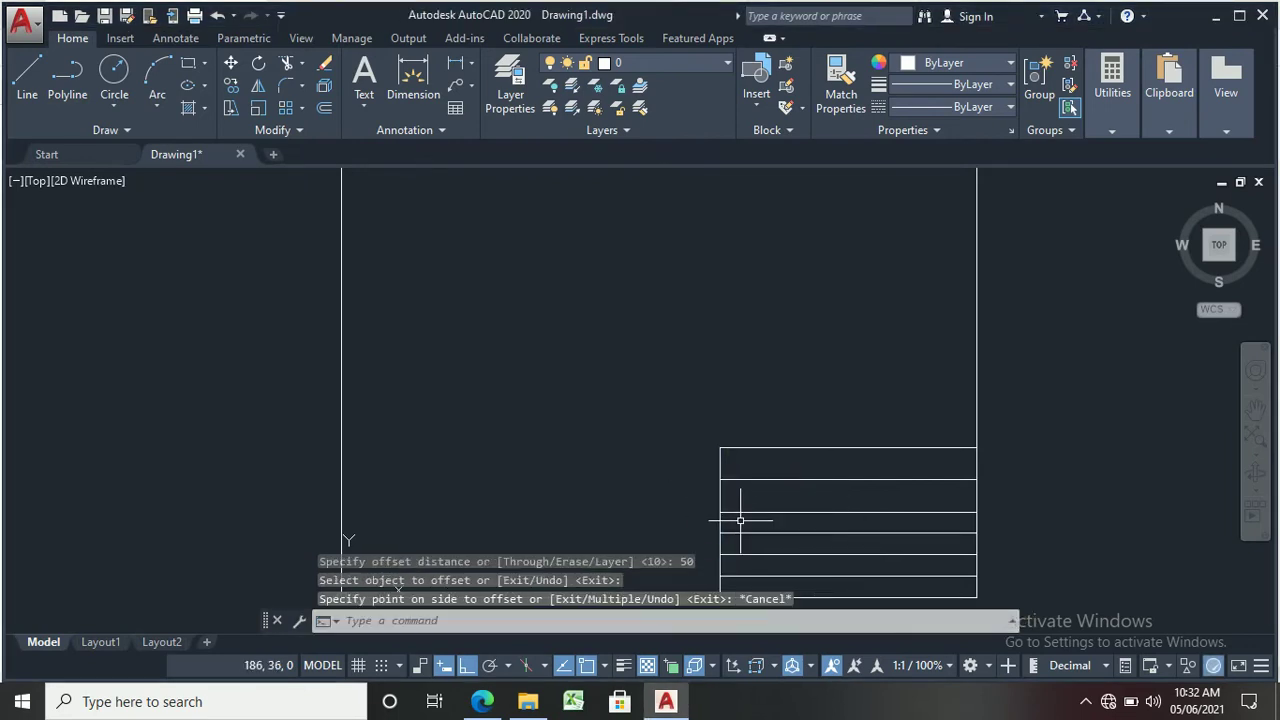
# Step: Offset the title block's left edge 50 mm inward to form the first column
pyautogui.write('o')
pyautogui.press('Return')
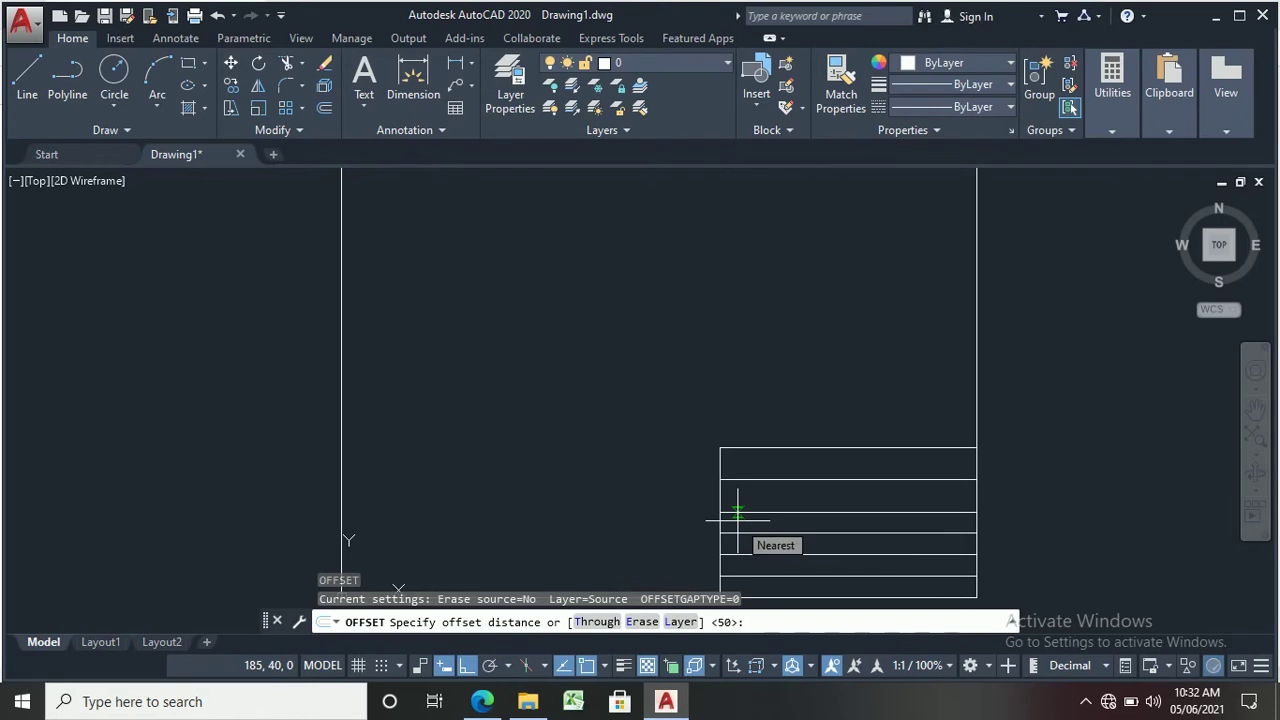
pyautogui.press('Return')
pyautogui.click(720, 497)
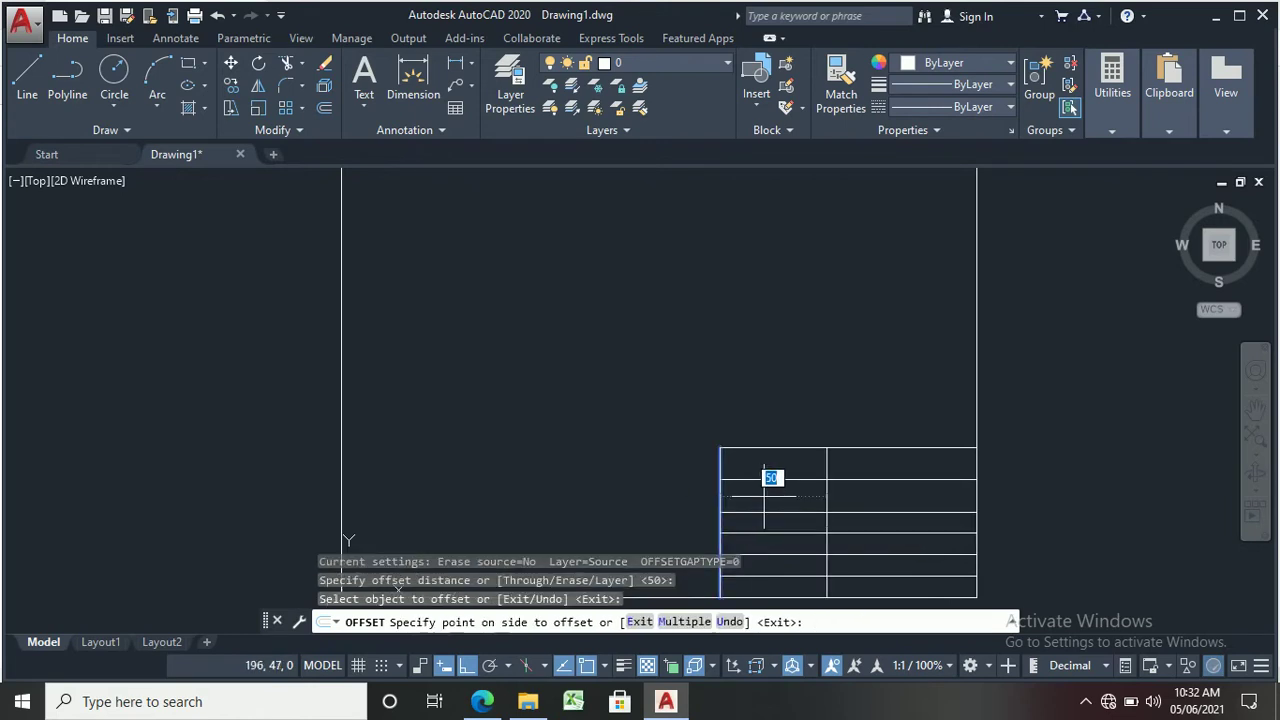
pyautogui.click(766, 496)
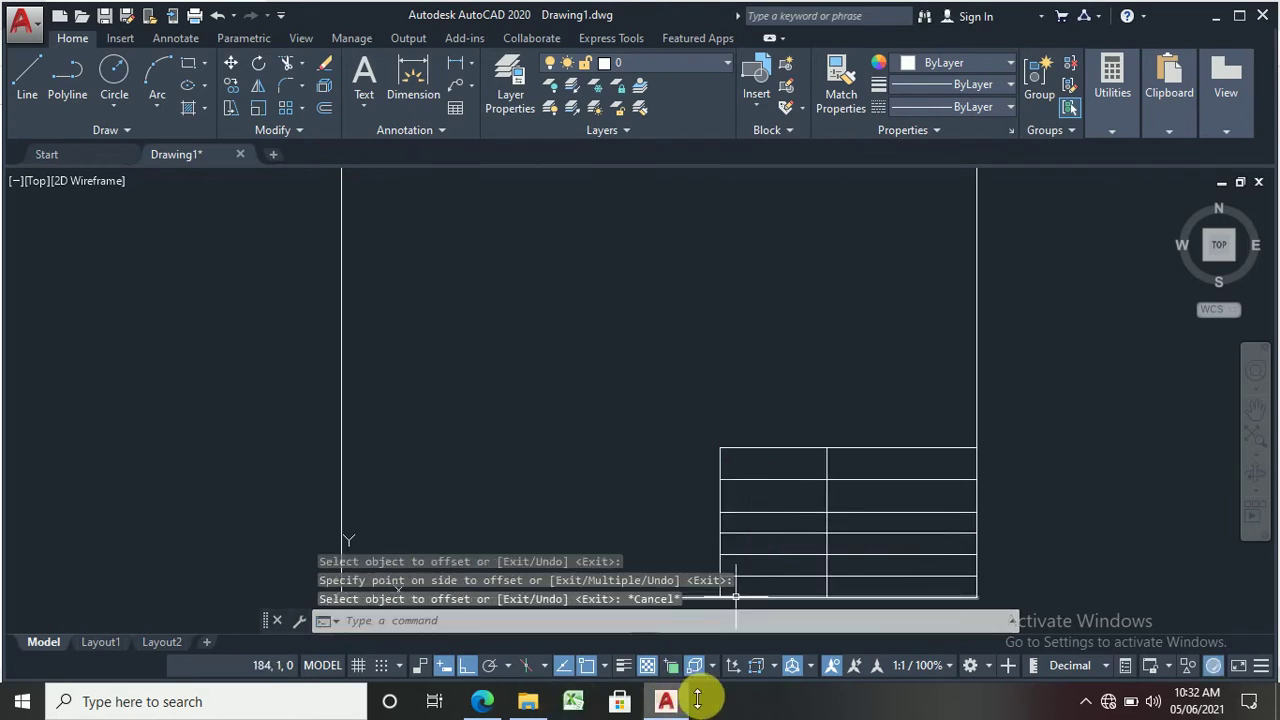
# Step: Check the column widths in the manual, return to AutoCAD and offset the first column's right line twice to the right at 15 mm spacing
pyautogui.click(666, 697)
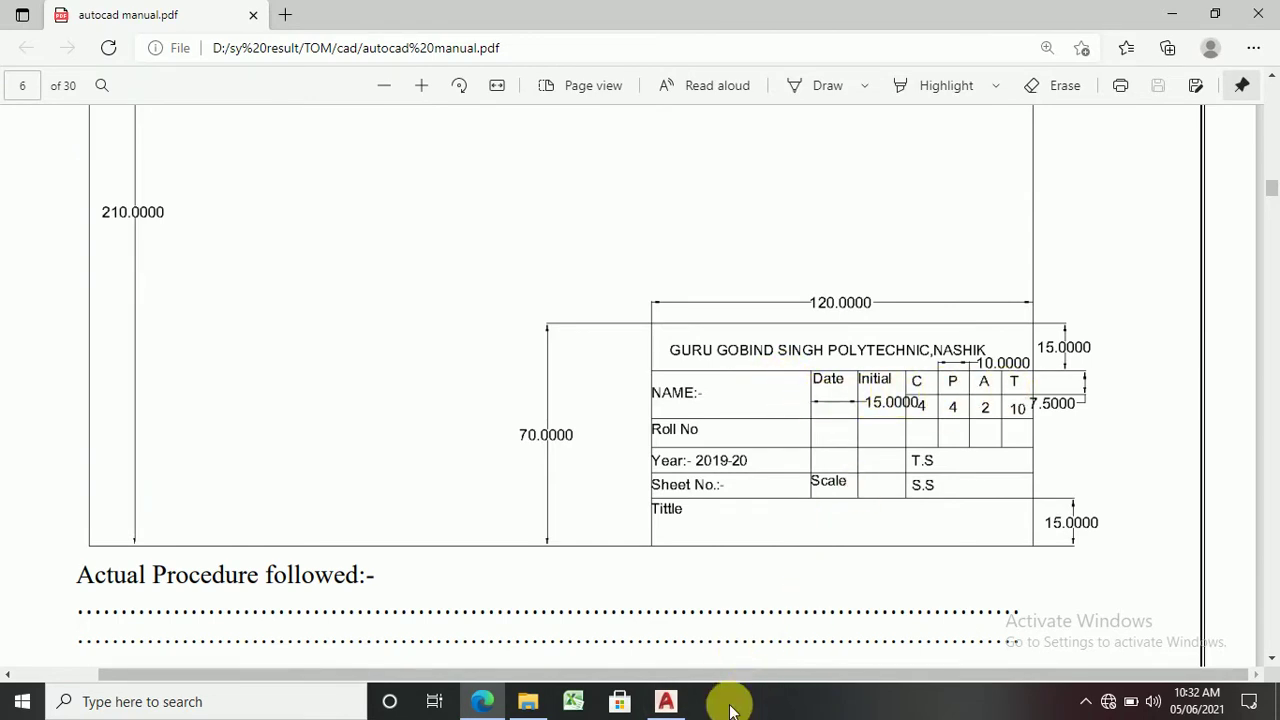
pyautogui.click(666, 702)
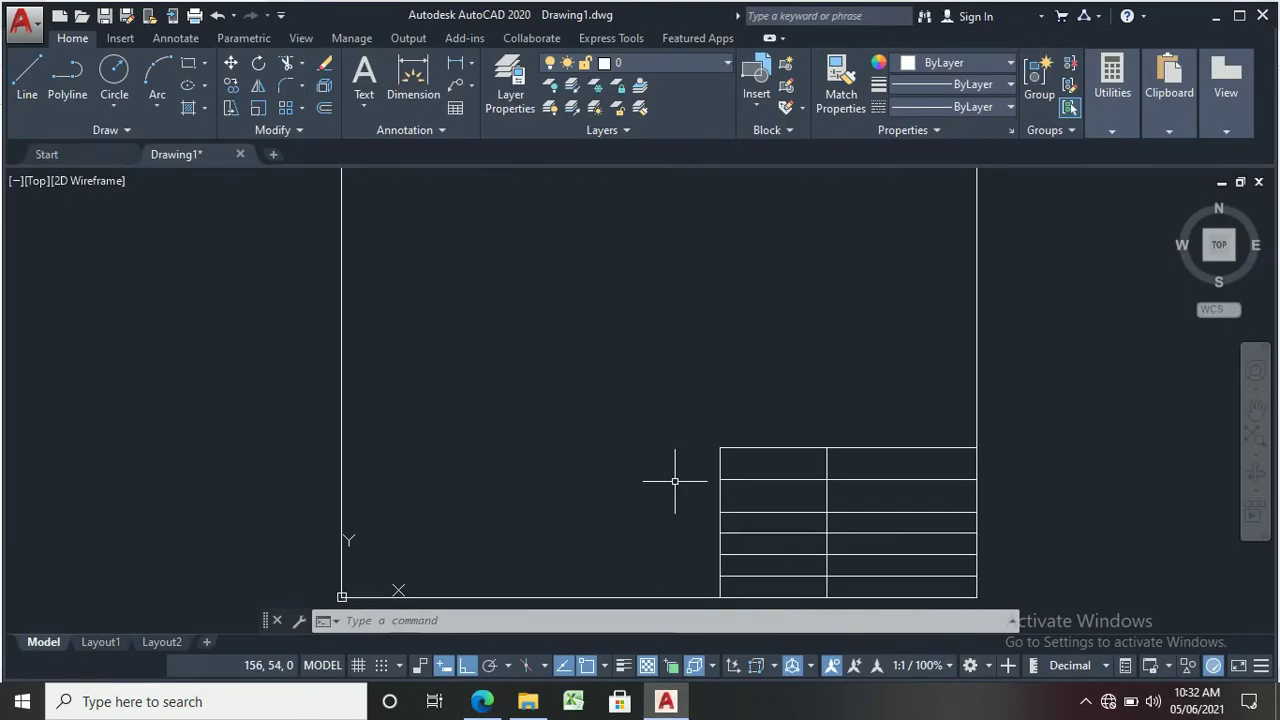
pyautogui.write('o')
pyautogui.press('Return')
pyautogui.write('15')
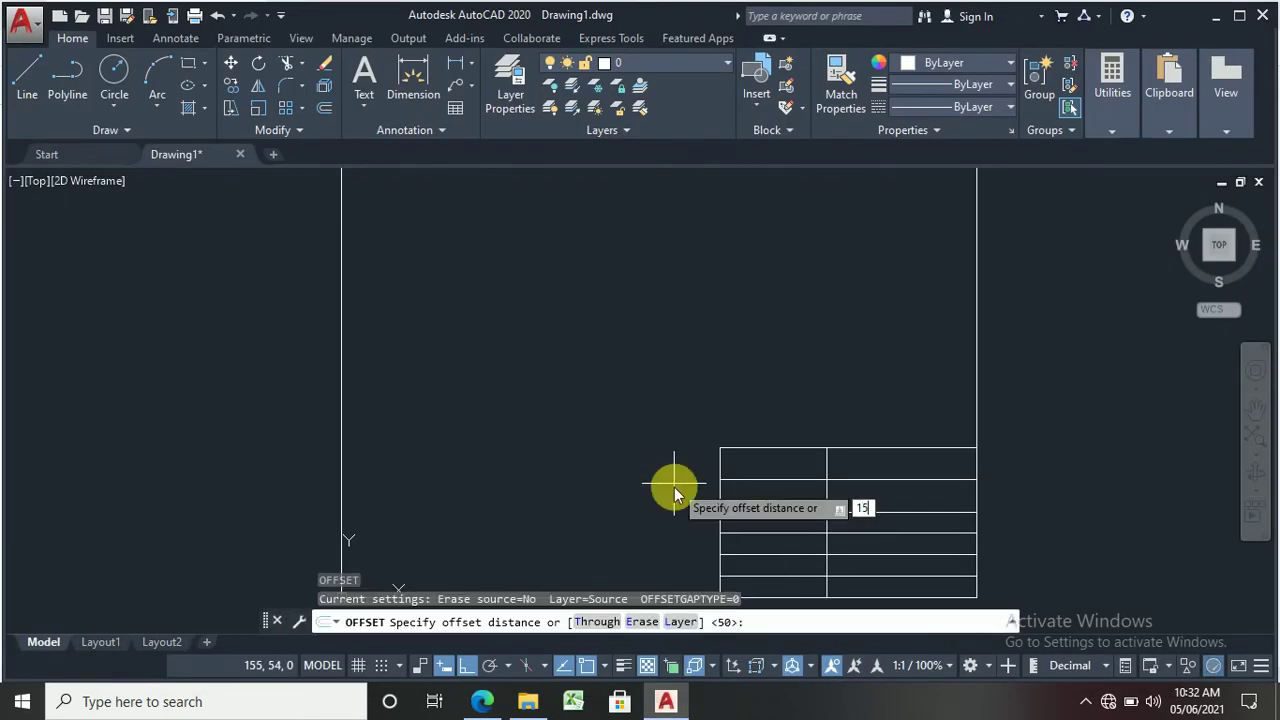
pyautogui.press('Return')
pyautogui.click(826, 498)
pyautogui.click(843, 497)
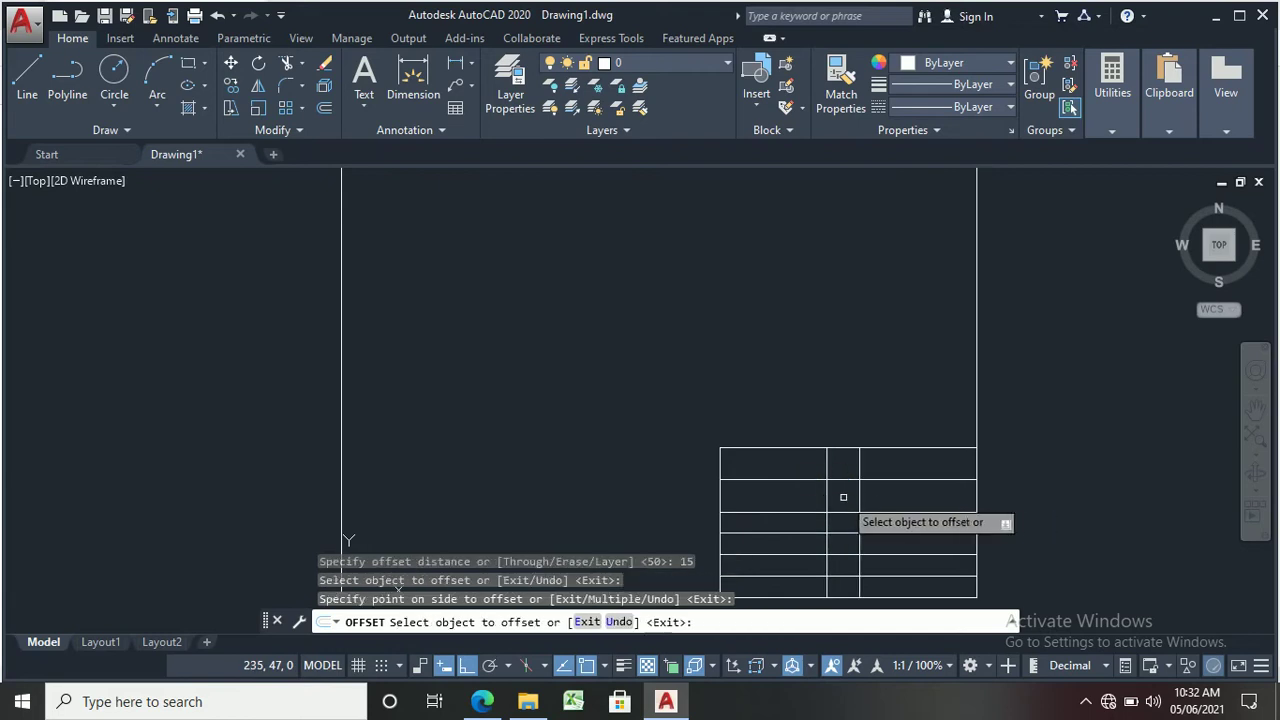
pyautogui.click(856, 497)
pyautogui.click(872, 495)
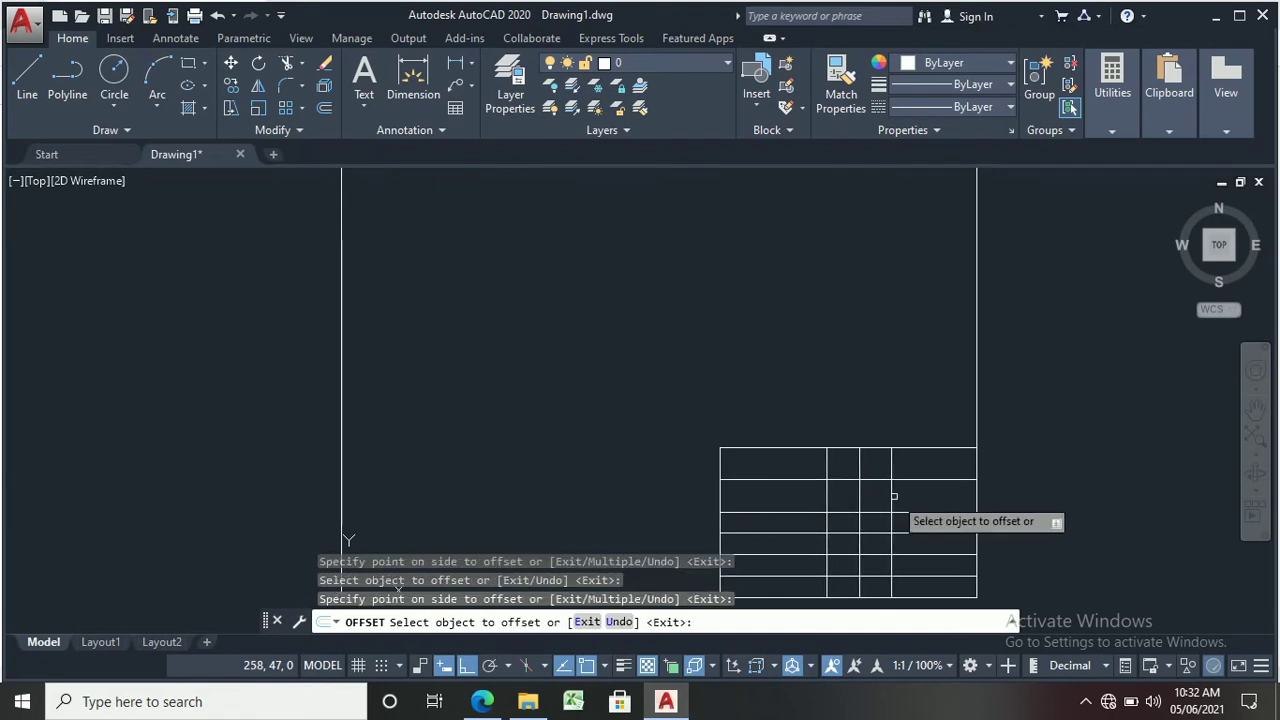
pyautogui.press('Escape')
pyautogui.press('Escape')
pyautogui.press('Escape')
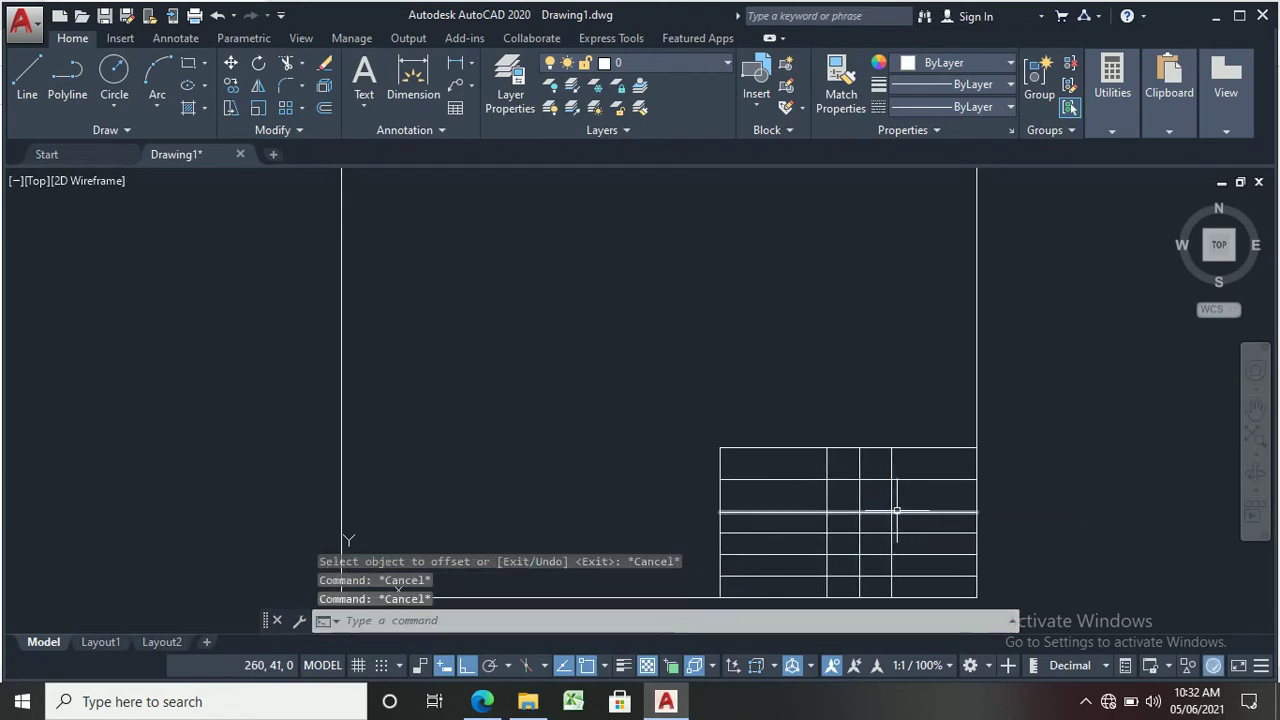
# Step: Offset the rightmost column divider to the right three times at 10 mm spacing to form the four narrow marks columns
pyautogui.press('Return')
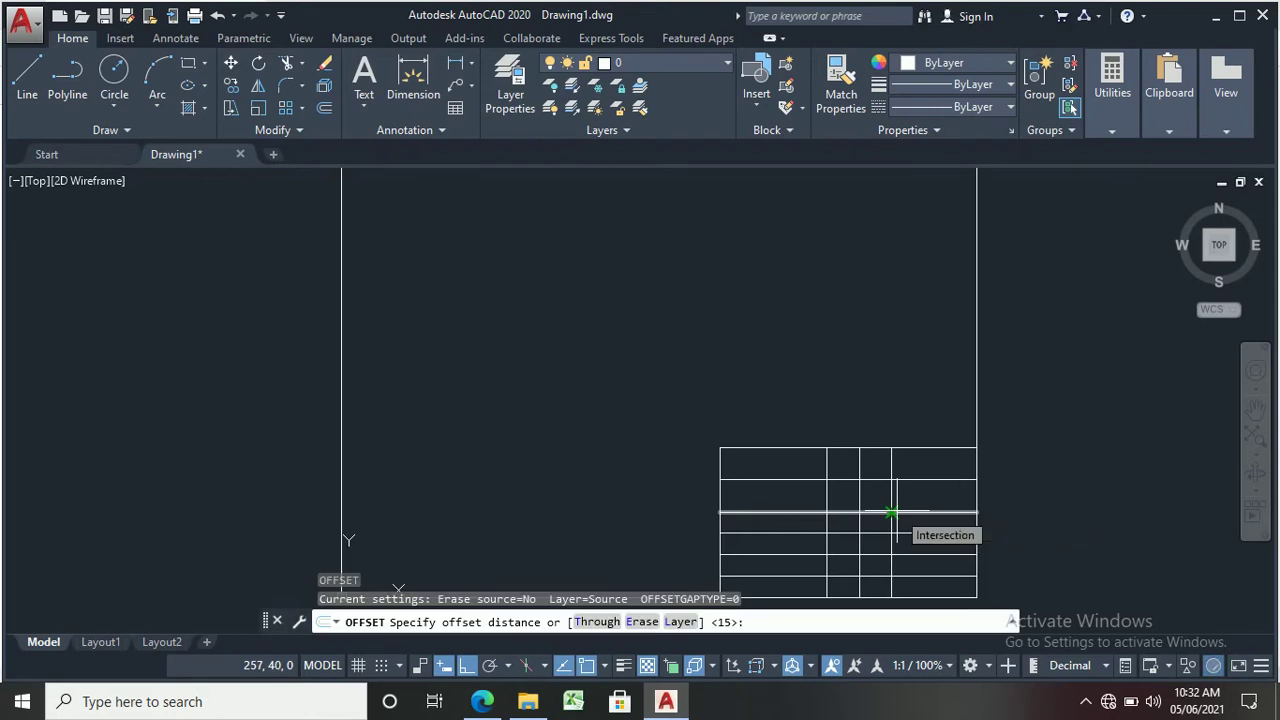
pyautogui.write('10')
pyautogui.press('Return')
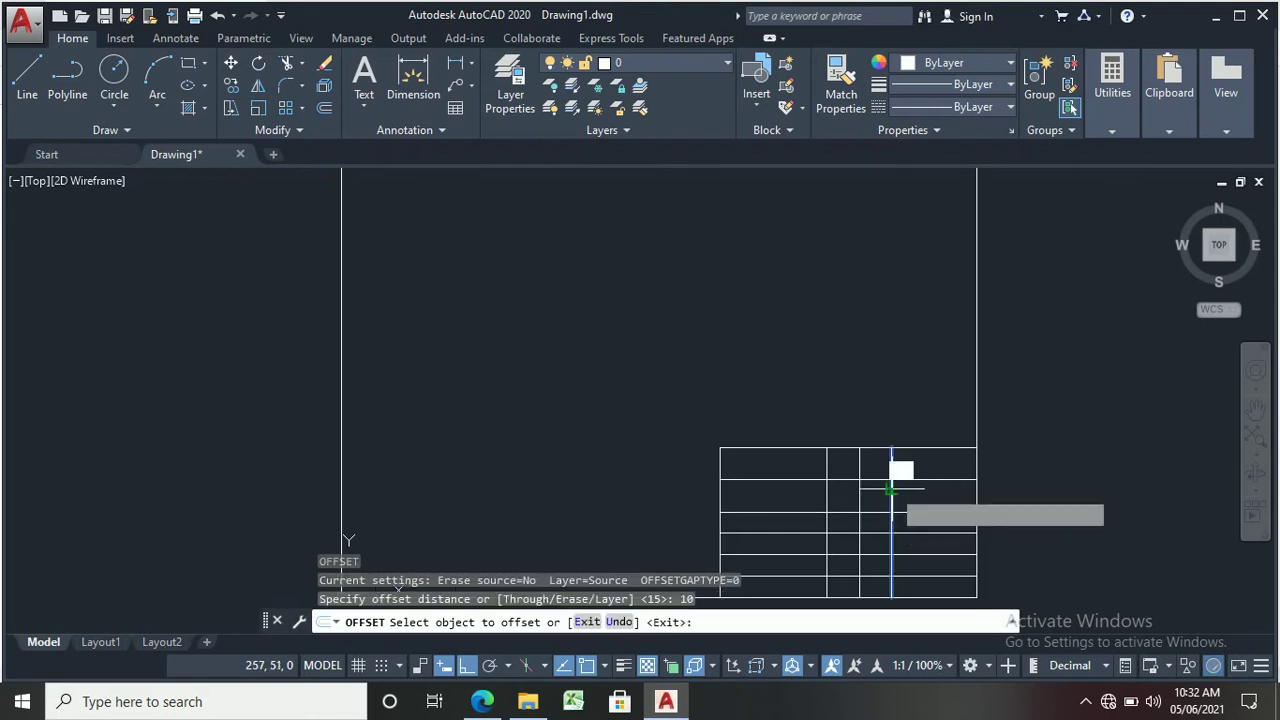
pyautogui.click(896, 470)
pyautogui.click(913, 489)
pyautogui.click(913, 489)
pyautogui.click(922, 475)
pyautogui.click(934, 485)
pyautogui.click(948, 491)
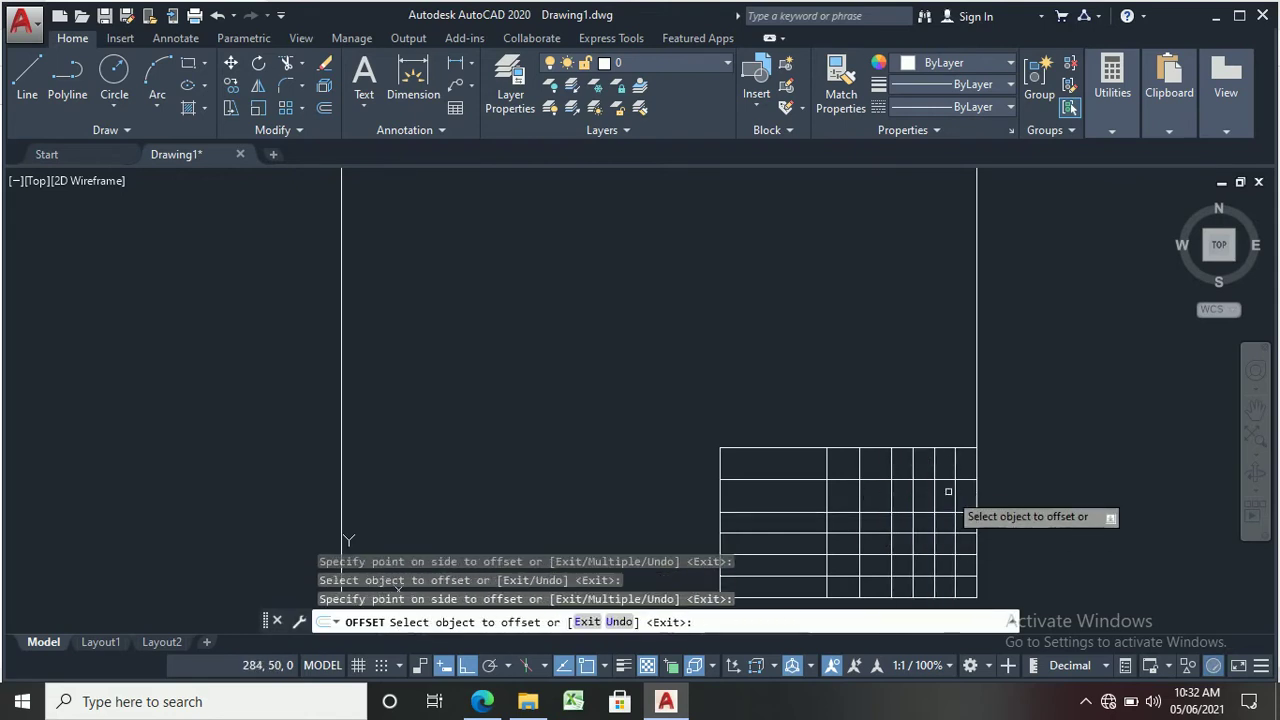
pyautogui.press('Escape')
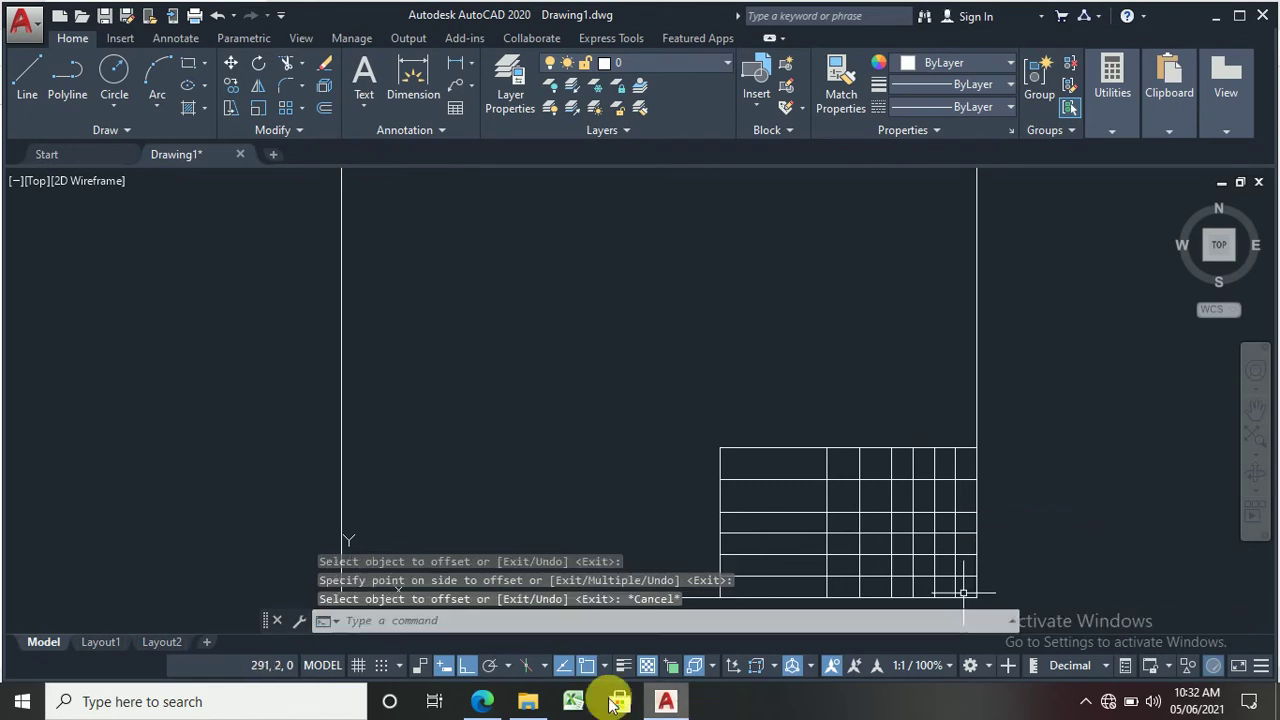
# Step: Trim the column lines out of the title block's top and bottom rows, checking the cell layout against the manual
pyautogui.click(664, 712)
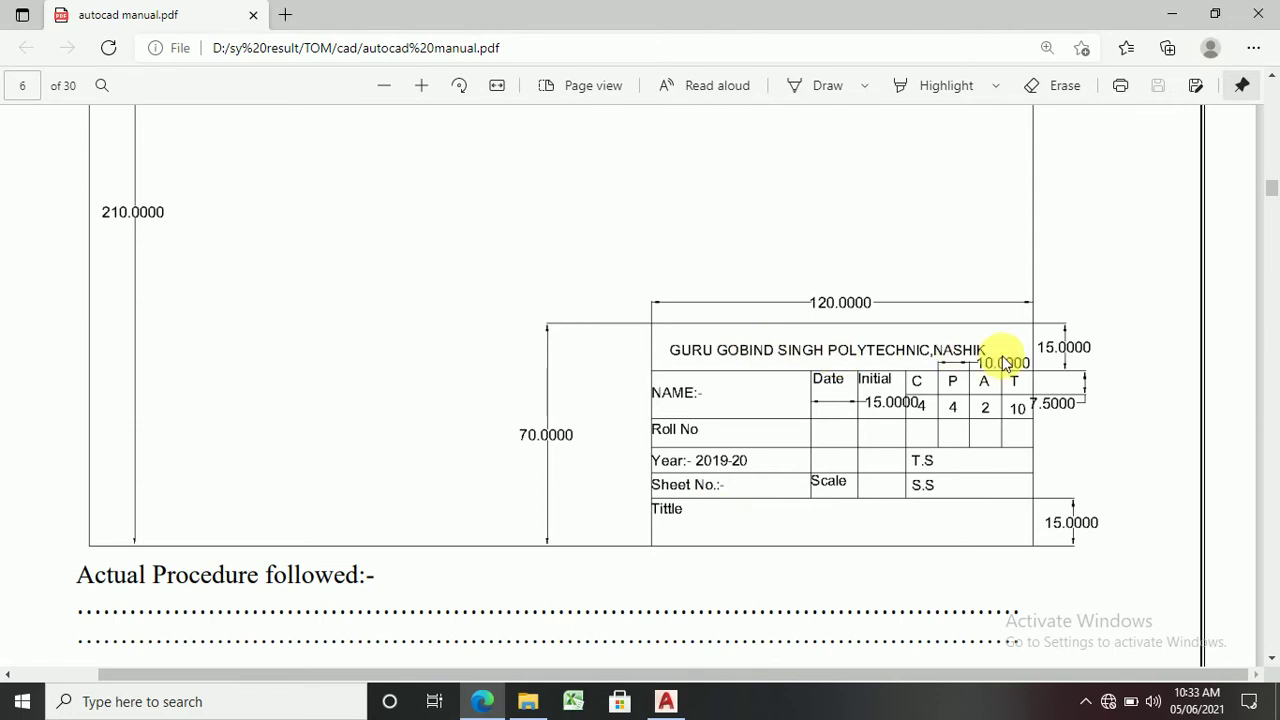
pyautogui.click(665, 701)
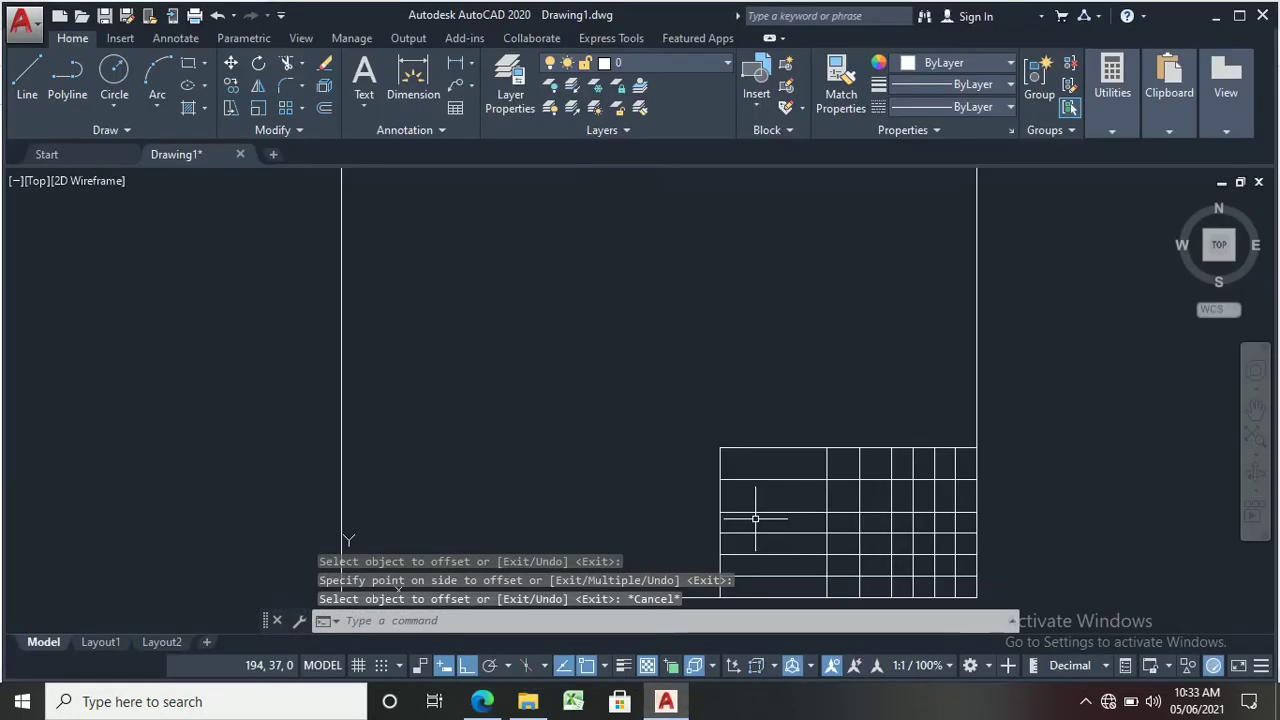
pyautogui.press('Return')
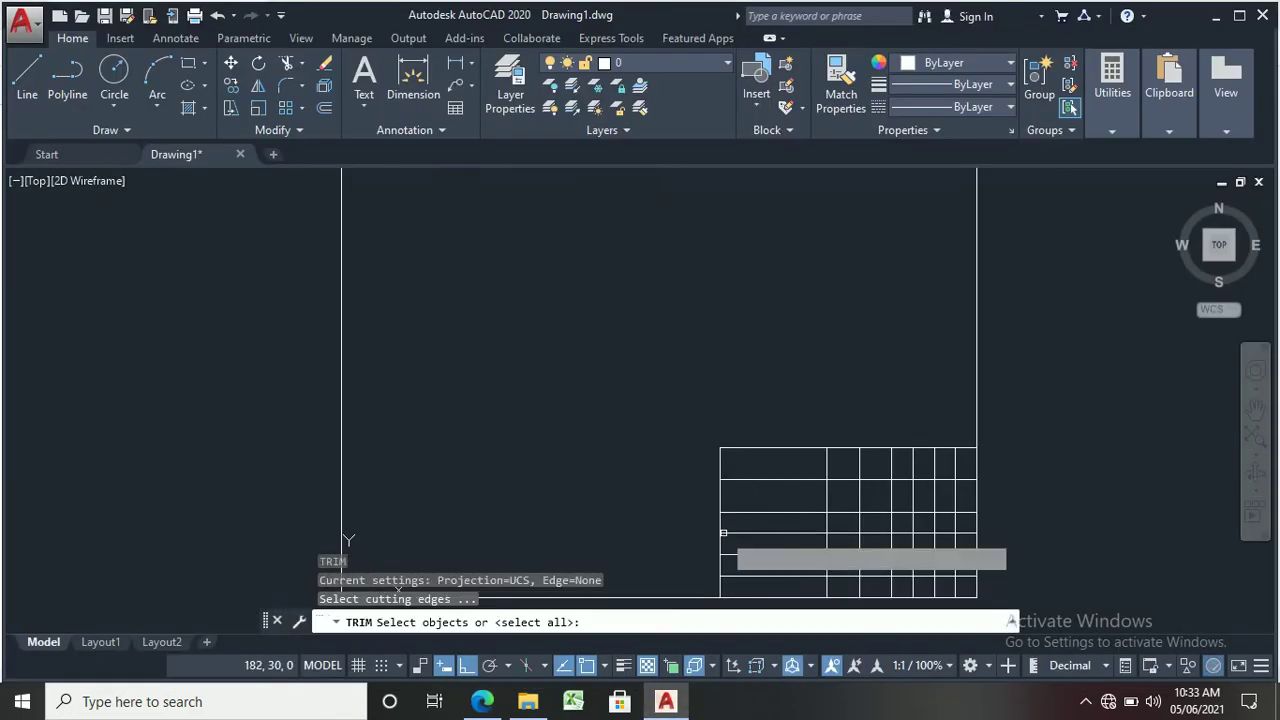
pyautogui.press('Return')
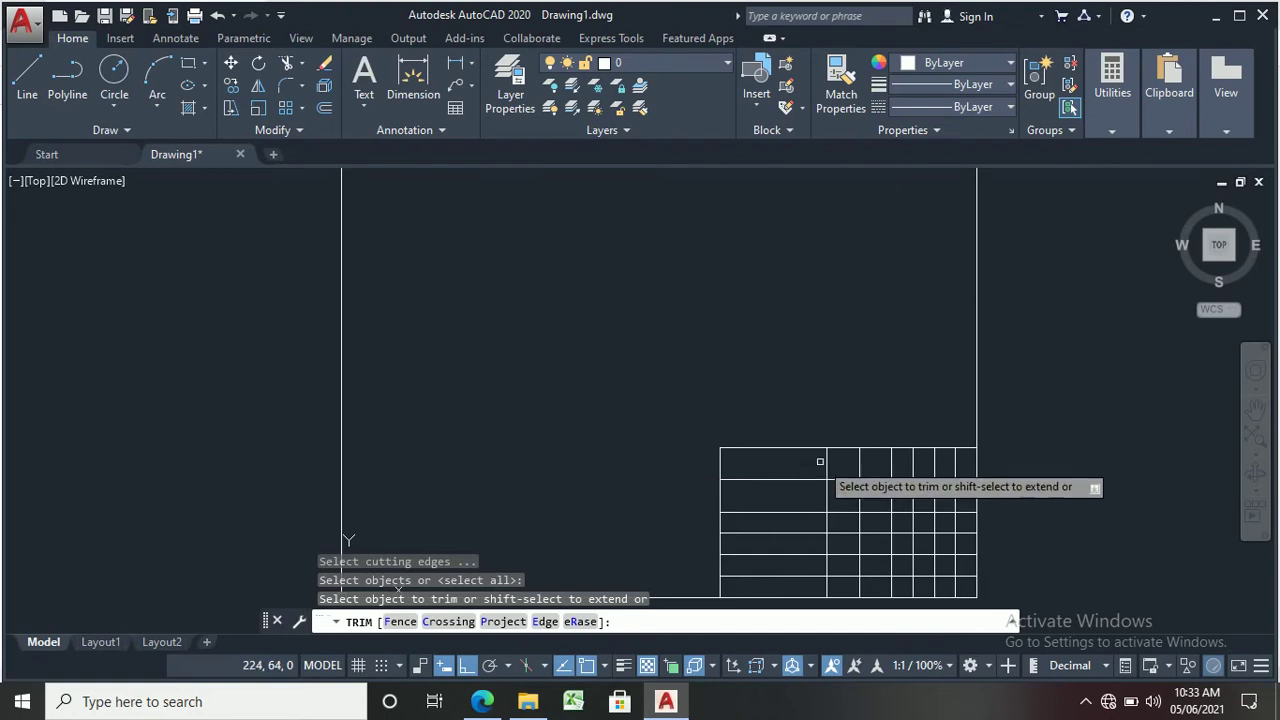
pyautogui.moveTo(820, 462)
pyautogui.mouseDown()
pyautogui.moveTo(979, 457)
pyautogui.moveTo(962, 463)
pyautogui.mouseUp()
pyautogui.moveTo(806, 583); pyautogui.dragTo(978, 582)
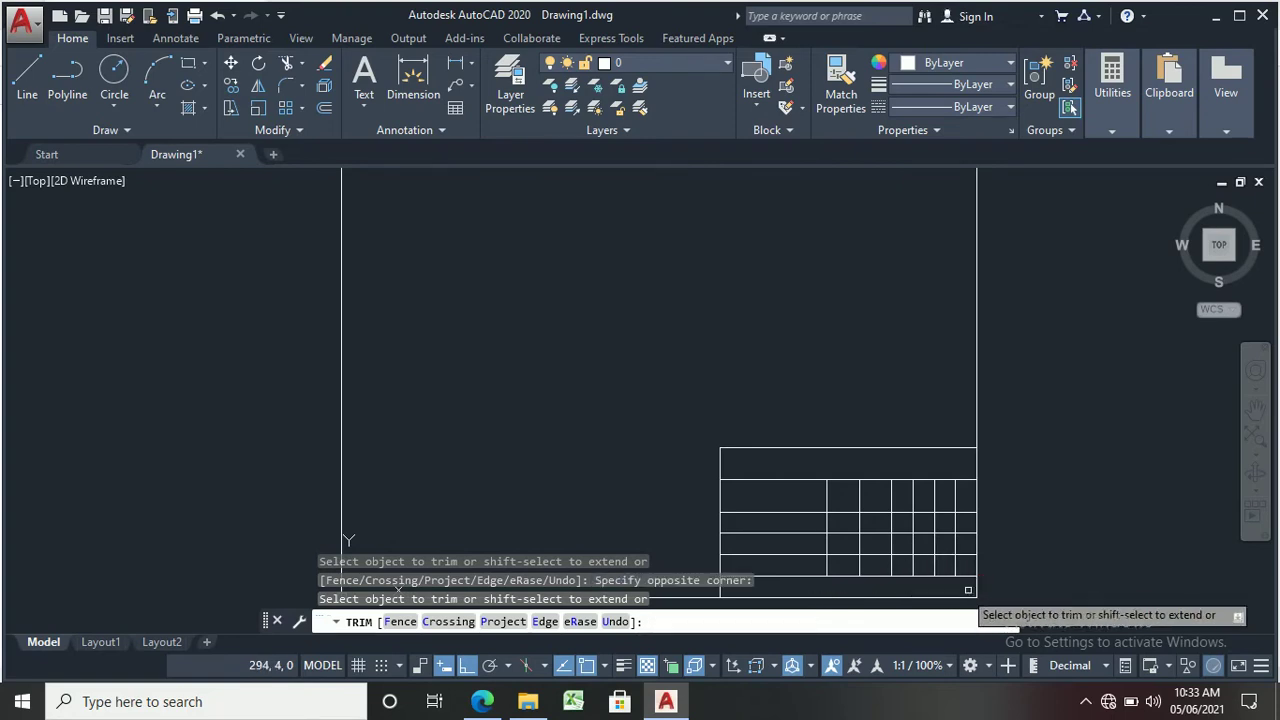
pyautogui.click(482, 701)
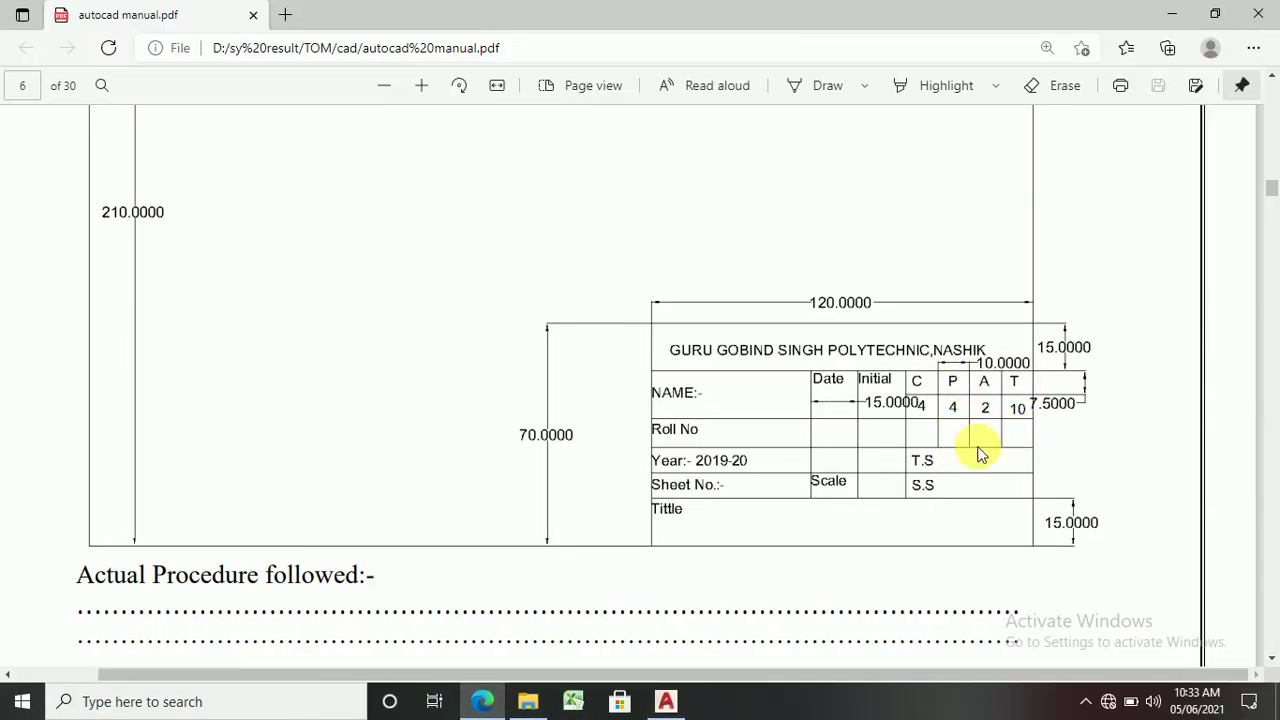
pyautogui.click(679, 708)
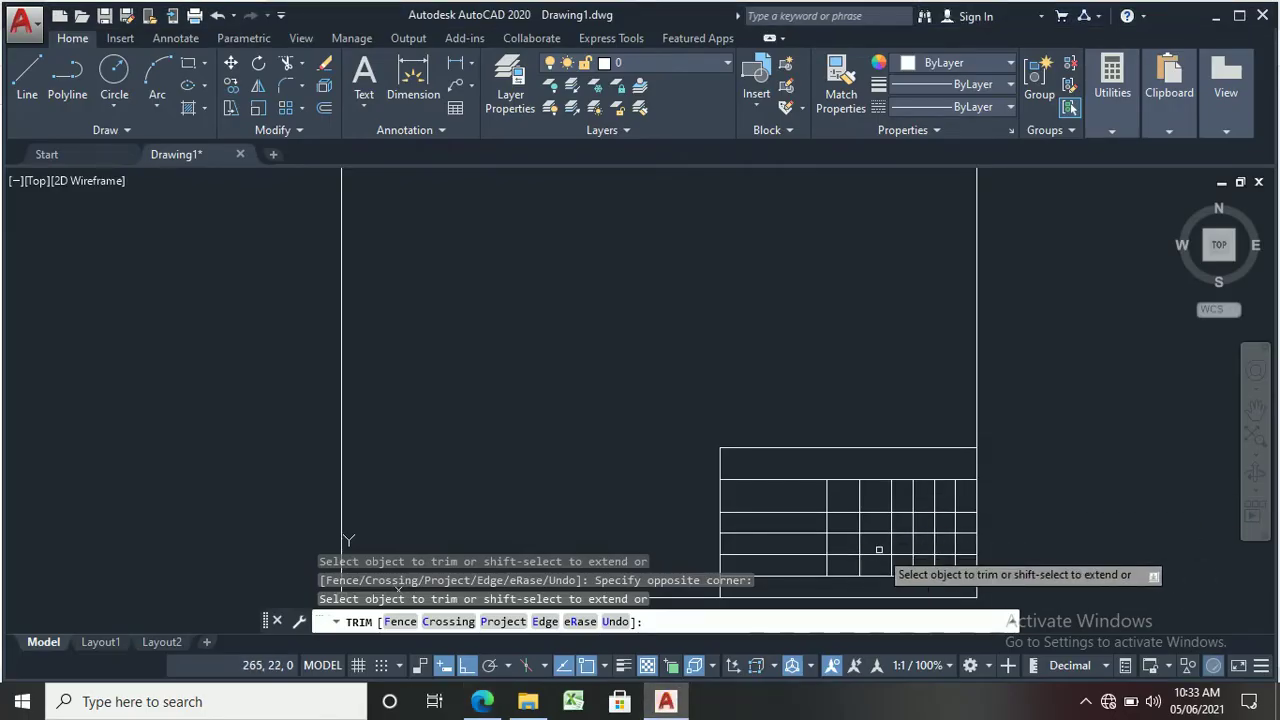
# Step: Trim the narrow marks-column lines out of the row second from the bottom of the divided rows
pyautogui.click(888, 543)
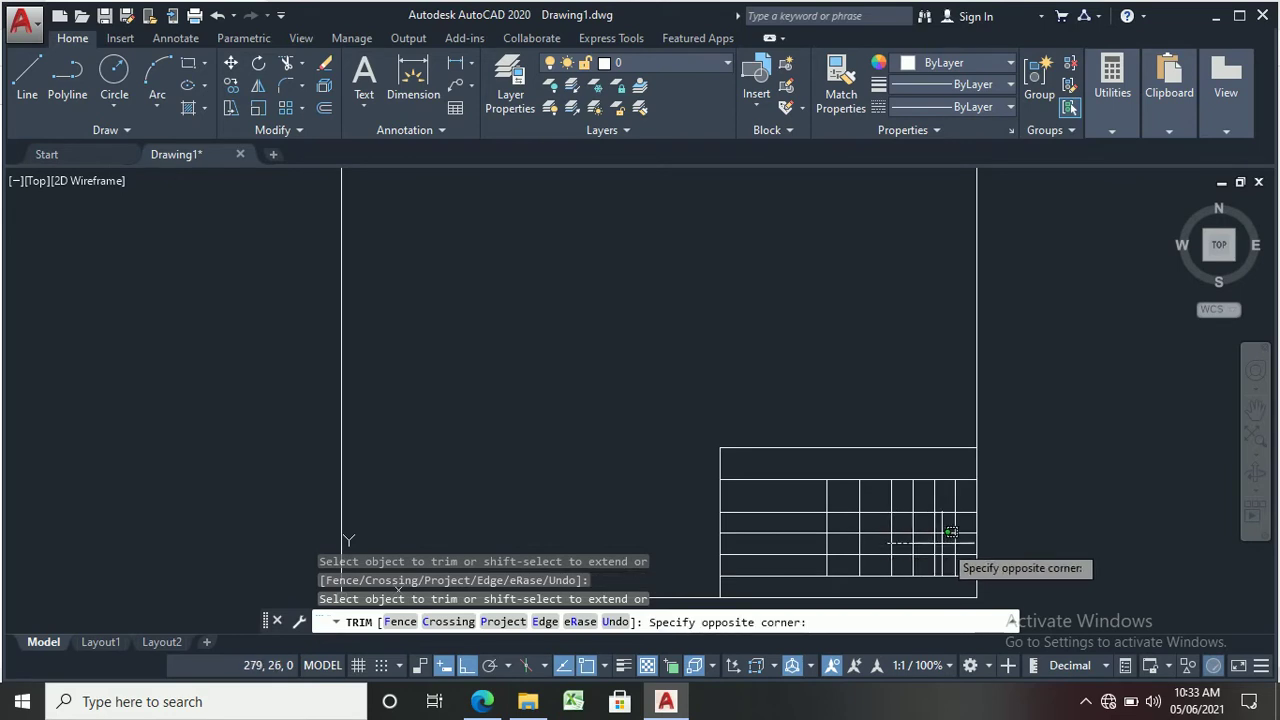
pyautogui.moveTo(951, 532)
pyautogui.mouseDown()
pyautogui.moveTo(975, 540)
pyautogui.moveTo(960, 561)
pyautogui.mouseUp()
pyautogui.click(886, 569)
pyautogui.click(890, 566)
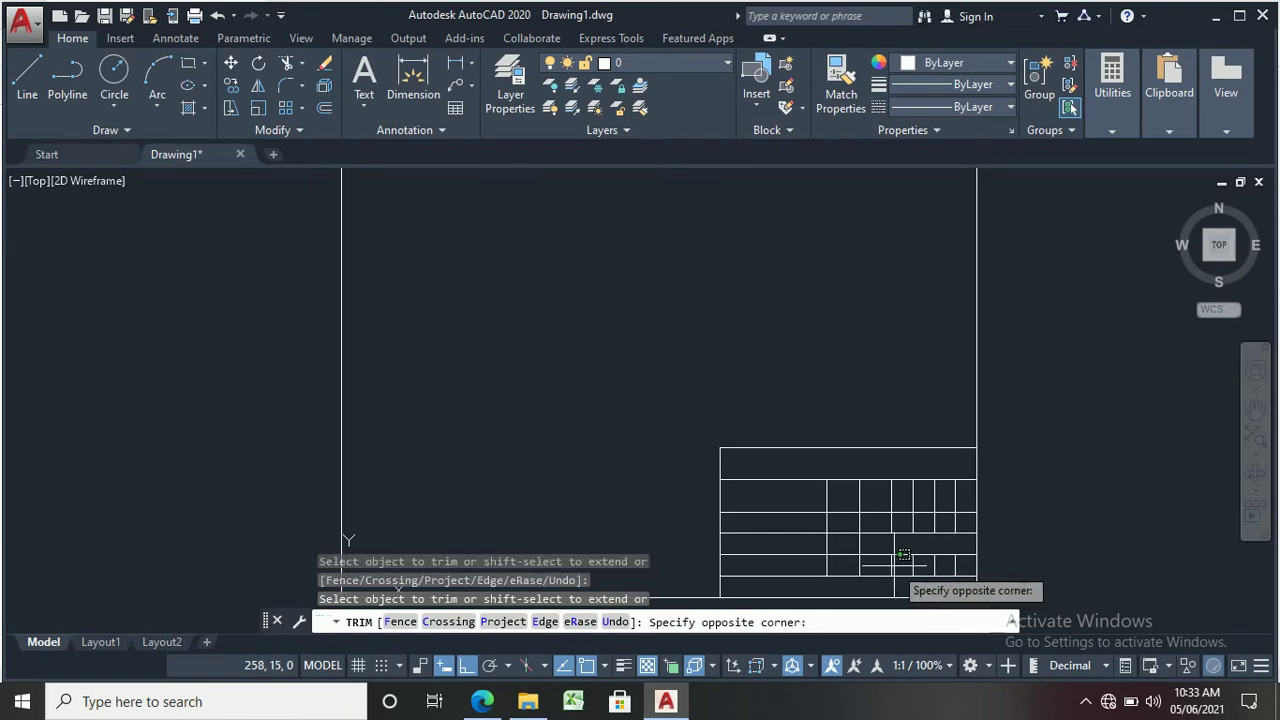
pyautogui.click(888, 565)
pyautogui.click(880, 565)
pyautogui.click(925, 556)
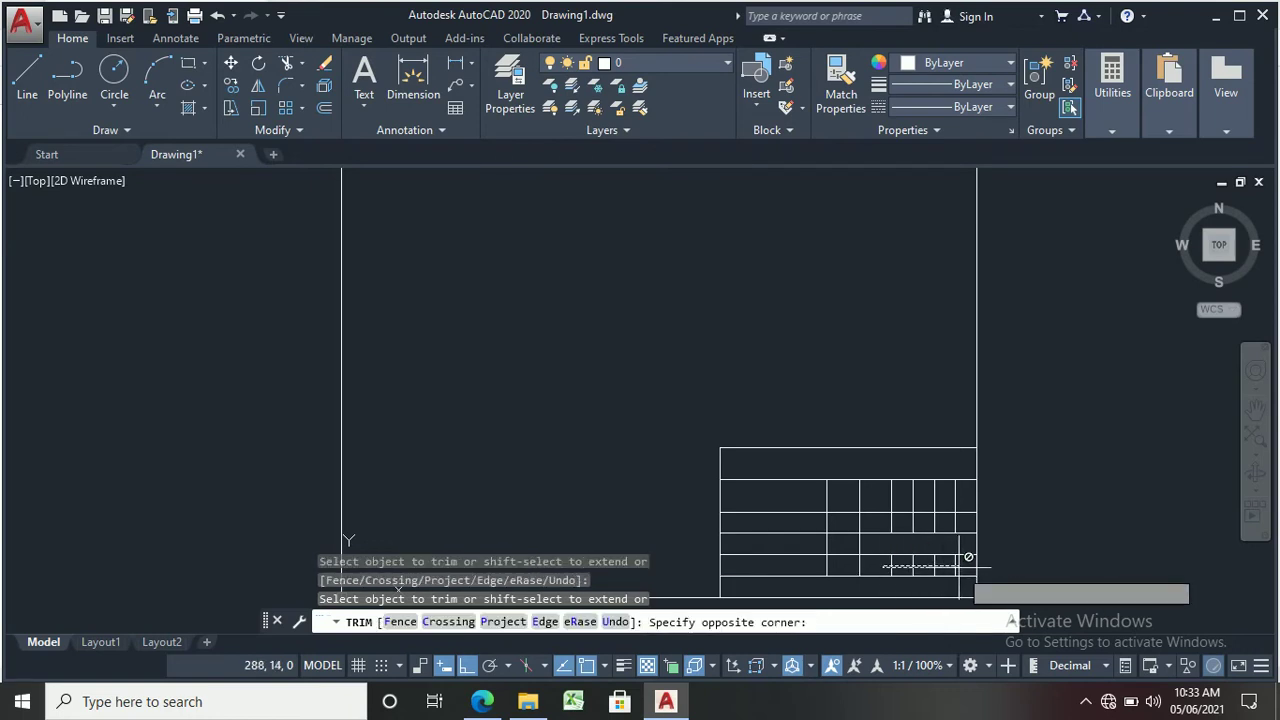
# Step: Check the marks-column layout against the title block in the manual, return to AutoCAD and end the trimming
pyautogui.click(665, 700)
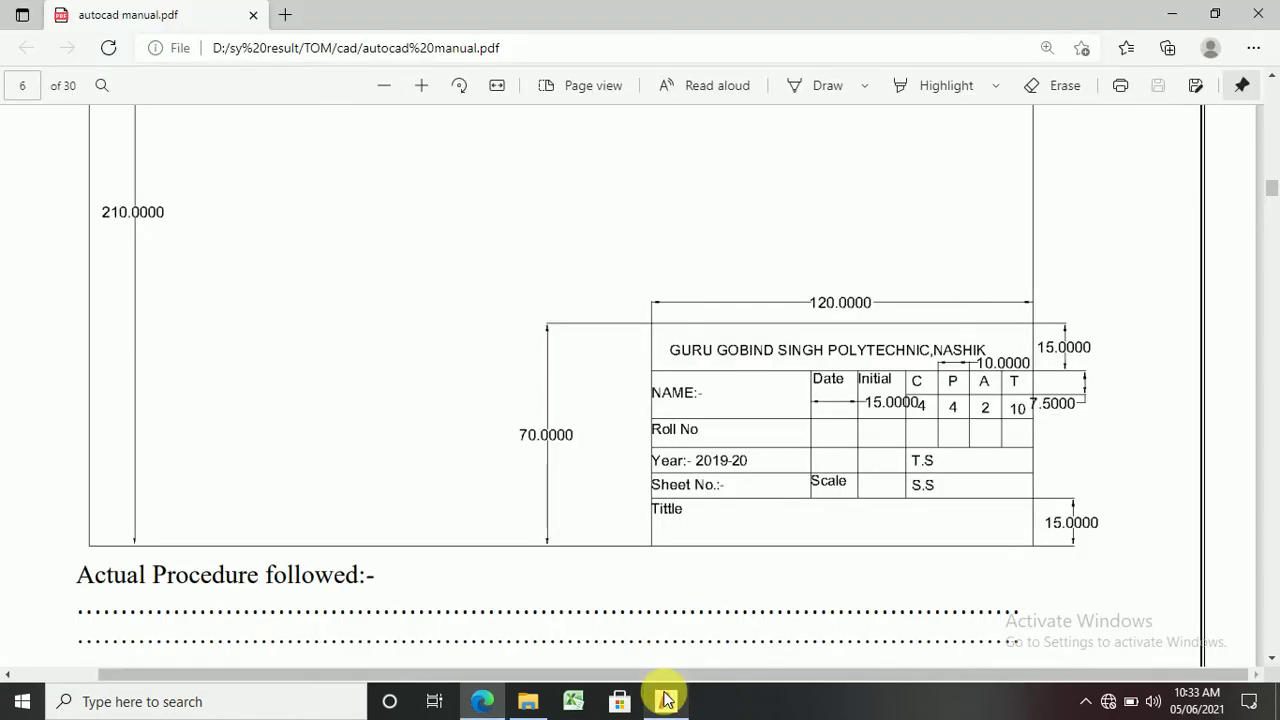
pyautogui.click(665, 700)
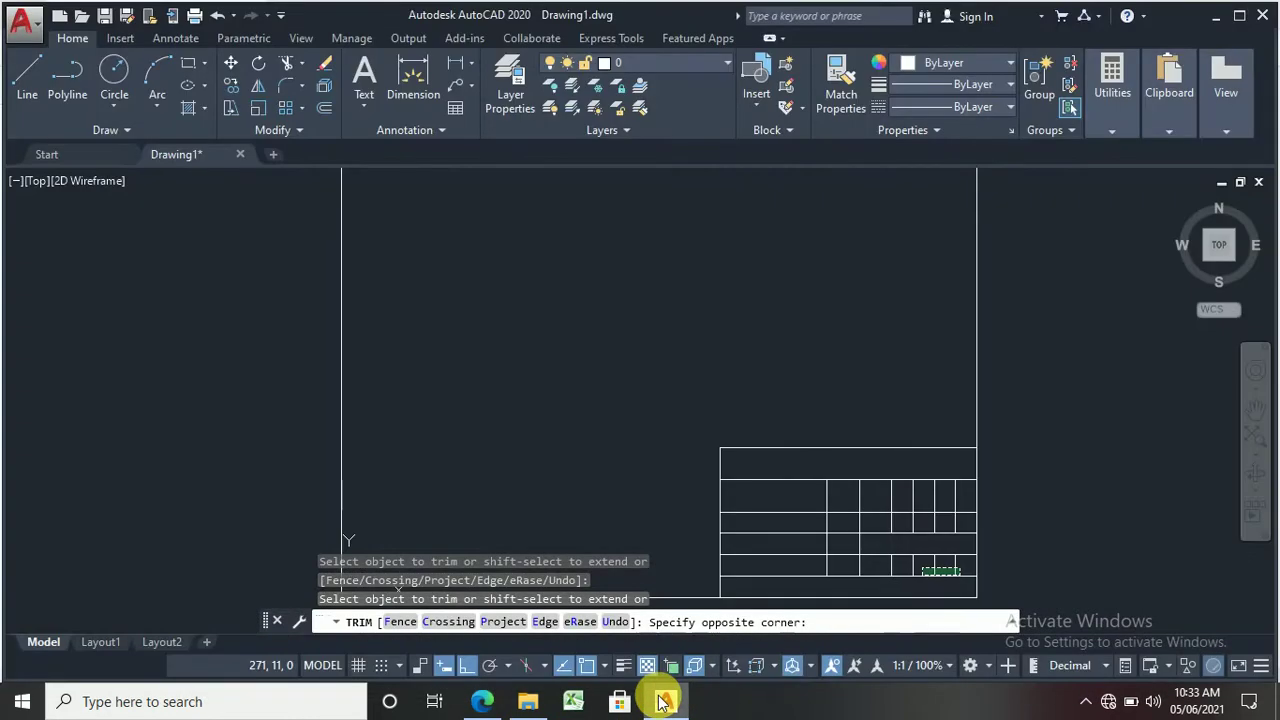
pyautogui.click(665, 700)
pyautogui.click(665, 700)
pyautogui.click(663, 701)
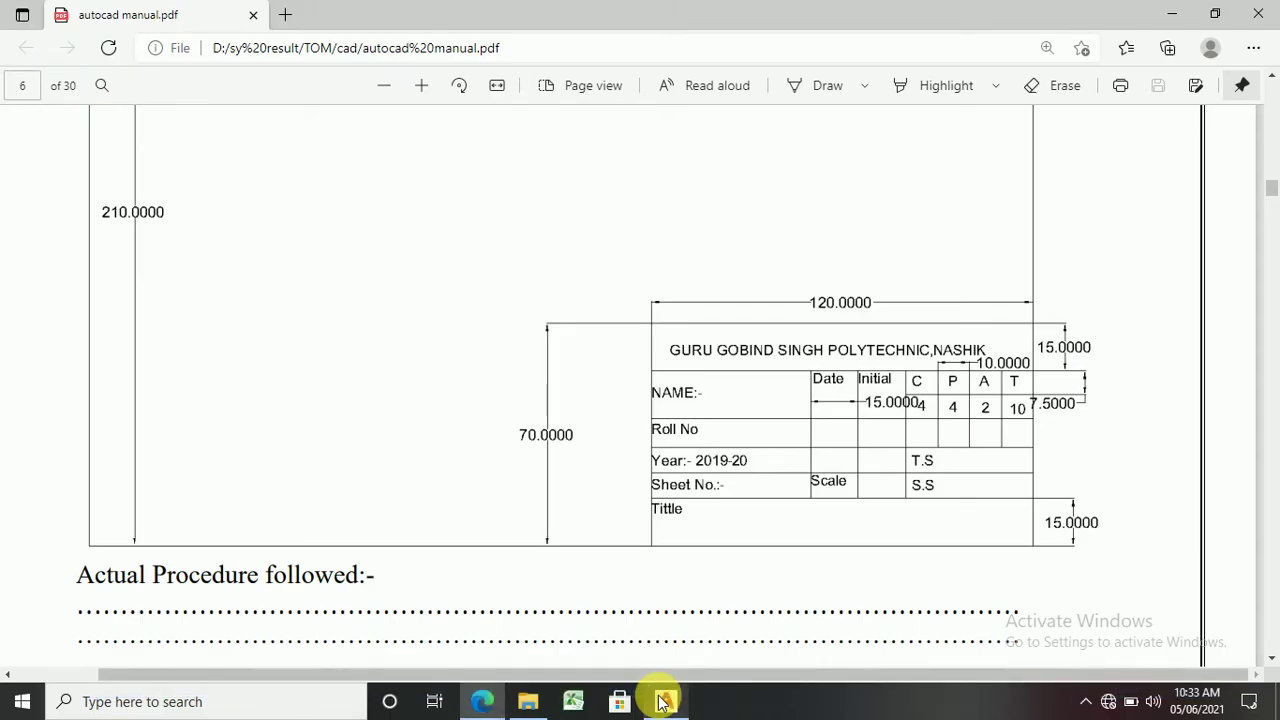
pyautogui.click(663, 701)
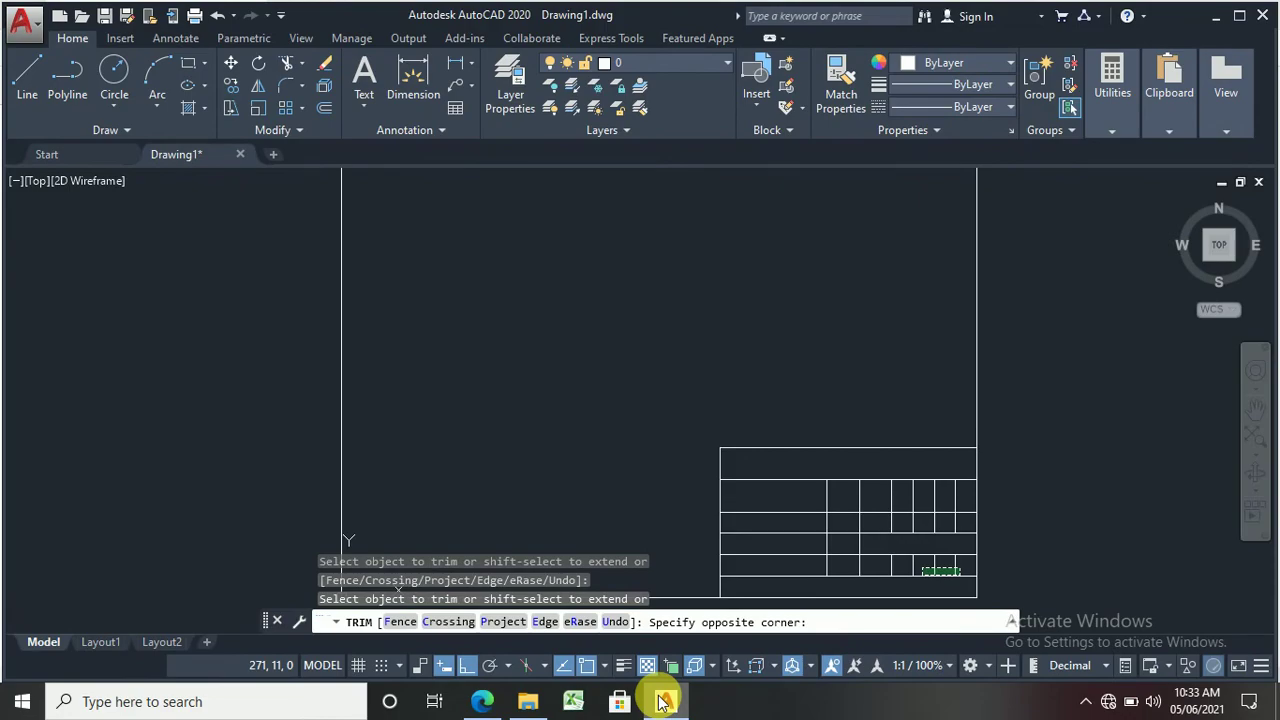
pyautogui.click(663, 701)
pyautogui.click(663, 701)
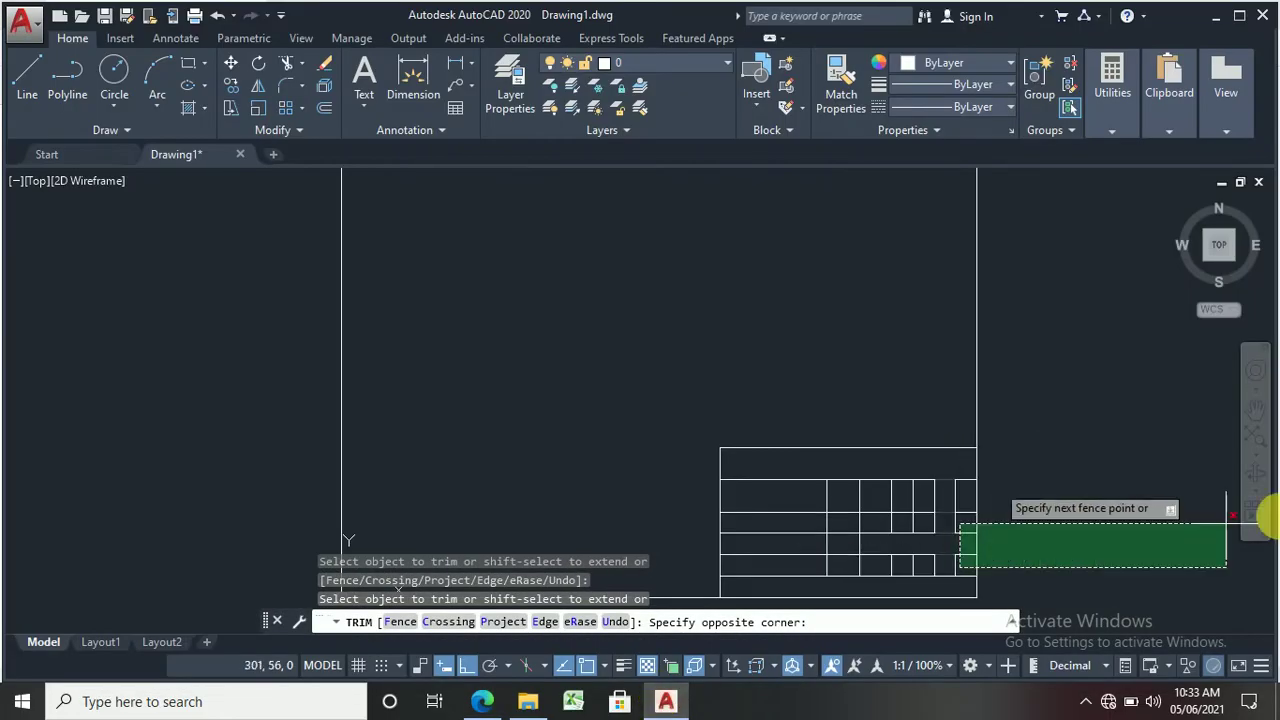
pyautogui.press('Escape')
pyautogui.press('Escape')
# Step: Extend the first marks-column line down across the trimmed row to the next row line
pyautogui.scroll(5, 908, 540)
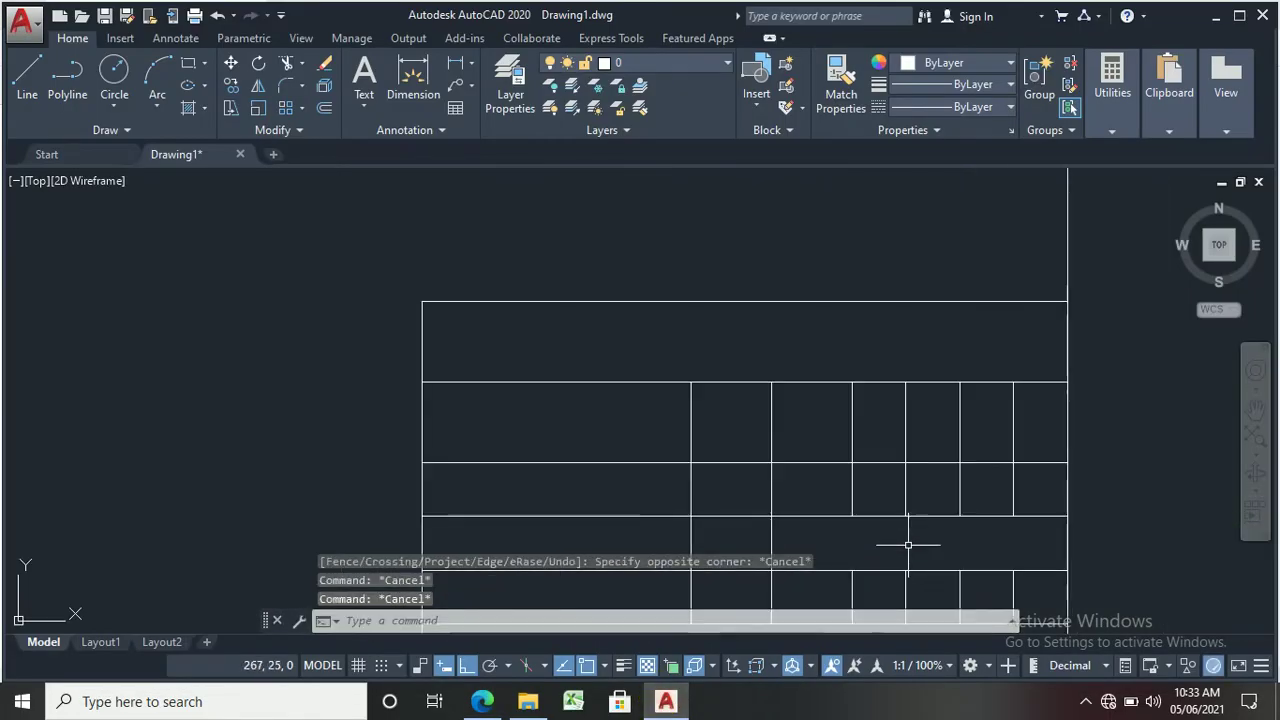
pyautogui.write('ex')
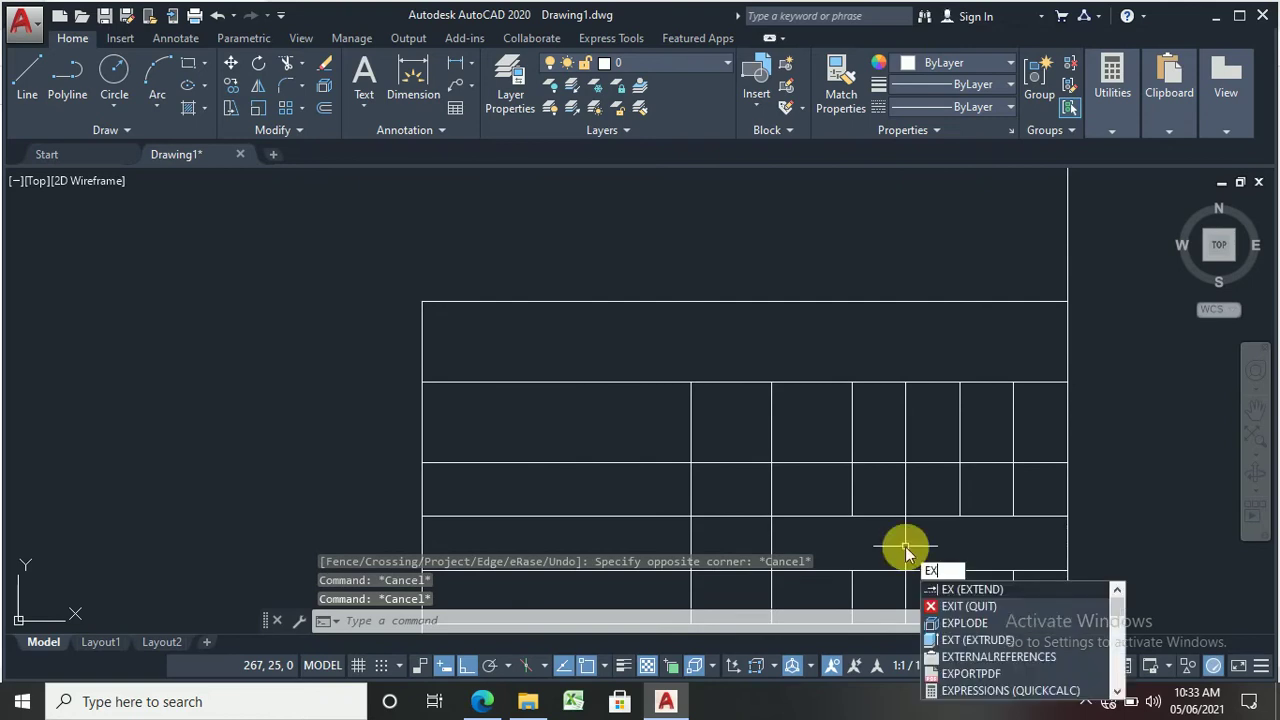
pyautogui.press('Return')
pyautogui.press('Return')
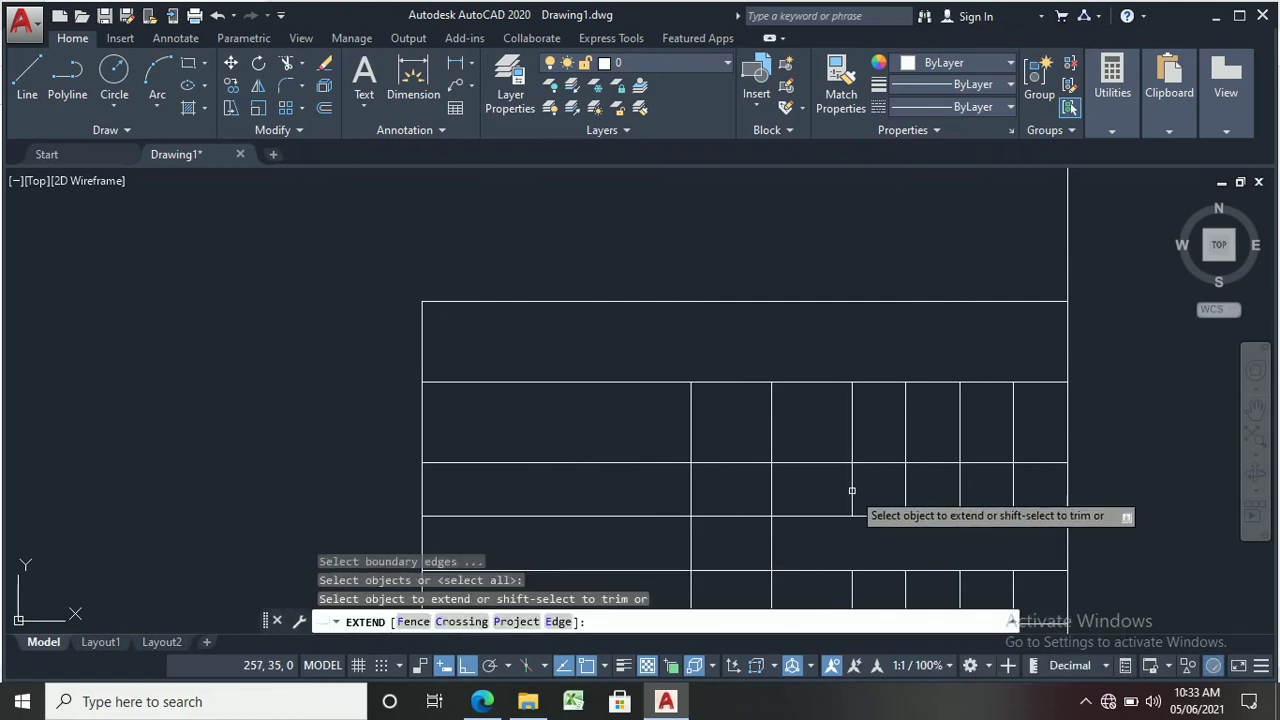
pyautogui.click(851, 490)
pyautogui.press('Escape')
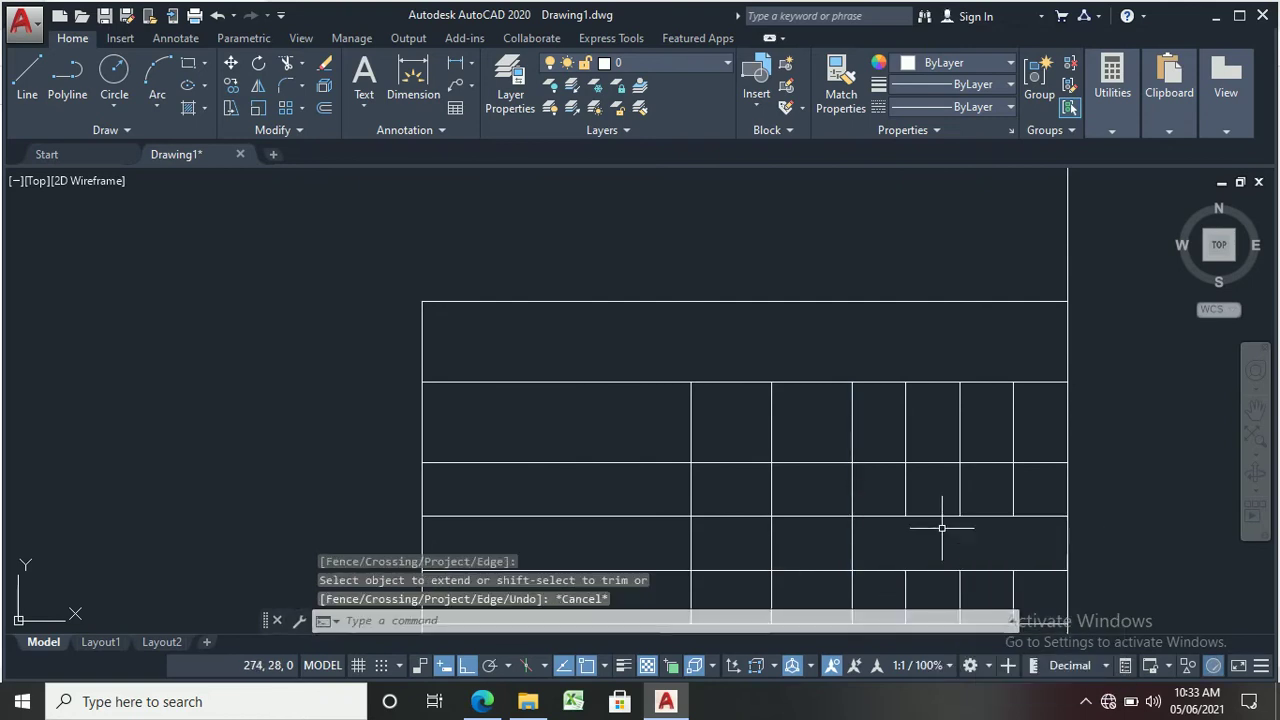
# Step: Erase the three leftover short marks-column lines in the lowest divided row of the title block
pyautogui.scroll(-3, 905, 515)
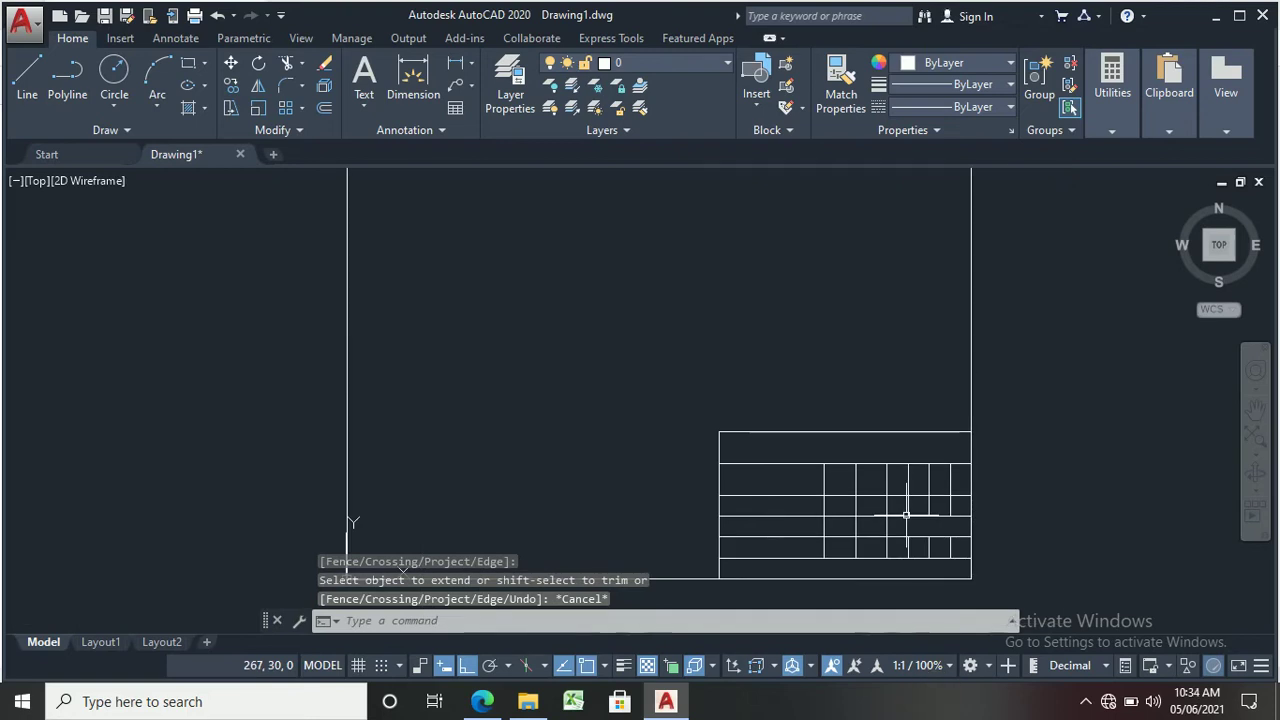
pyautogui.scroll(2, 931, 563)
pyautogui.click(870, 522)
pyautogui.press('Escape')
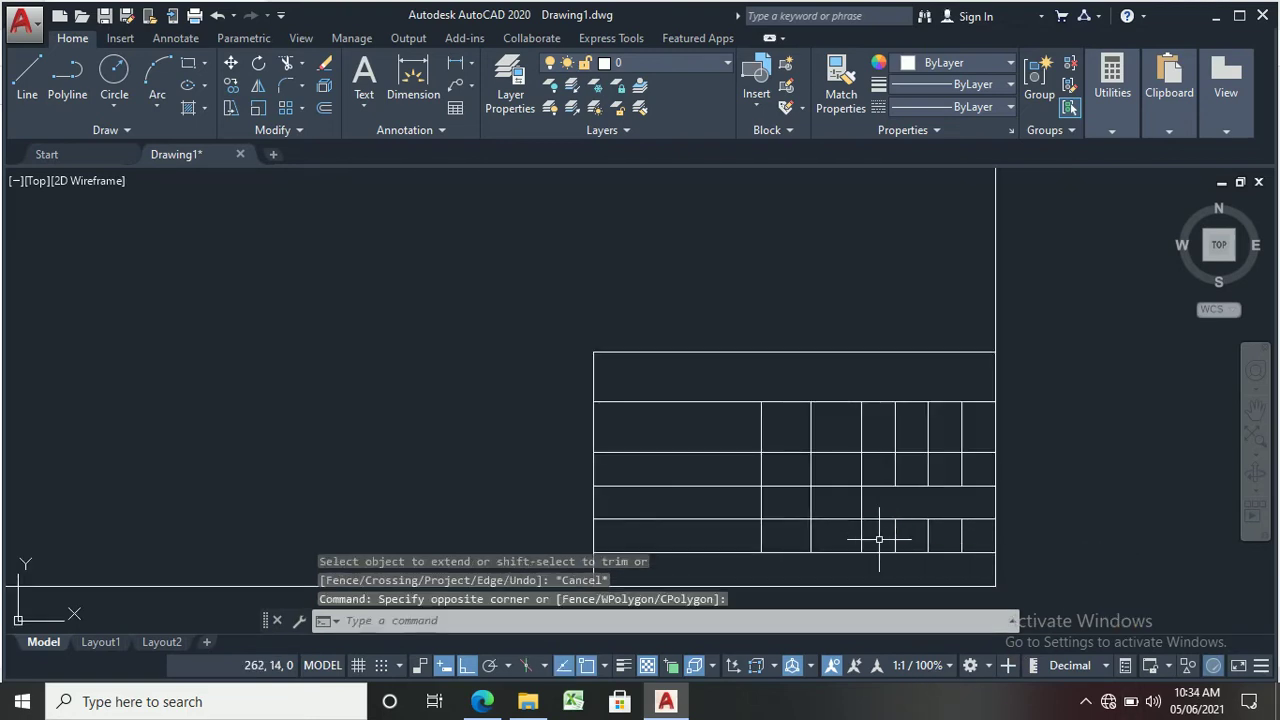
pyautogui.scroll(2, 893, 535)
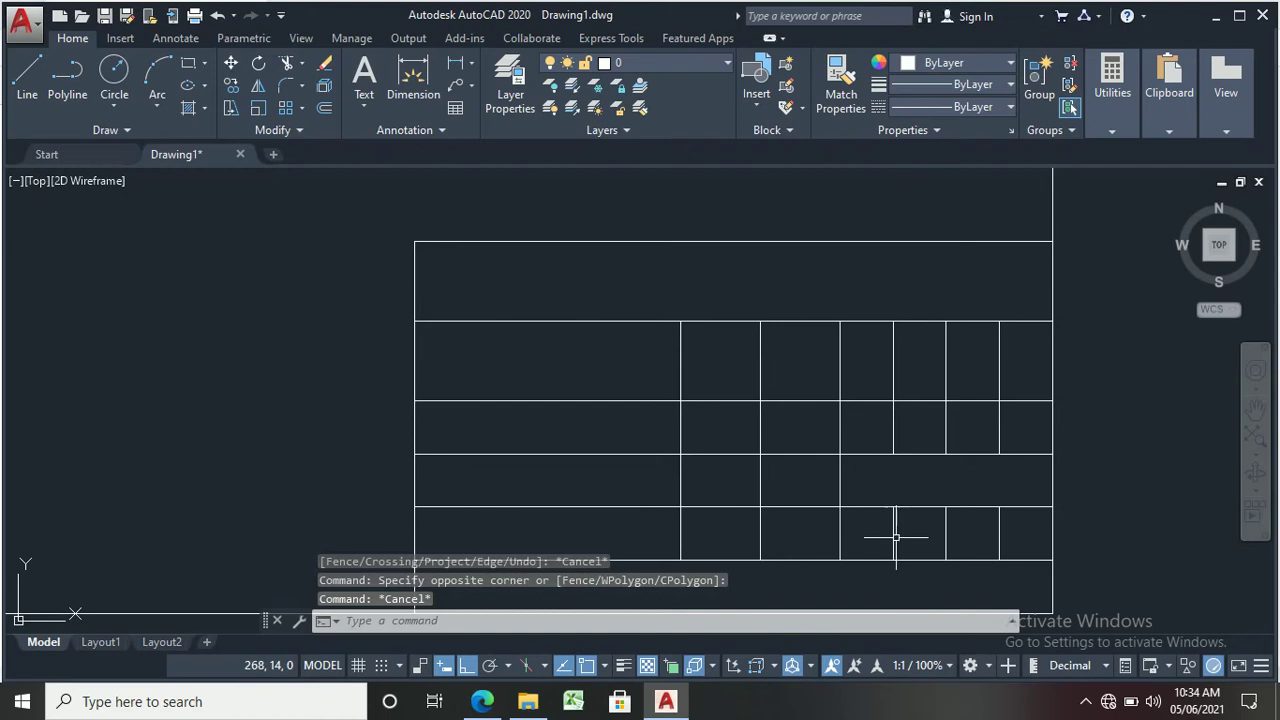
pyautogui.click(893, 533)
pyautogui.click(903, 540)
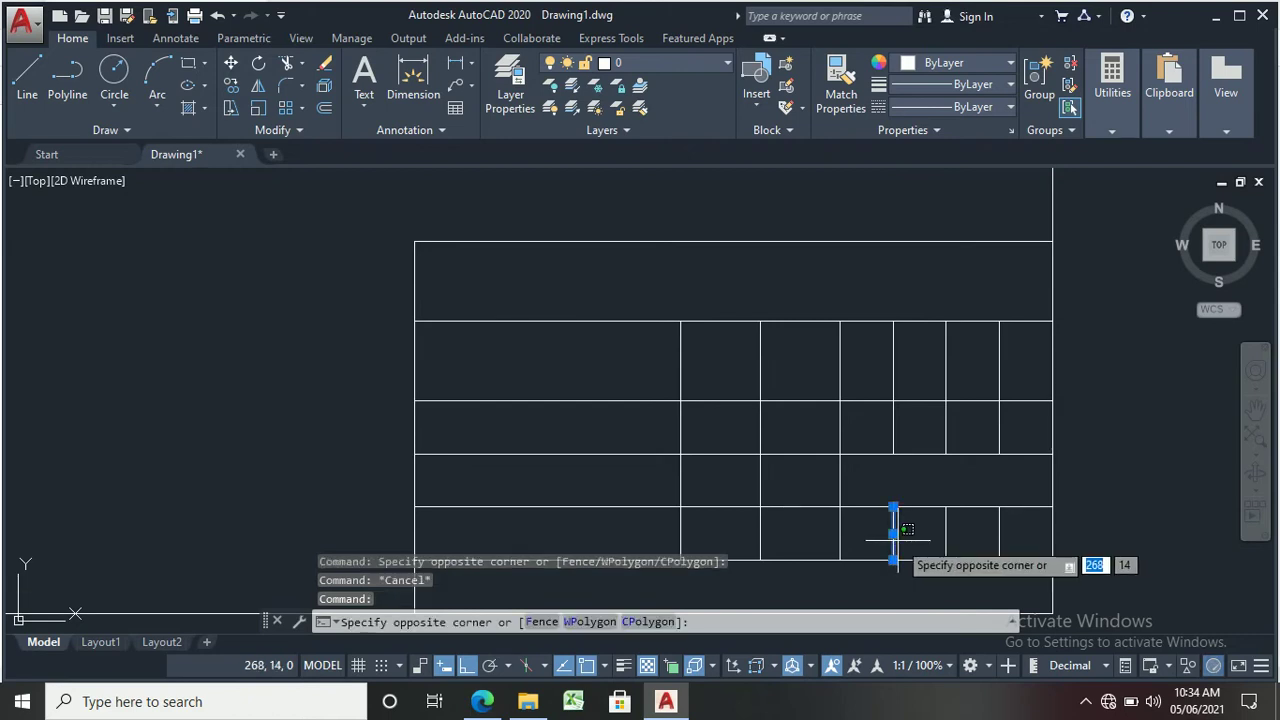
pyautogui.press('Escape')
pyautogui.press('Escape')
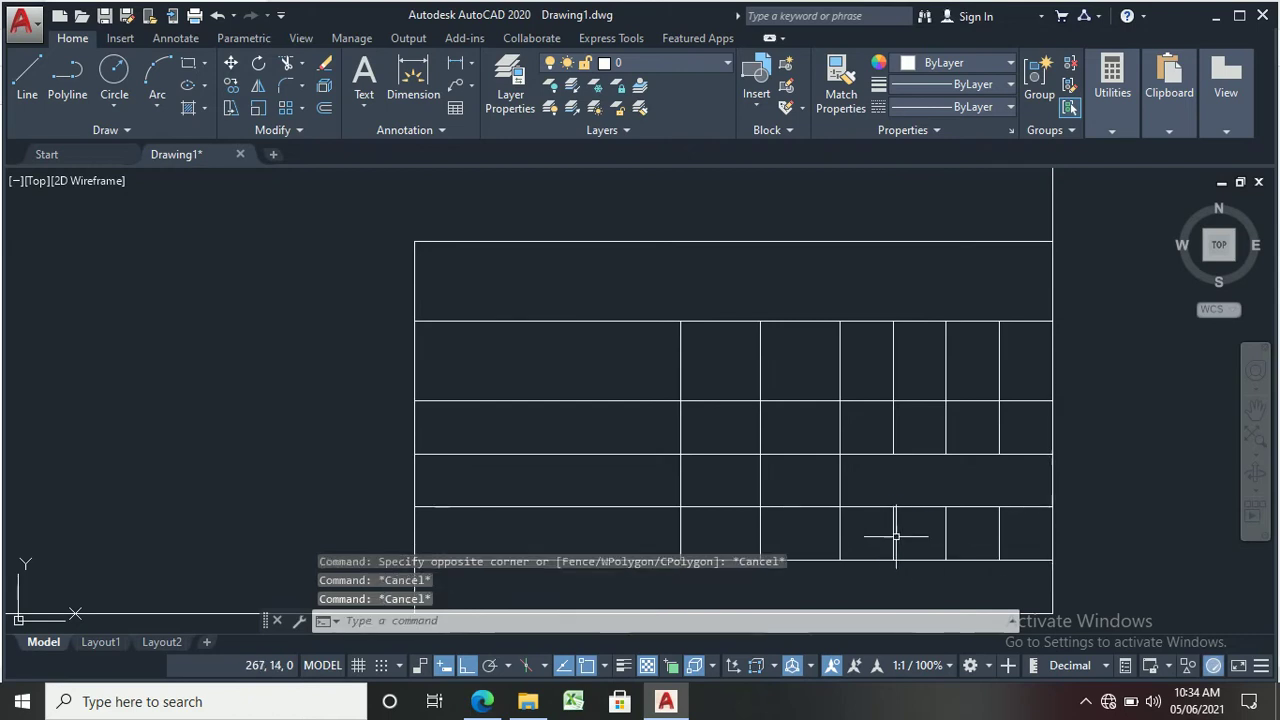
pyautogui.press('Delete')
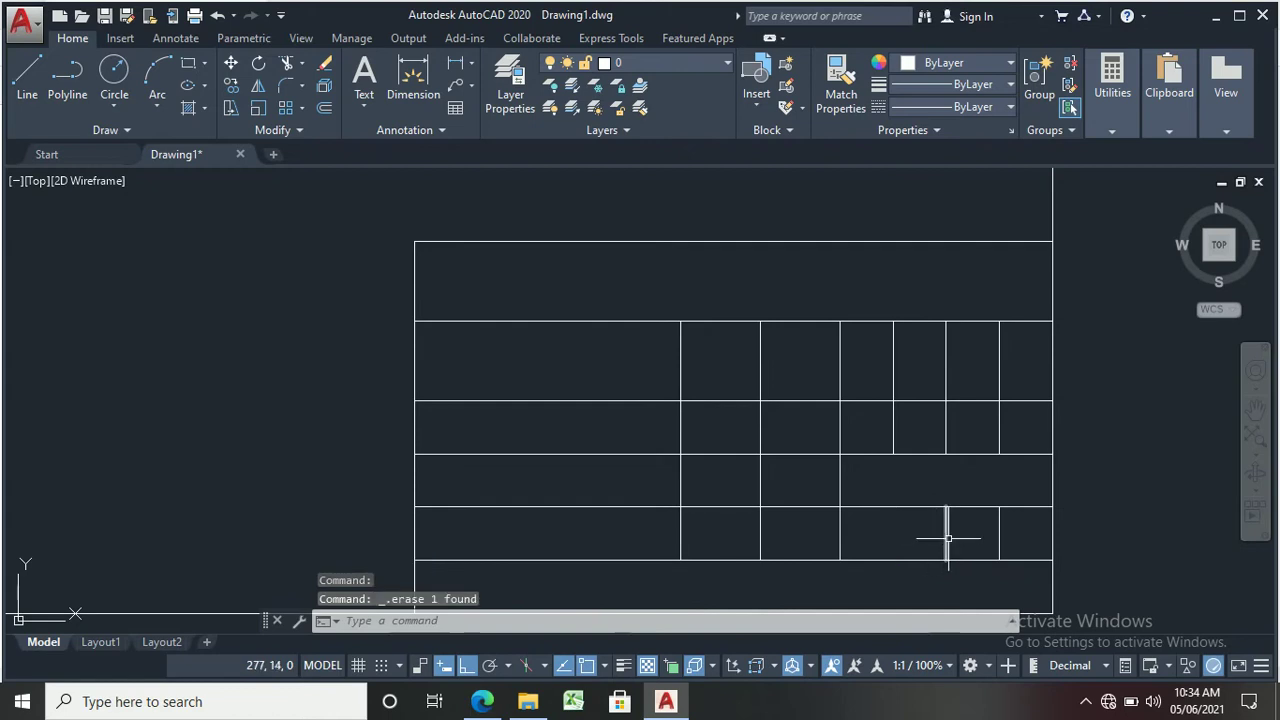
pyautogui.click(947, 535)
pyautogui.press('Delete')
pyautogui.click(999, 533)
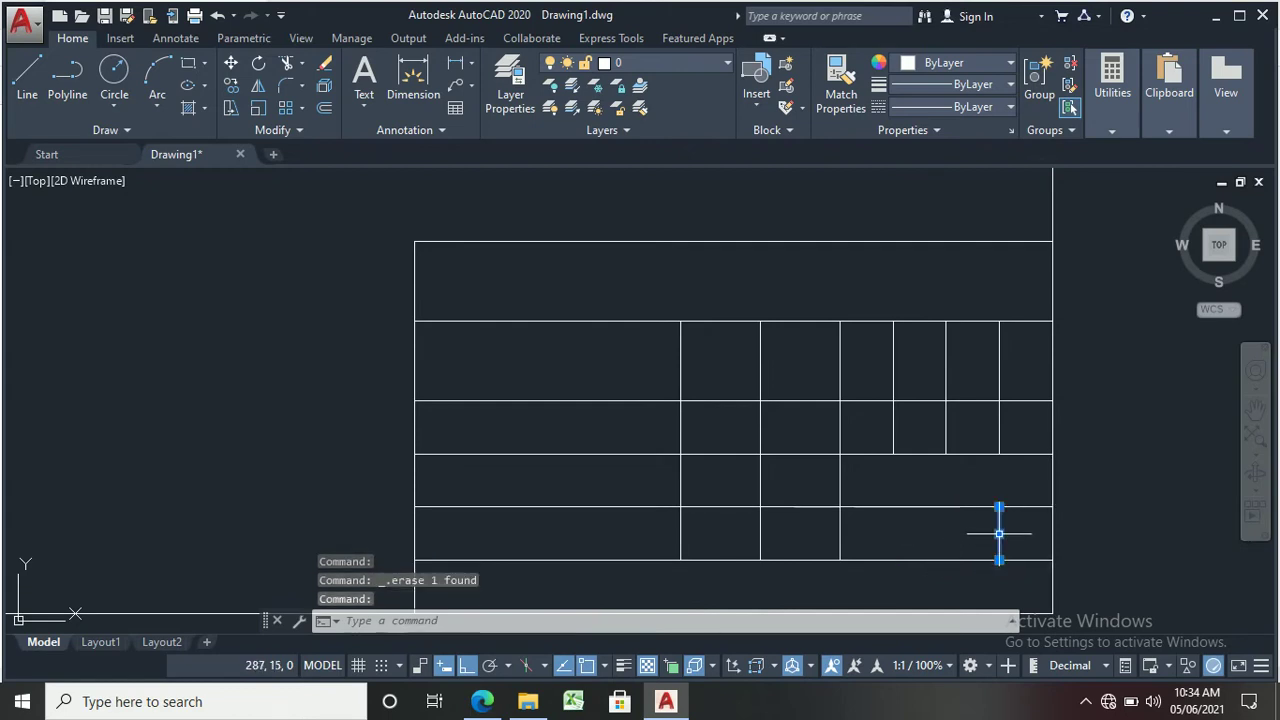
pyautogui.press('Delete')
# Step: Check the marks-row height in the manual, return to AutoCAD and offset the line under the heading row 7.5 mm downward
pyautogui.click(666, 701)
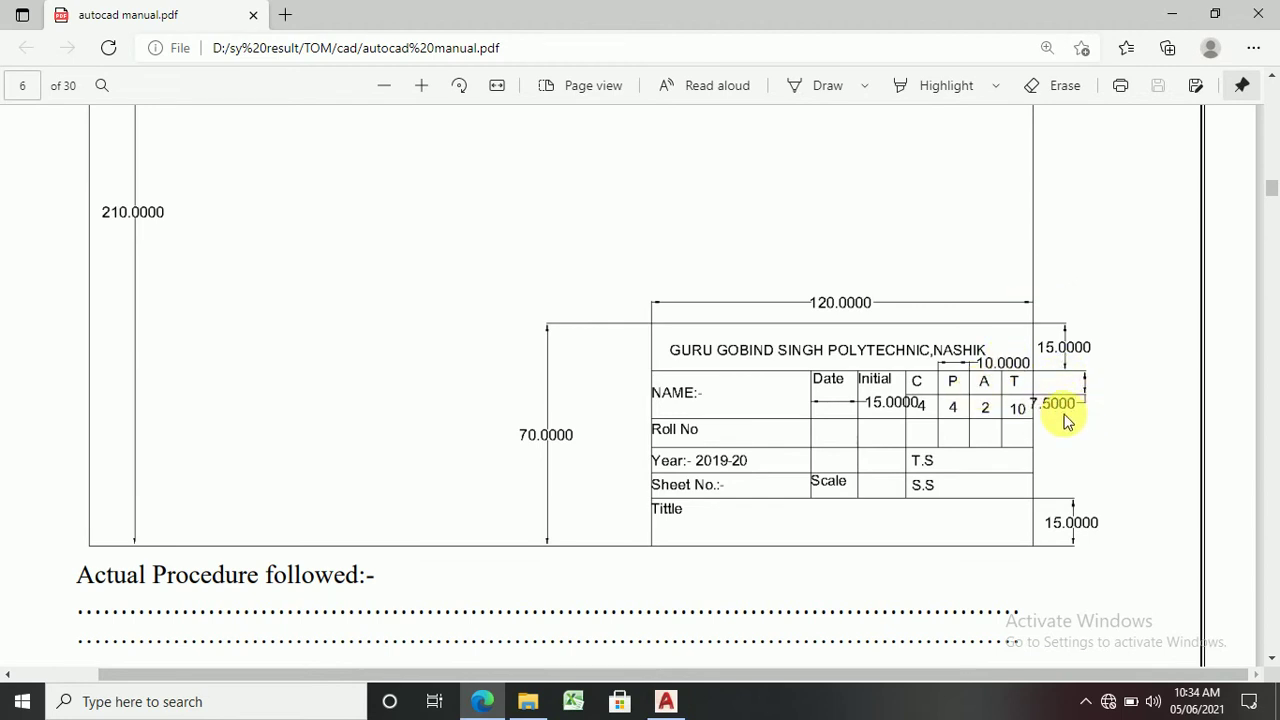
pyautogui.click(666, 701)
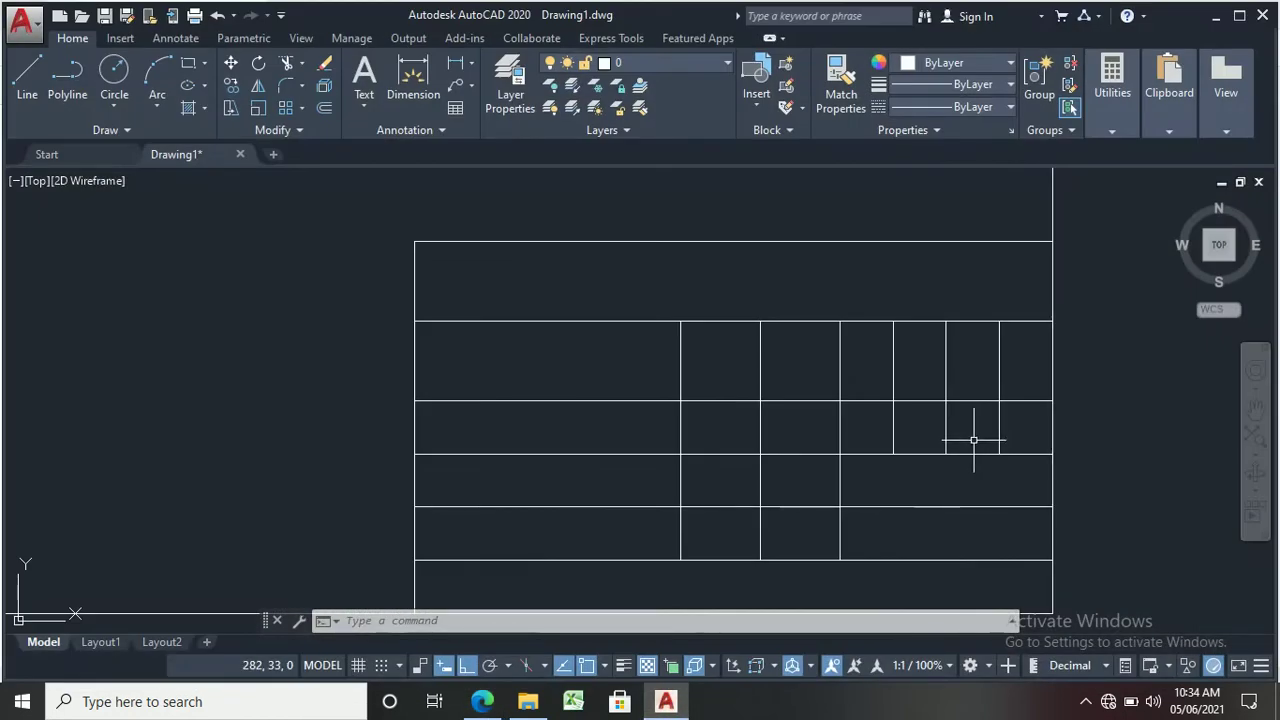
pyautogui.write('o')
pyautogui.press('Return')
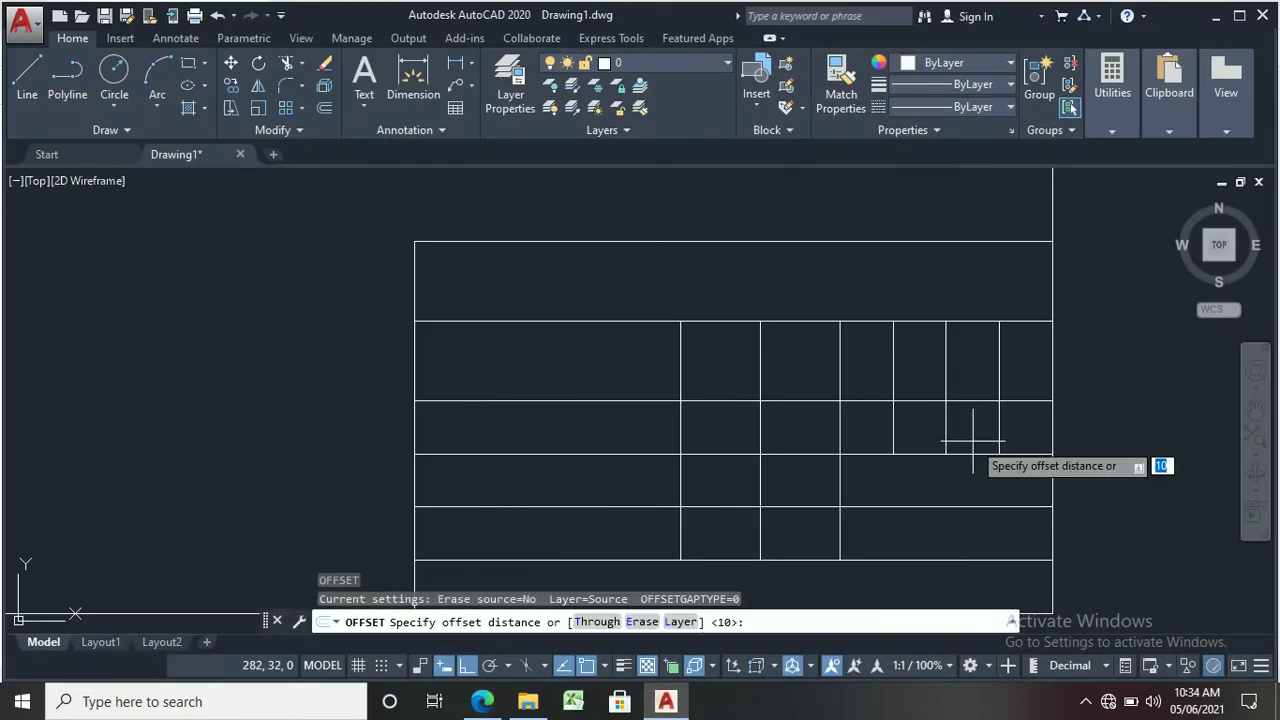
pyautogui.write('7.5')
pyautogui.press('Return')
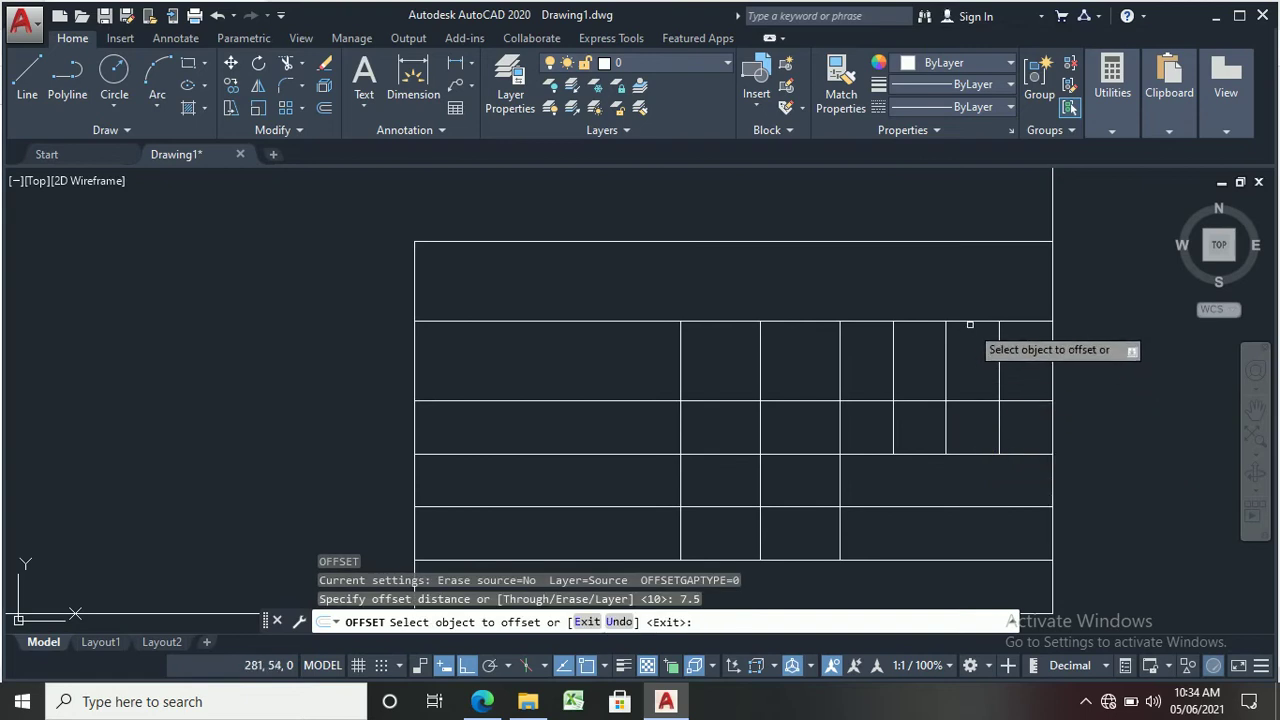
pyautogui.click(969, 322)
pyautogui.click(1021, 406)
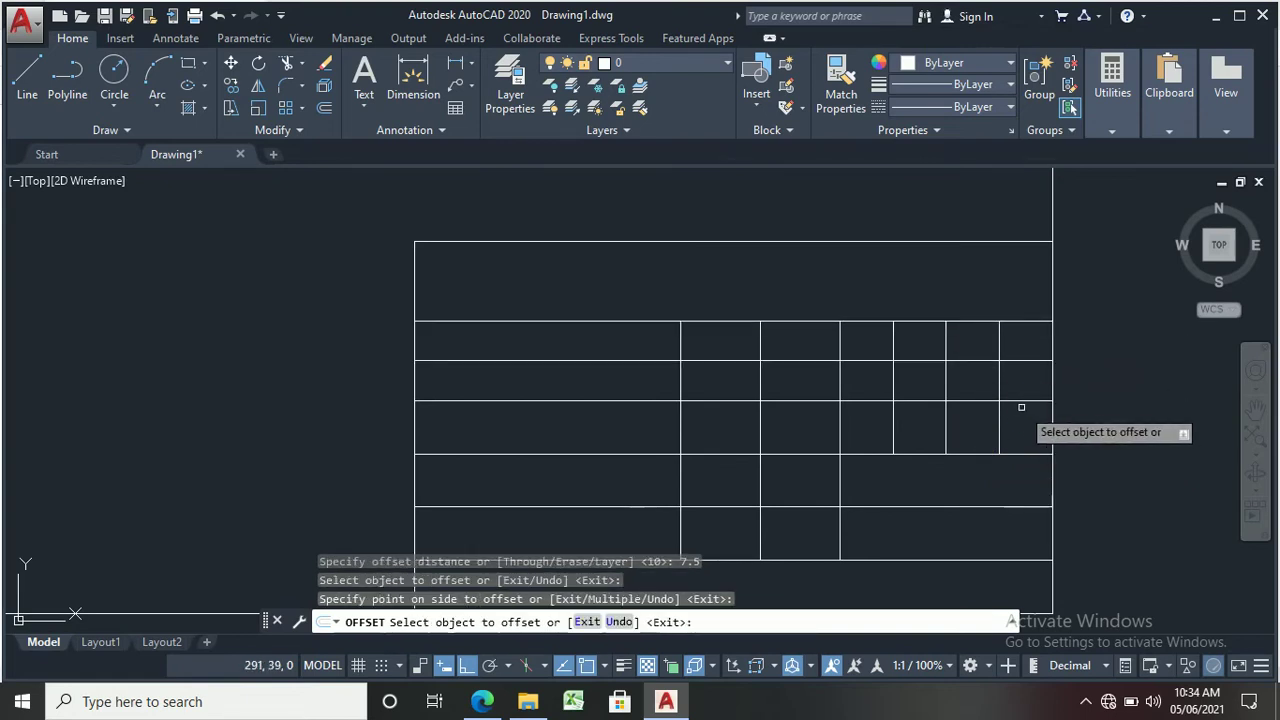
pyautogui.press('Escape')
pyautogui.press('Escape')
pyautogui.press('Escape')
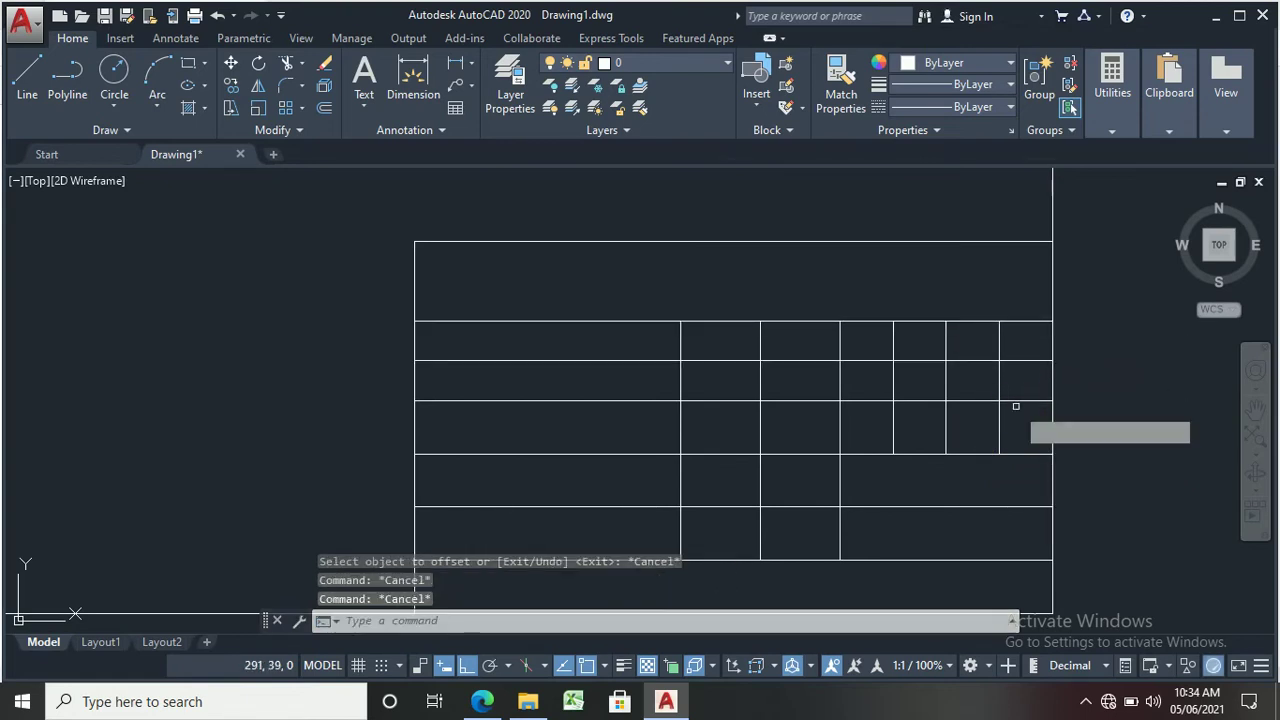
# Step: Trim the new row line out of the two 15 mm columns and erase its remaining piece in the first column
pyautogui.write('tr')
pyautogui.press('Return')
pyautogui.press('Return')
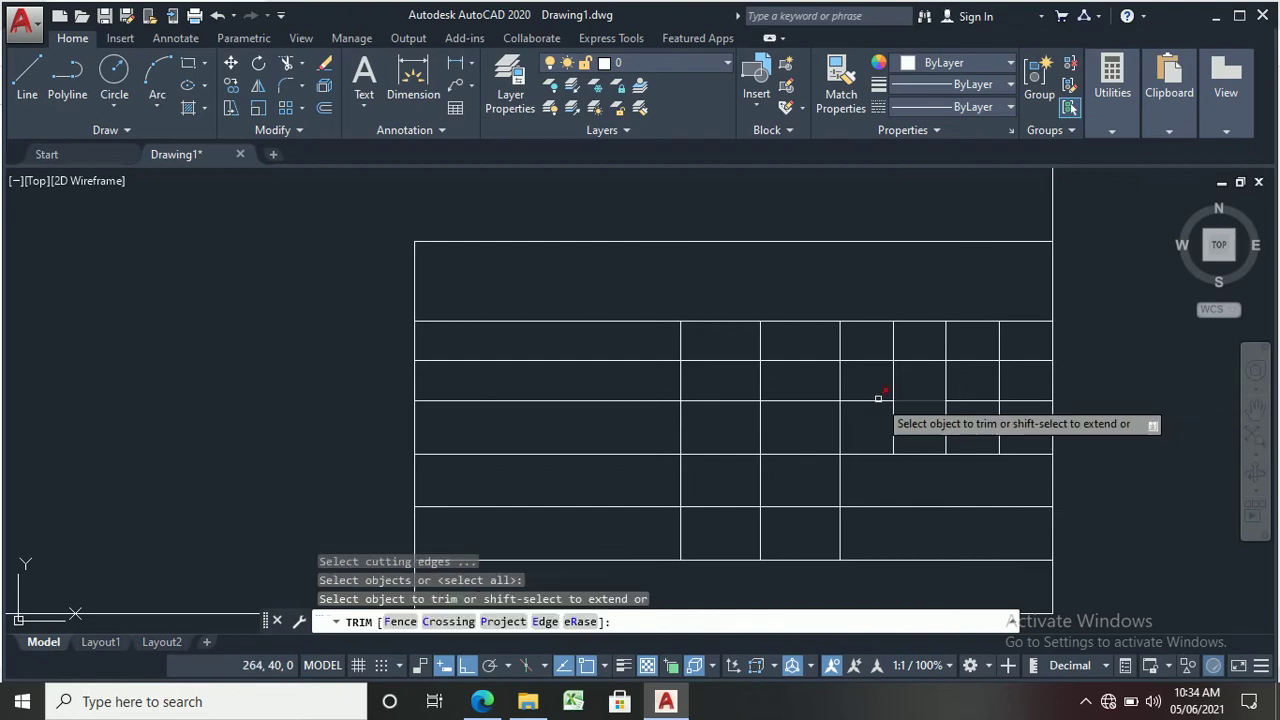
pyautogui.click(794, 360)
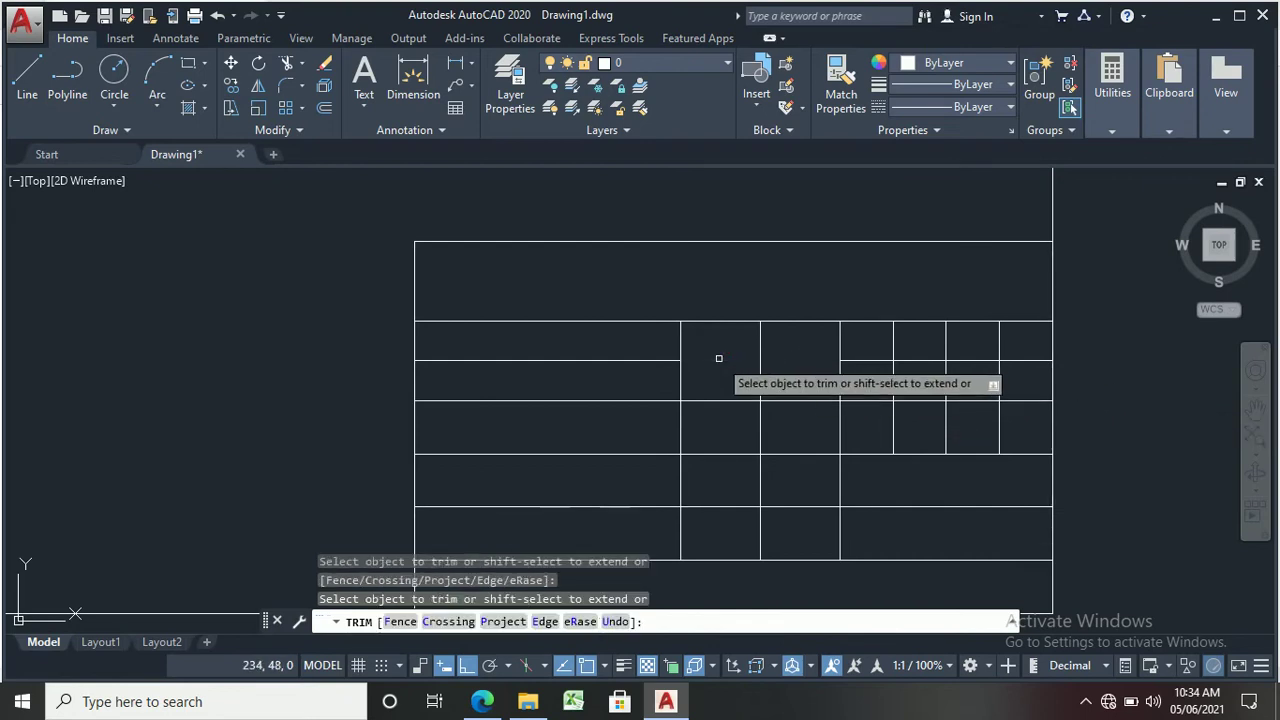
pyautogui.click(655, 360)
pyautogui.click(775, 398)
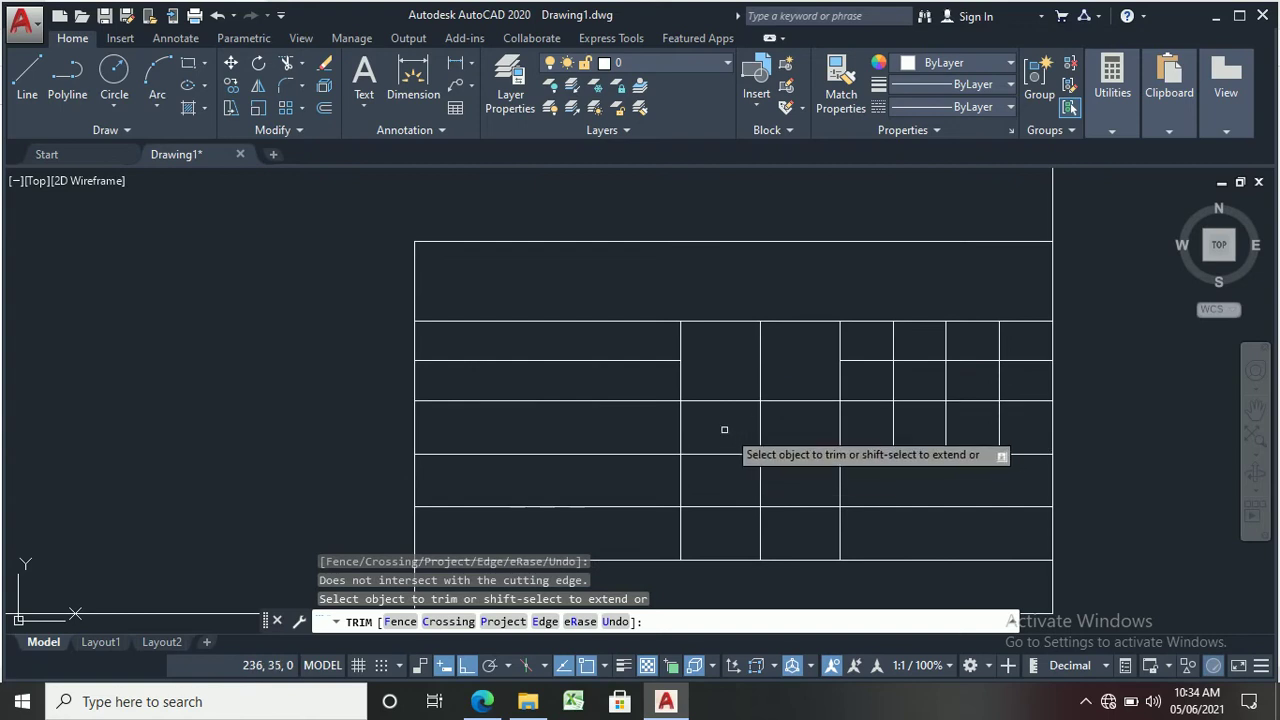
pyautogui.press('Escape')
pyautogui.press('Escape')
pyautogui.click(657, 360)
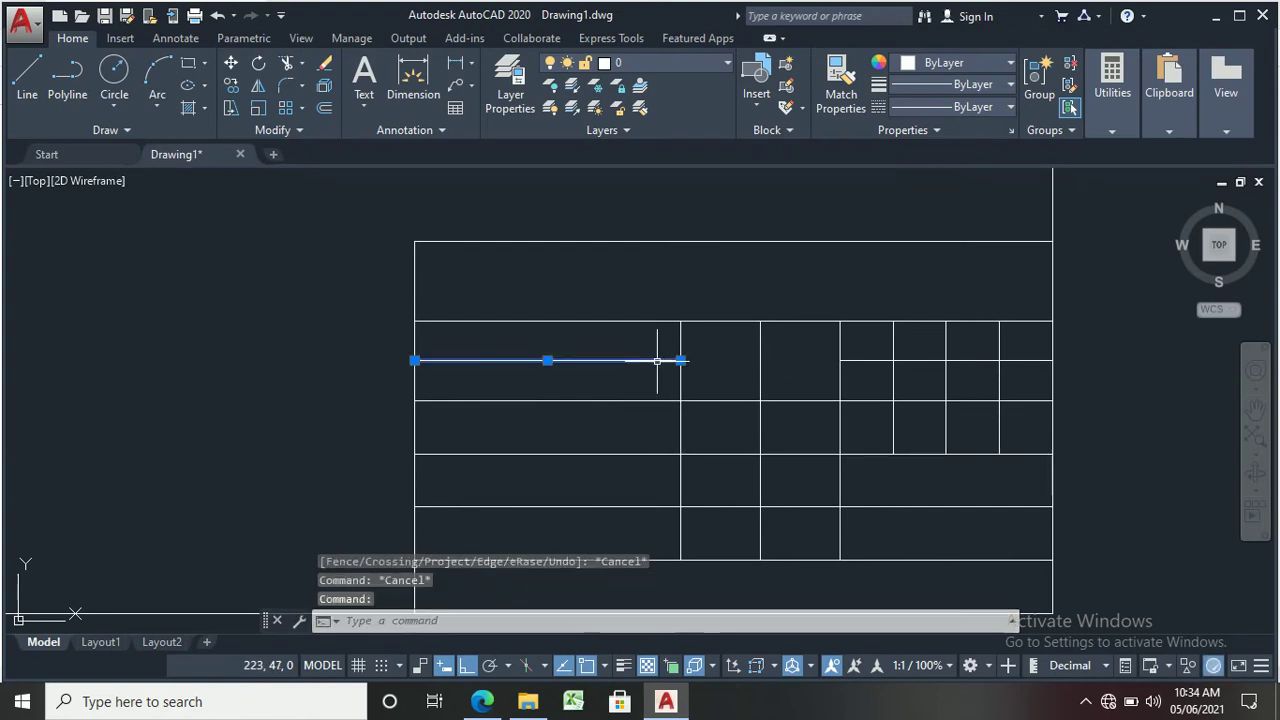
pyautogui.press('Delete')
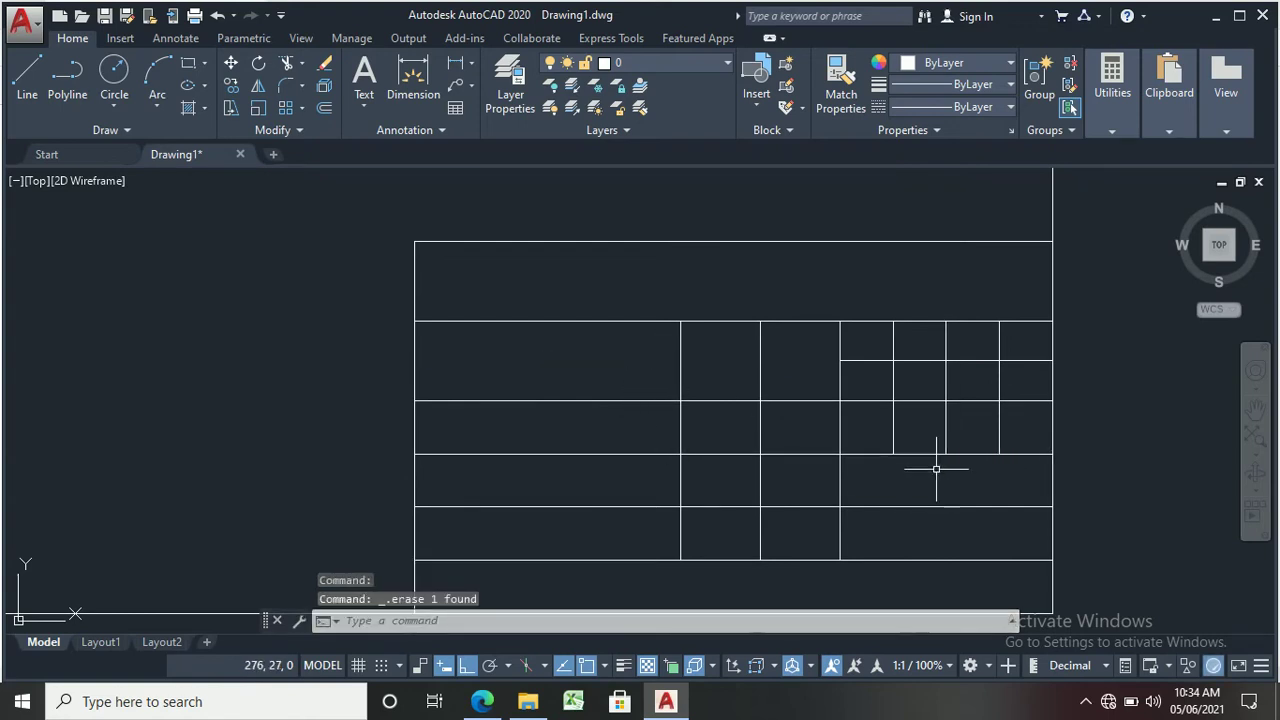
# Step: Compare the divided title block with the layout and cell texts in the manual, then return to AutoCAD
pyautogui.scroll(2, 936, 468)
pyautogui.scroll(-2, 911, 440)
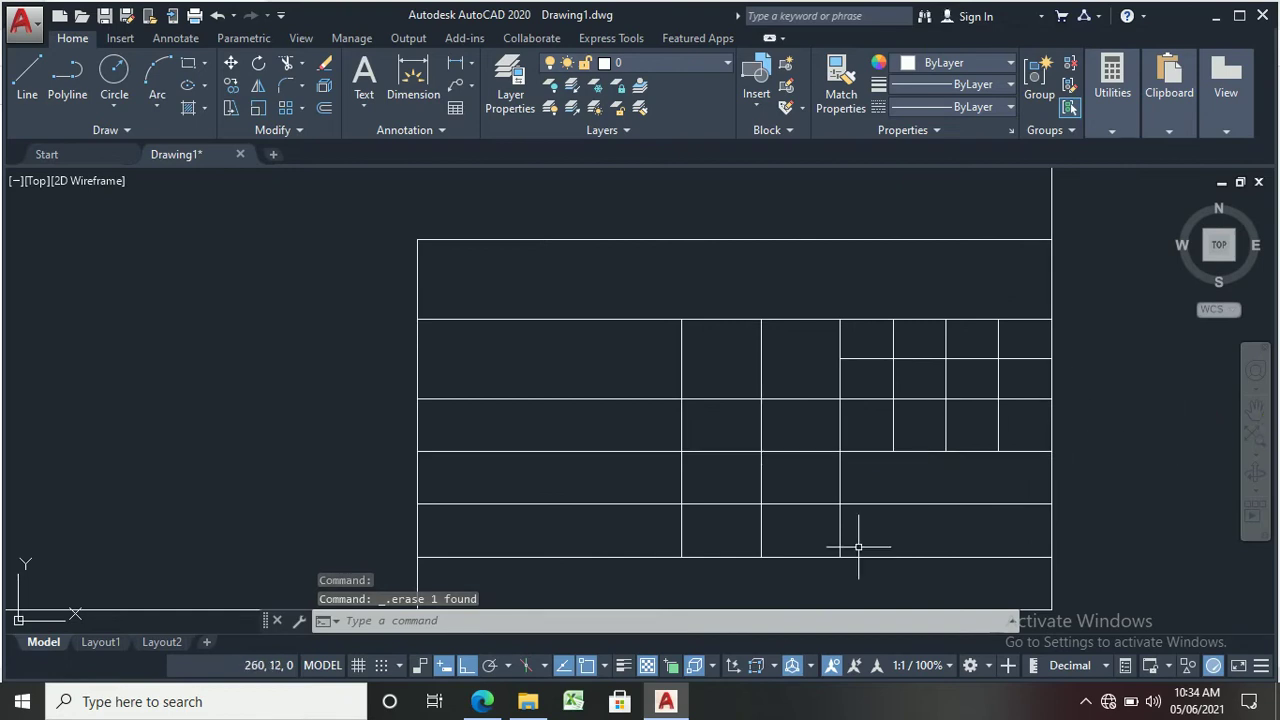
pyautogui.scroll(-1, 620, 514)
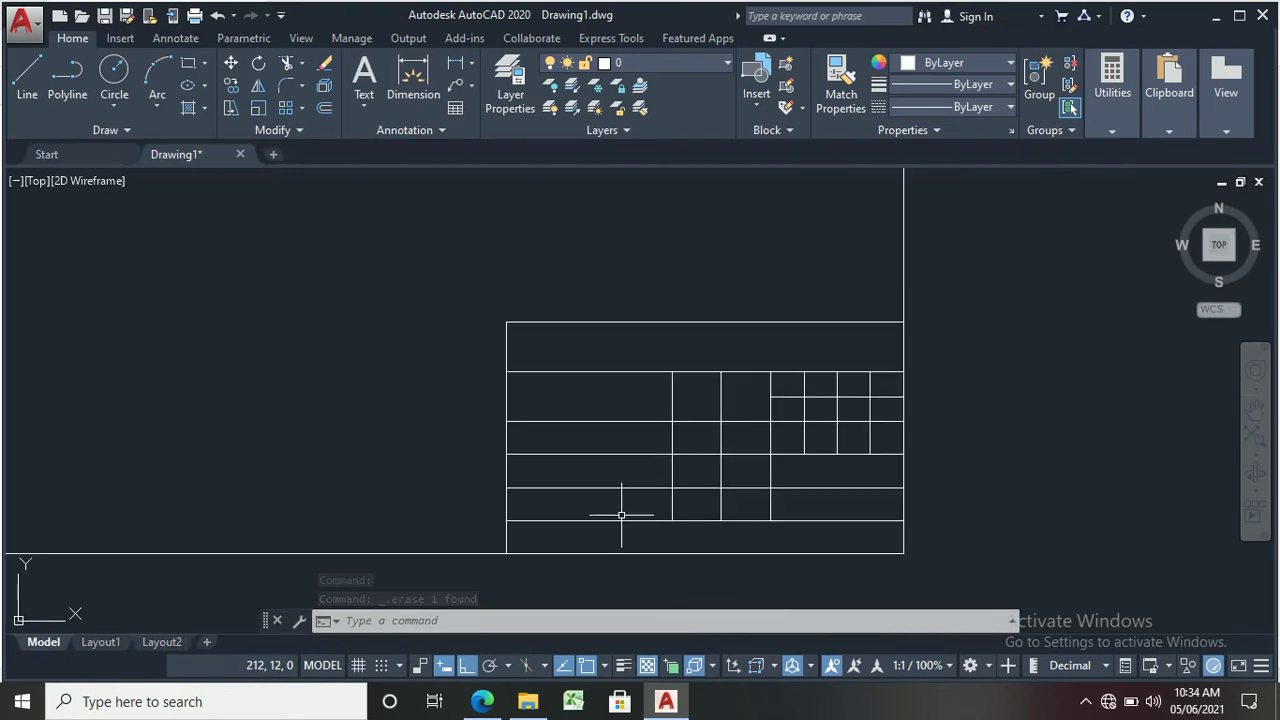
pyautogui.scroll(1, 621, 515)
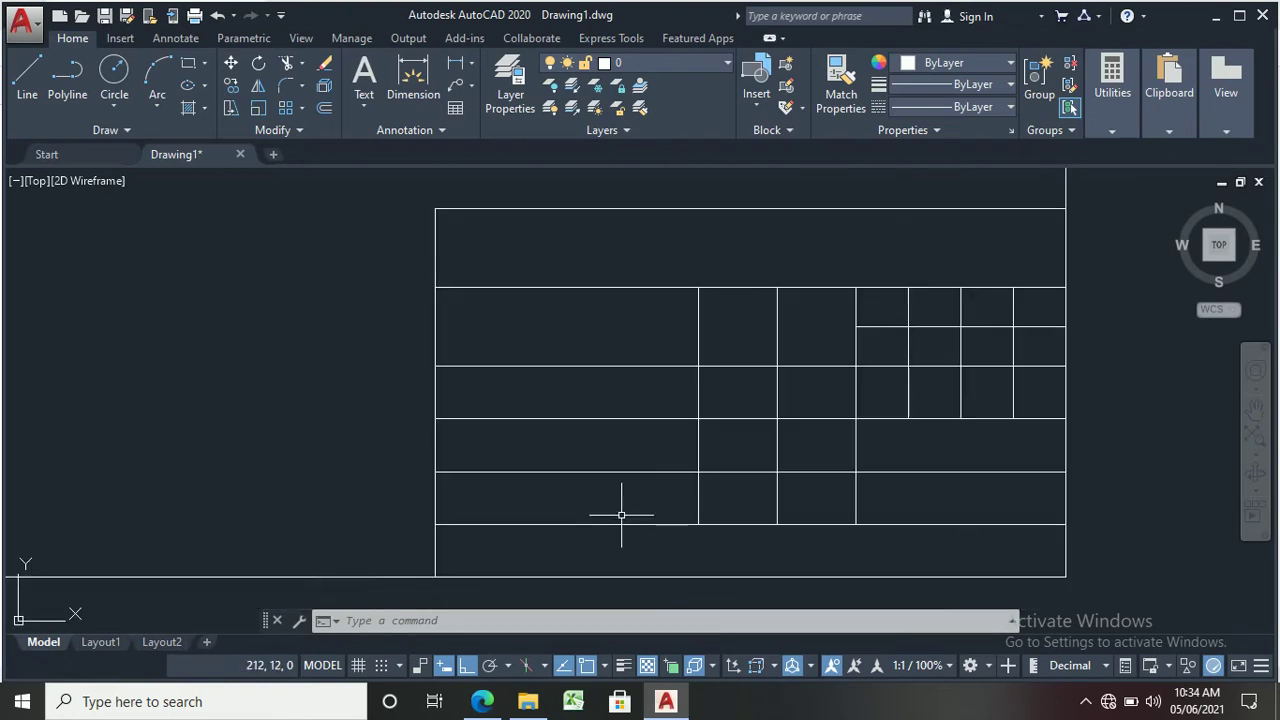
pyautogui.click(666, 705)
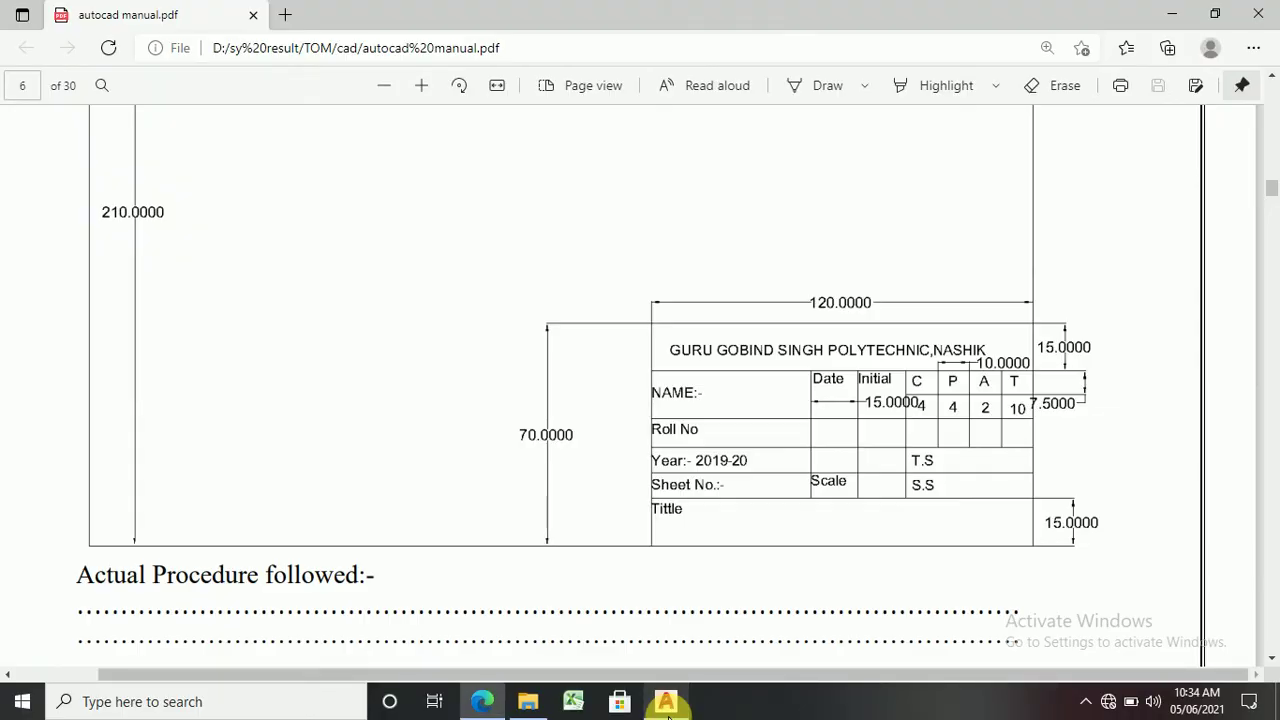
pyautogui.click(666, 705)
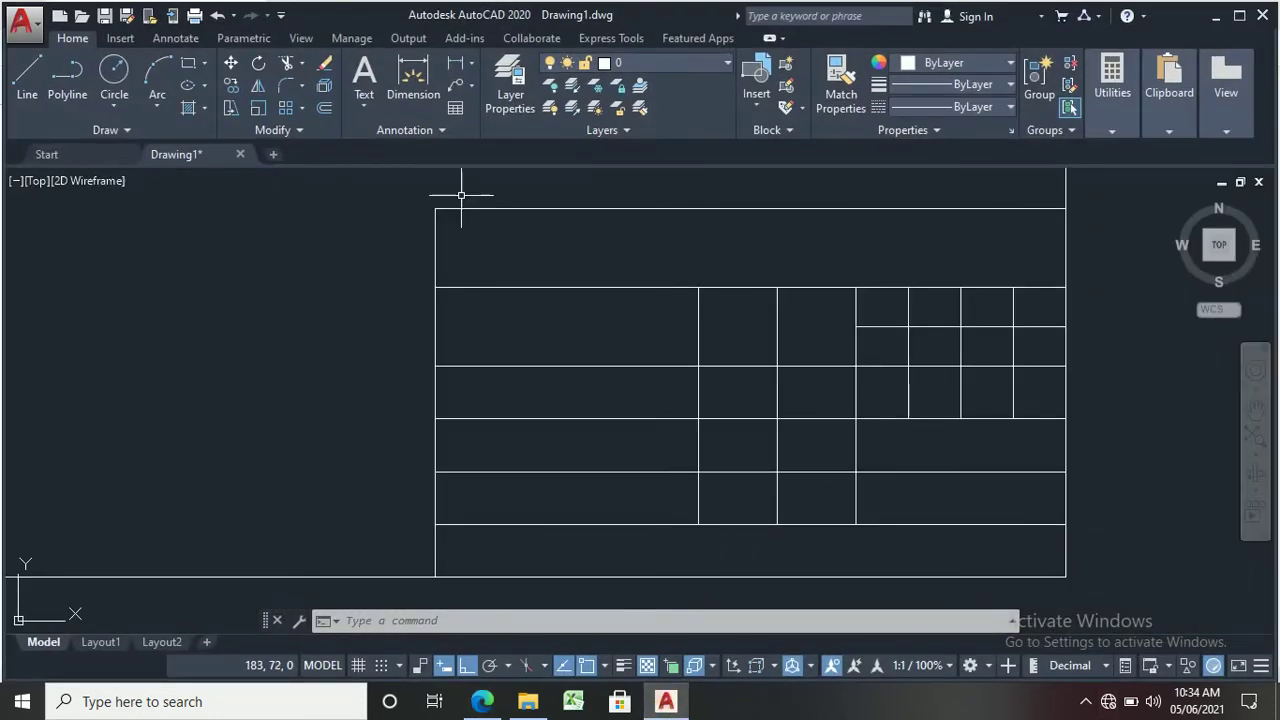
pyautogui.click(363, 100)
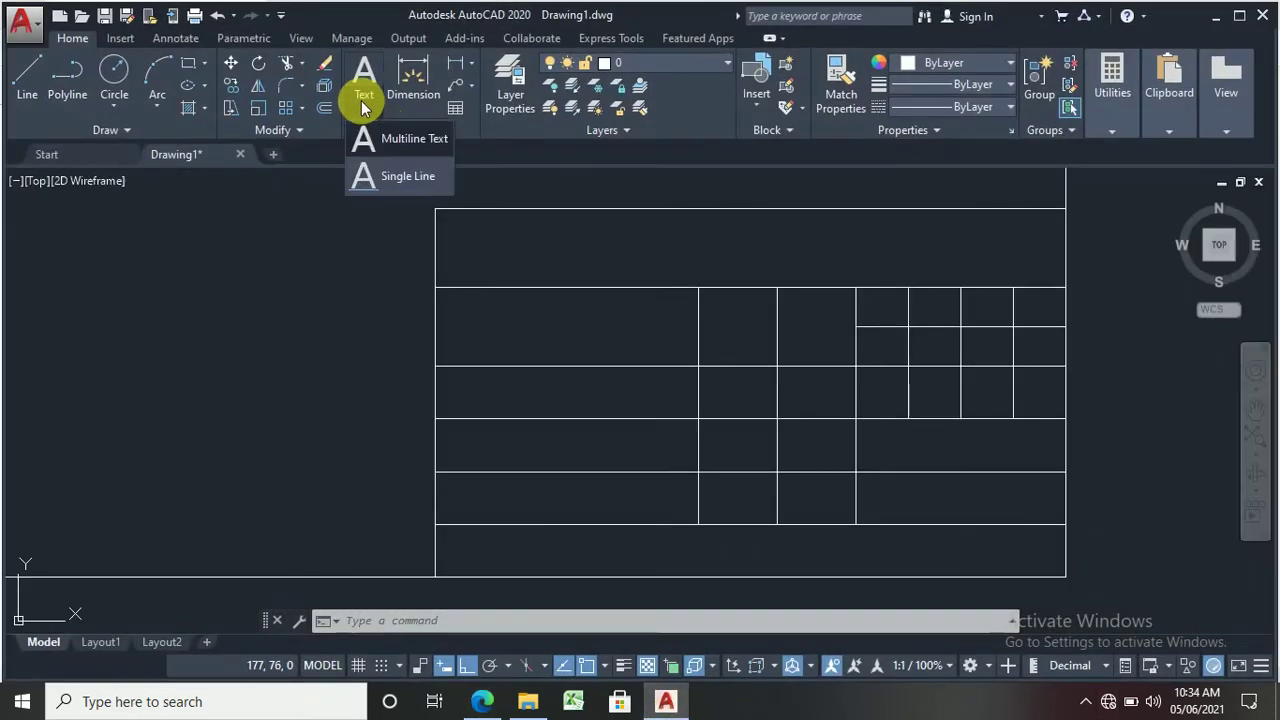
pyautogui.click(363, 108)
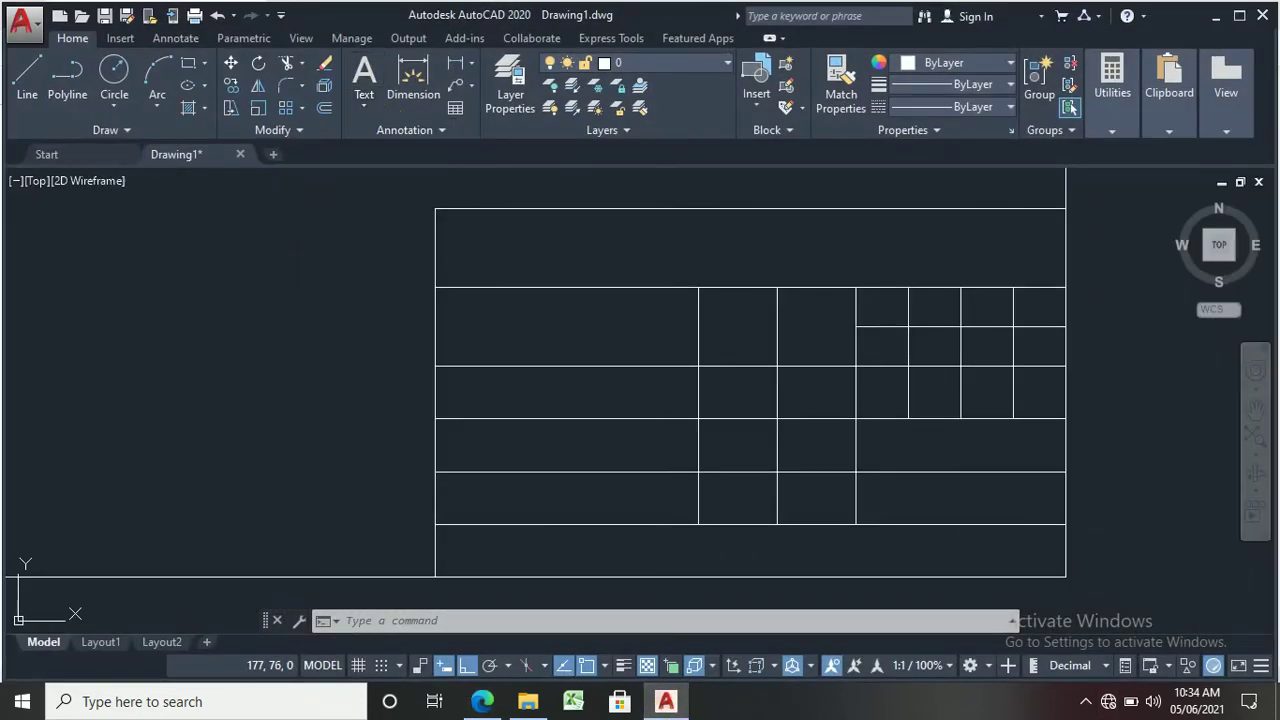
pyautogui.click(434, 130)
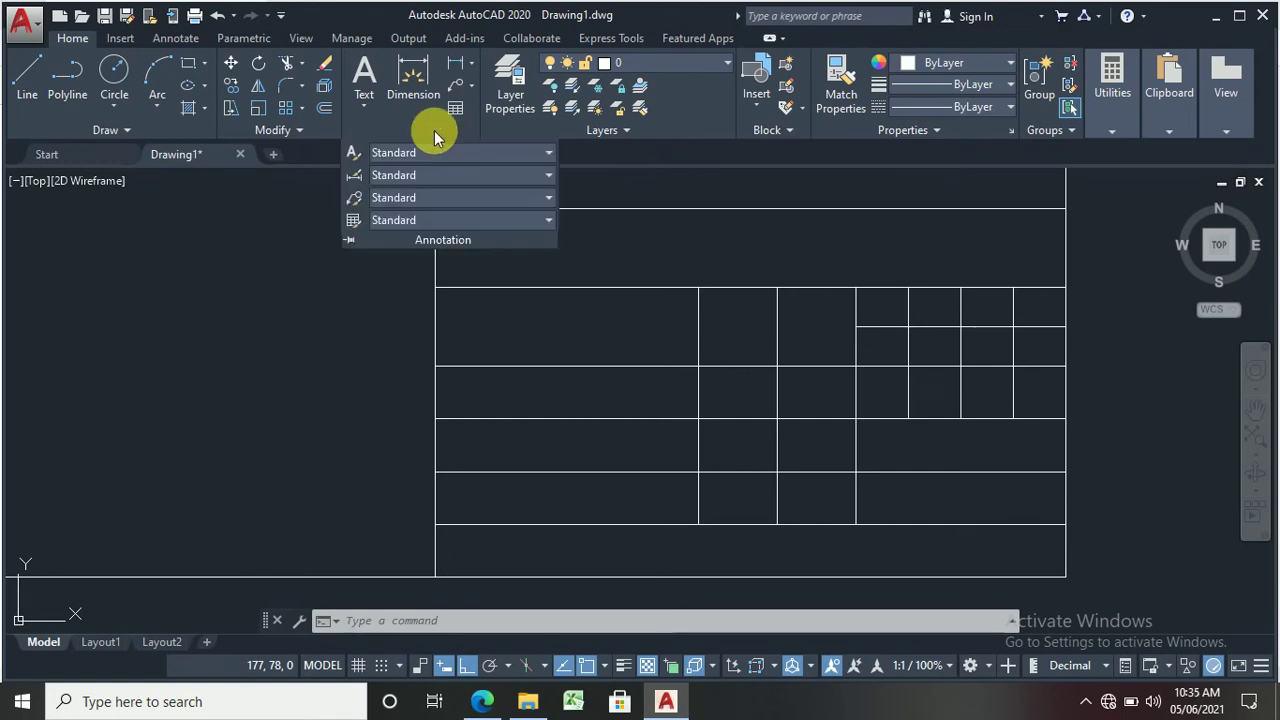
pyautogui.click(280, 210)
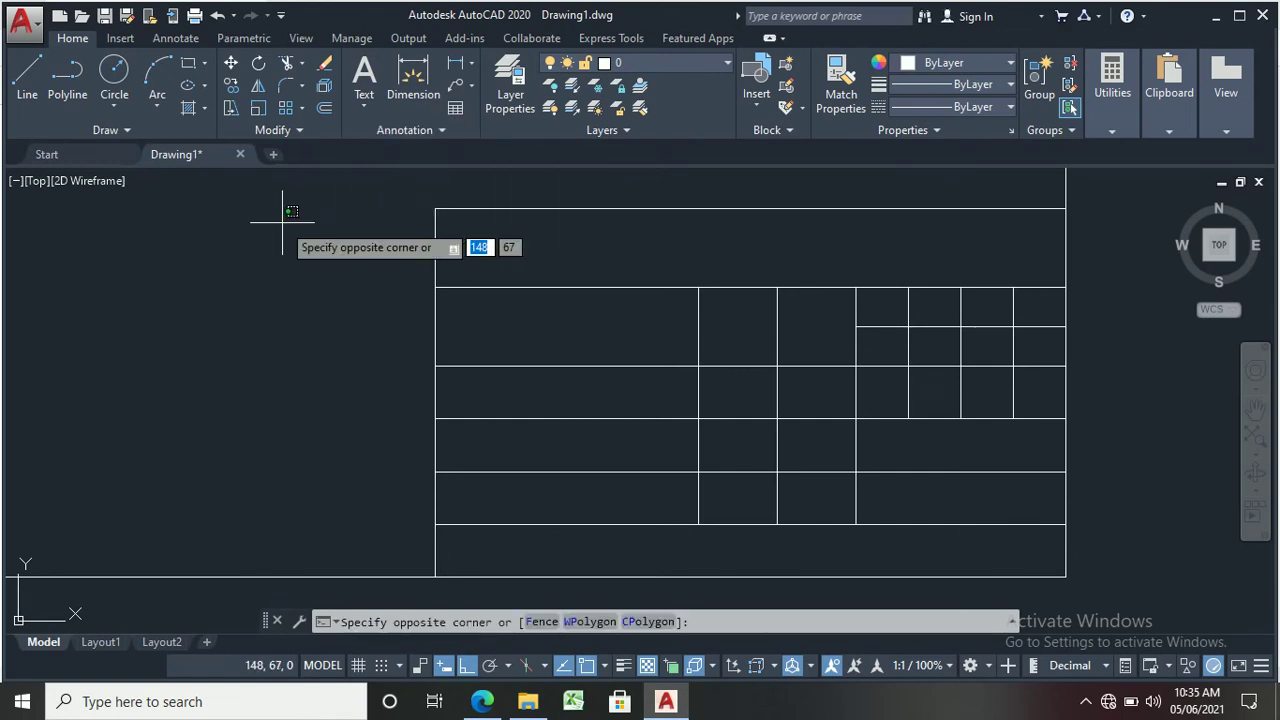
# Step: Set the font of the Standard text style to Times New Roman with the Bold font style
pyautogui.click(177, 38)
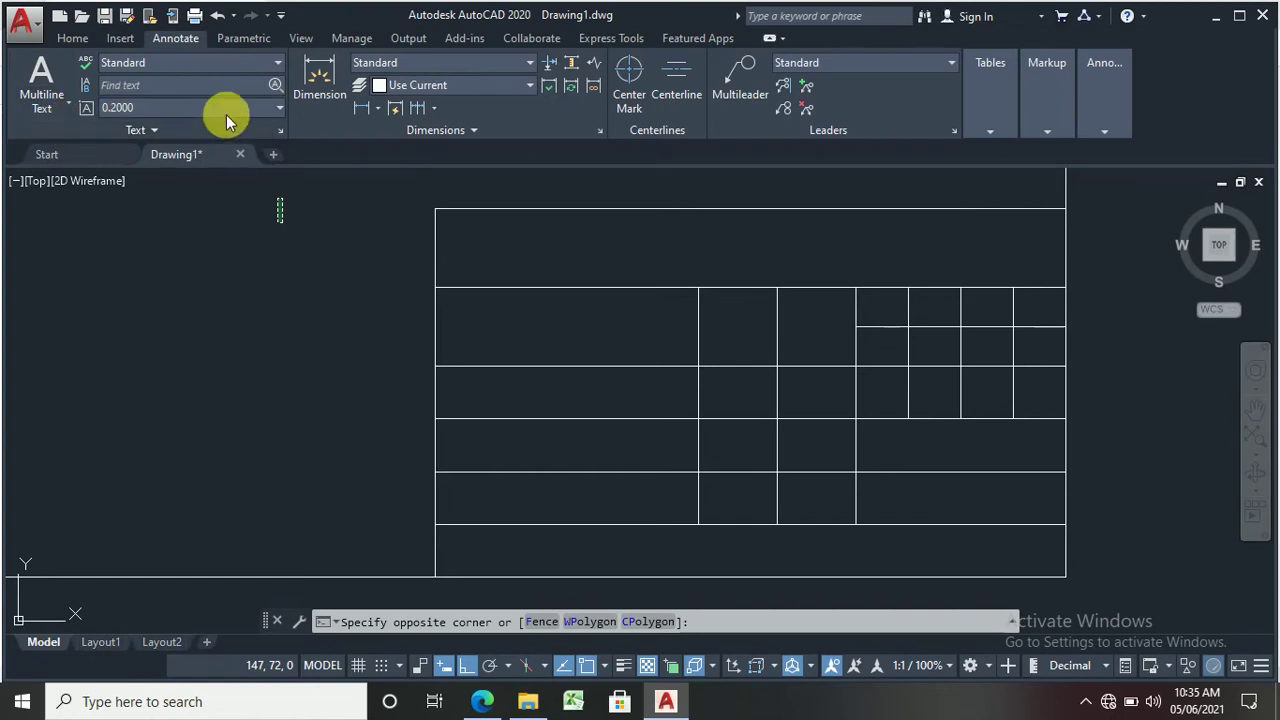
pyautogui.click(280, 133)
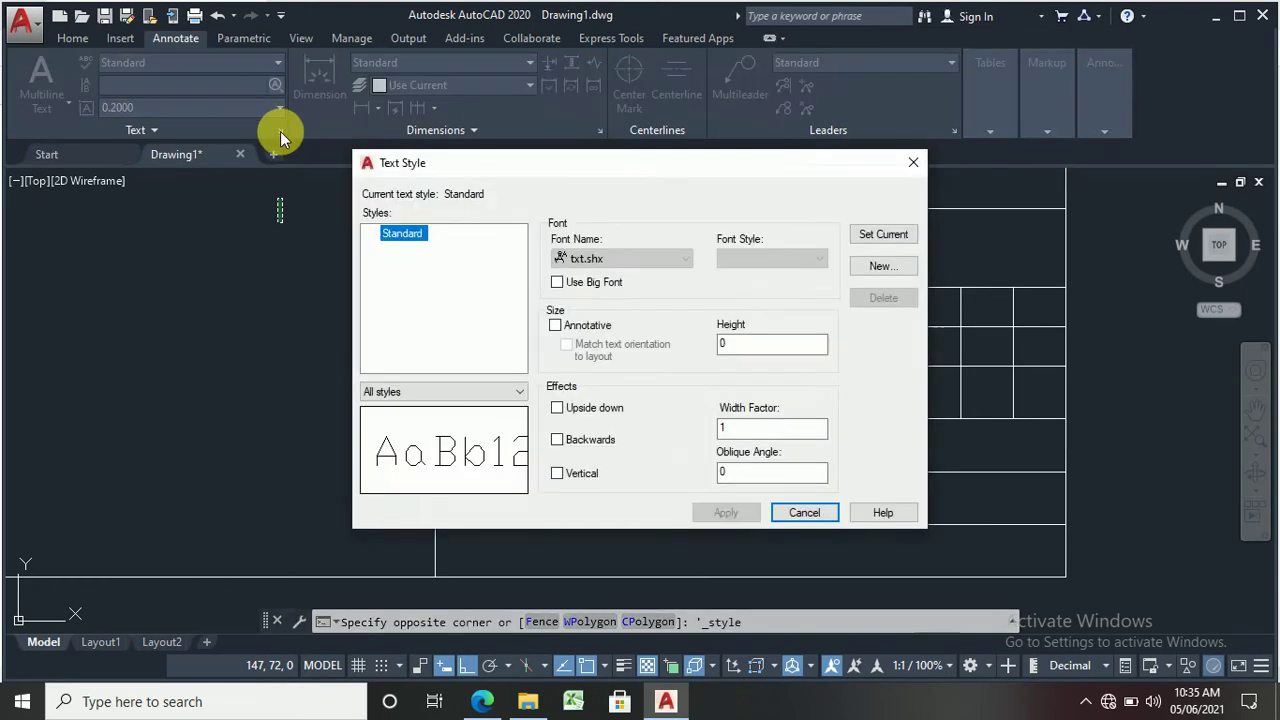
pyautogui.click(633, 262)
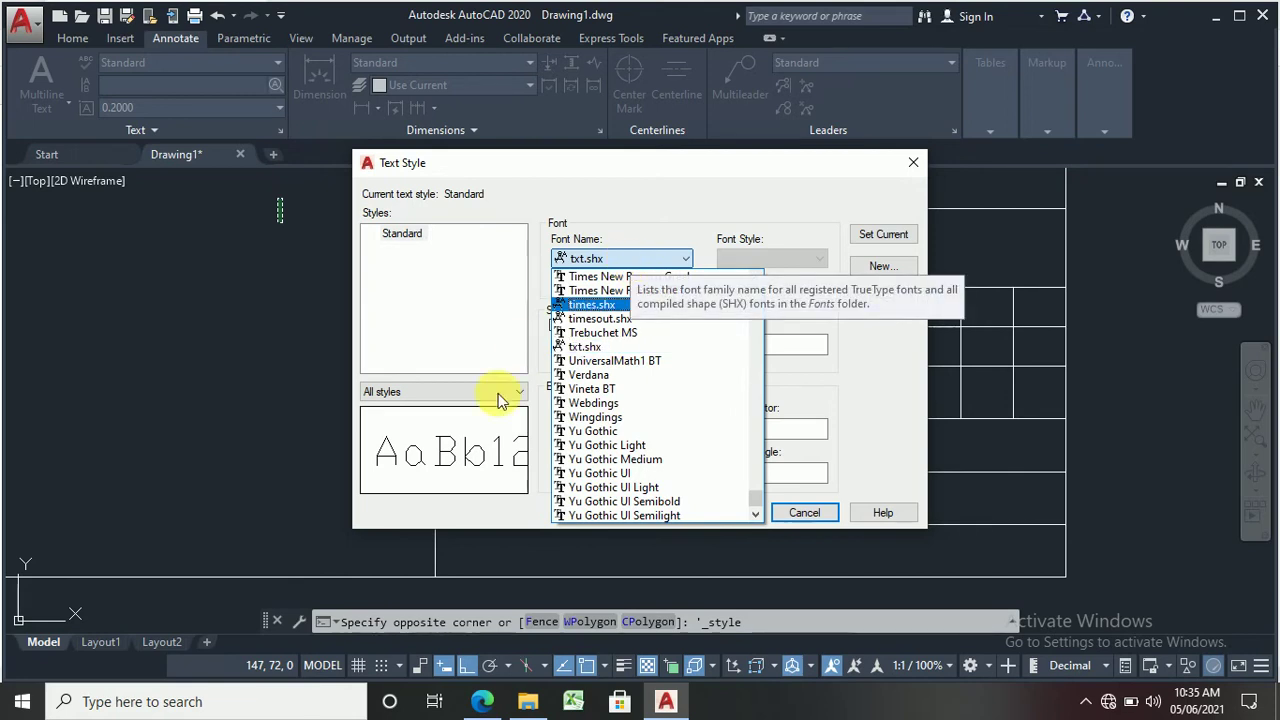
pyautogui.scroll(2, 690, 332)
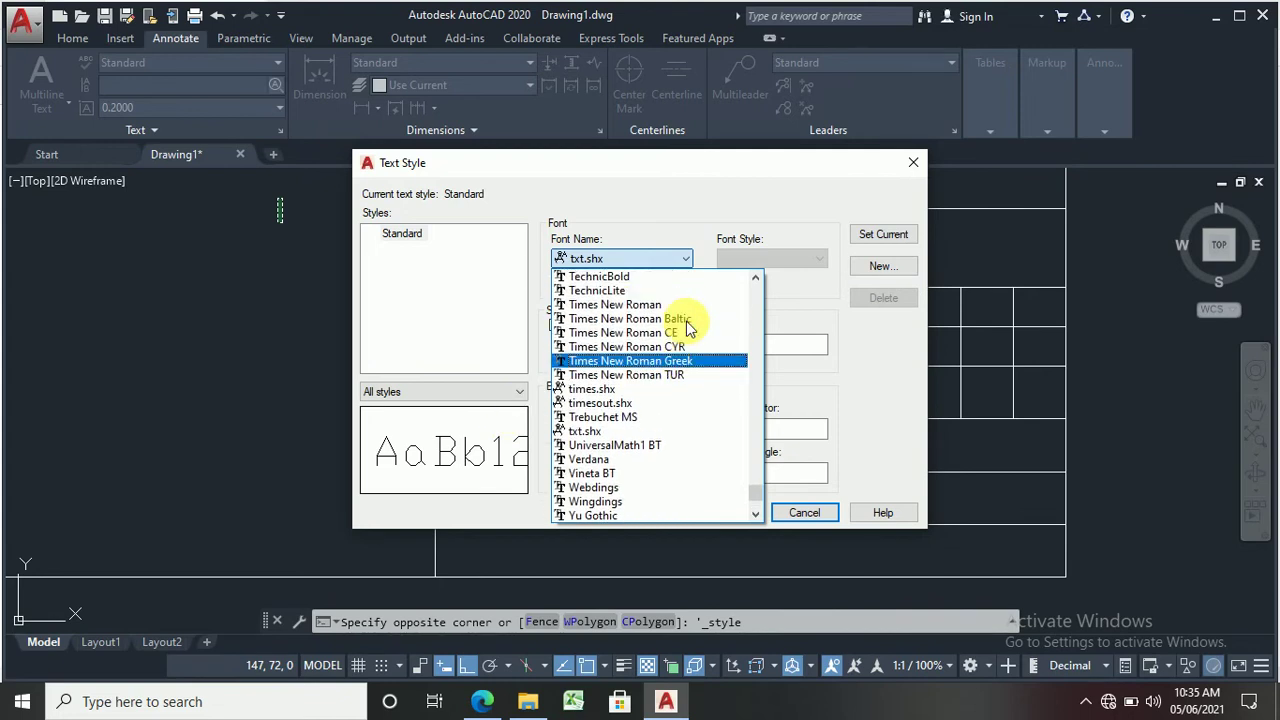
pyautogui.click(620, 304)
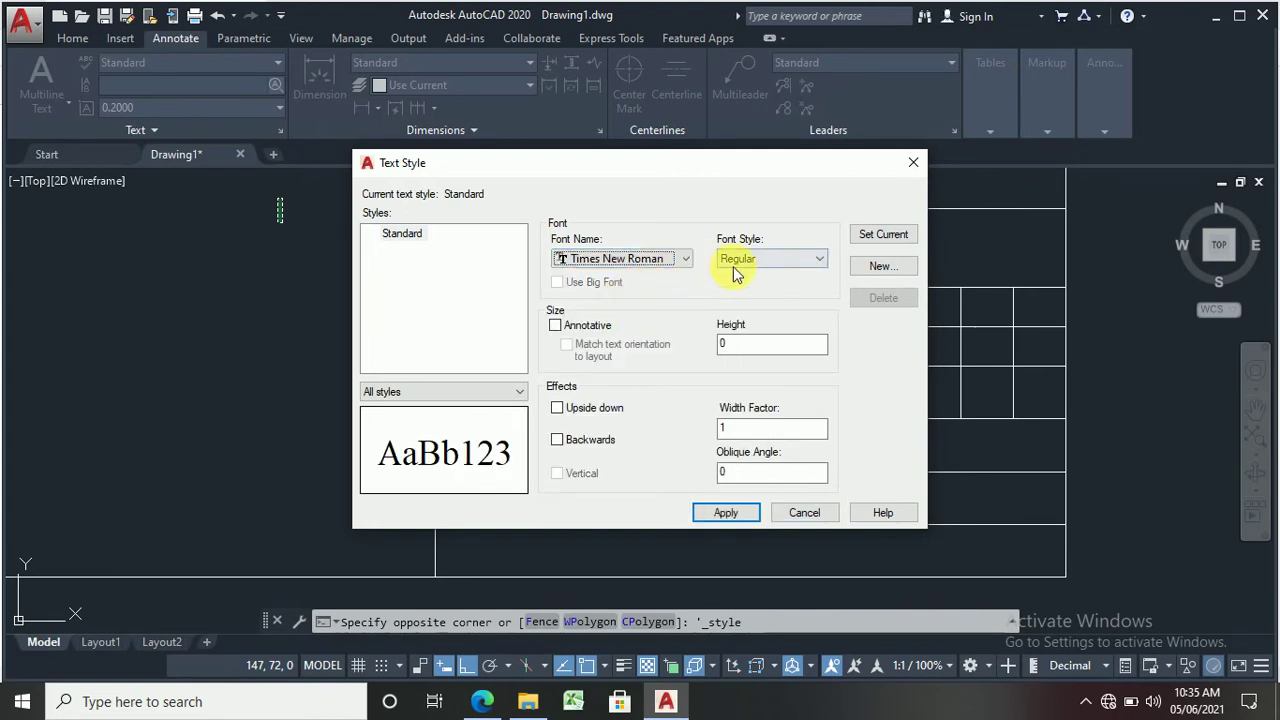
pyautogui.click(740, 259)
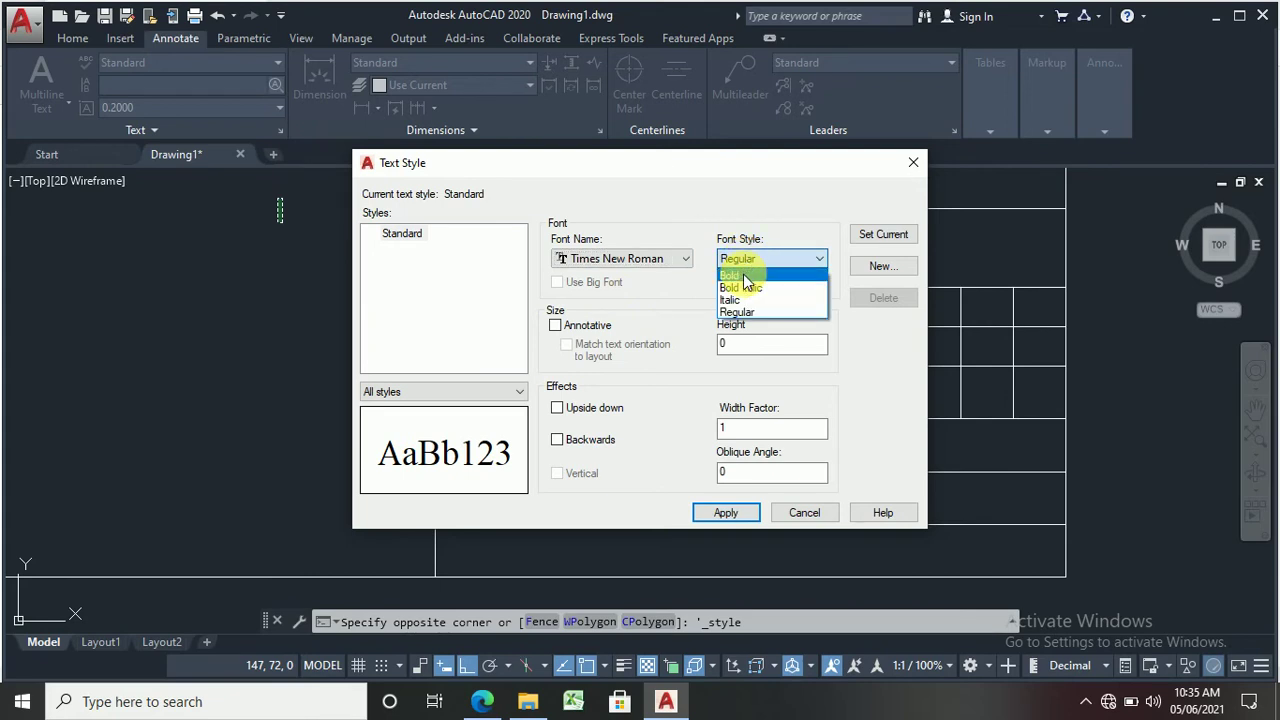
pyautogui.click(745, 276)
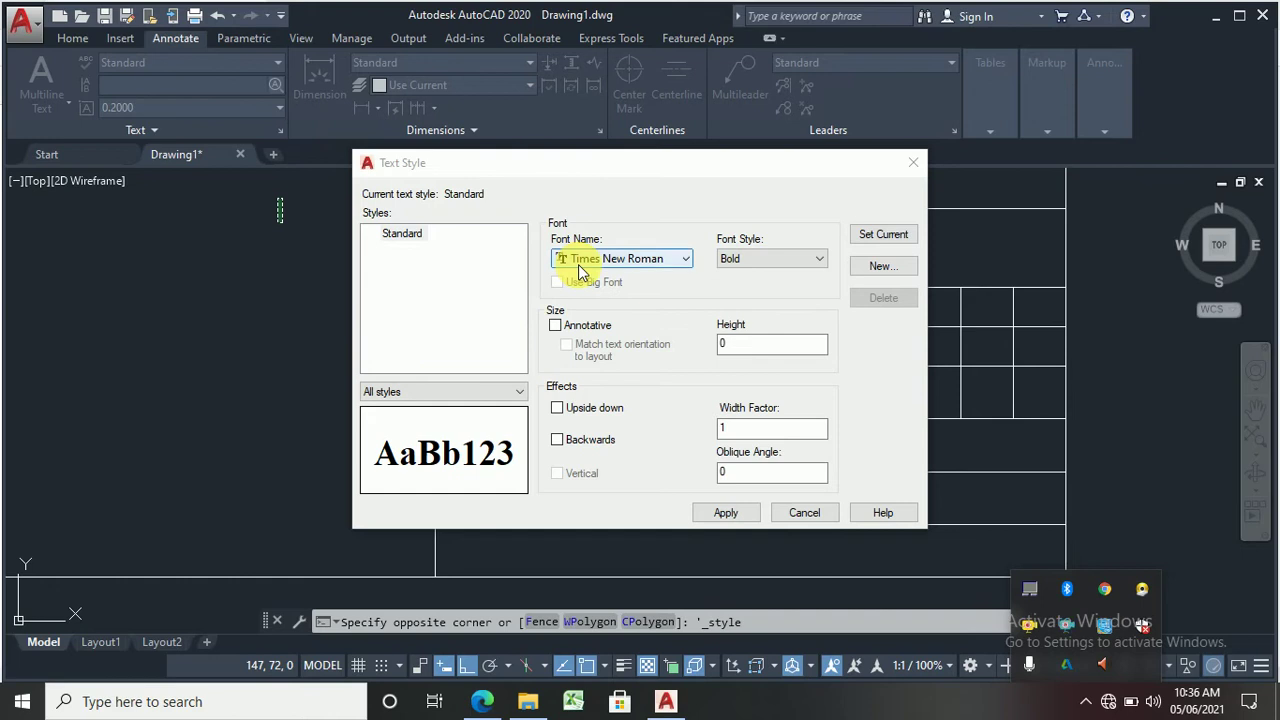
# Step: Set the Standard text style's height to 4, apply the change and close the style settings
pyautogui.click(730, 258)
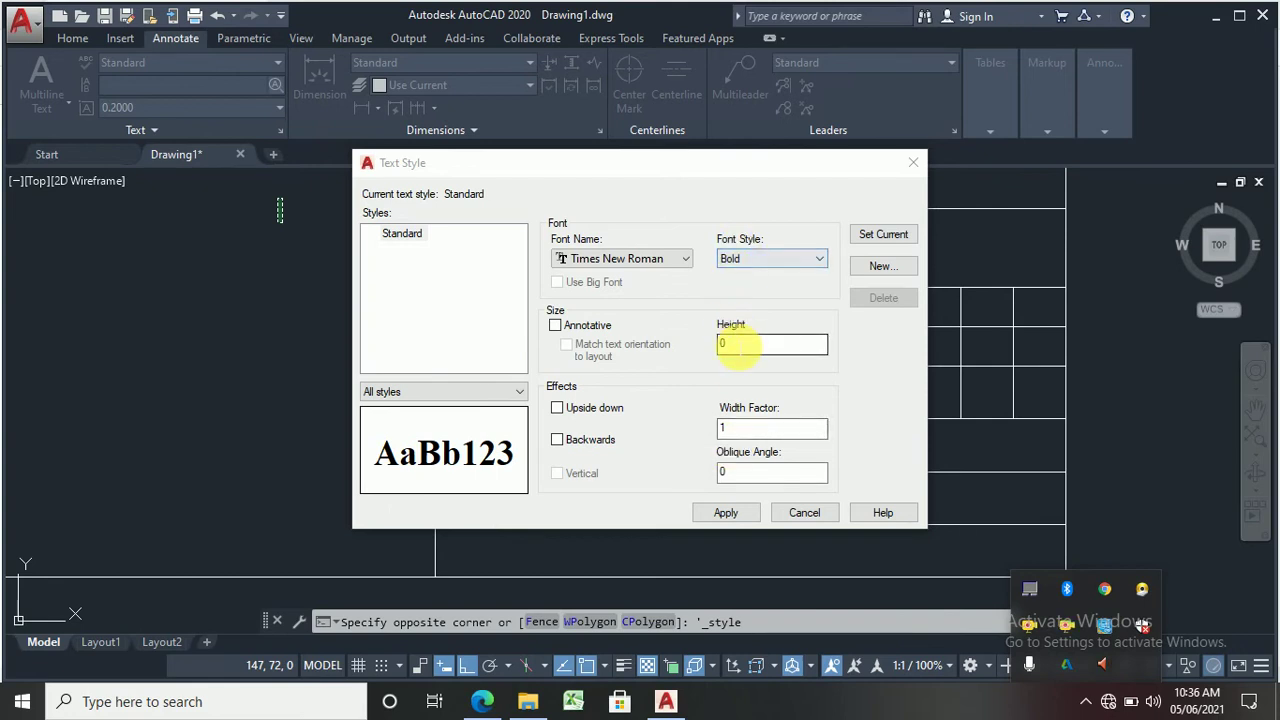
pyautogui.click(737, 346)
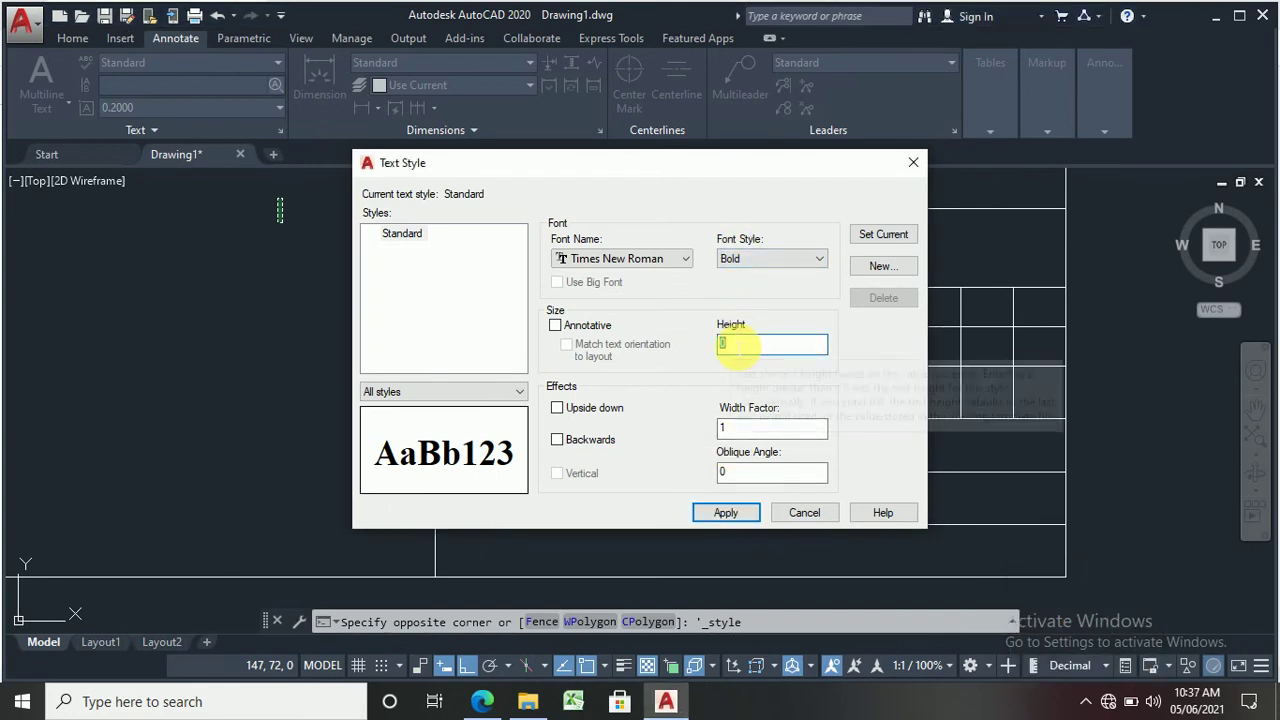
pyautogui.write('4')
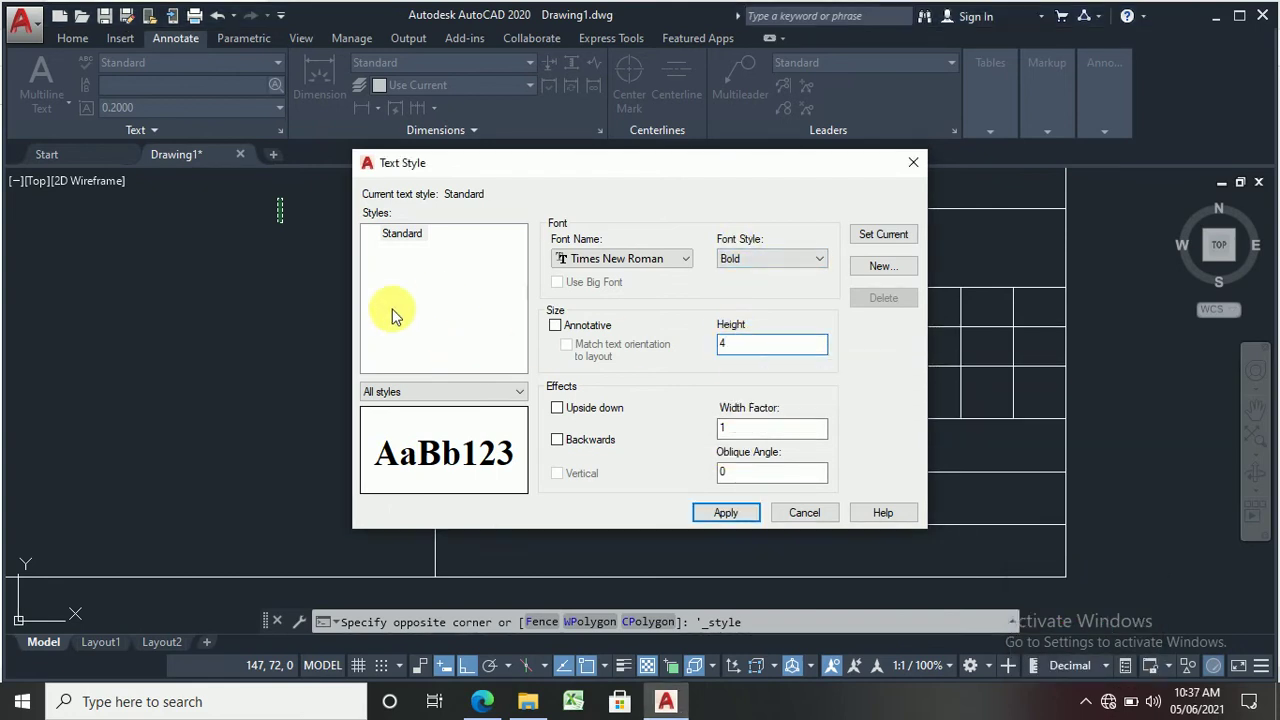
pyautogui.click(370, 460)
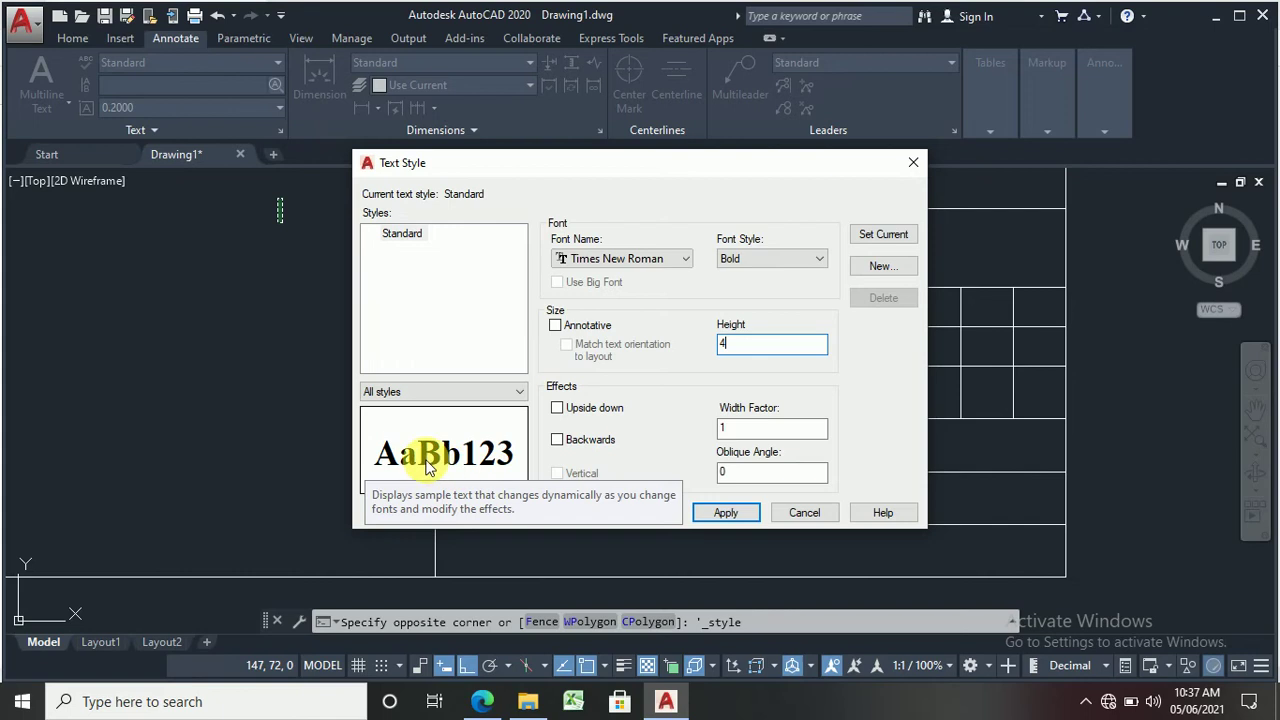
pyautogui.click(723, 513)
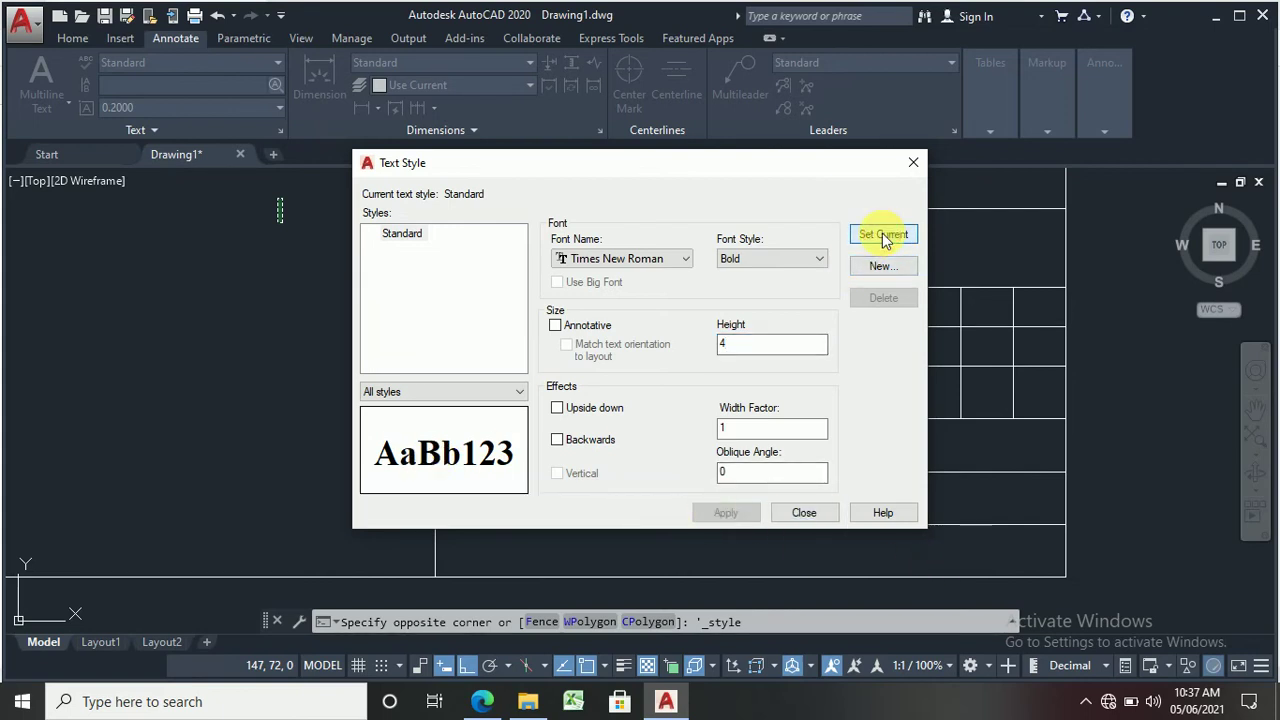
pyautogui.click(913, 162)
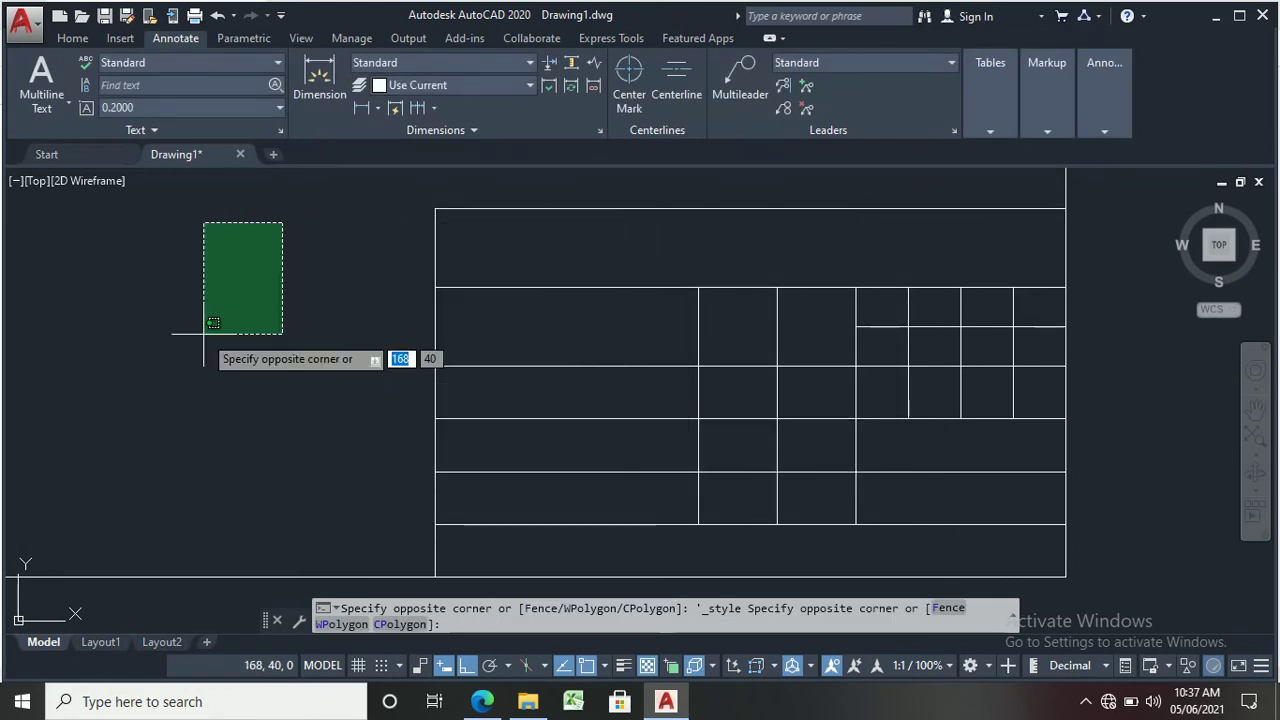
pyautogui.click(205, 357)
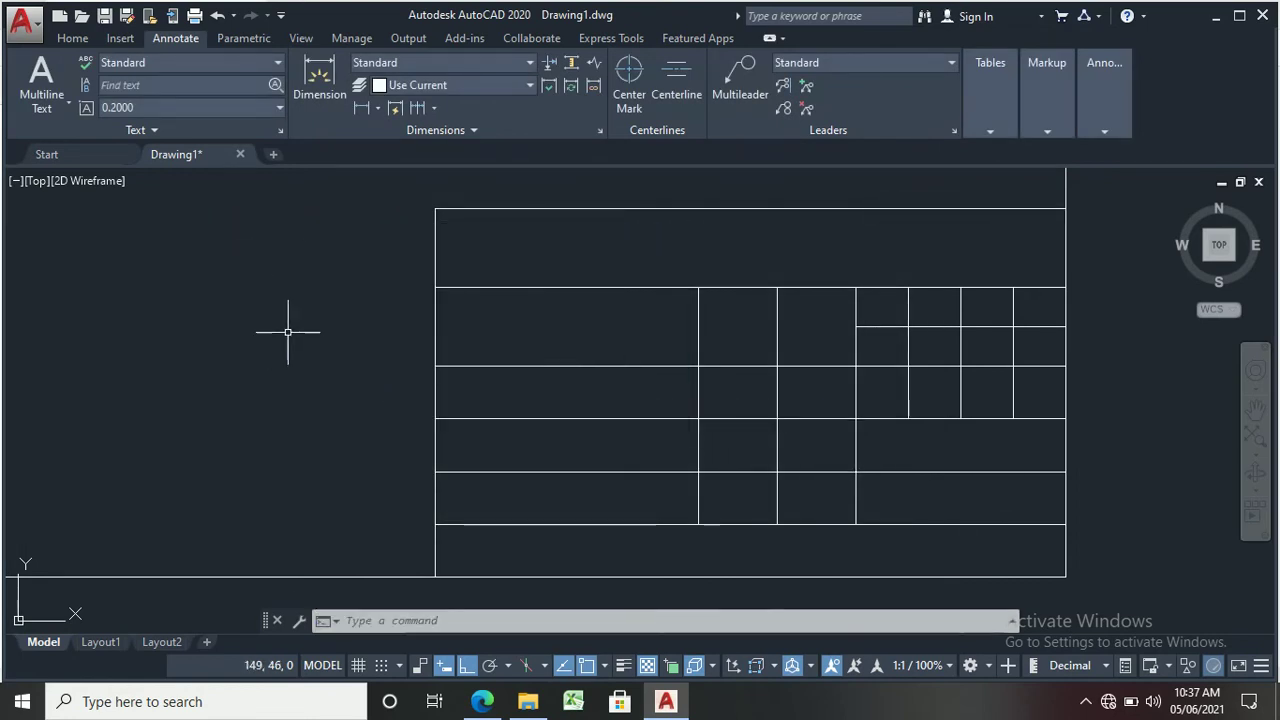
# Step: Add the multiline text heading "GURU GOBIND SINGH POLY., NASHIK" across the title block's top row
pyautogui.click(40, 80)
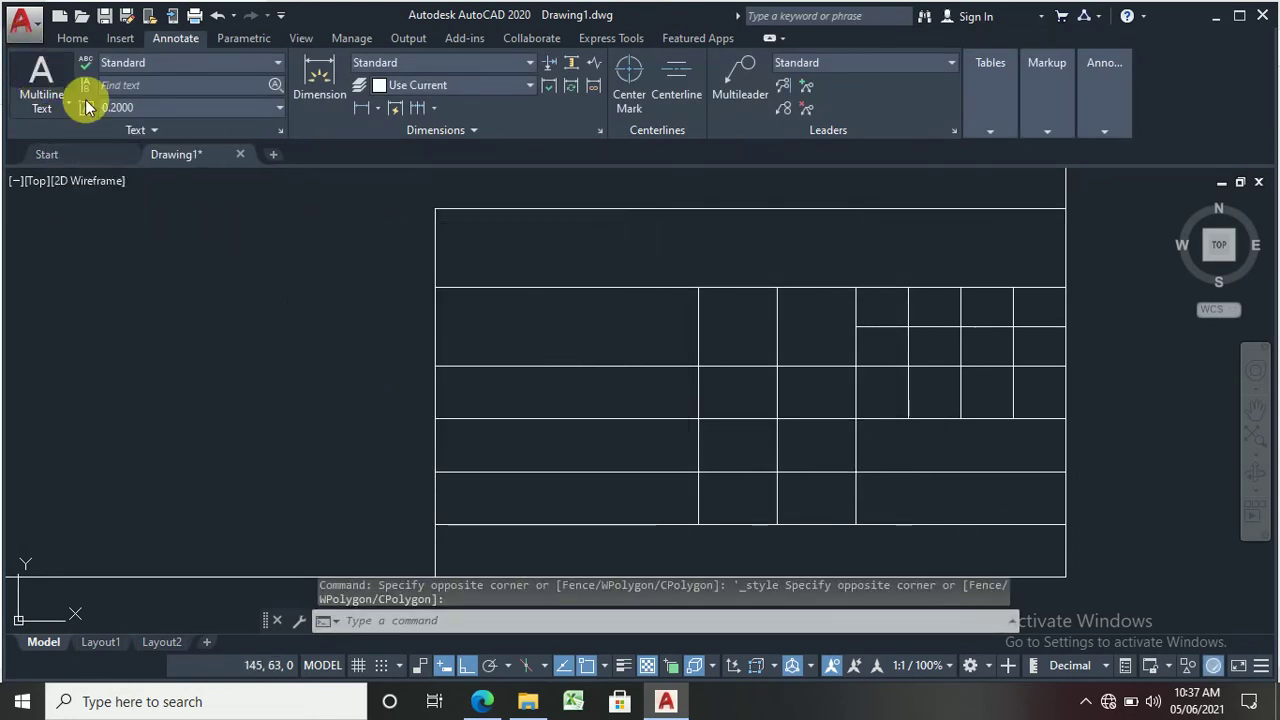
pyautogui.click(458, 232)
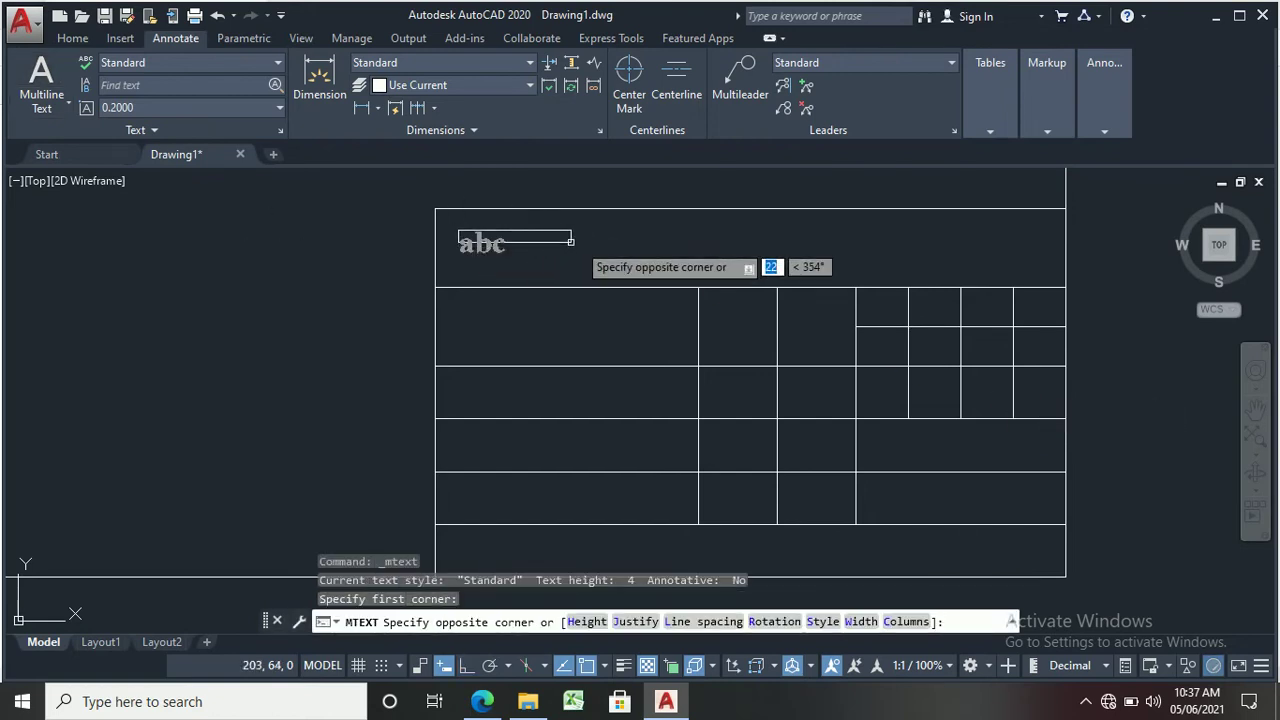
pyautogui.click(1055, 269)
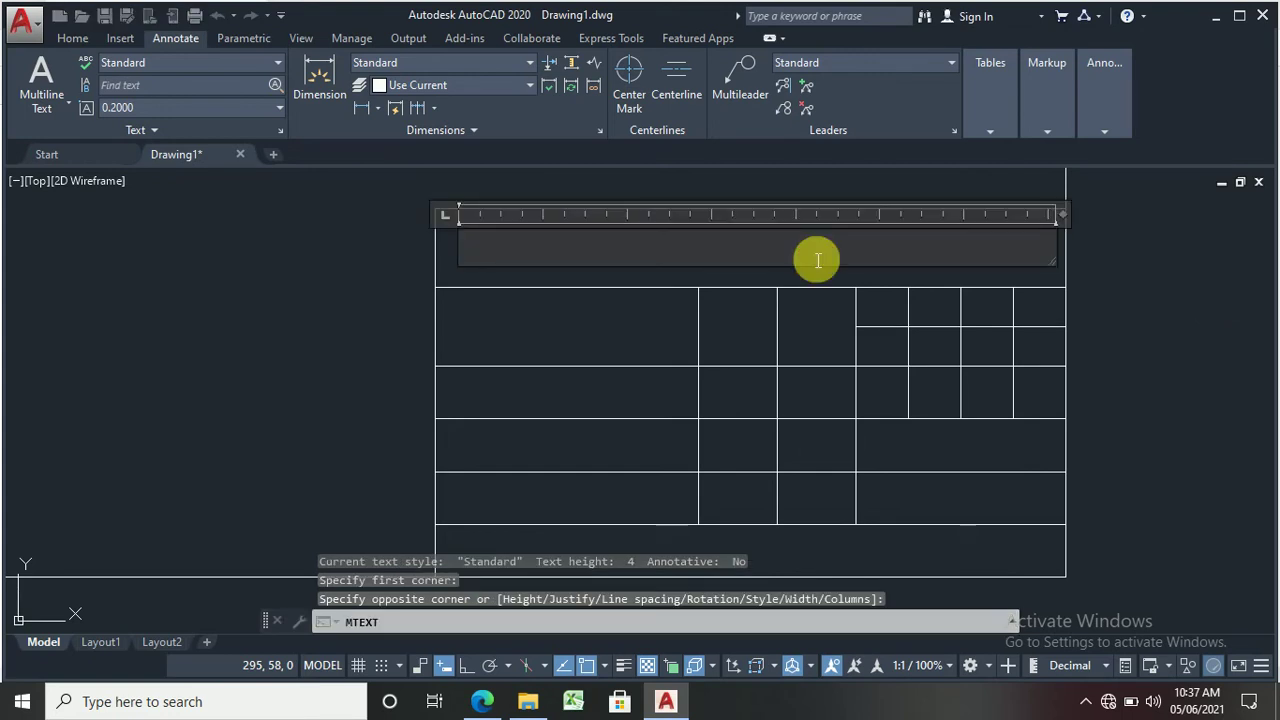
pyautogui.write('GURU GOBIND SINGH POLY.,')
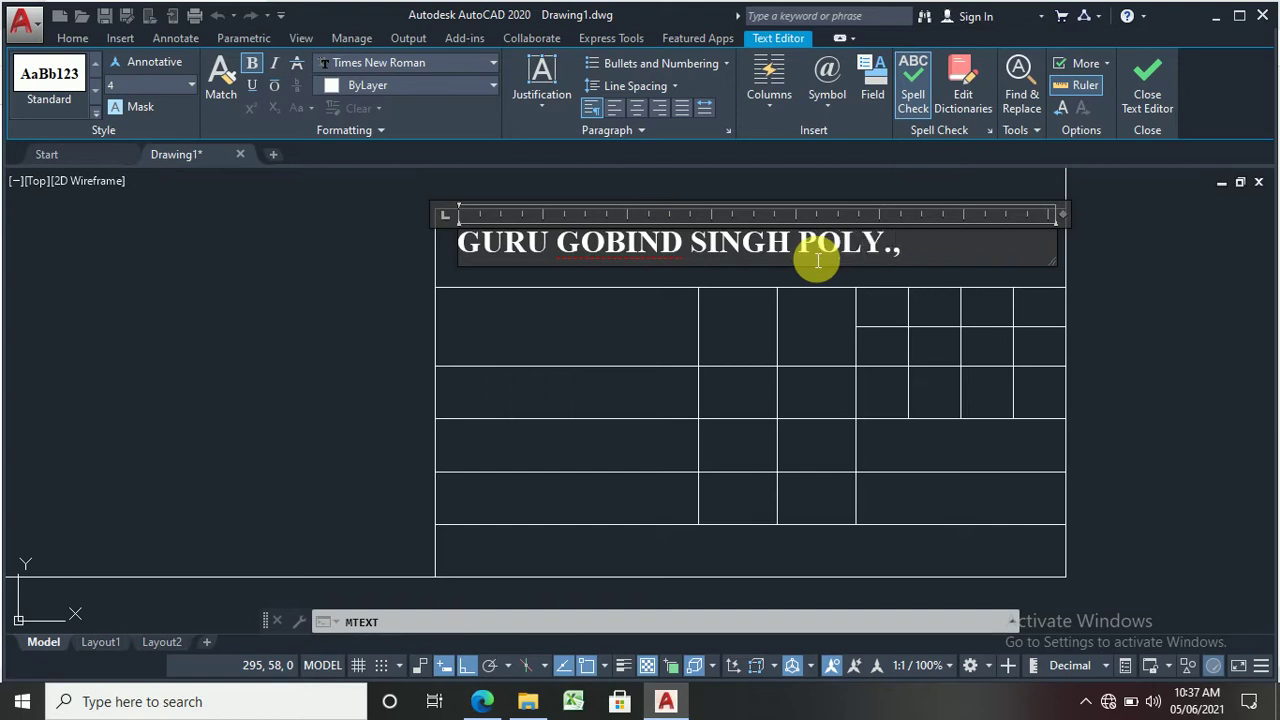
pyautogui.write('ASHIK')
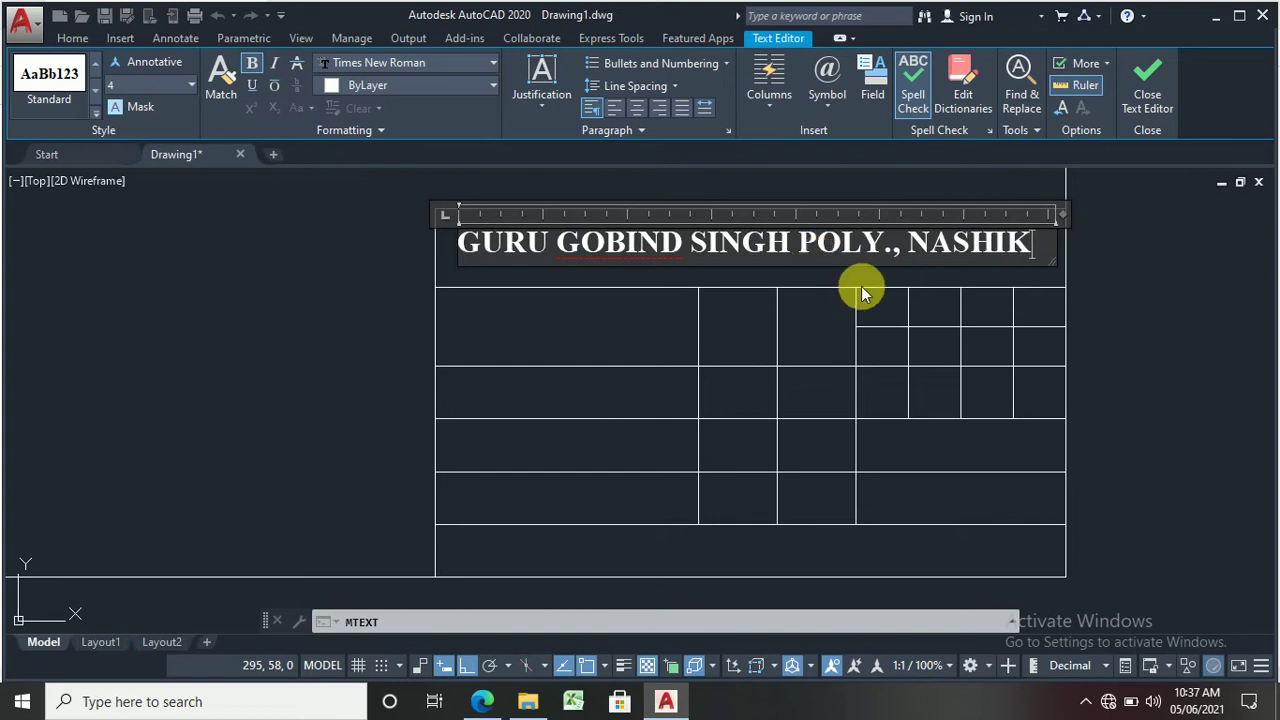
pyautogui.click(800, 302)
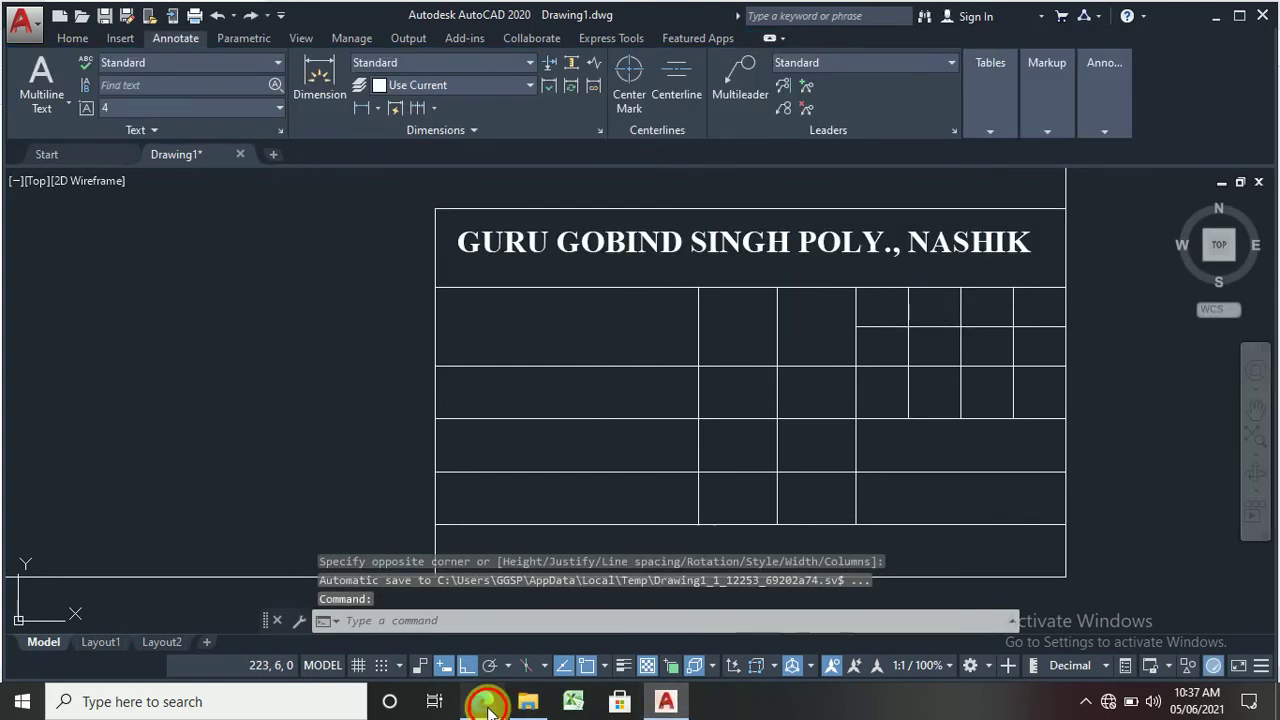
# Step: Check the manual, return to AutoCAD and add the multiline text "Name" in the first cell below the heading row
pyautogui.click(483, 703)
pyautogui.click(485, 704)
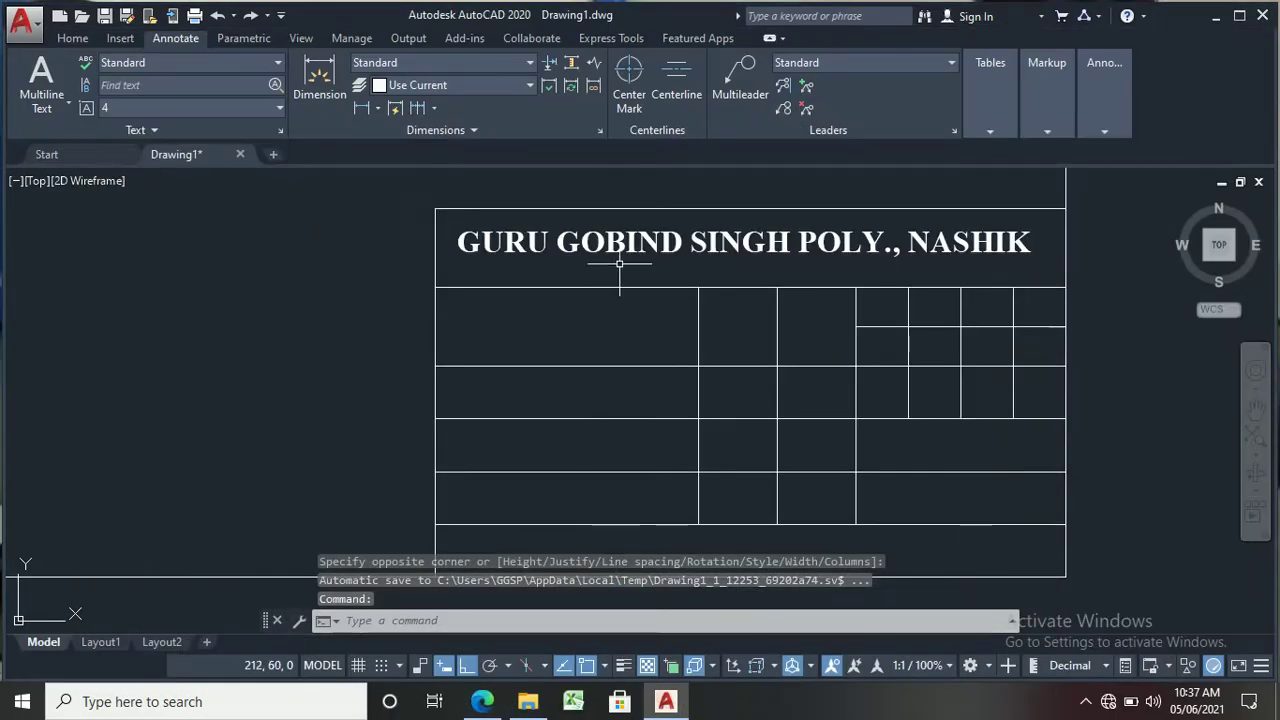
pyautogui.click(37, 80)
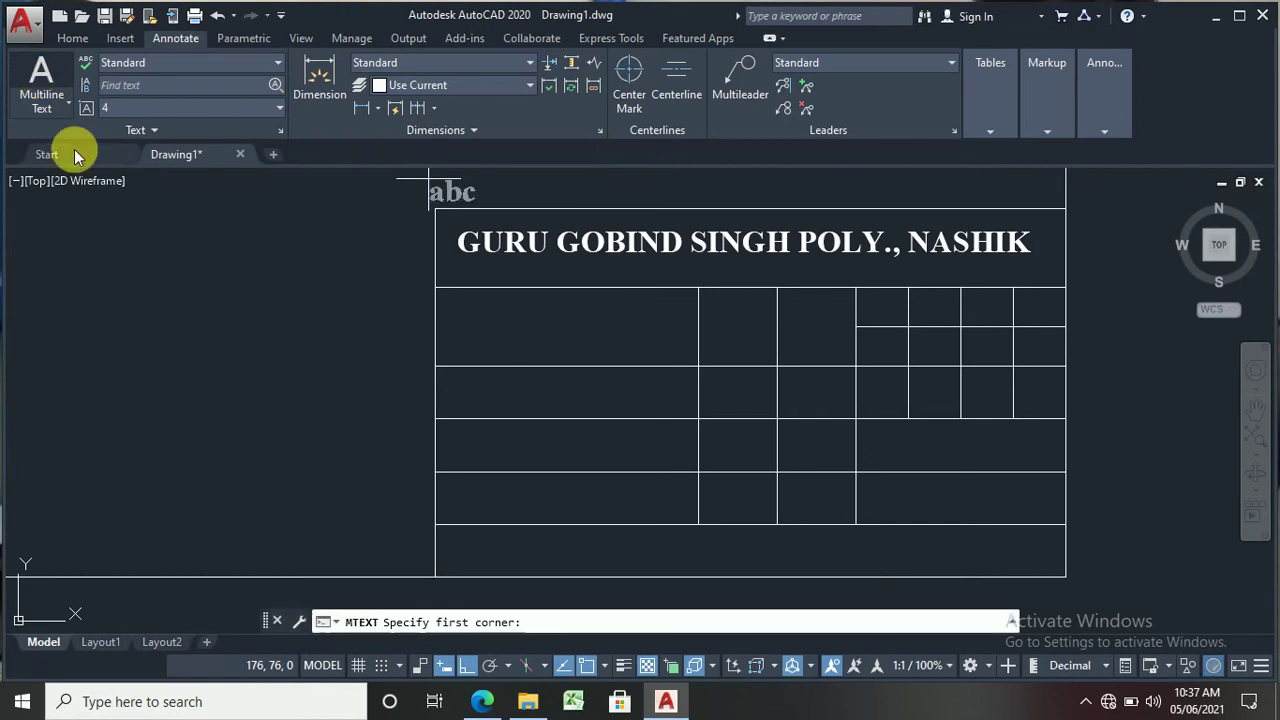
pyautogui.click(436, 309)
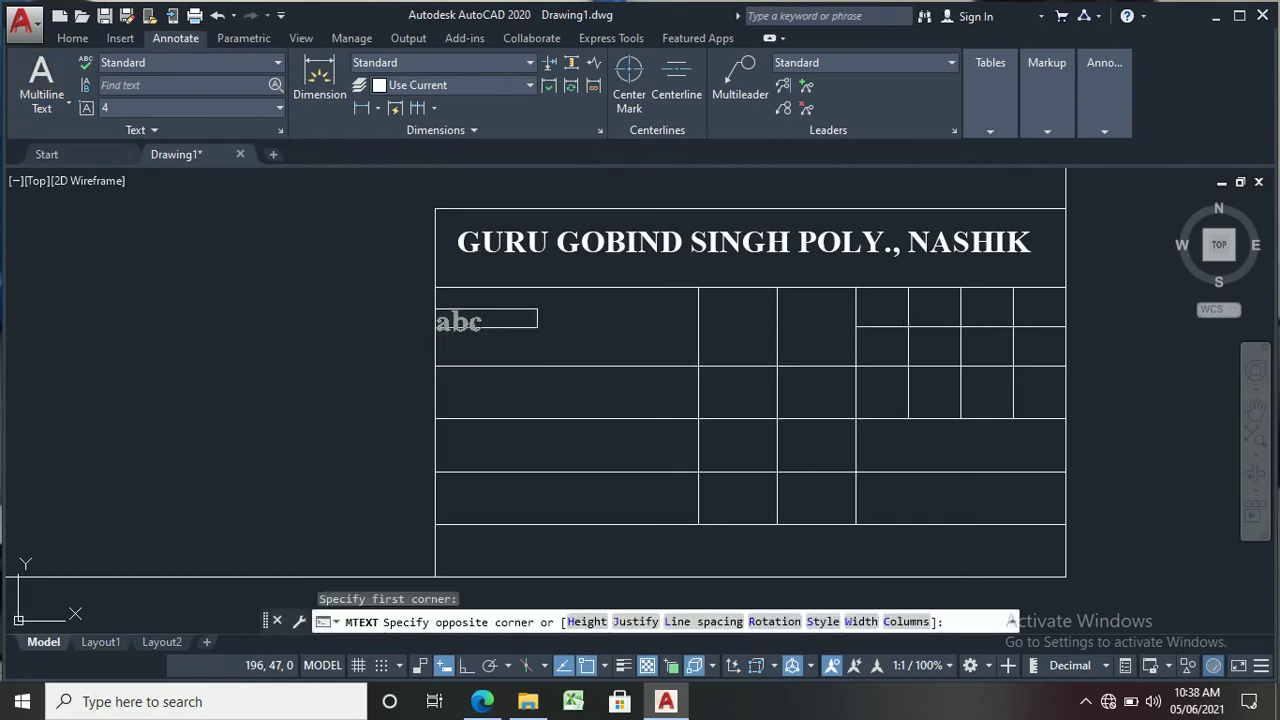
pyautogui.click(537, 327)
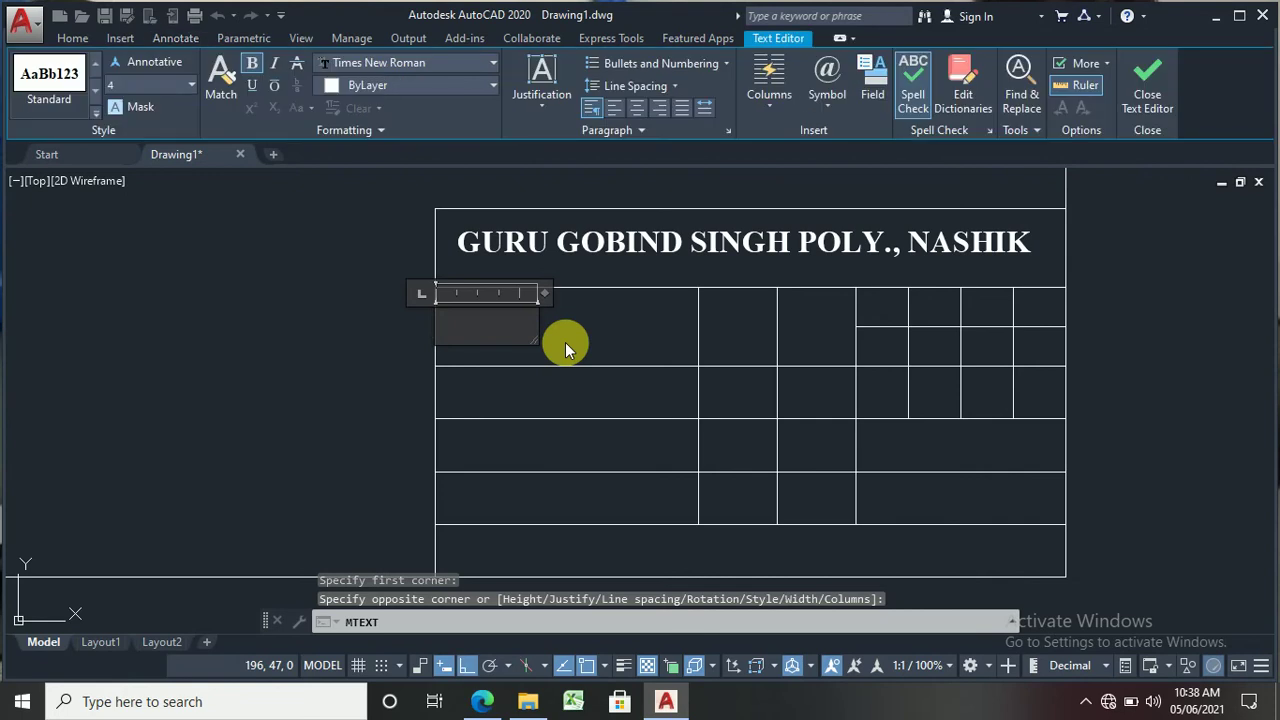
pyautogui.write('n')
pyautogui.press('BackSpace')
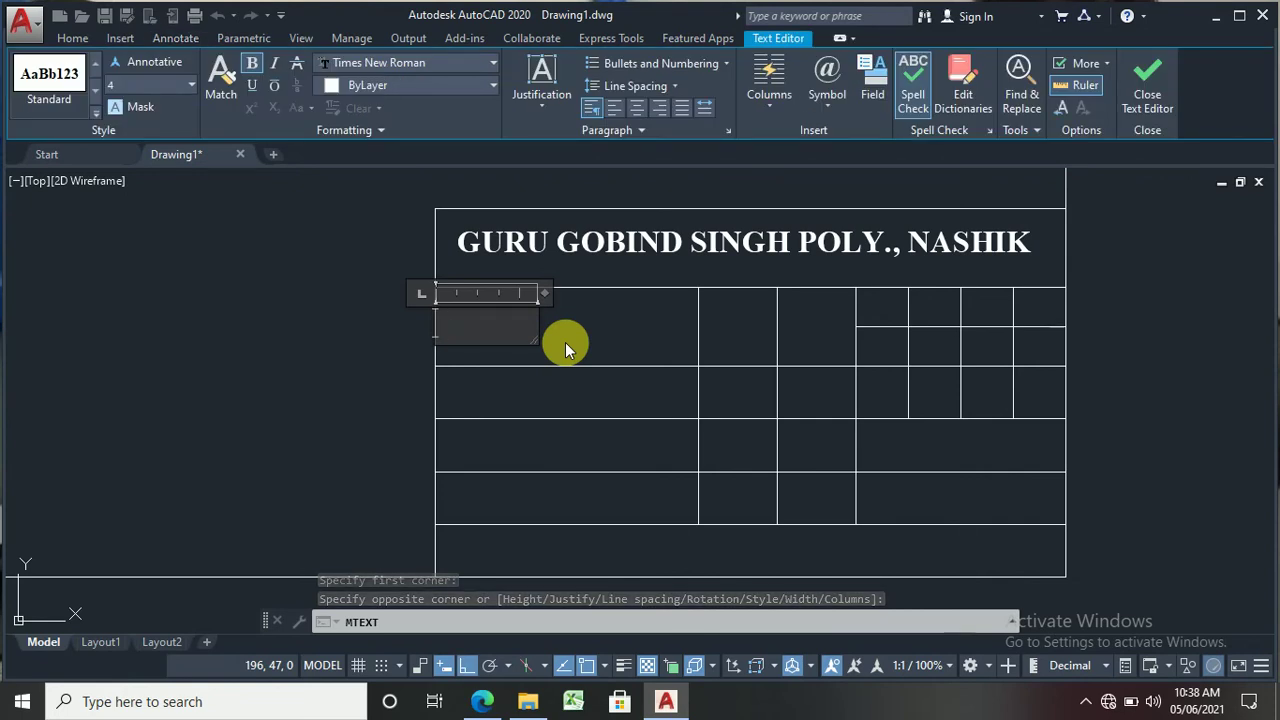
pyautogui.write('Name')
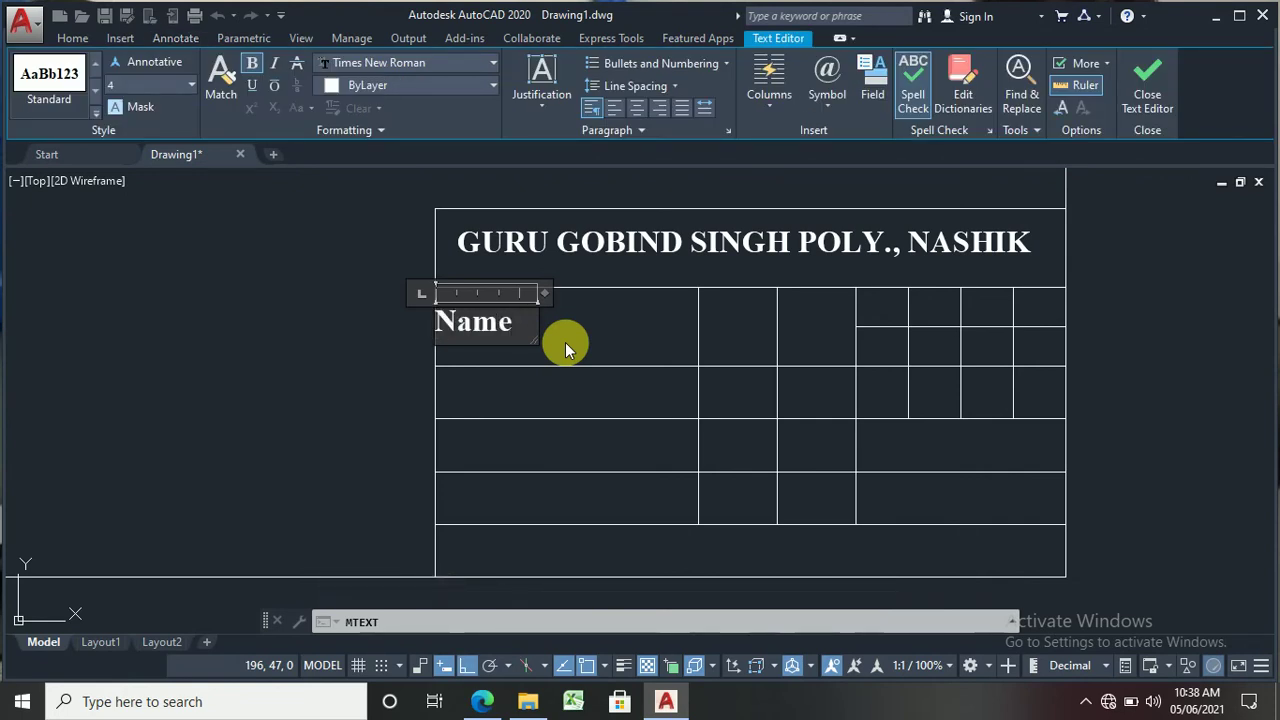
pyautogui.click(524, 396)
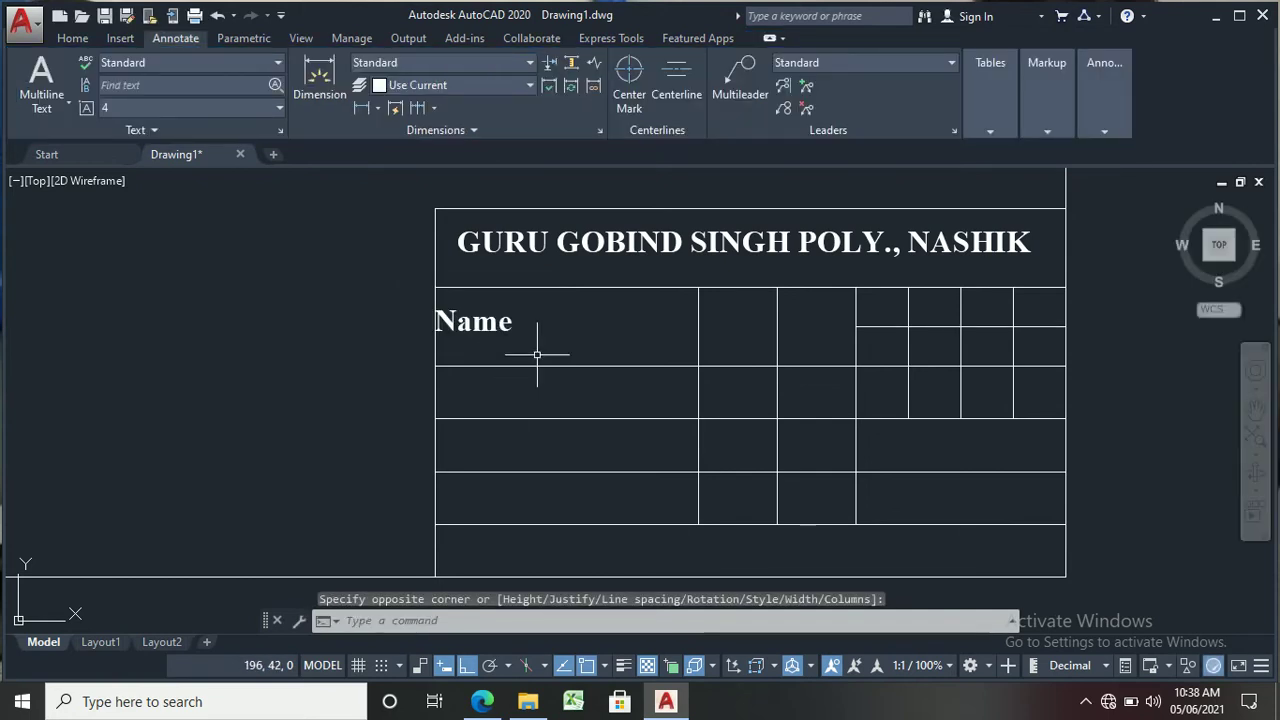
# Step: Copy the "Name" text straight down from its lower-left point into the second row of the title block's first column
pyautogui.click(930, 372)
pyautogui.press('Escape')
pyautogui.write('co')
pyautogui.press('Return')
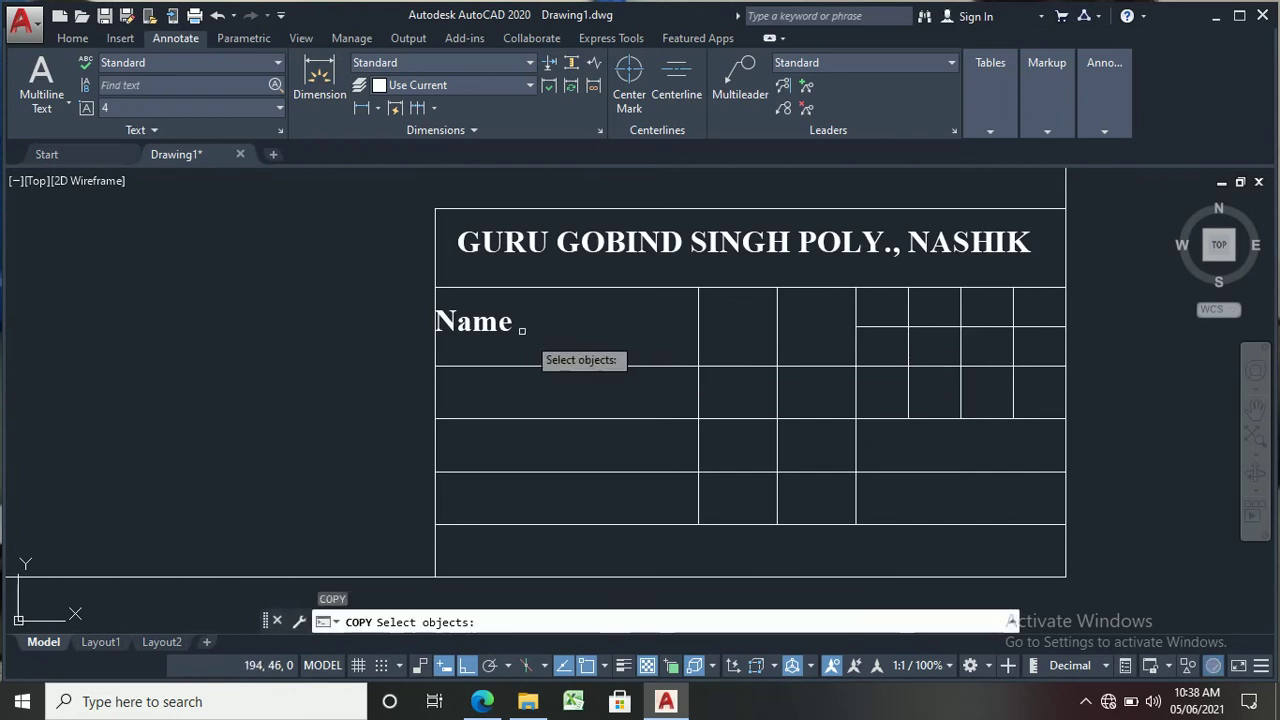
pyautogui.click(500, 325)
pyautogui.press('Return')
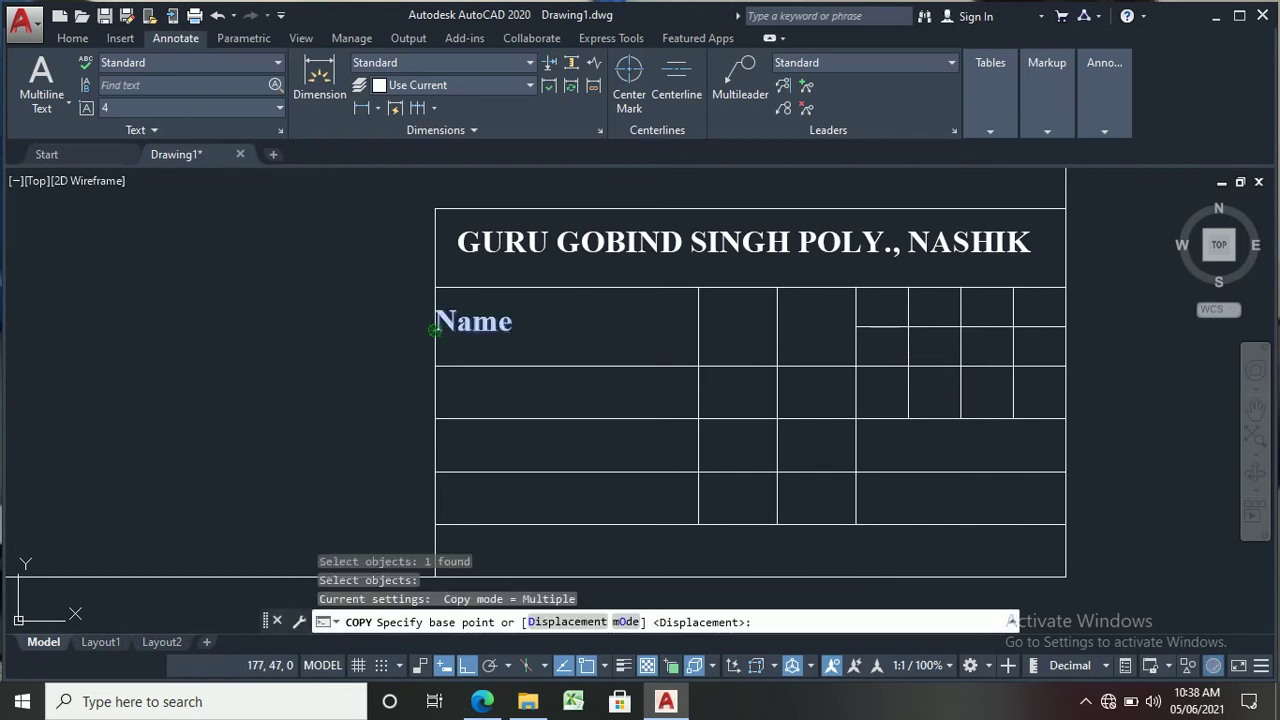
pyautogui.click(437, 329)
pyautogui.scroll(5, 441, 380)
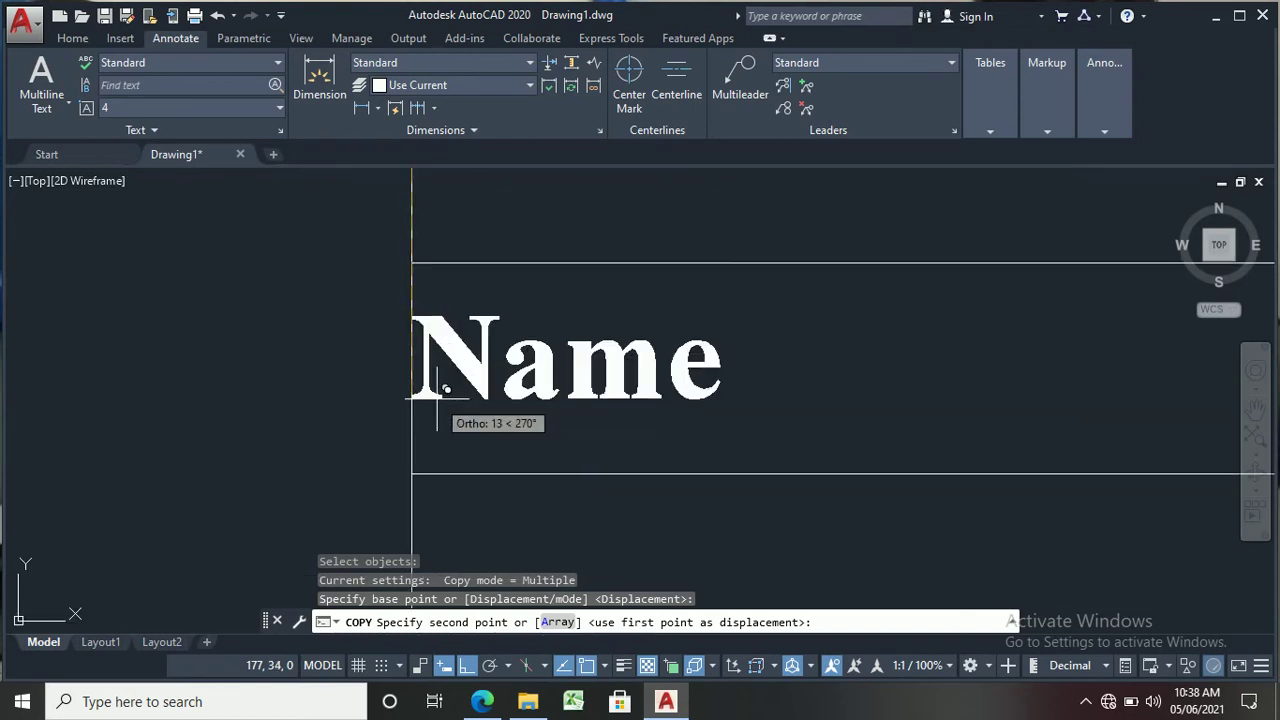
pyautogui.click(441, 420)
# Step: Place three more copies of "Name" straight below, one in each remaining row of the first column, and finish copying
pyautogui.scroll(-3, 439, 440)
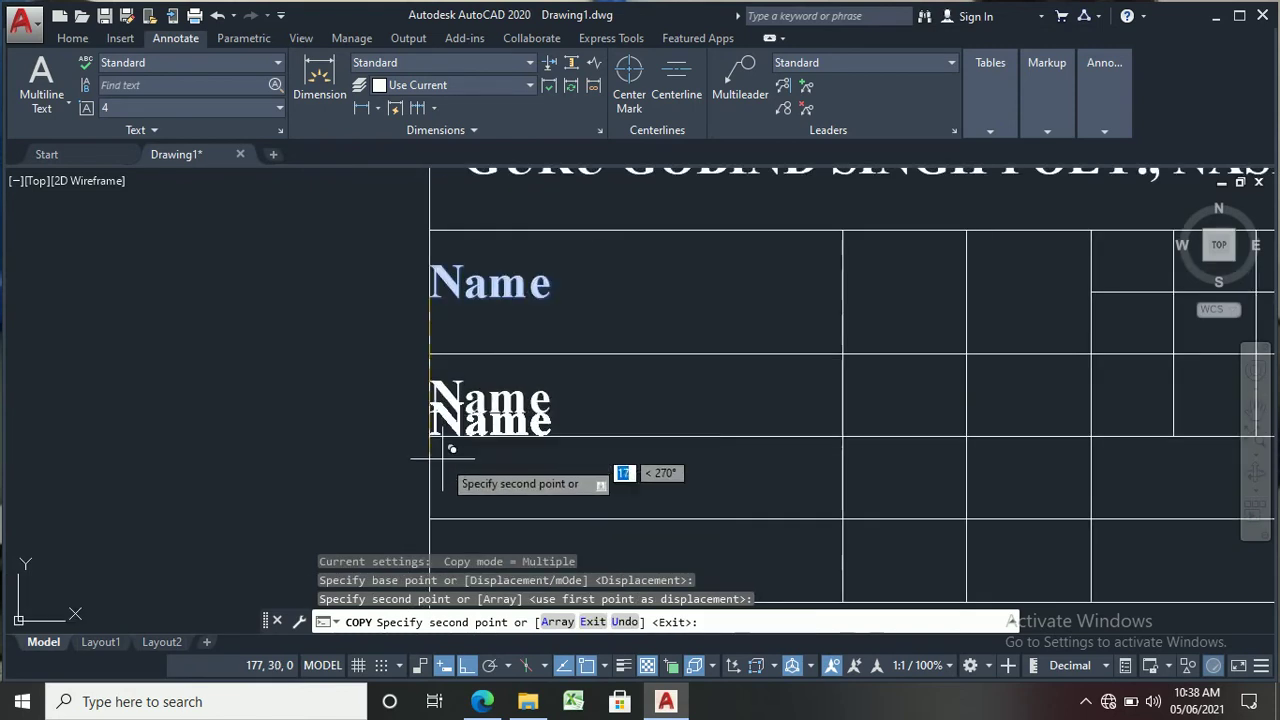
pyautogui.scroll(2, 445, 475)
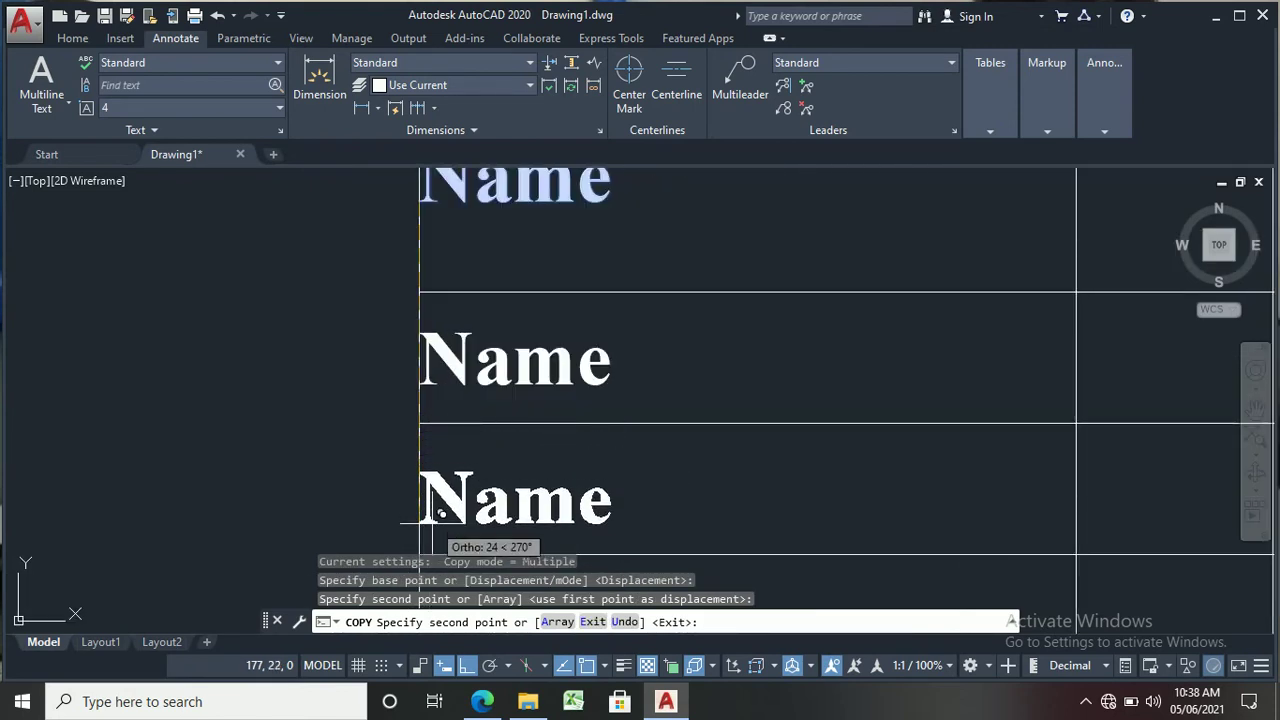
pyautogui.click(470, 455)
pyautogui.scroll(-4, 482, 456)
pyautogui.scroll(2, 470, 498)
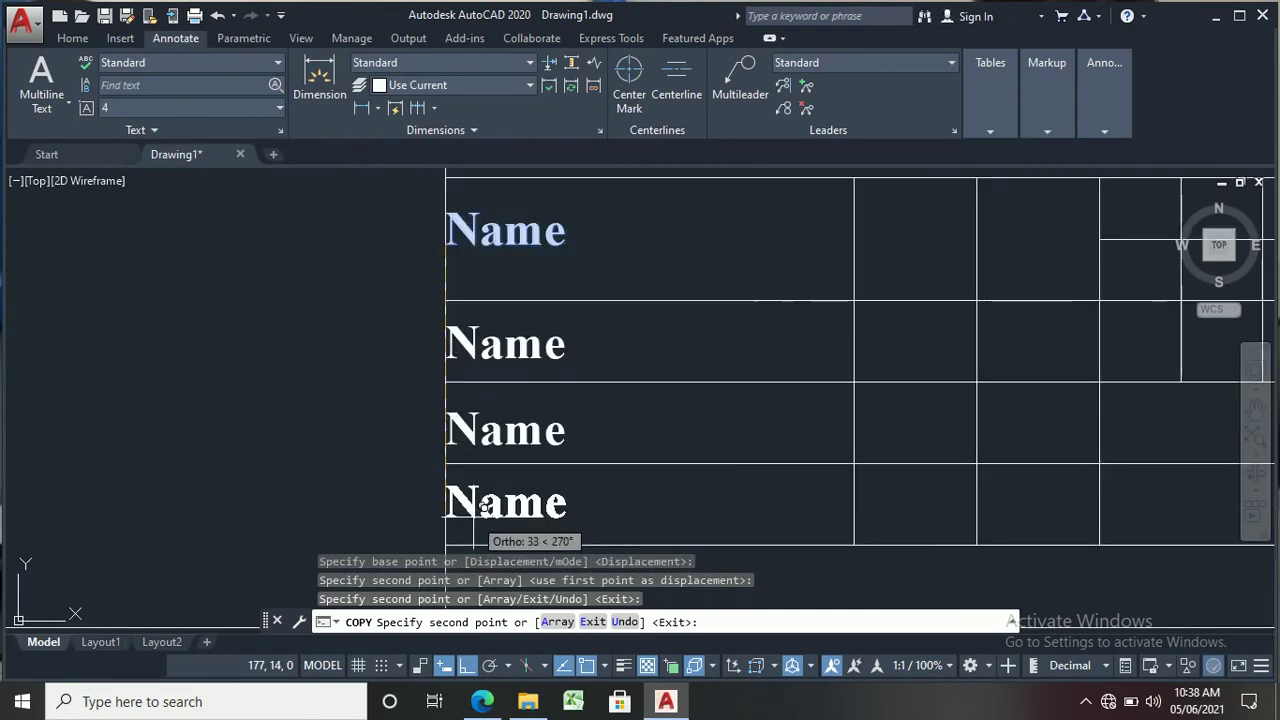
pyautogui.click(470, 506)
pyautogui.scroll(-2, 470, 508)
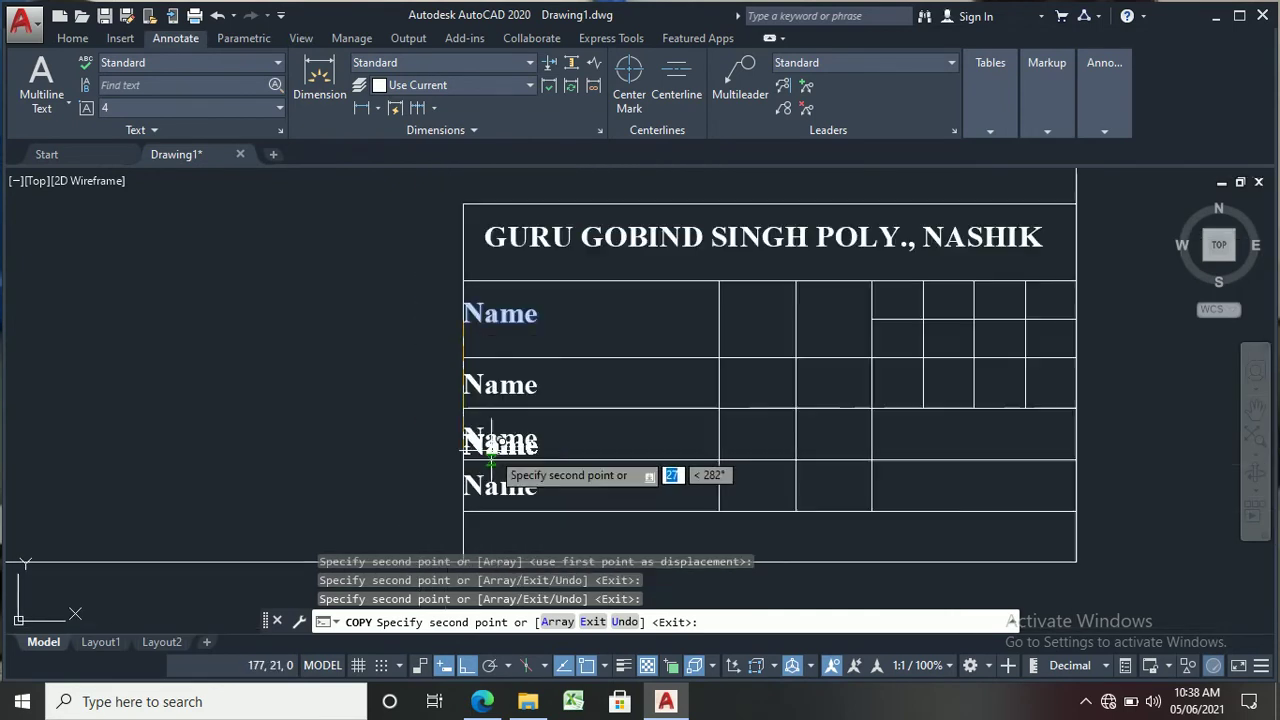
pyautogui.click(466, 548)
pyautogui.press('Escape')
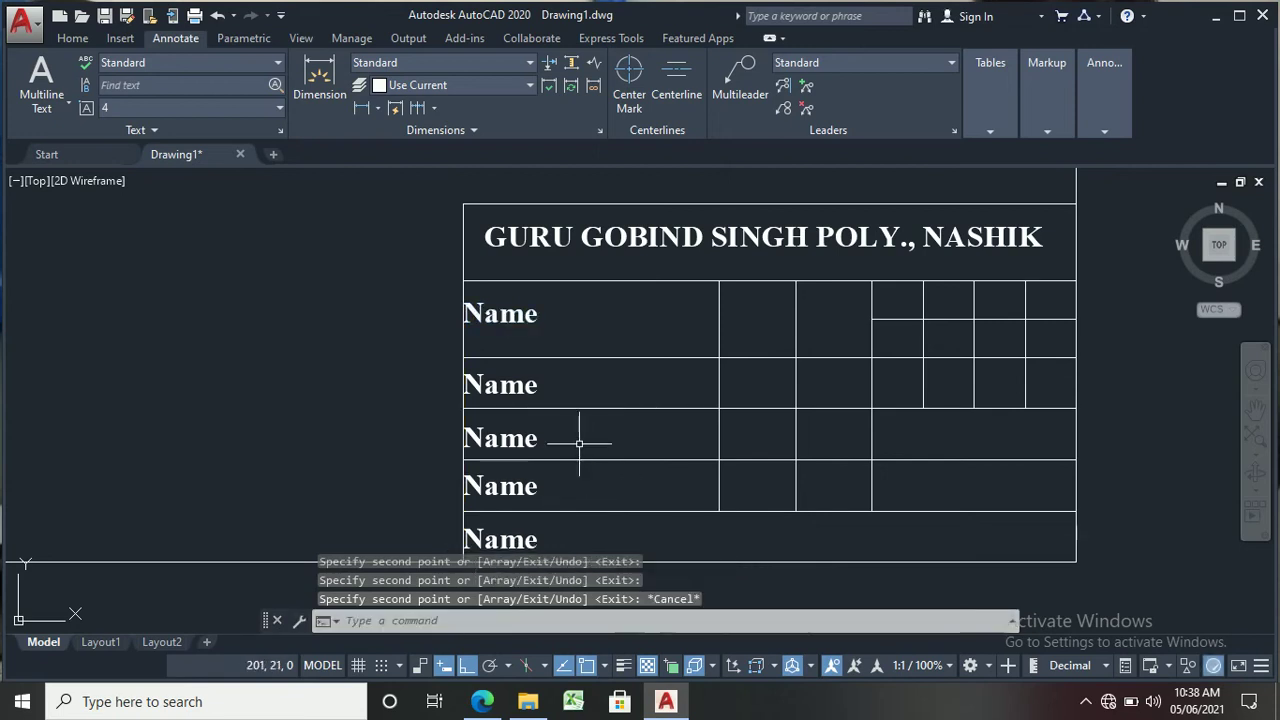
# Step: Check the manual, change the first "Name" copy to "Roll No." and widen its text frame to fit on one line
pyautogui.click(483, 702)
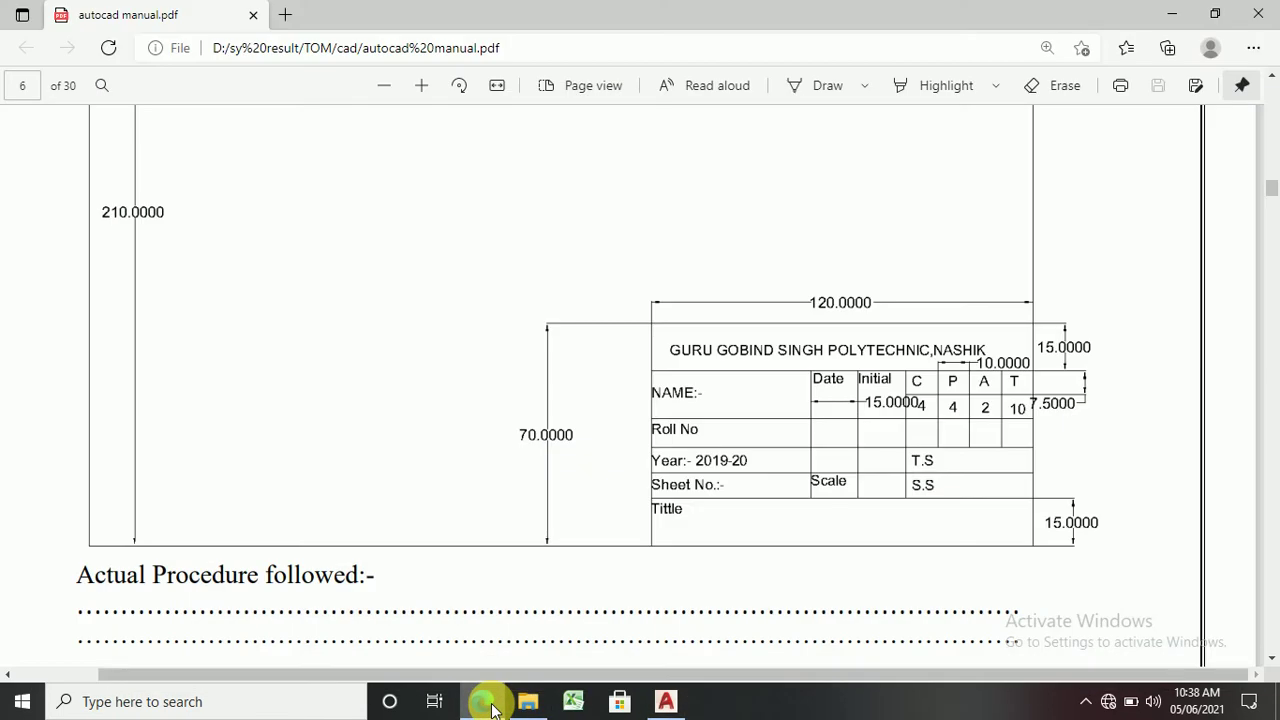
pyautogui.click(491, 706)
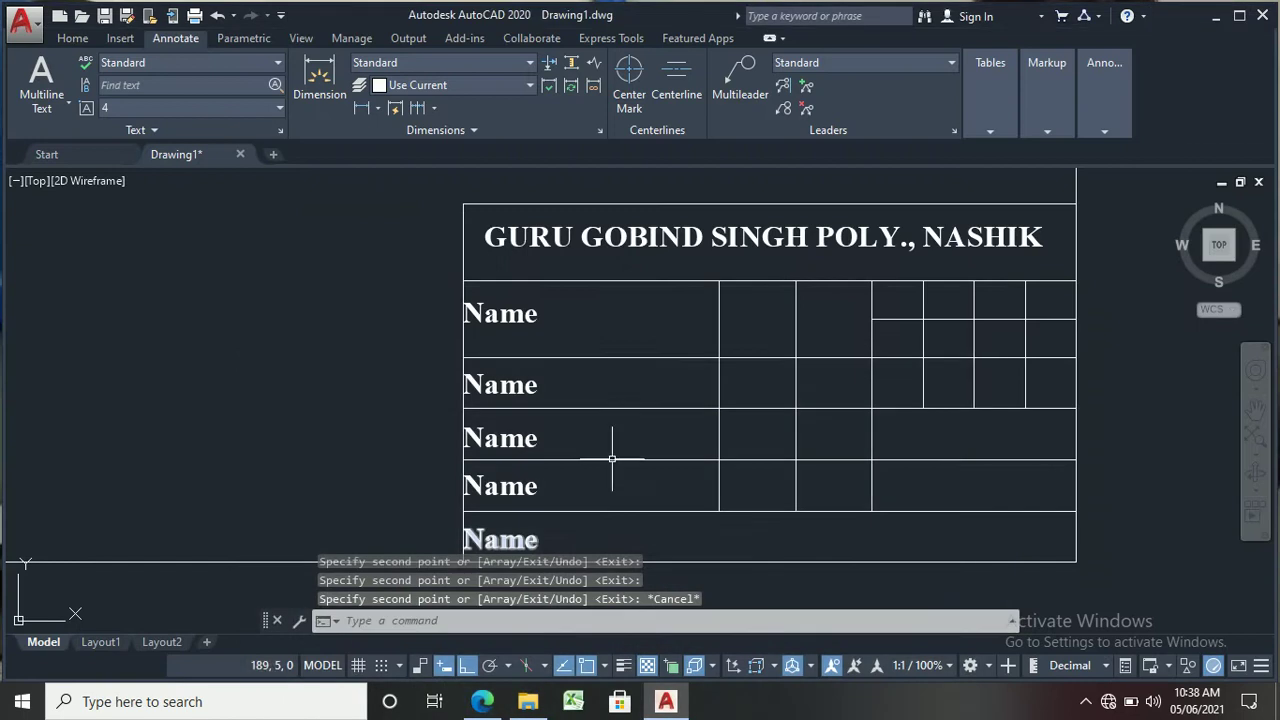
pyautogui.click(506, 390)
pyautogui.doubleClick(509, 392)
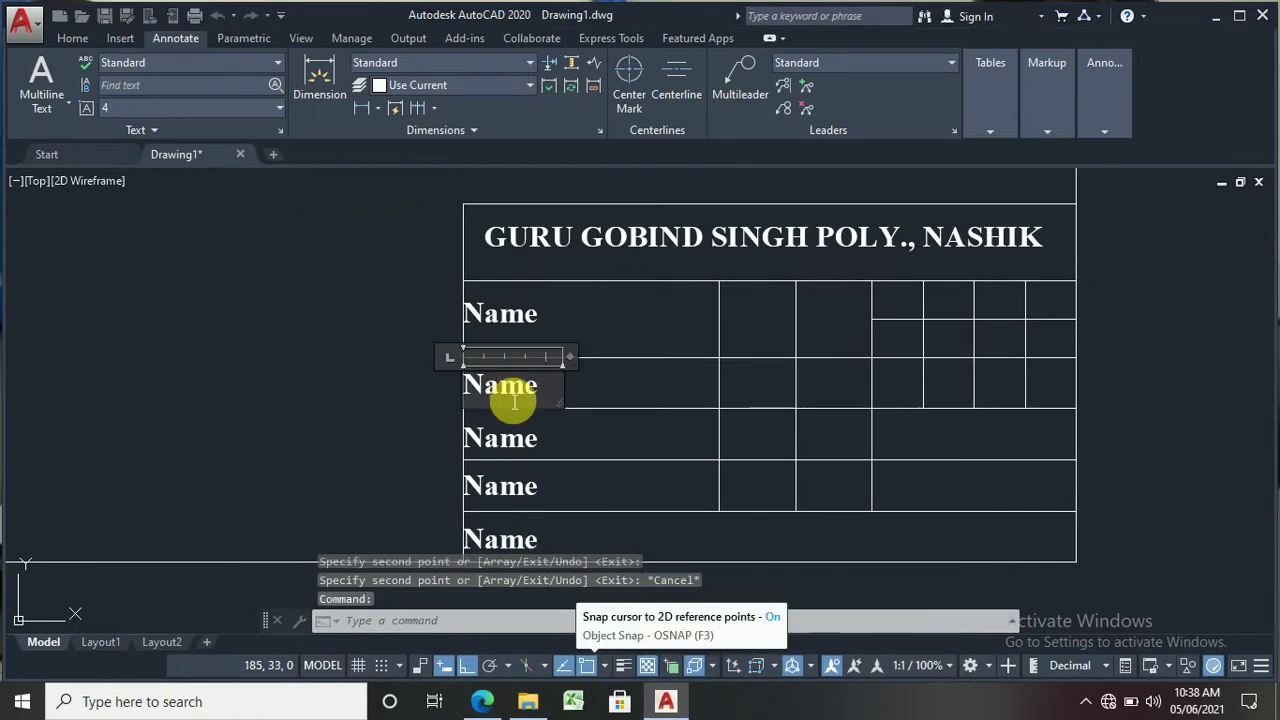
pyautogui.moveTo(549, 391); pyautogui.dragTo(447, 383)
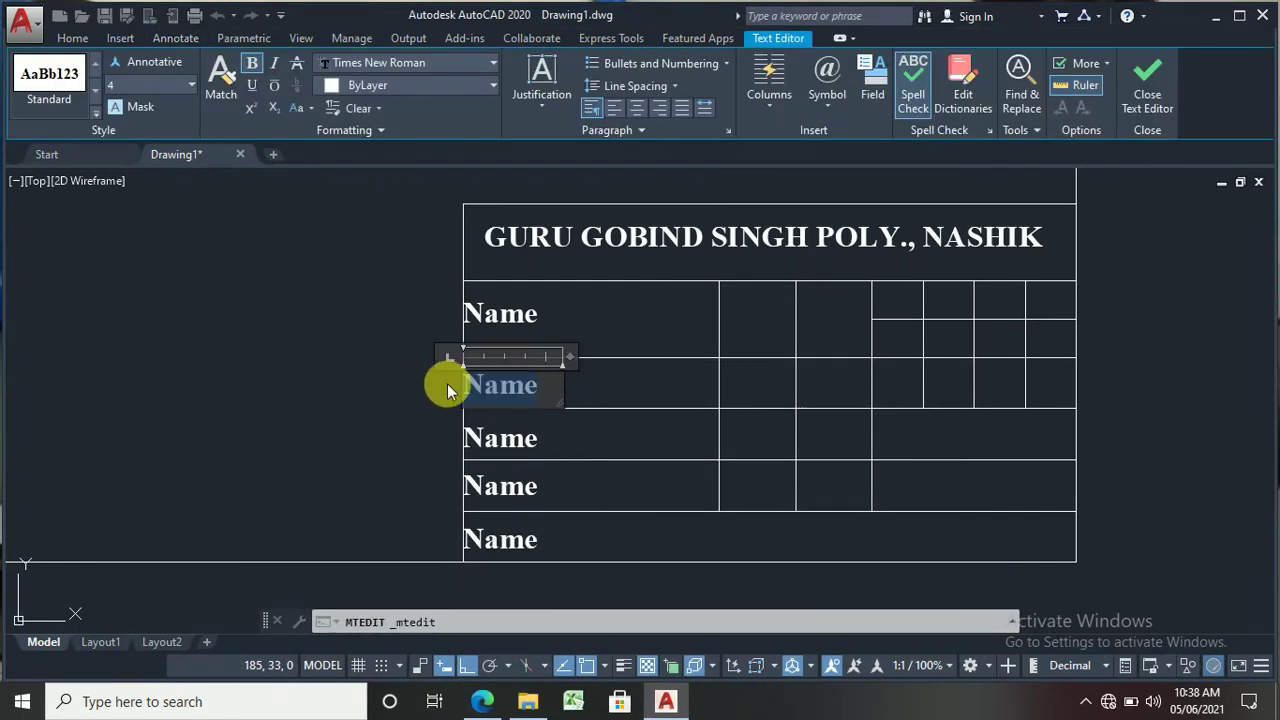
pyautogui.write('Roll ')
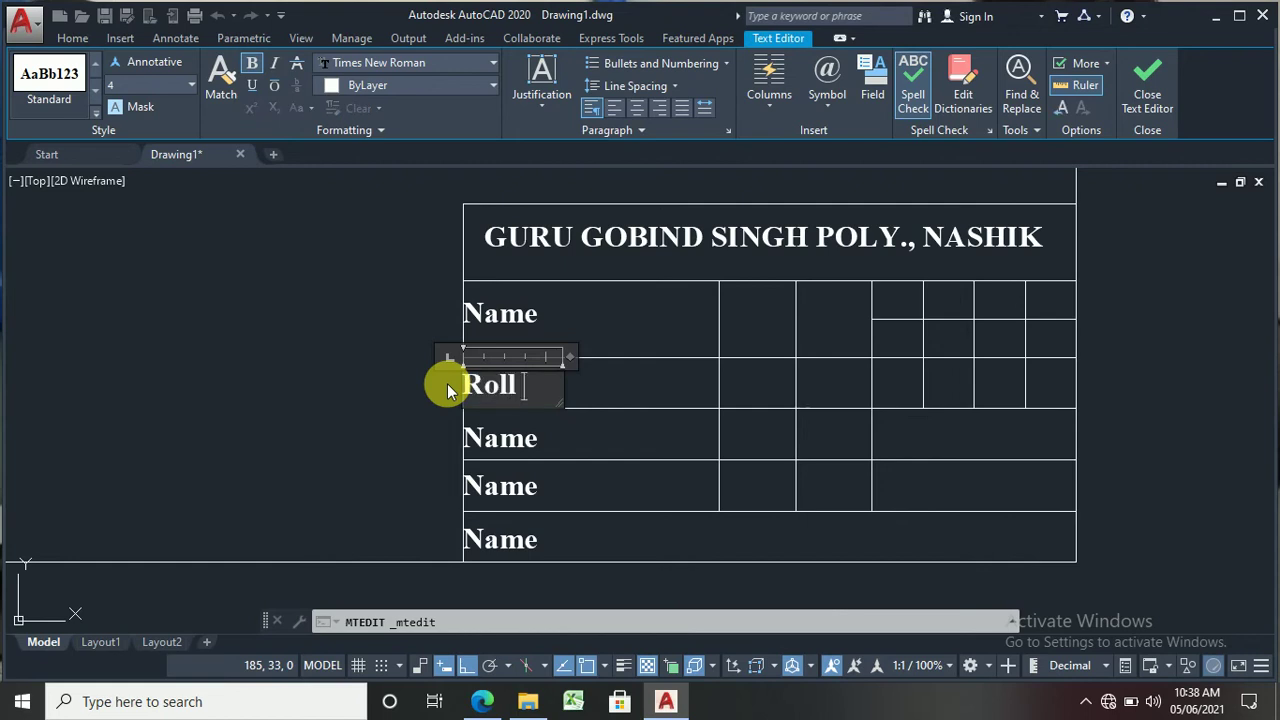
pyautogui.write('No.')
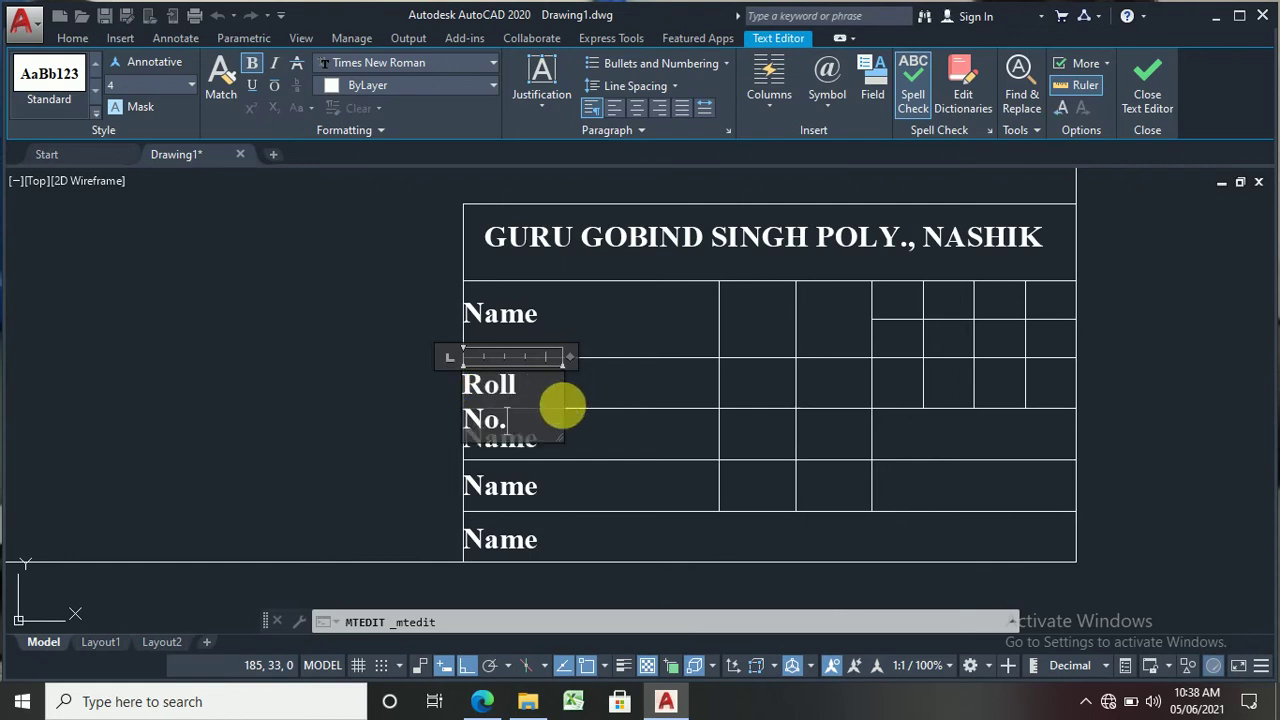
pyautogui.moveTo(565, 445); pyautogui.dragTo(660, 380)
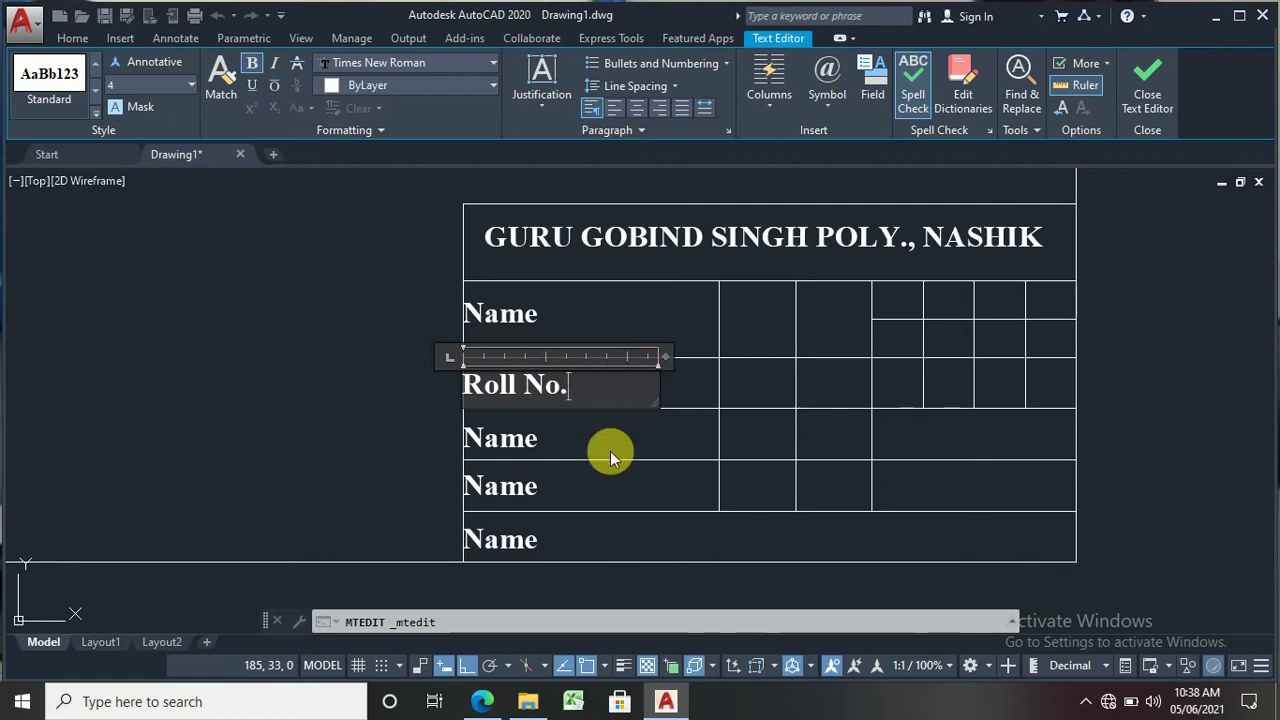
pyautogui.click(610, 451)
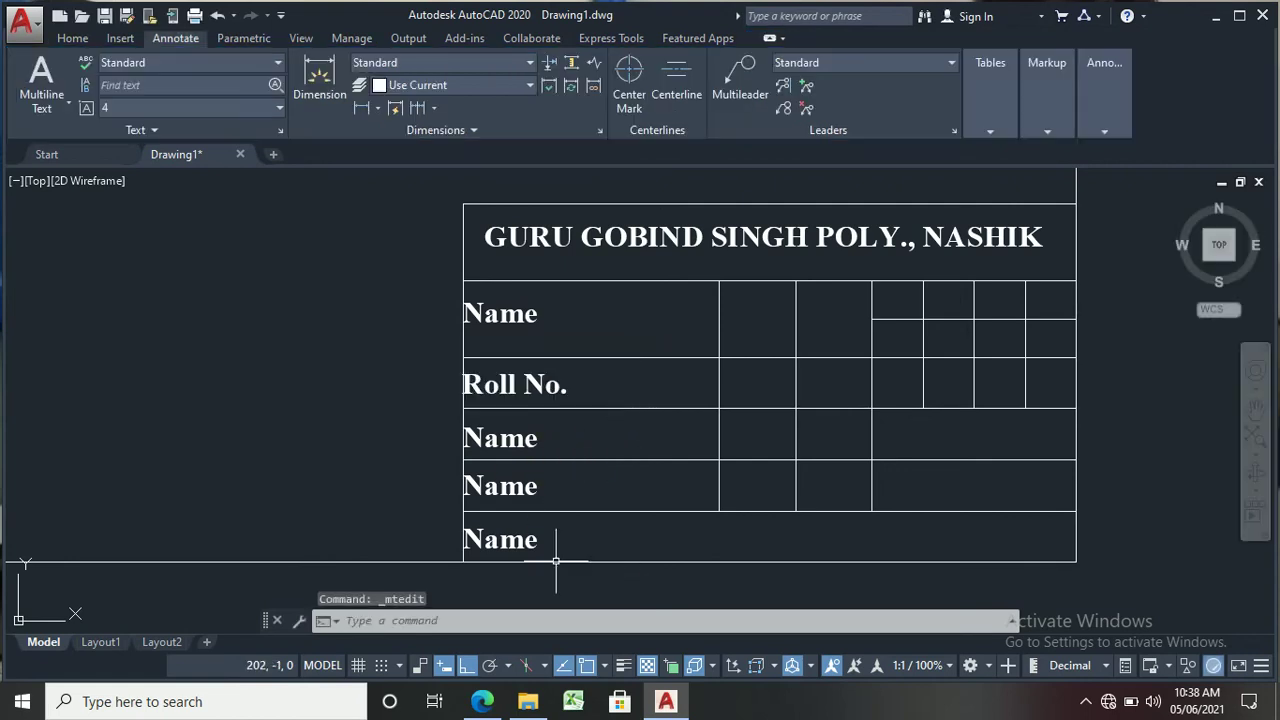
# Step: Check the manual and replace the "Name" copy below "Roll No." with "Year:"
pyautogui.click(485, 703)
pyautogui.click(490, 703)
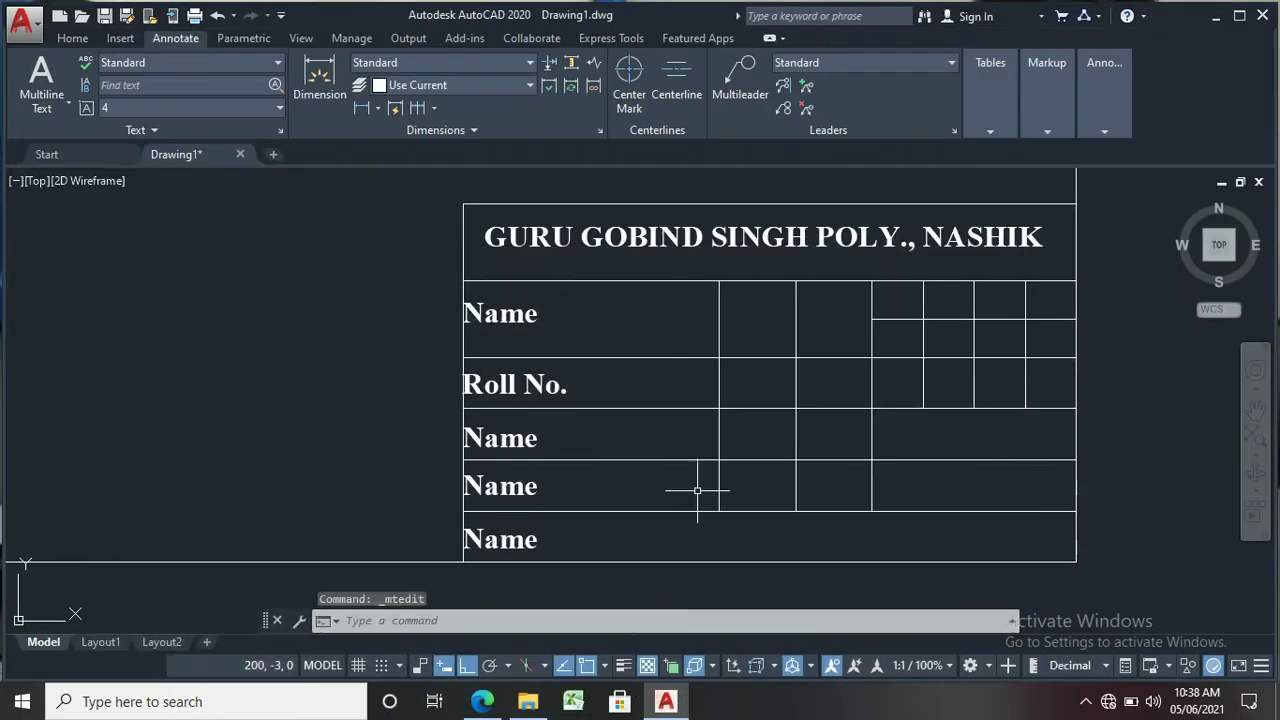
pyautogui.click(500, 438)
pyautogui.doubleClick(512, 446)
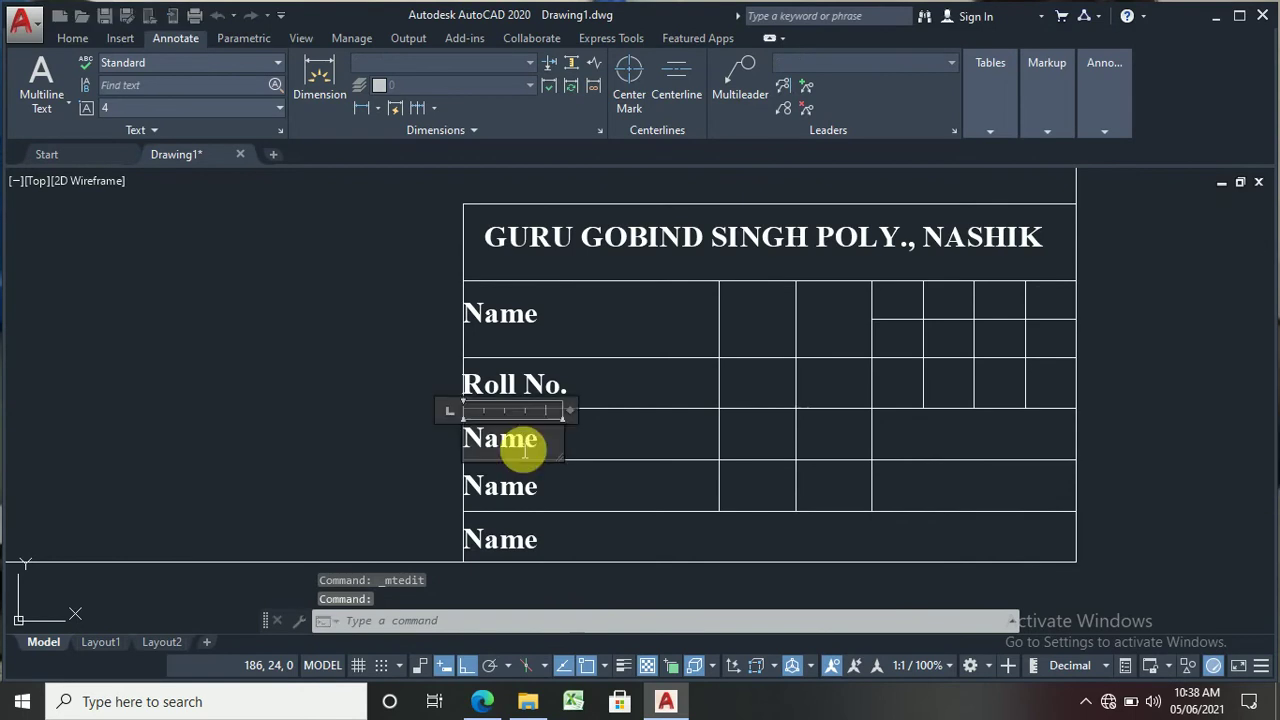
pyautogui.moveTo(543, 443); pyautogui.dragTo(485, 450)
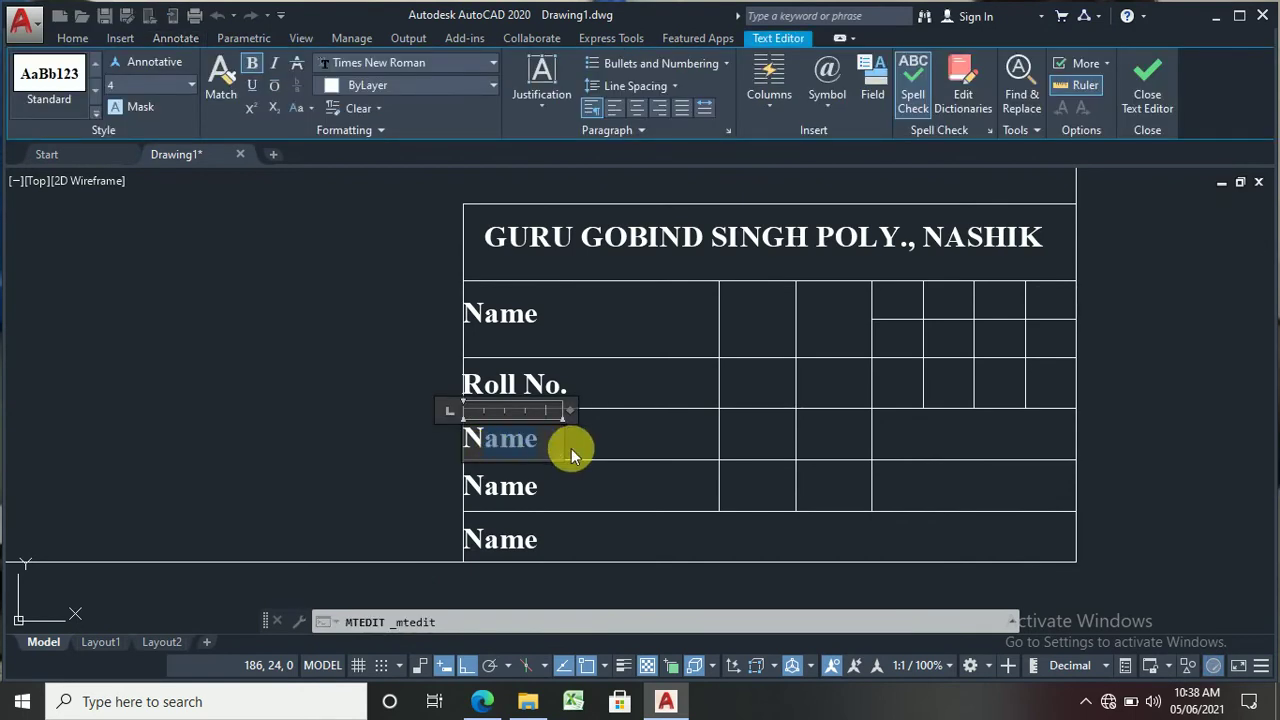
pyautogui.press('Delete')
pyautogui.write('Year')
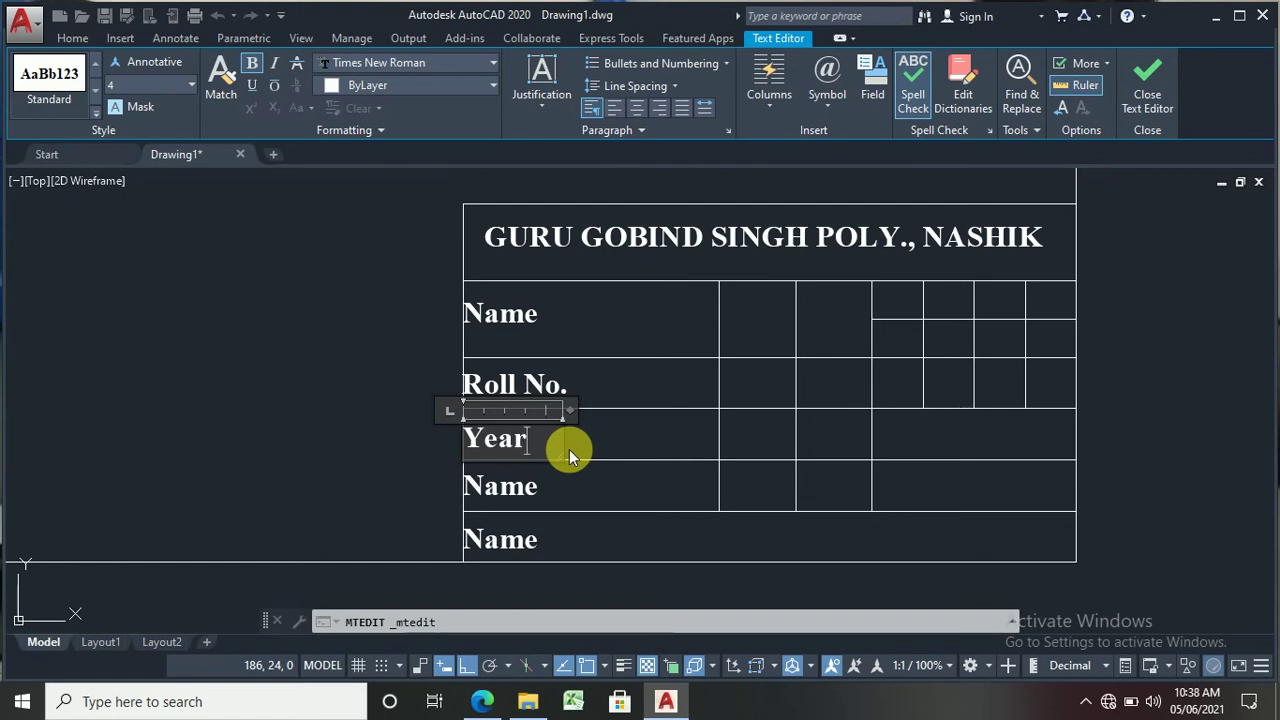
pyautogui.write(':')
pyautogui.click(574, 476)
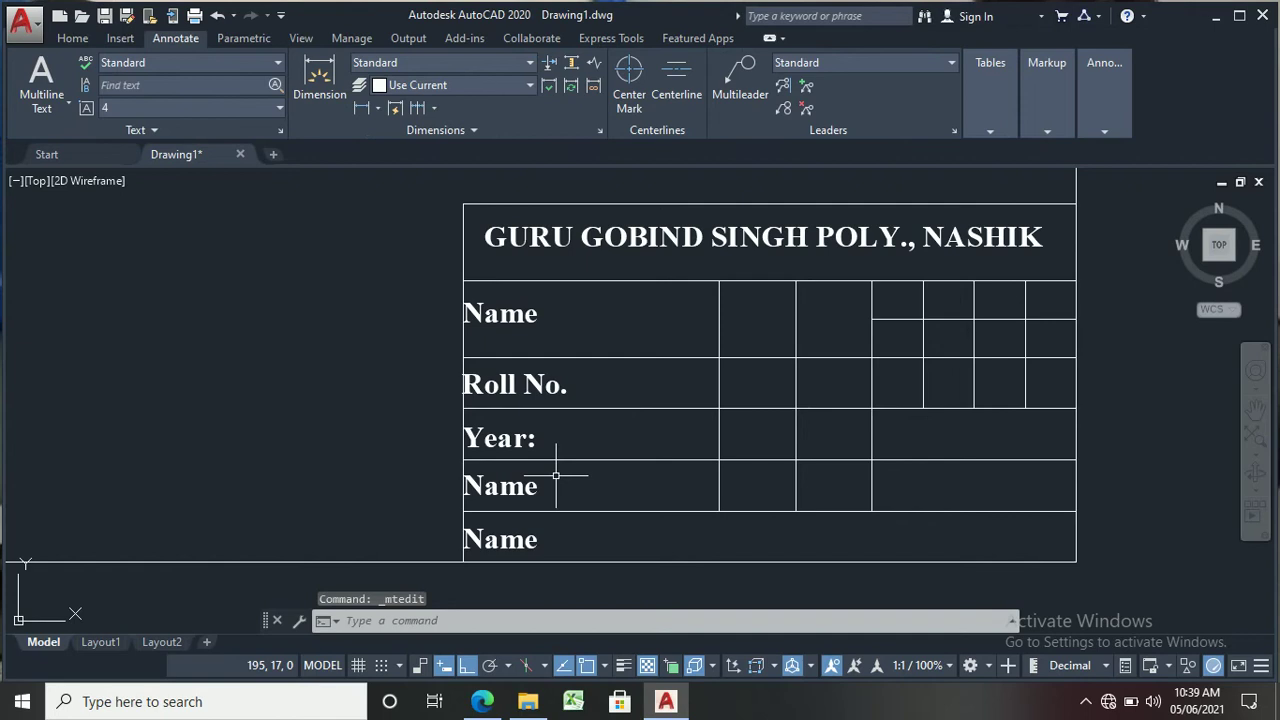
# Step: Check the manual, change the "Name" copy below "Year:" to "Practical No." and widen its text frame to about 42 to fit one line
pyautogui.click(484, 701)
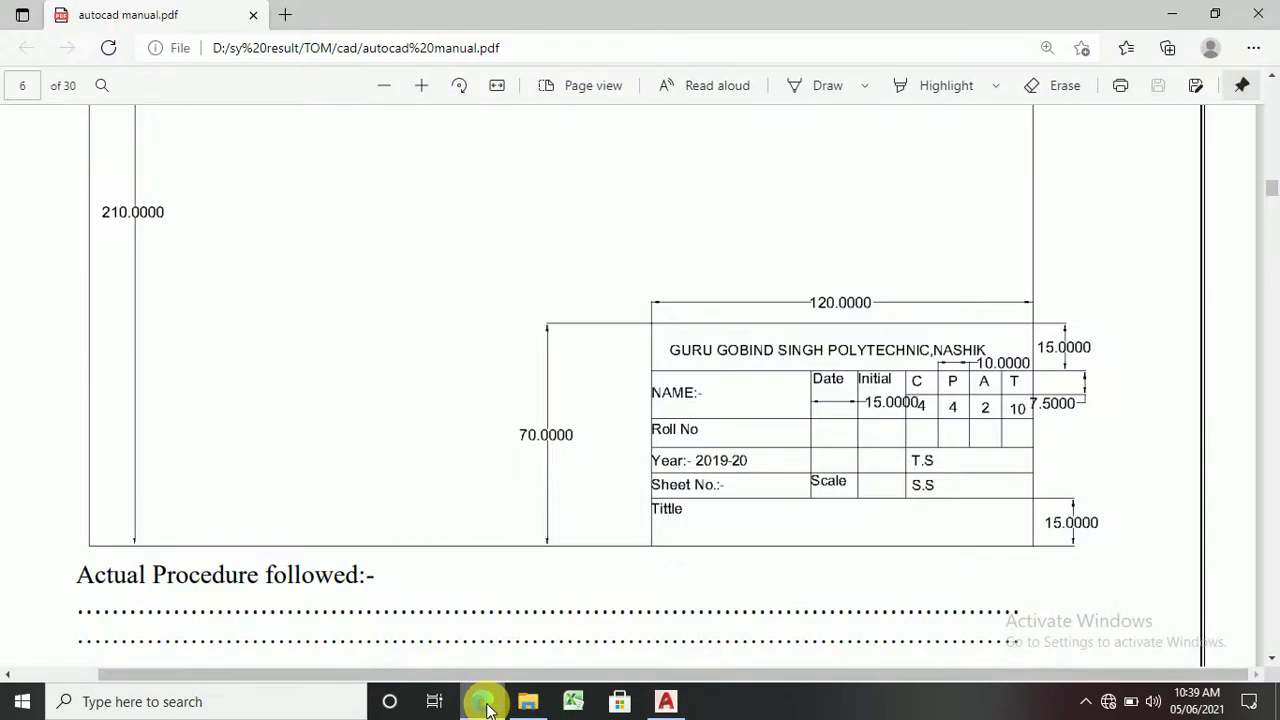
pyautogui.click(484, 701)
pyautogui.click(500, 485)
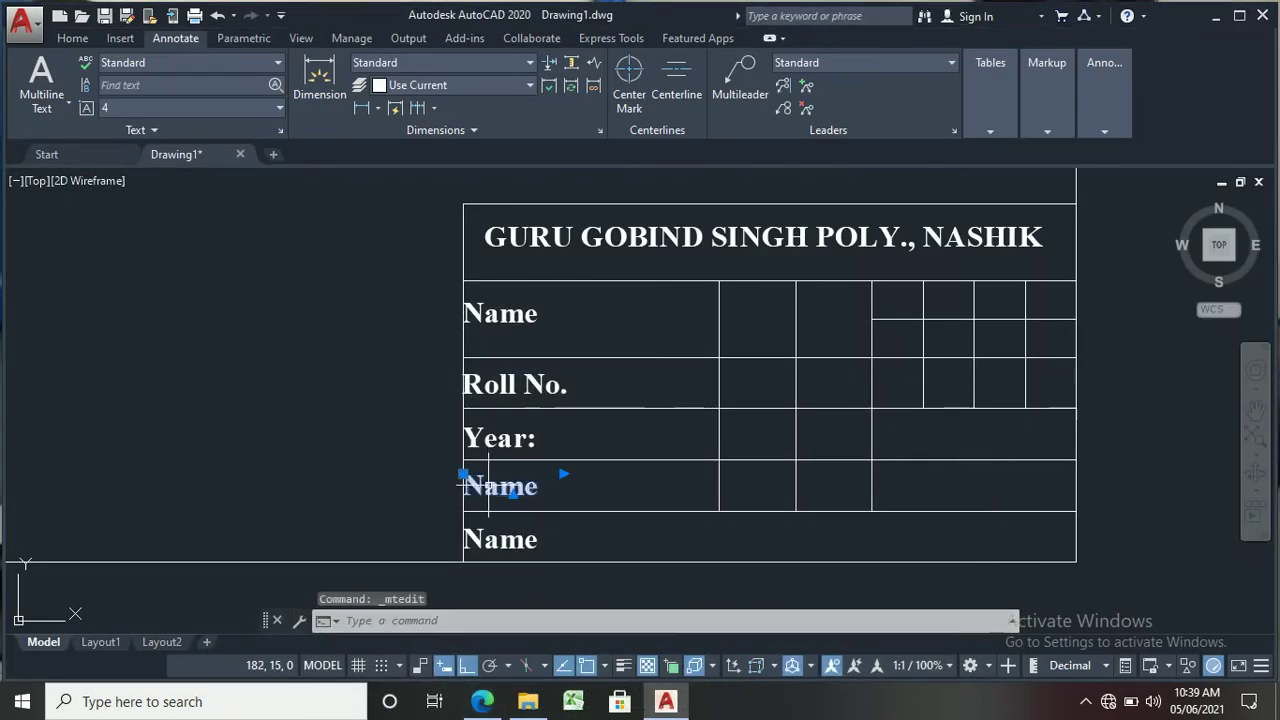
pyautogui.doubleClick(563, 498)
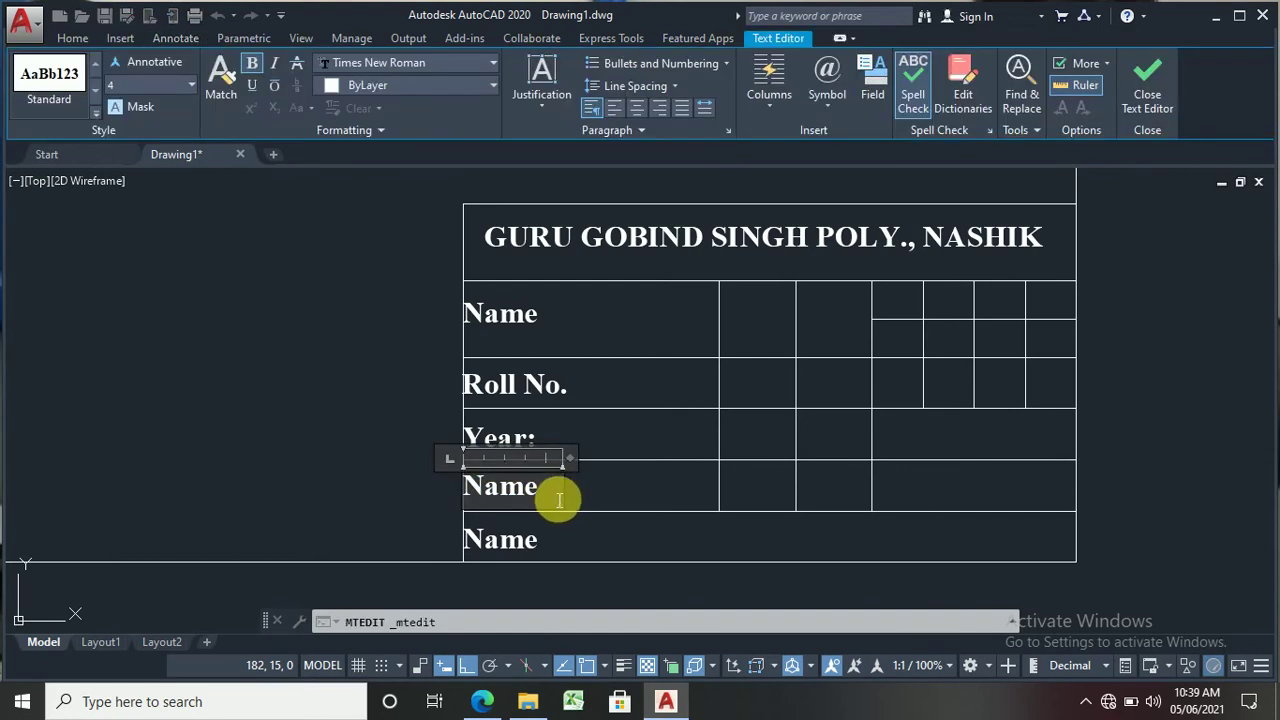
pyautogui.moveTo(563, 498); pyautogui.dragTo(448, 492)
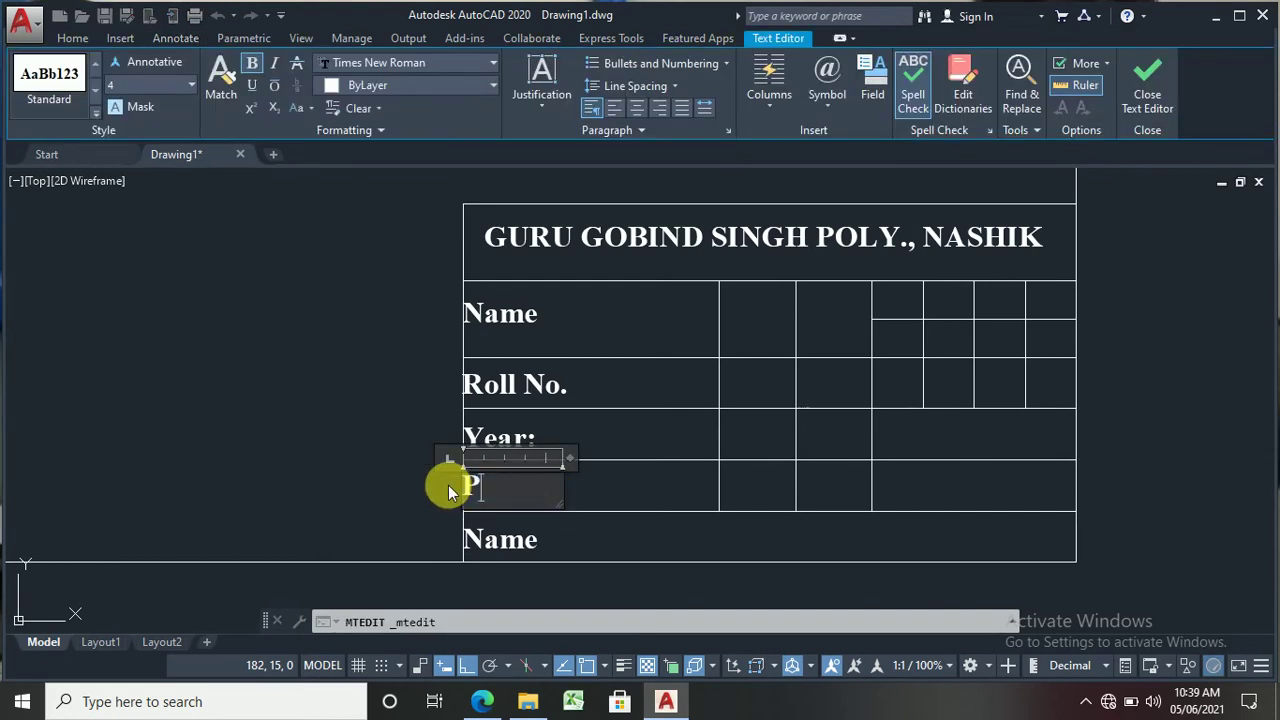
pyautogui.write('Practic')
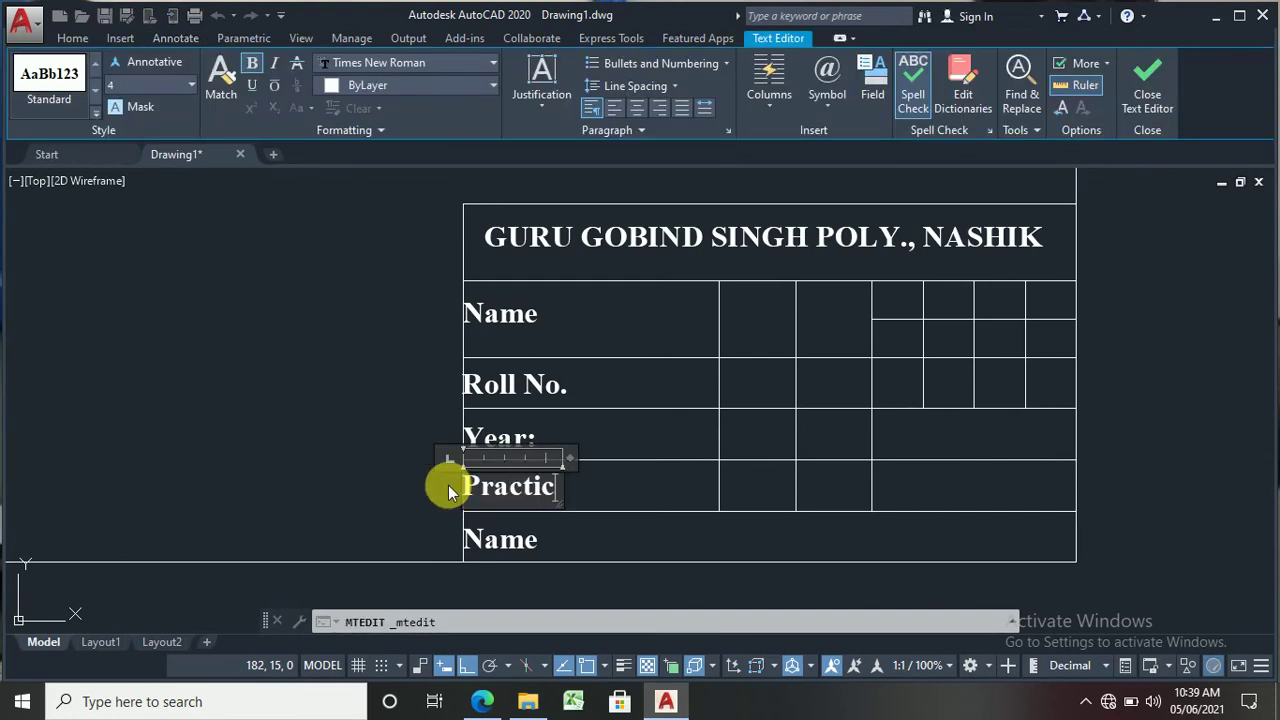
pyautogui.write('al No.')
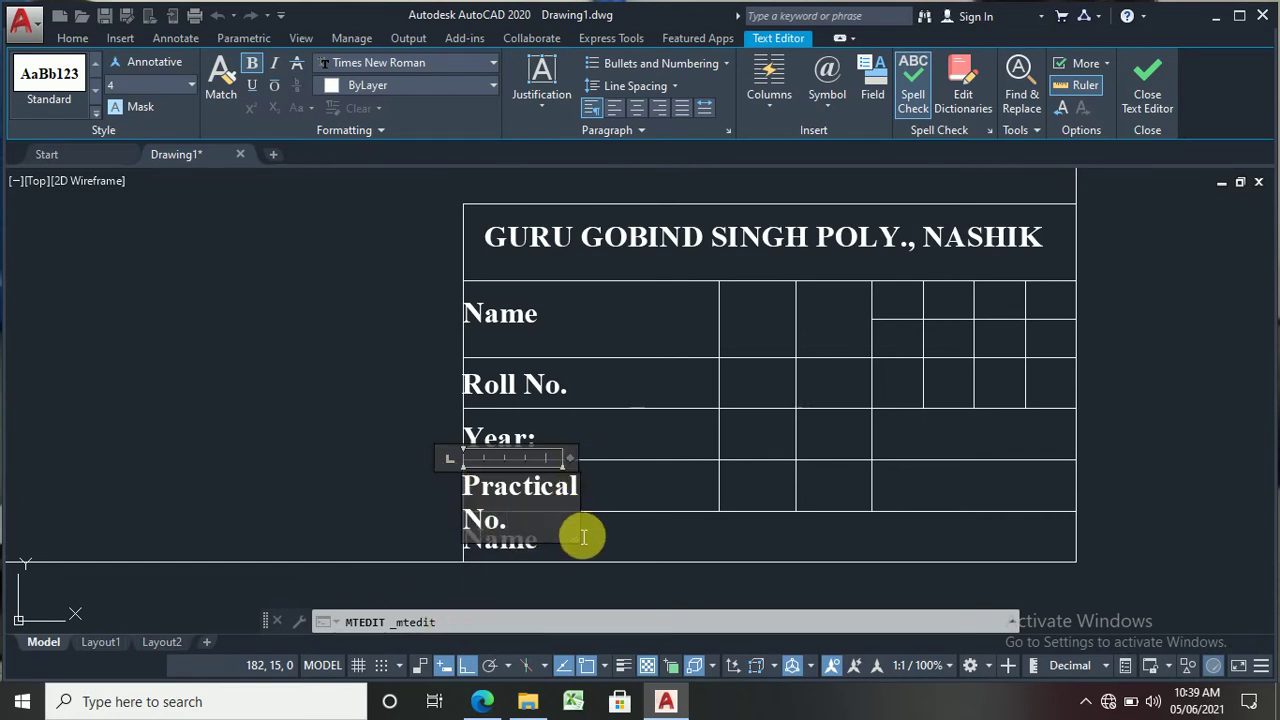
pyautogui.moveTo(574, 537); pyautogui.dragTo(694, 491)
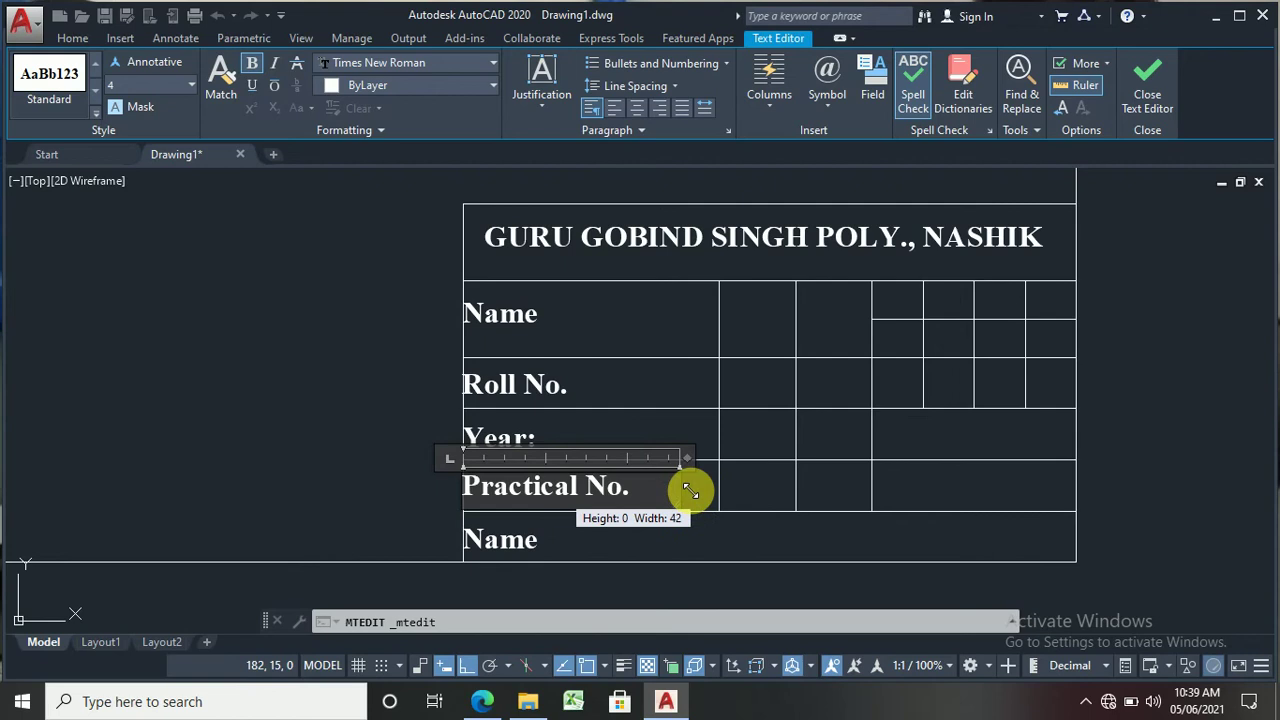
pyautogui.click(786, 531)
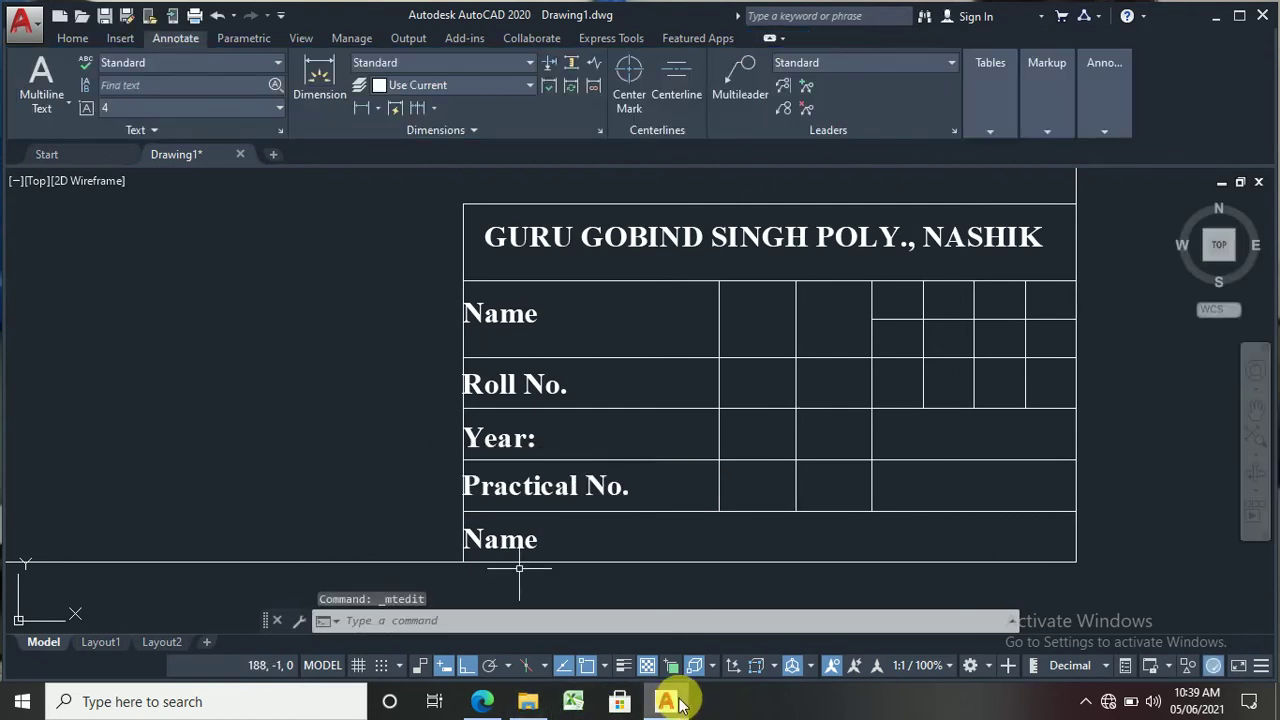
# Step: Check the manual and replace the "Name" copy in the bottom row with "Title:-", correcting the spelling with the suggested "Title"
pyautogui.click(484, 704)
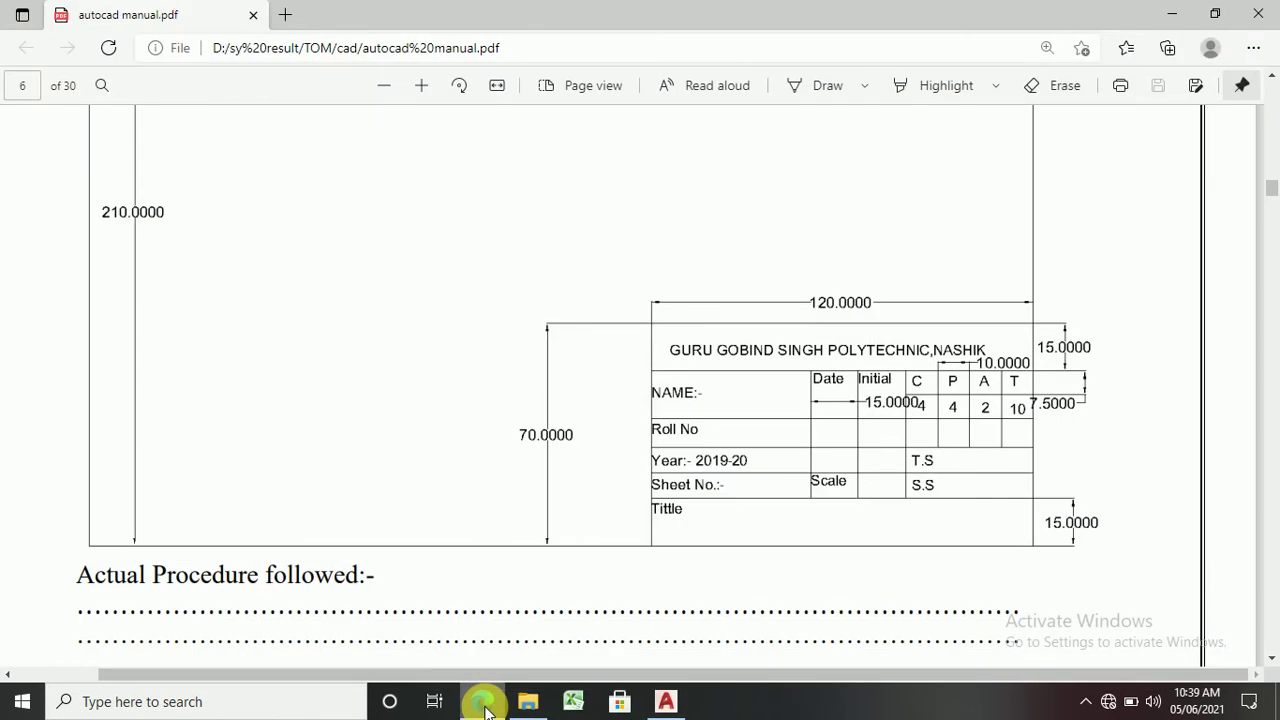
pyautogui.click(666, 701)
pyautogui.doubleClick(519, 541)
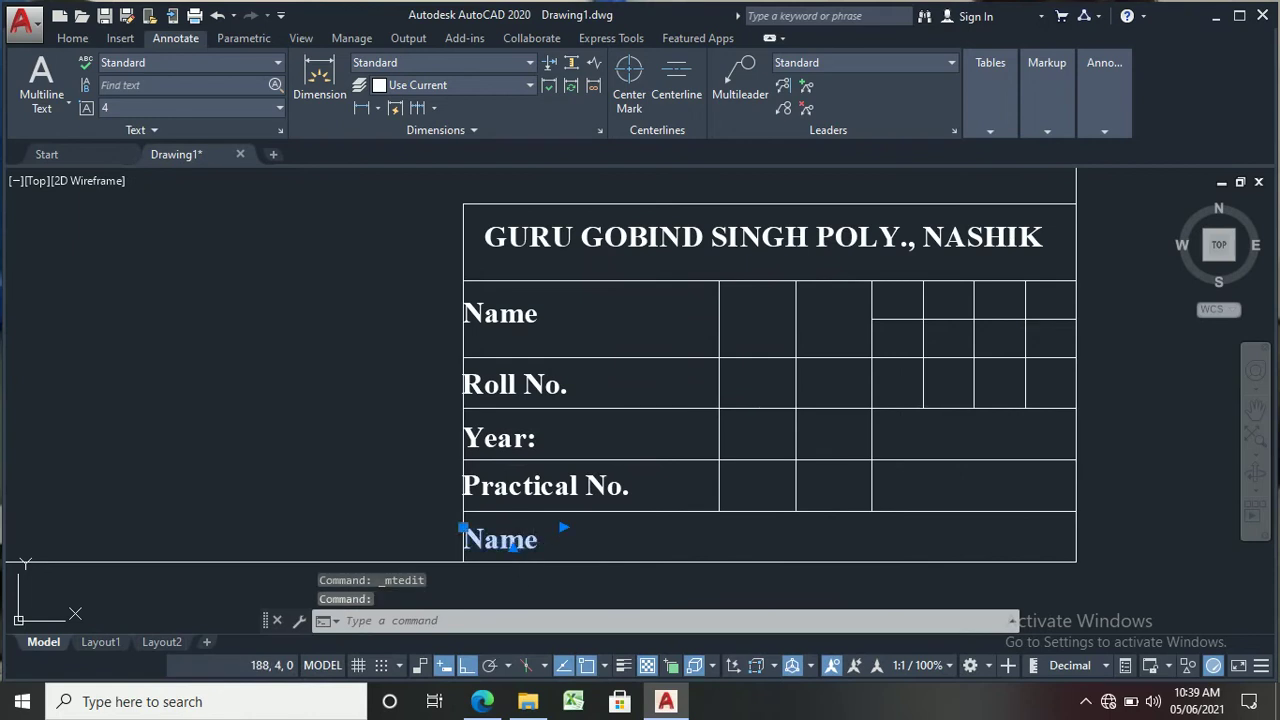
pyautogui.doubleClick(529, 537)
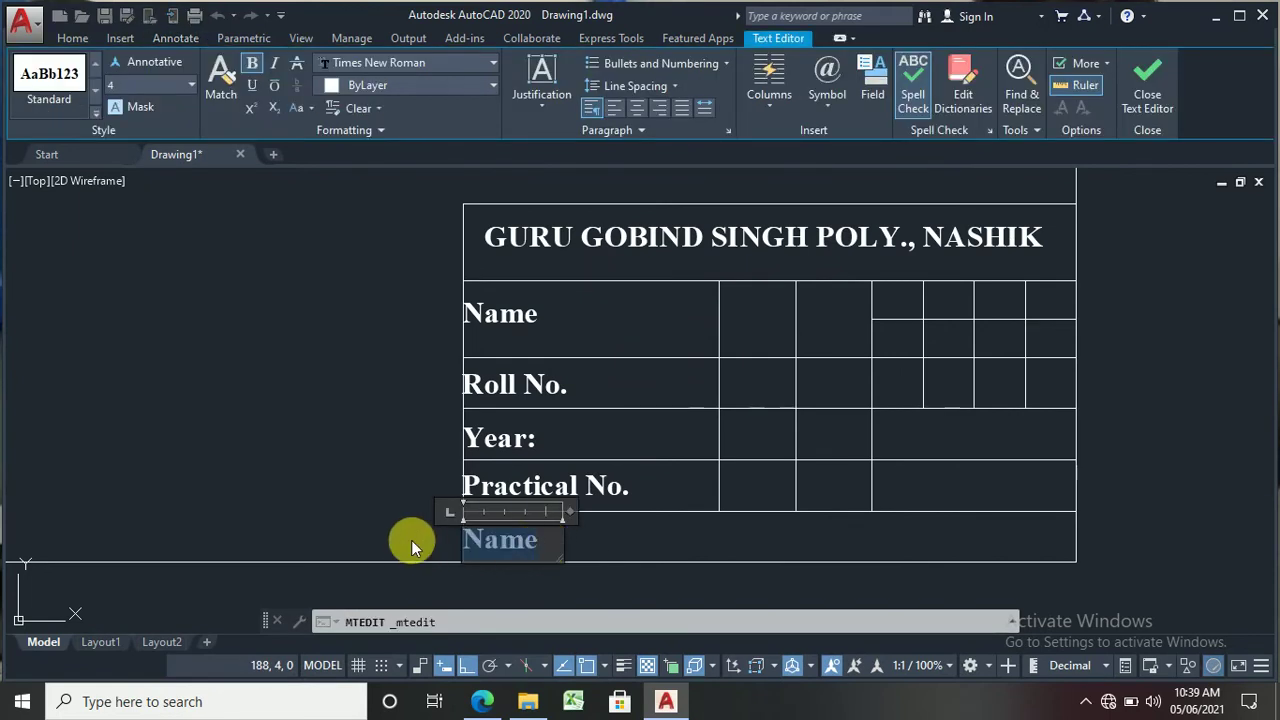
pyautogui.write('Tittl')
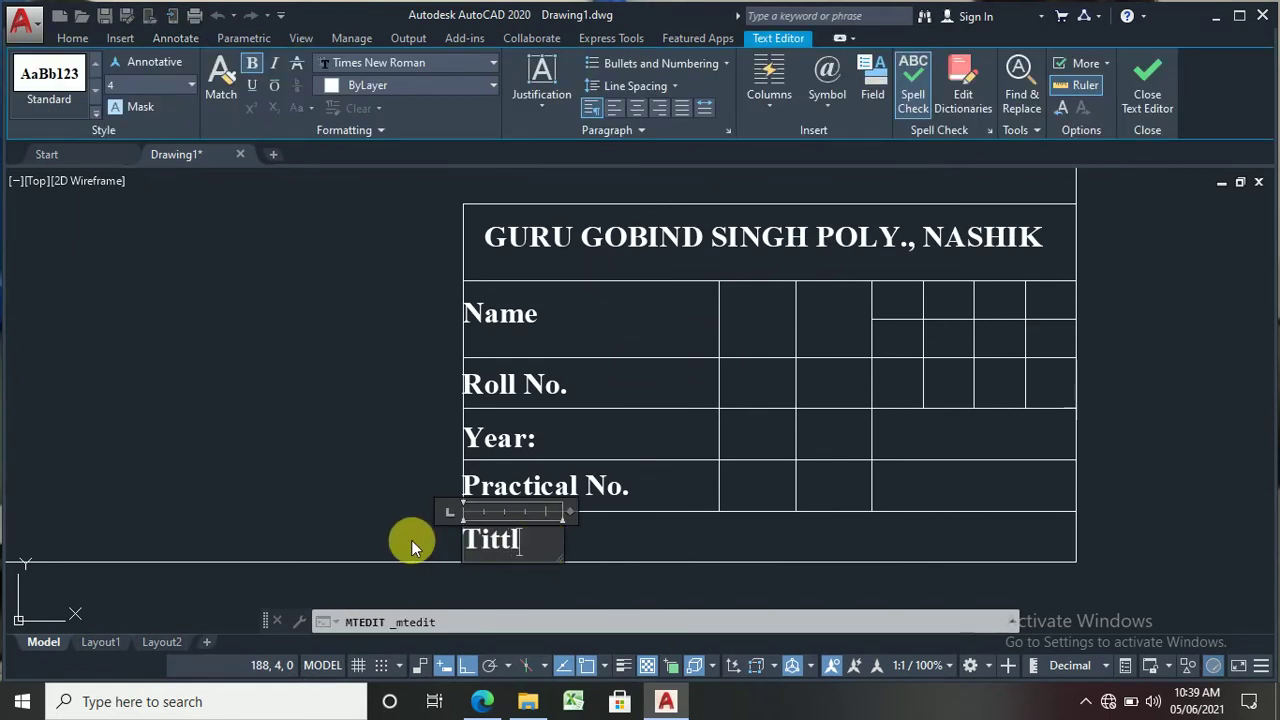
pyautogui.write('e:-')
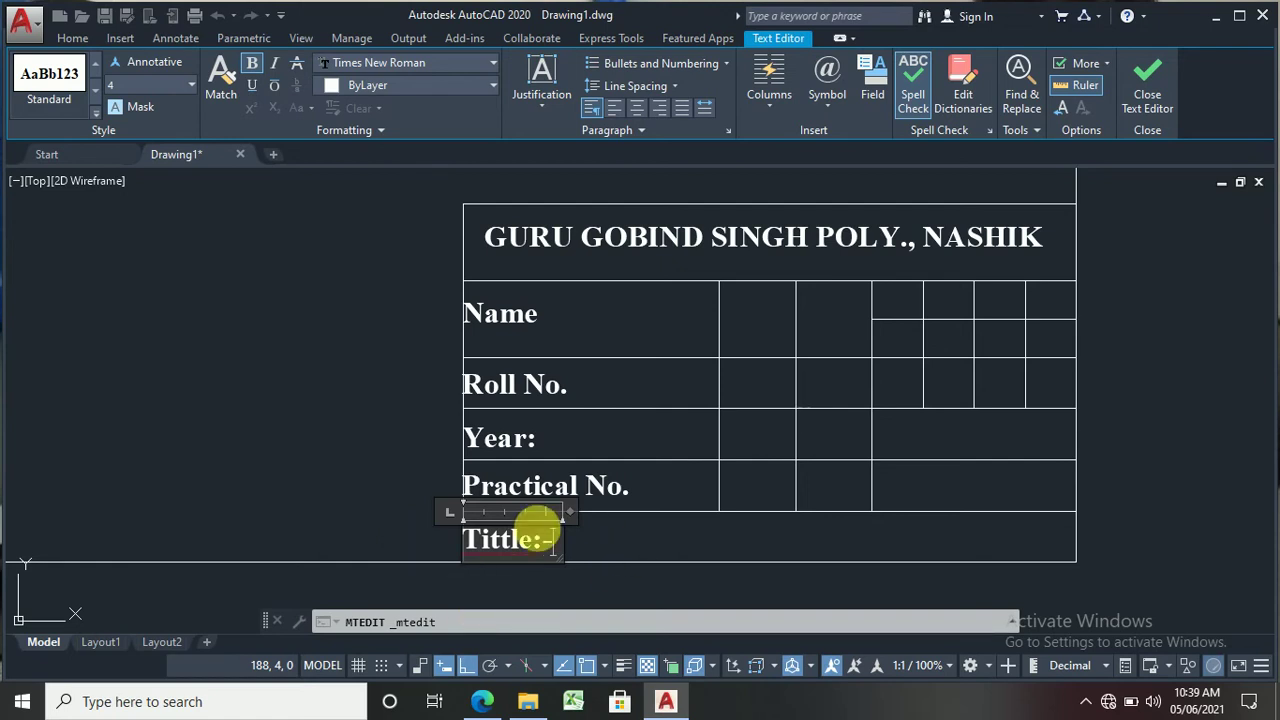
pyautogui.rightClick(499, 541)
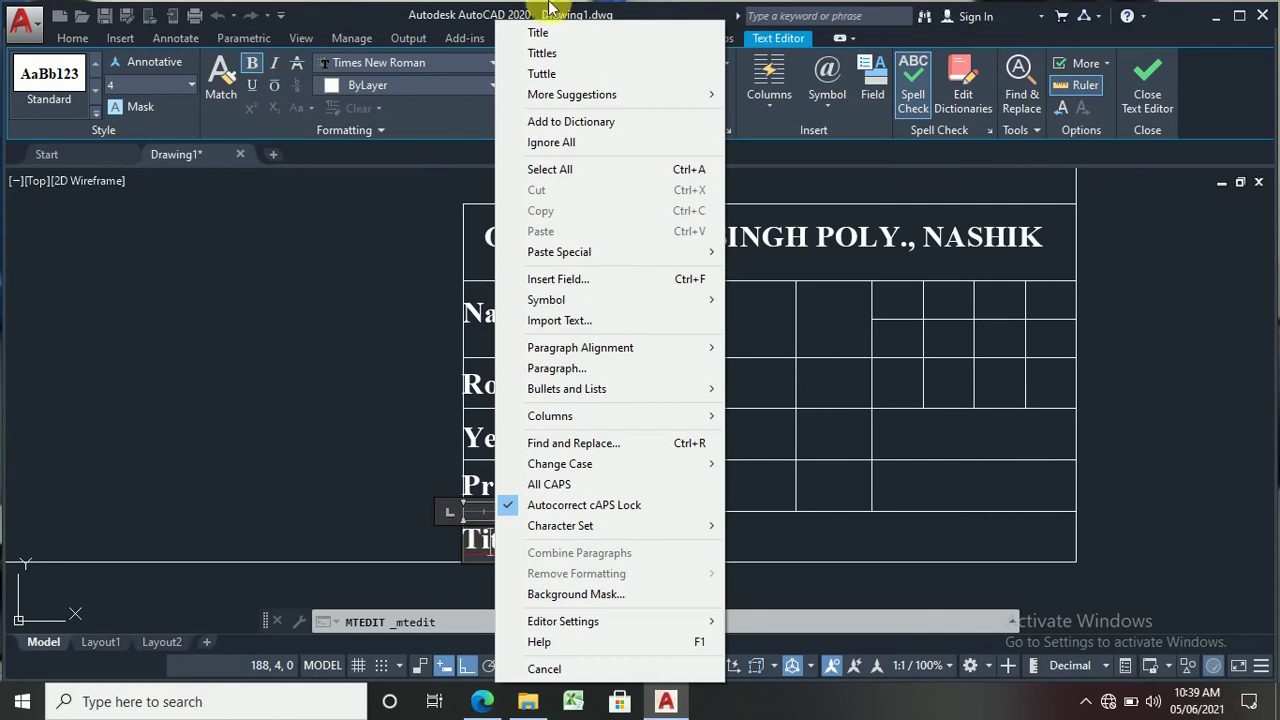
pyautogui.click(530, 30)
pyautogui.click(647, 513)
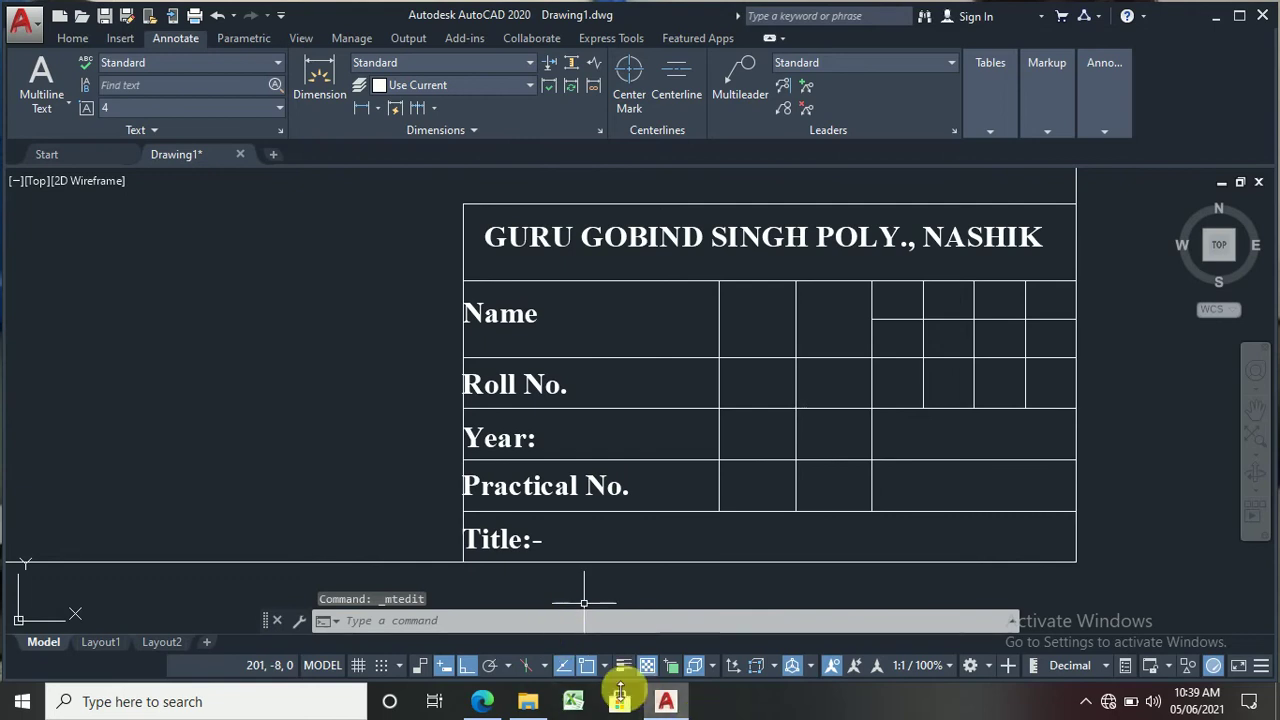
# Step: Check the manual and copy the top "Name" text horizontally into the two cells beside it, 50 and 65 units away
pyautogui.click(484, 704)
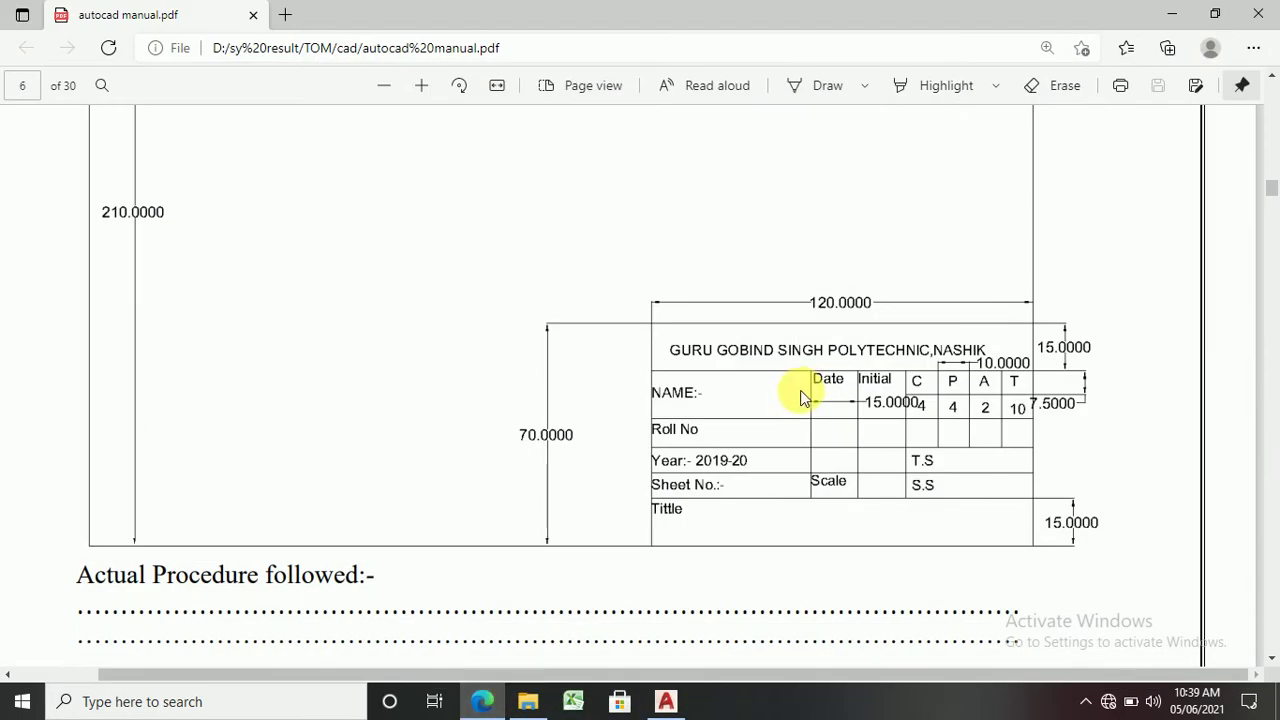
pyautogui.click(484, 702)
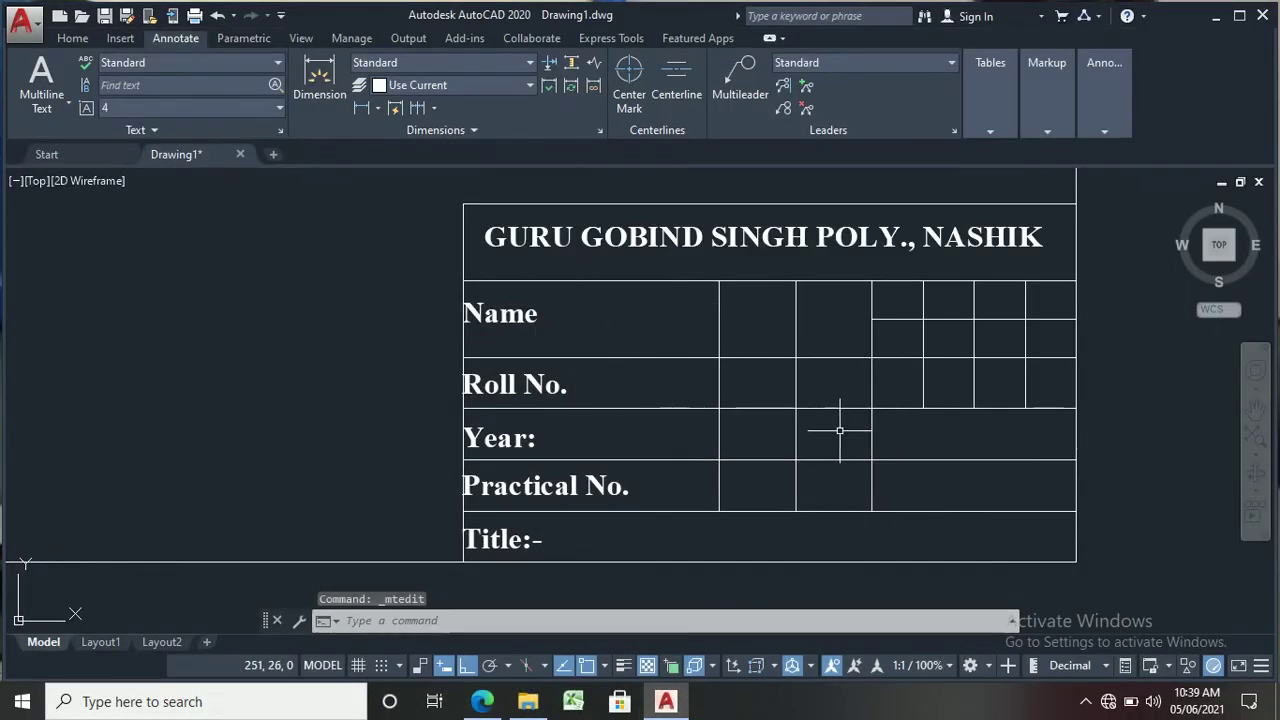
pyautogui.write('co')
pyautogui.press('Return')
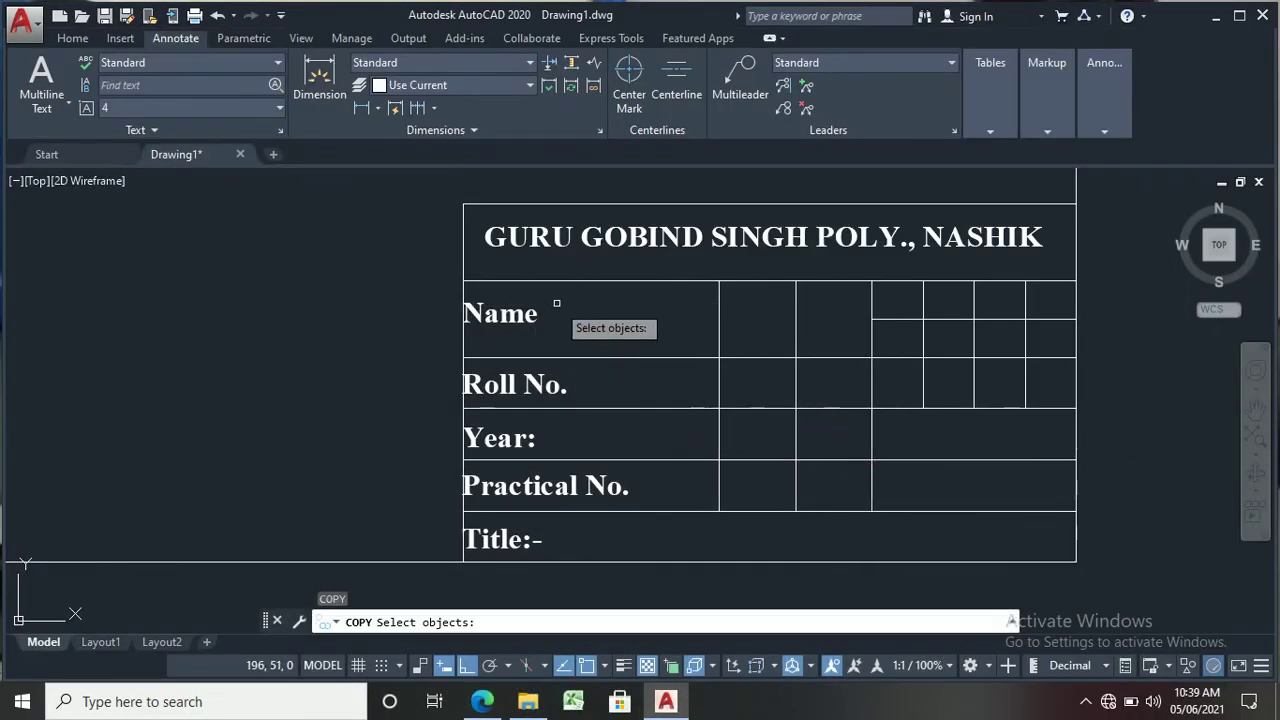
pyautogui.click(527, 327)
pyautogui.press('Return')
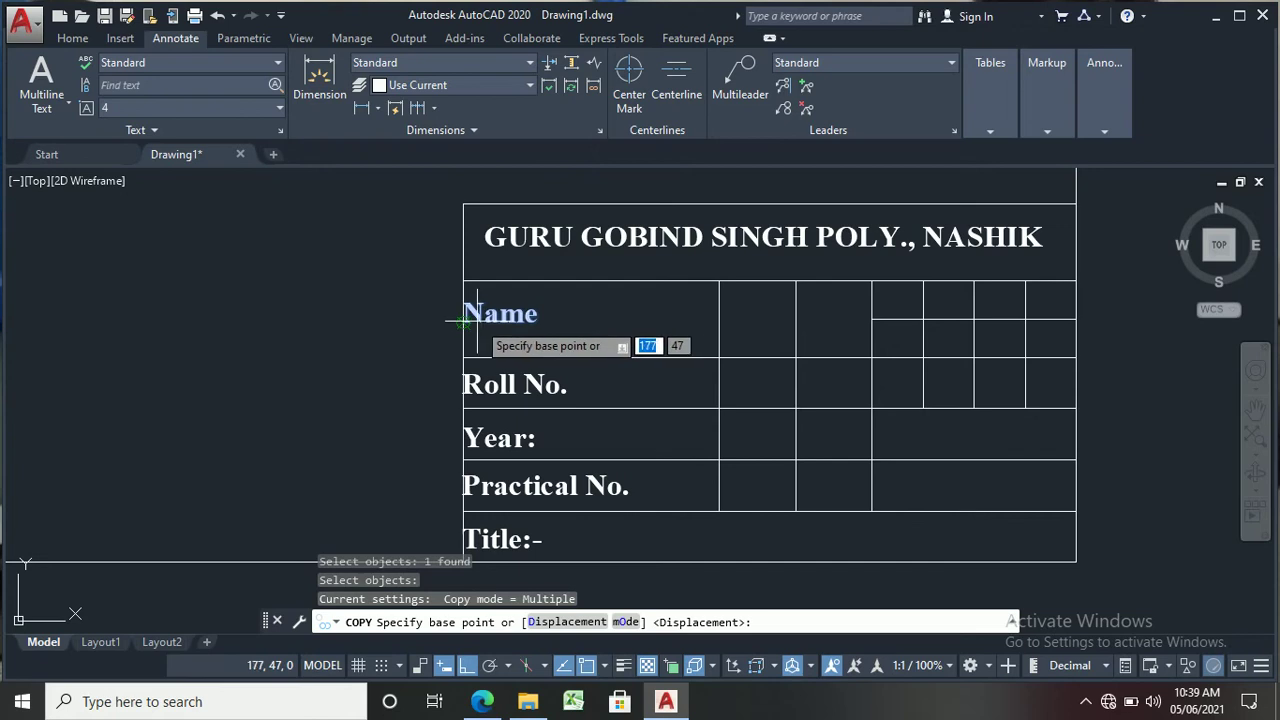
pyautogui.click(463, 322)
pyautogui.scroll(2, 745, 315)
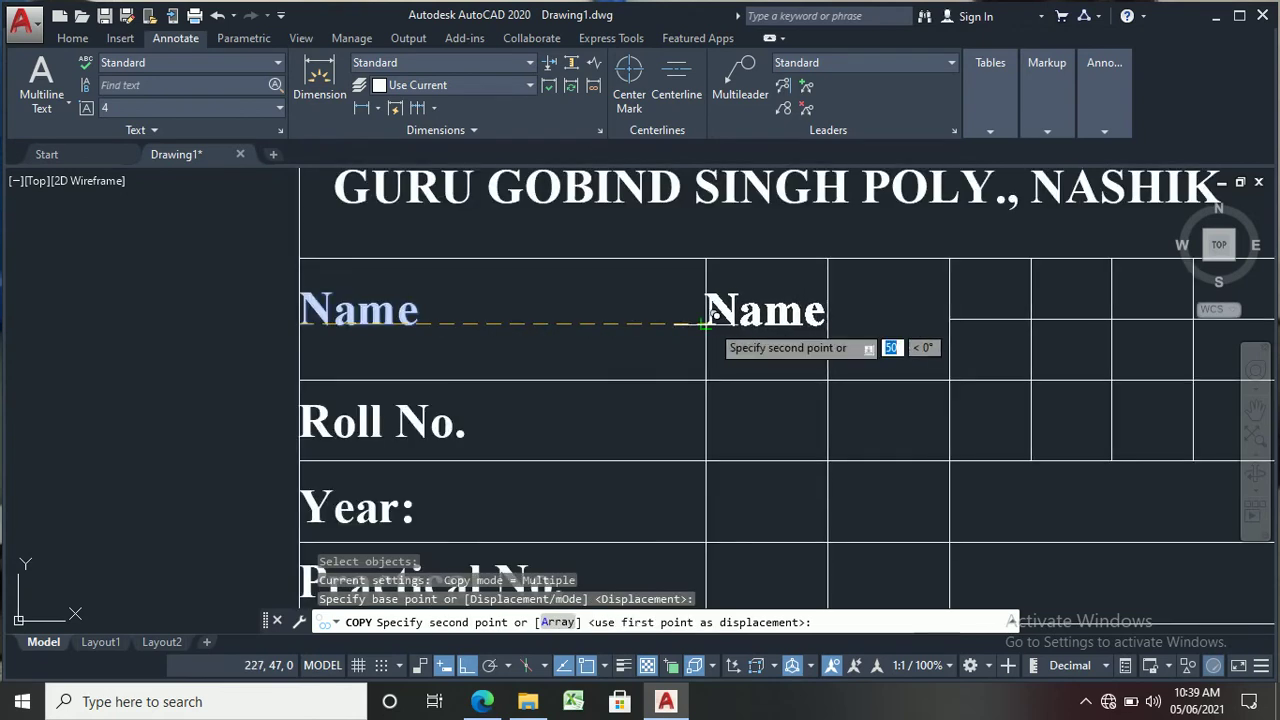
pyautogui.click(705, 319)
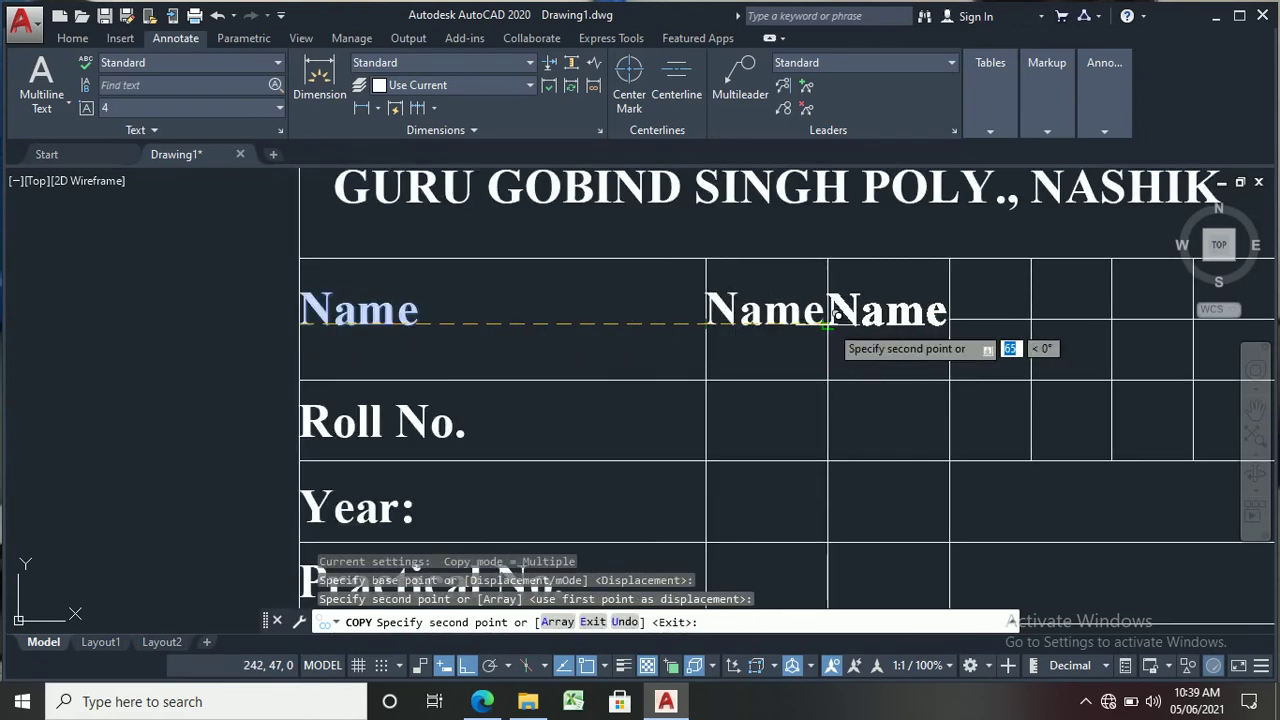
pyautogui.click(829, 322)
pyautogui.press('Escape')
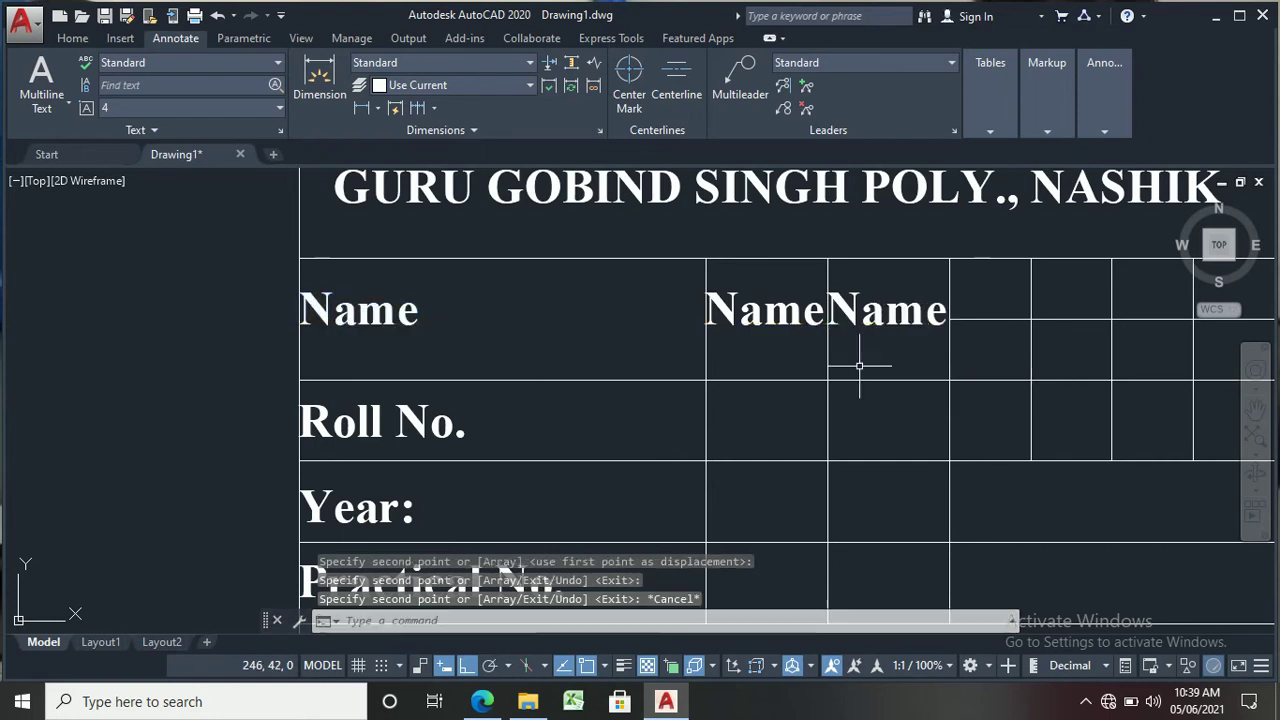
# Step: Replace the "Name" copy in the second column with "Date"
pyautogui.click(769, 310)
pyautogui.doubleClick(795, 320)
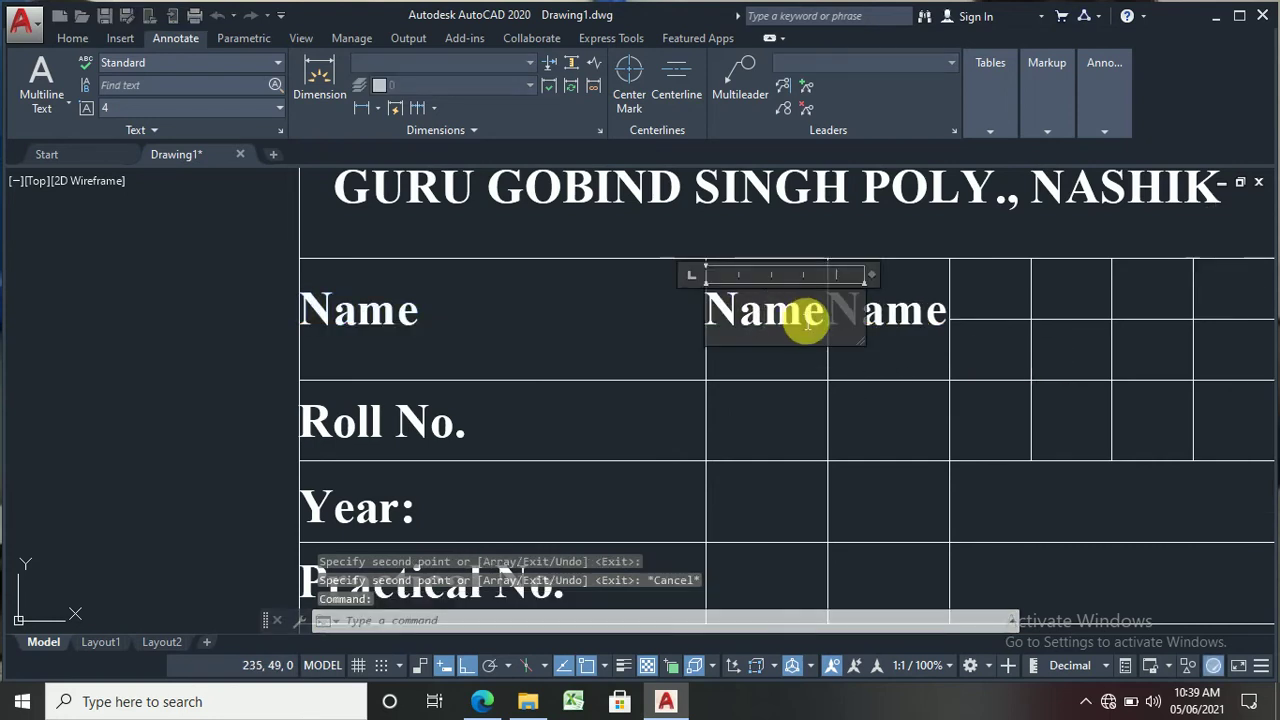
pyautogui.moveTo(814, 323); pyautogui.dragTo(701, 314)
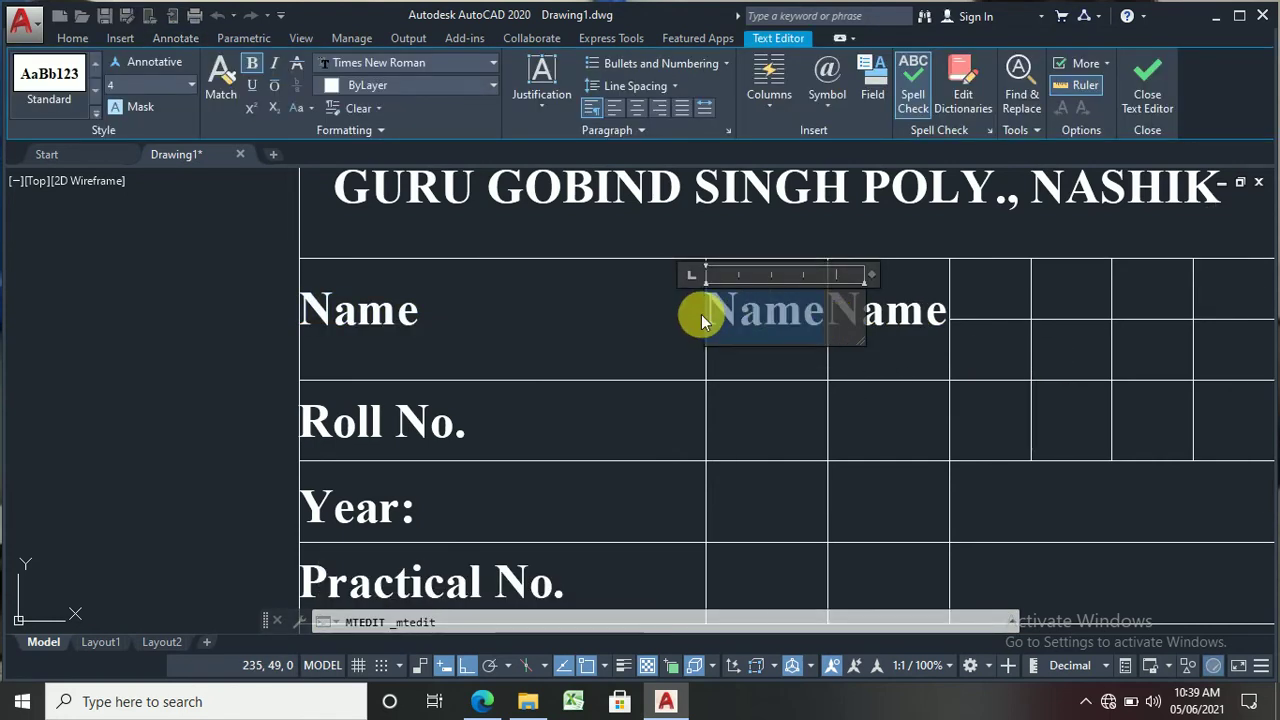
pyautogui.write('Date')
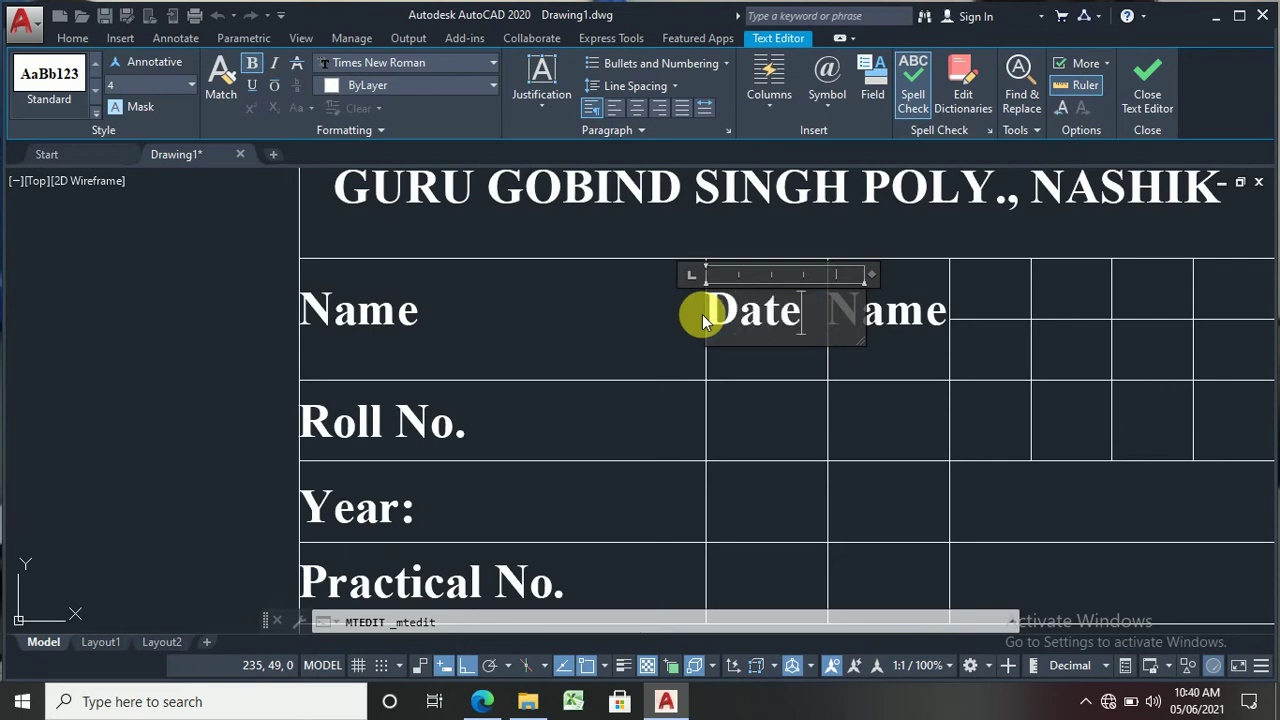
pyautogui.click(848, 368)
# Step: Replace the "Name" copy in the third column with "Initial"
pyautogui.click(878, 345)
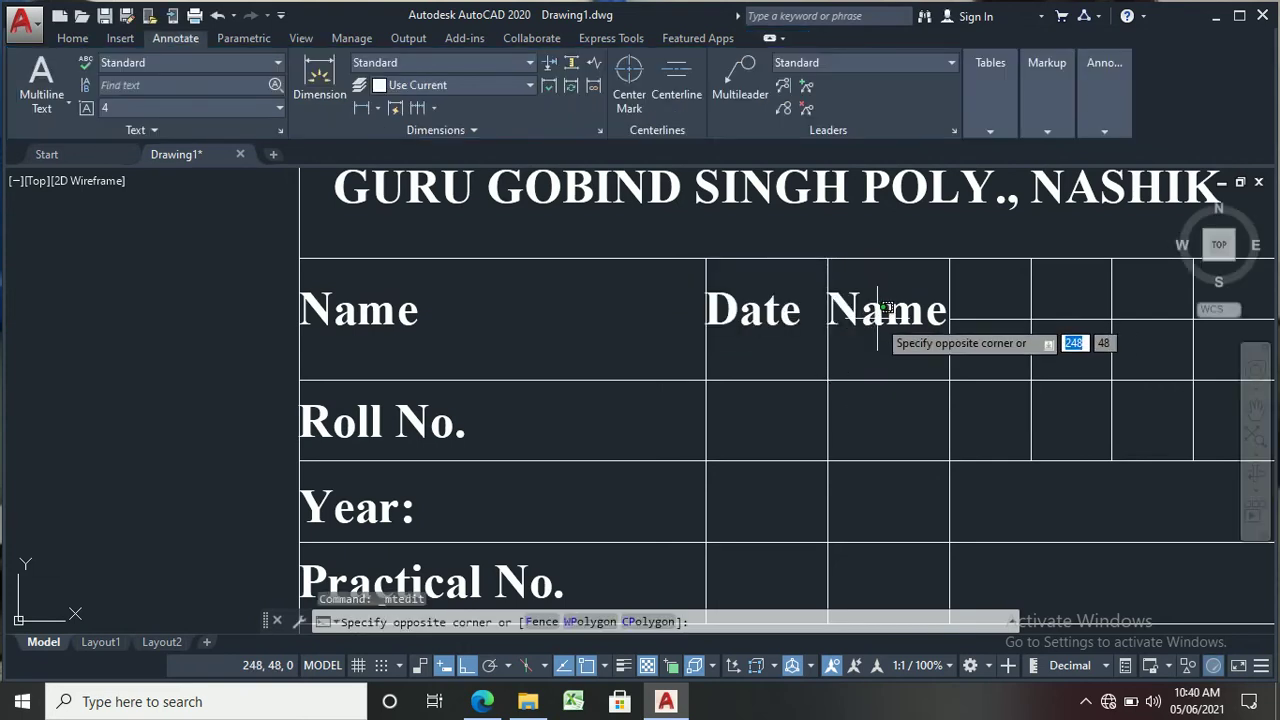
pyautogui.click(876, 302)
pyautogui.doubleClick(872, 318)
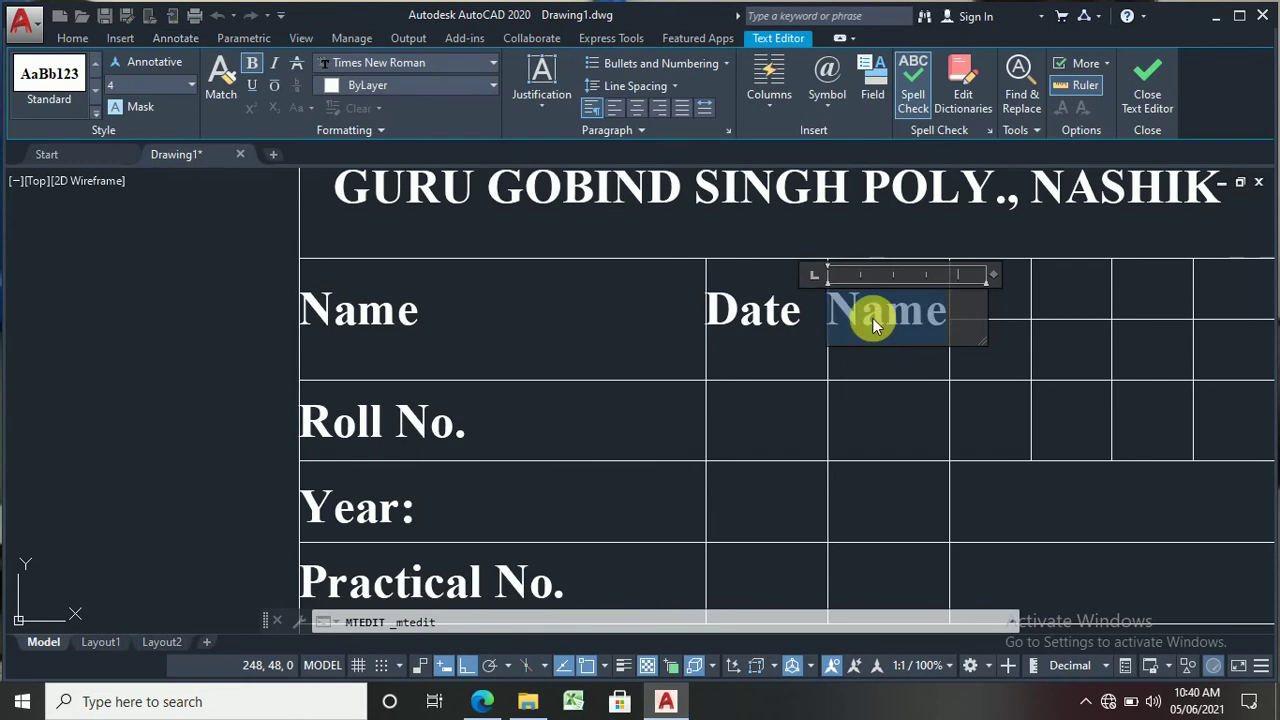
pyautogui.write('In')
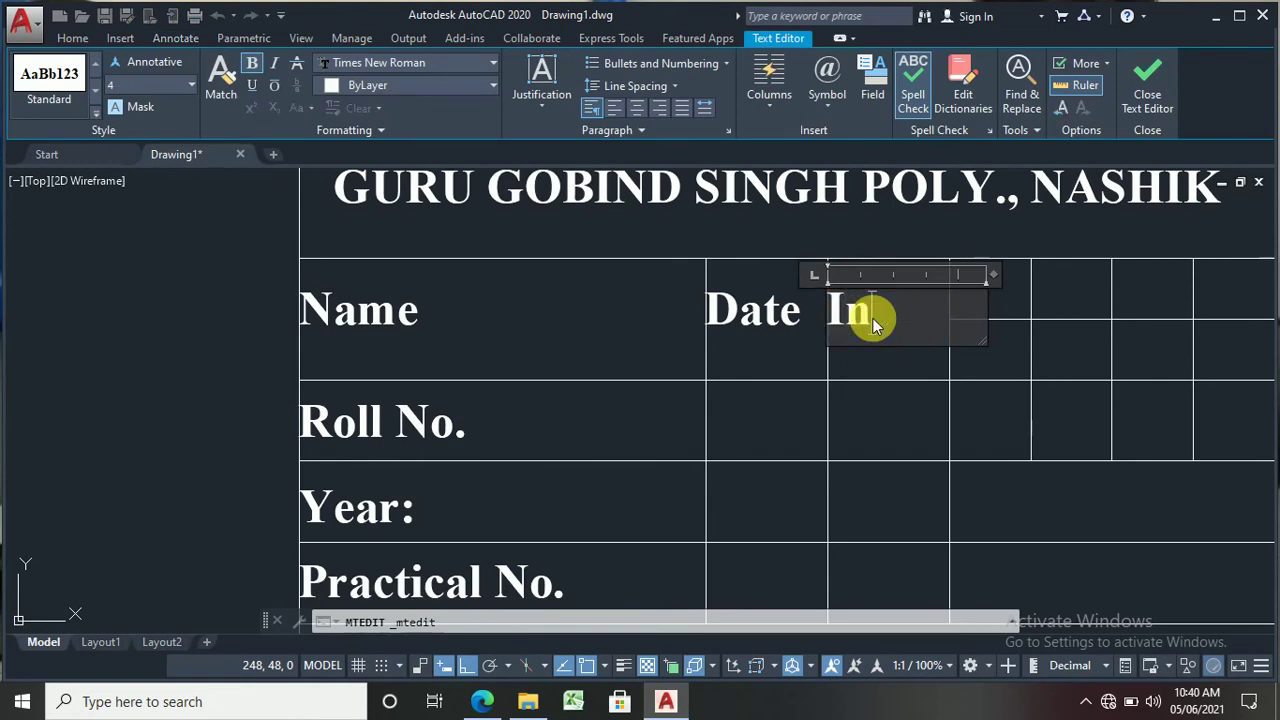
pyautogui.write('itial')
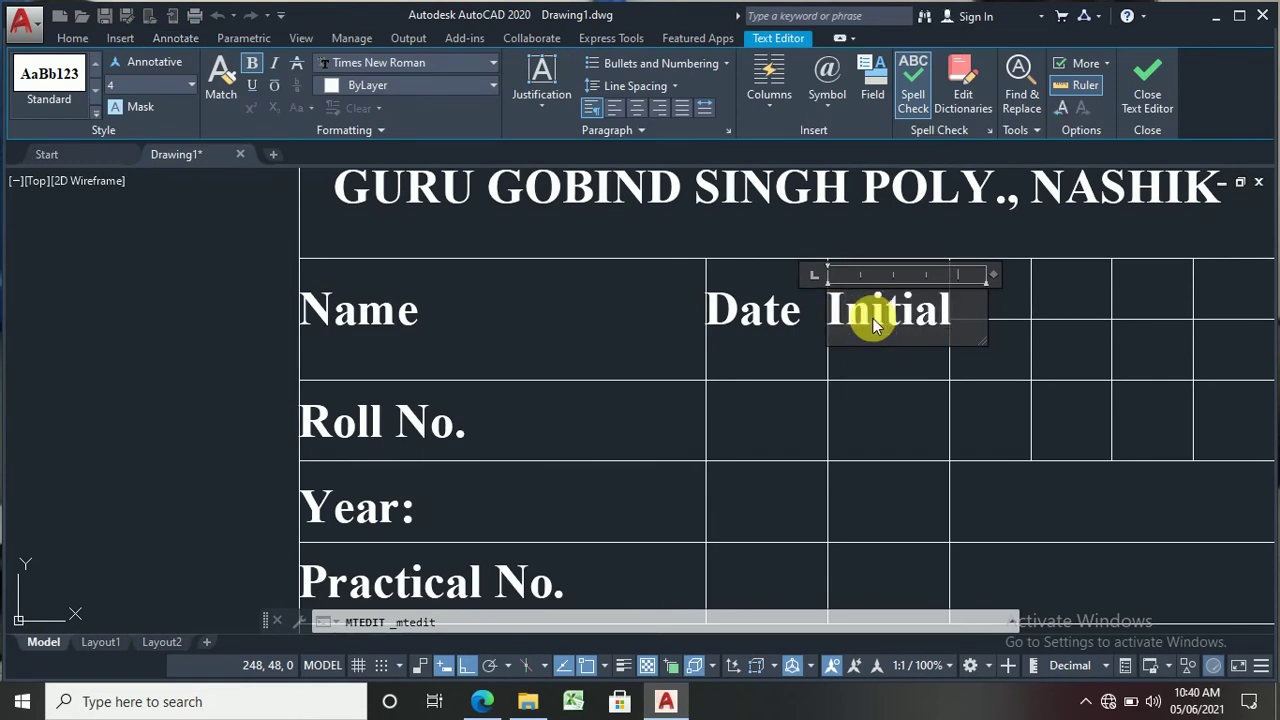
pyautogui.click(896, 400)
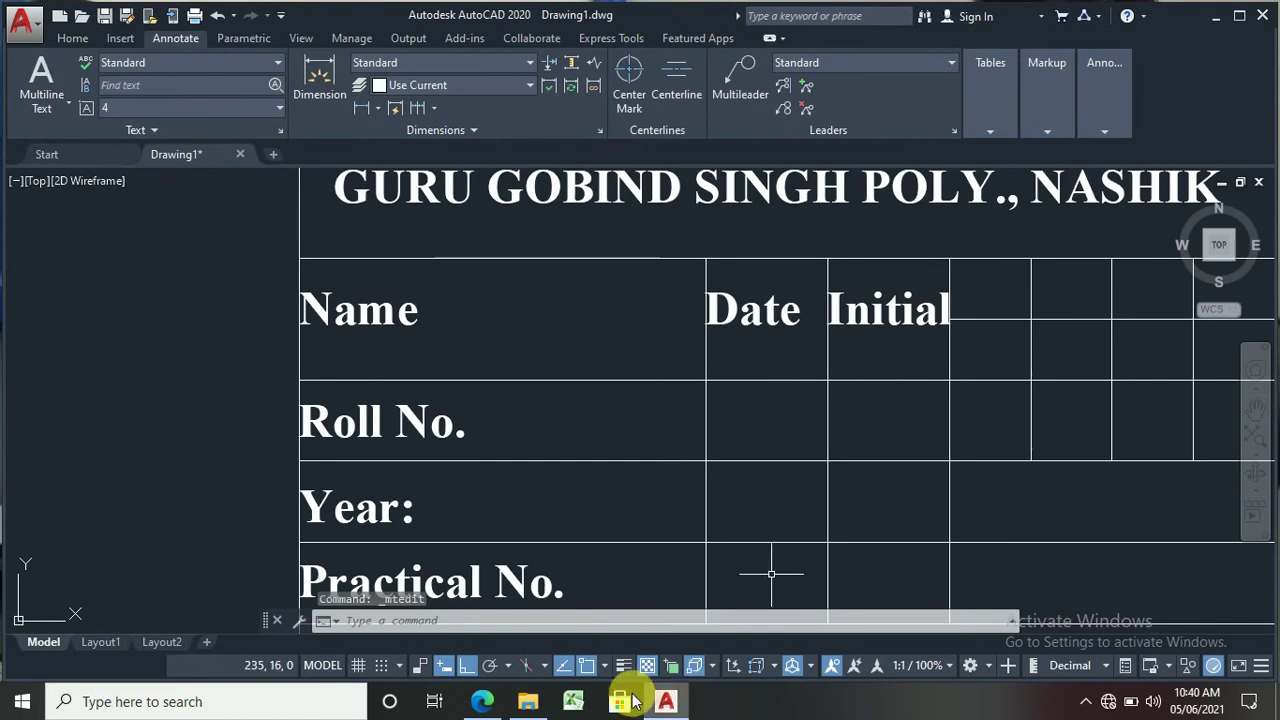
# Step: Check the manual and copy the "Date" text about 24 units straight down into the "Year:" row
pyautogui.click(495, 708)
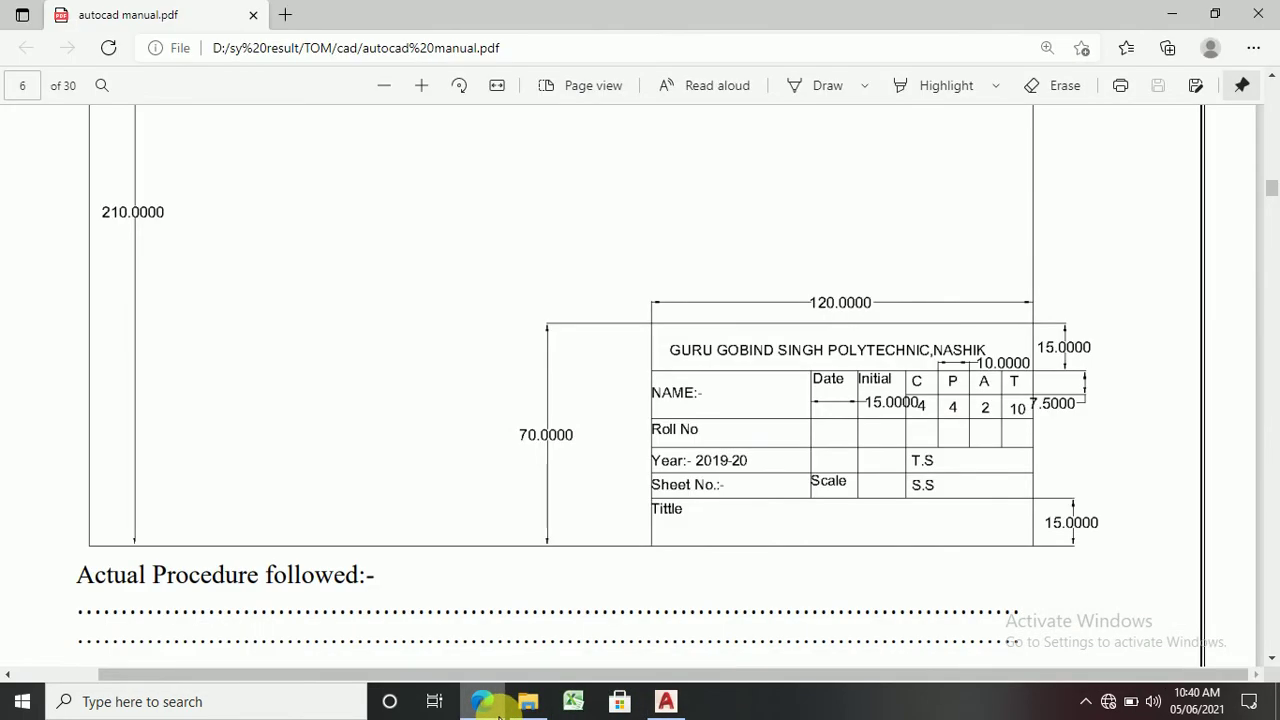
pyautogui.click(497, 712)
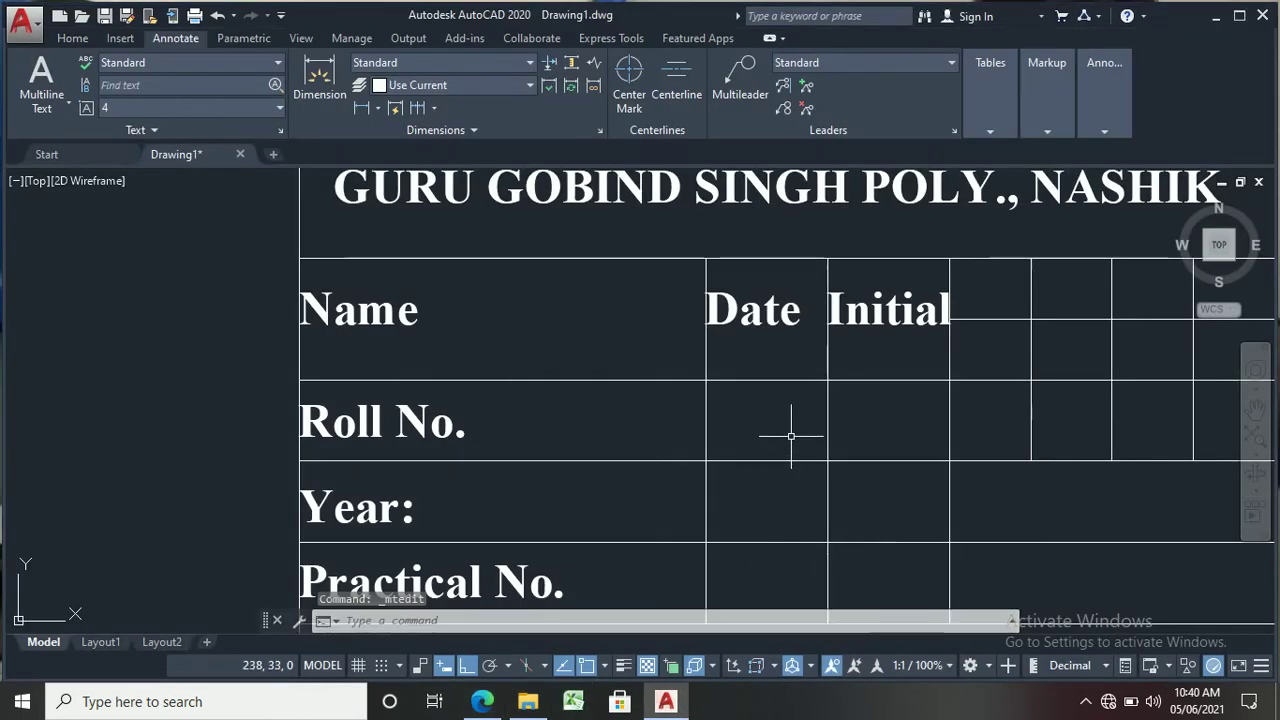
pyautogui.write('co')
pyautogui.press('Return')
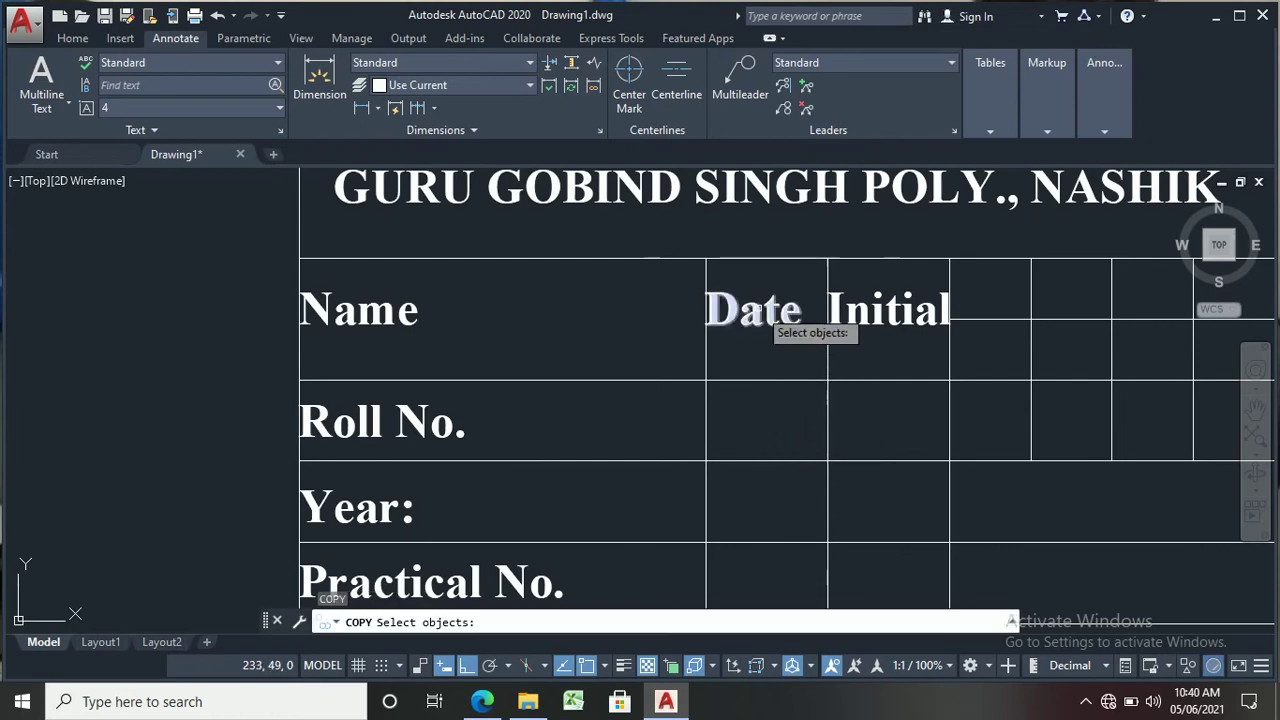
pyautogui.click(745, 310)
pyautogui.press('Return')
pyautogui.click(706, 318)
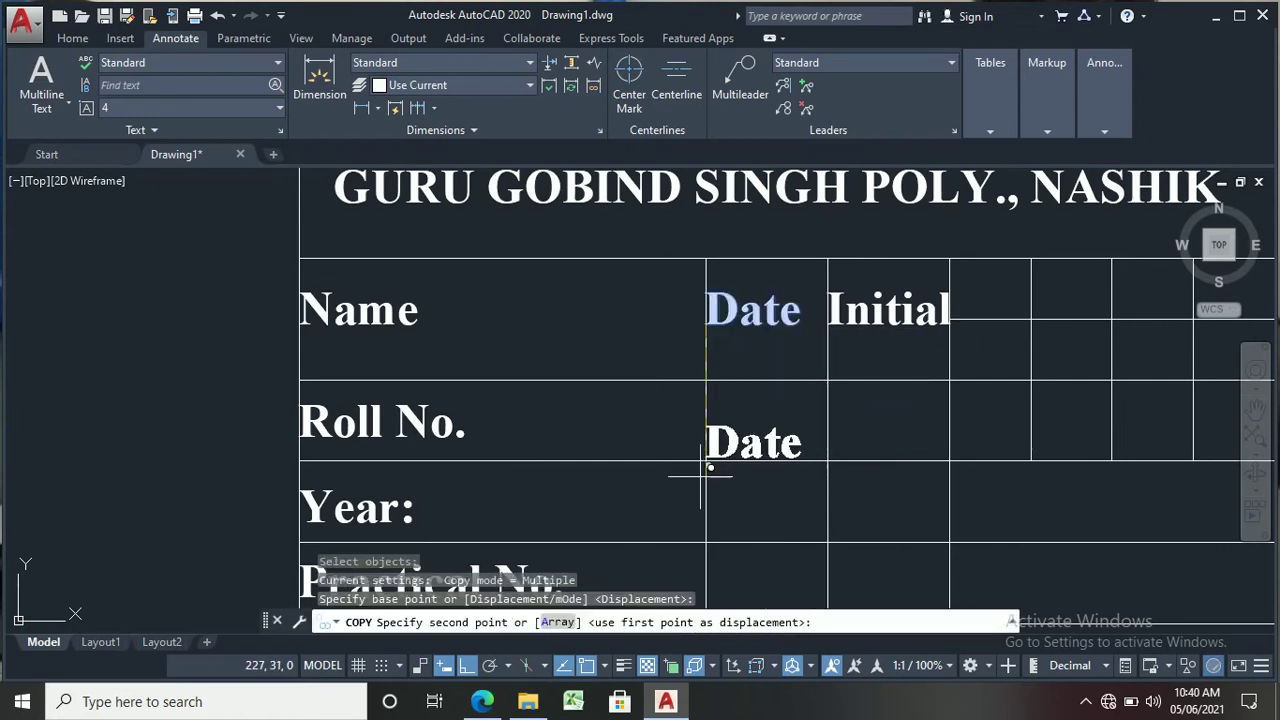
pyautogui.scroll(-2, 703, 495)
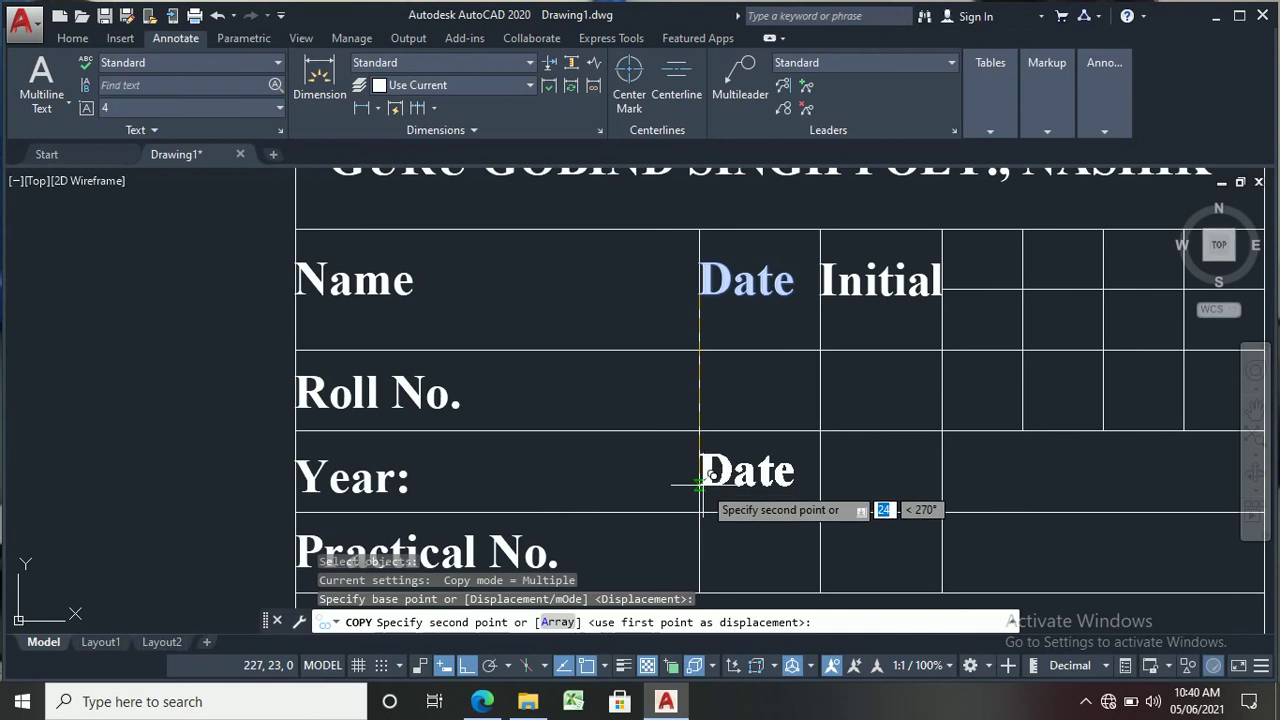
pyautogui.click(707, 493)
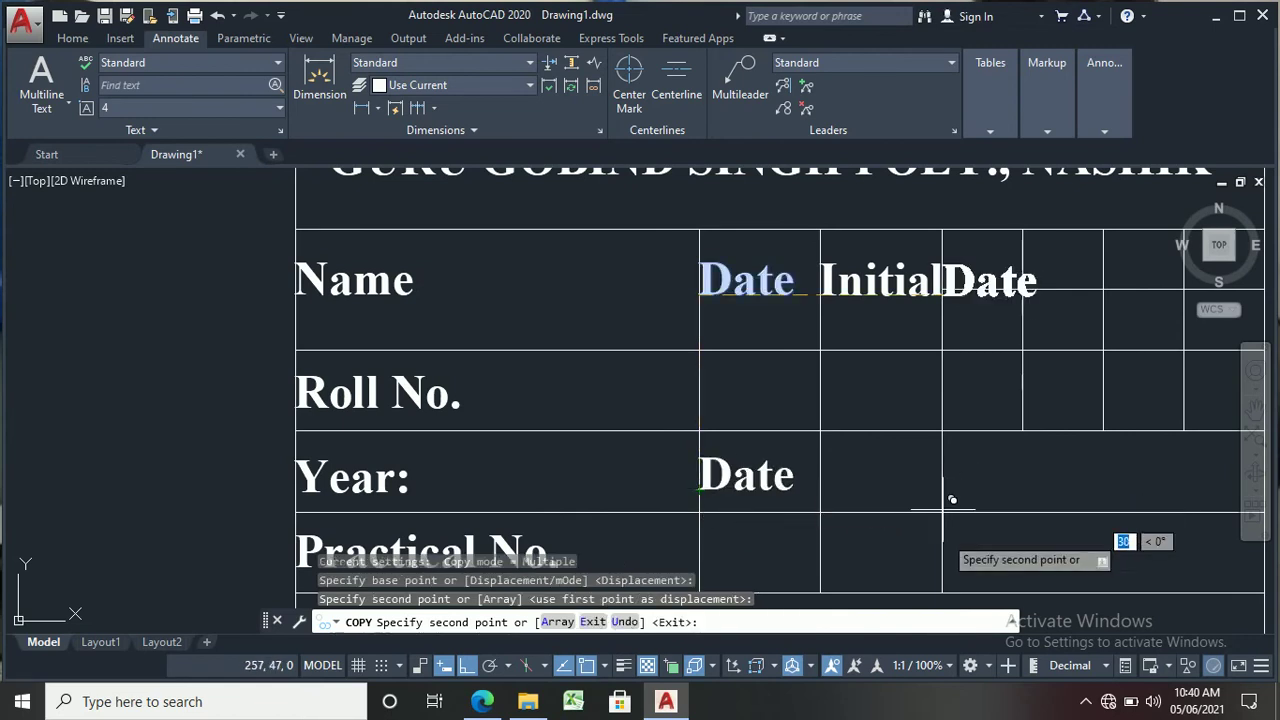
pyautogui.press('Escape')
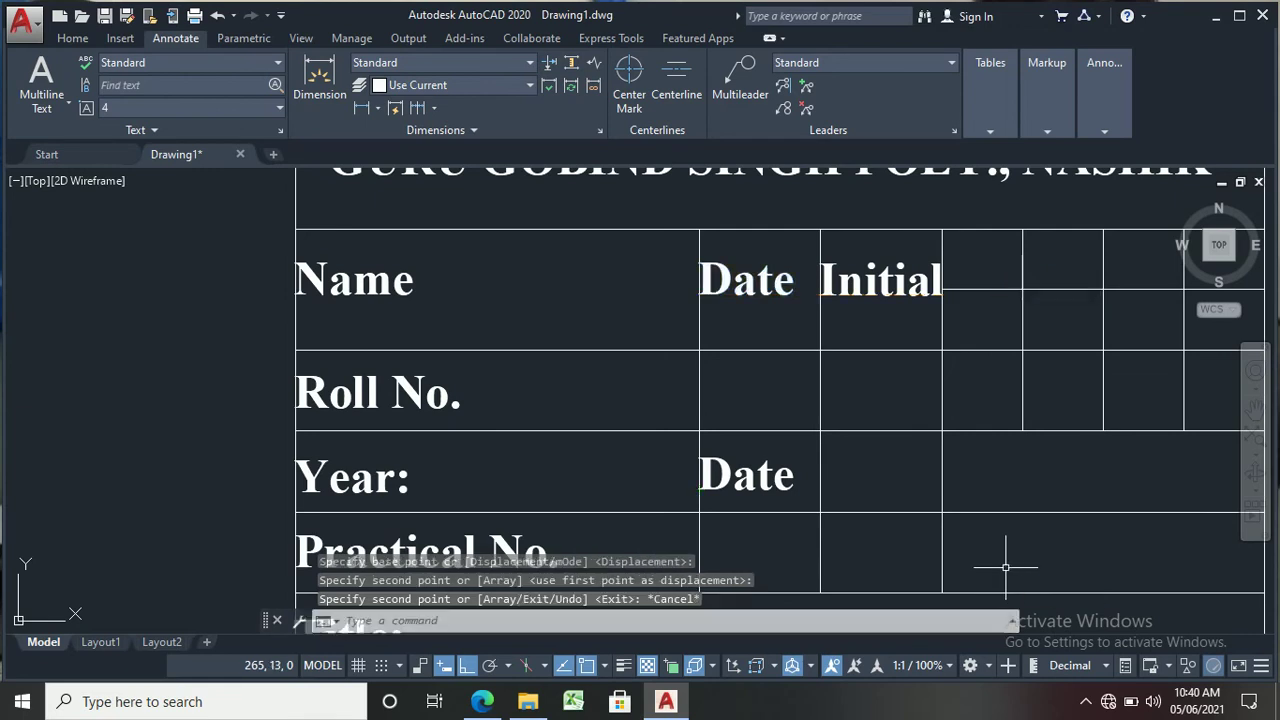
# Step: Copy the "Date" text in the "Year:" row 30 units horizontally to the start of that row's wide cell
pyautogui.write('co')
pyautogui.press('Return')
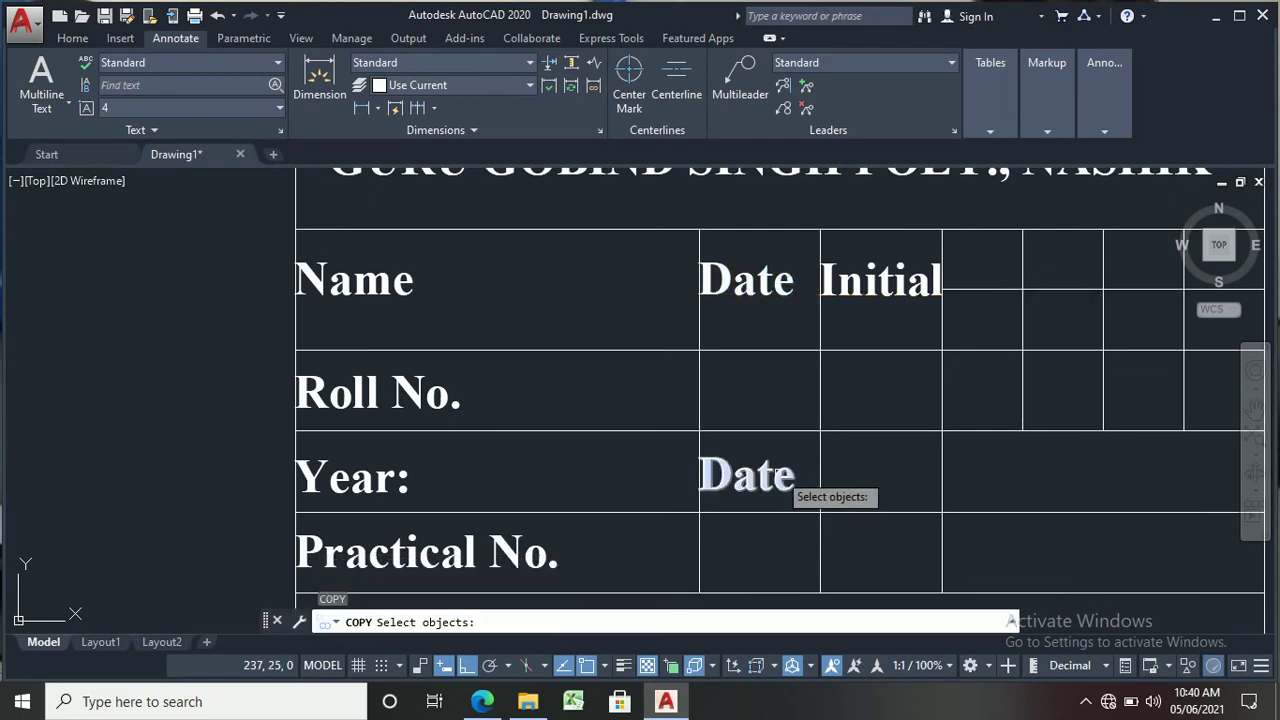
pyautogui.click(776, 478)
pyautogui.press('Return')
pyautogui.click(705, 490)
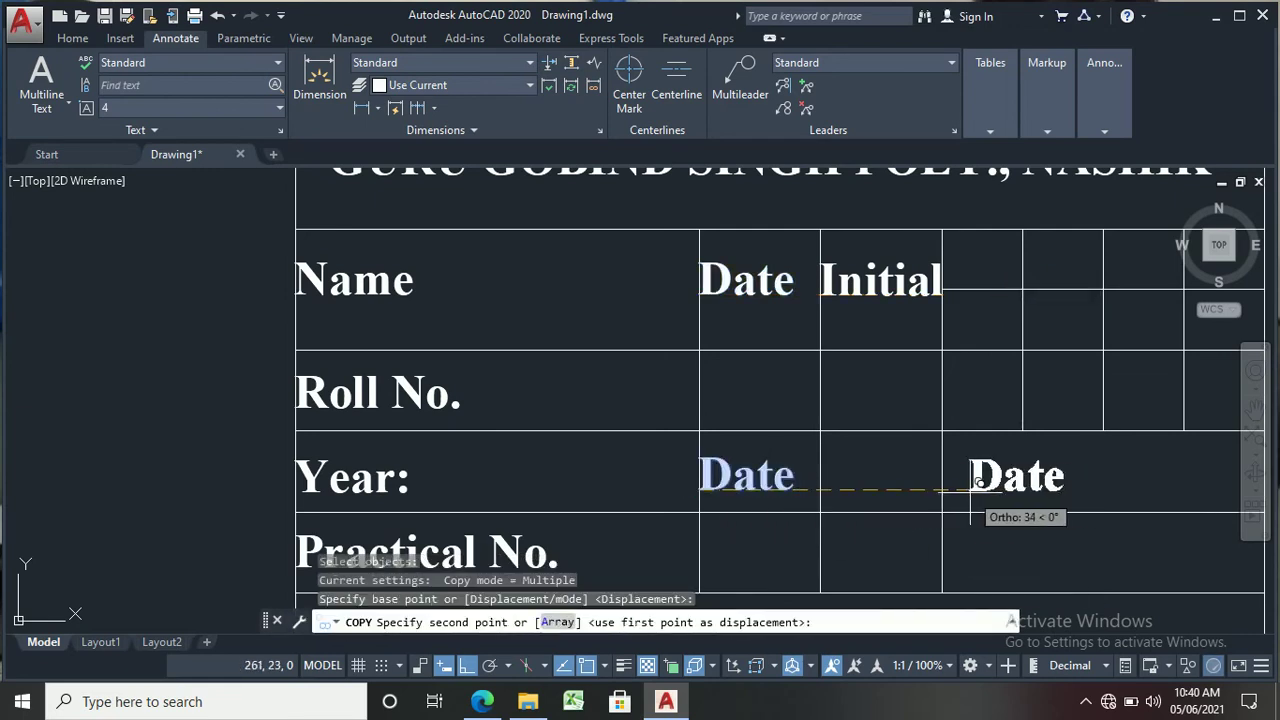
pyautogui.click(944, 490)
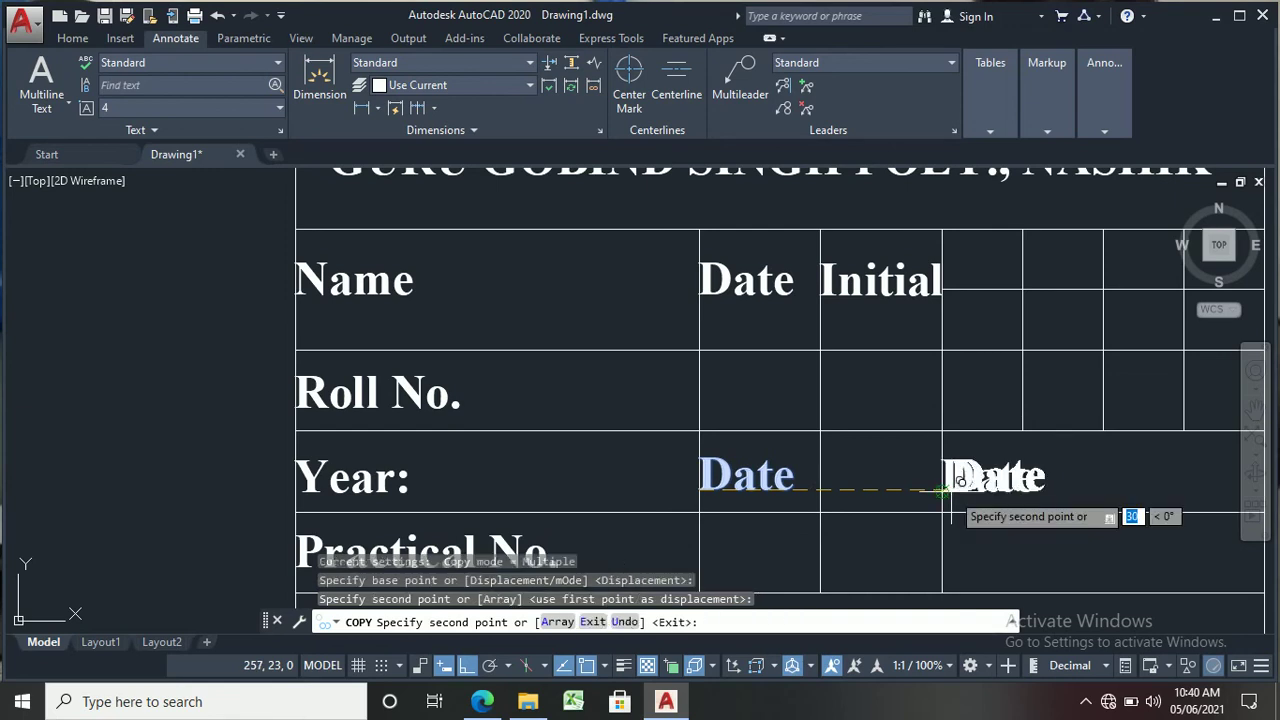
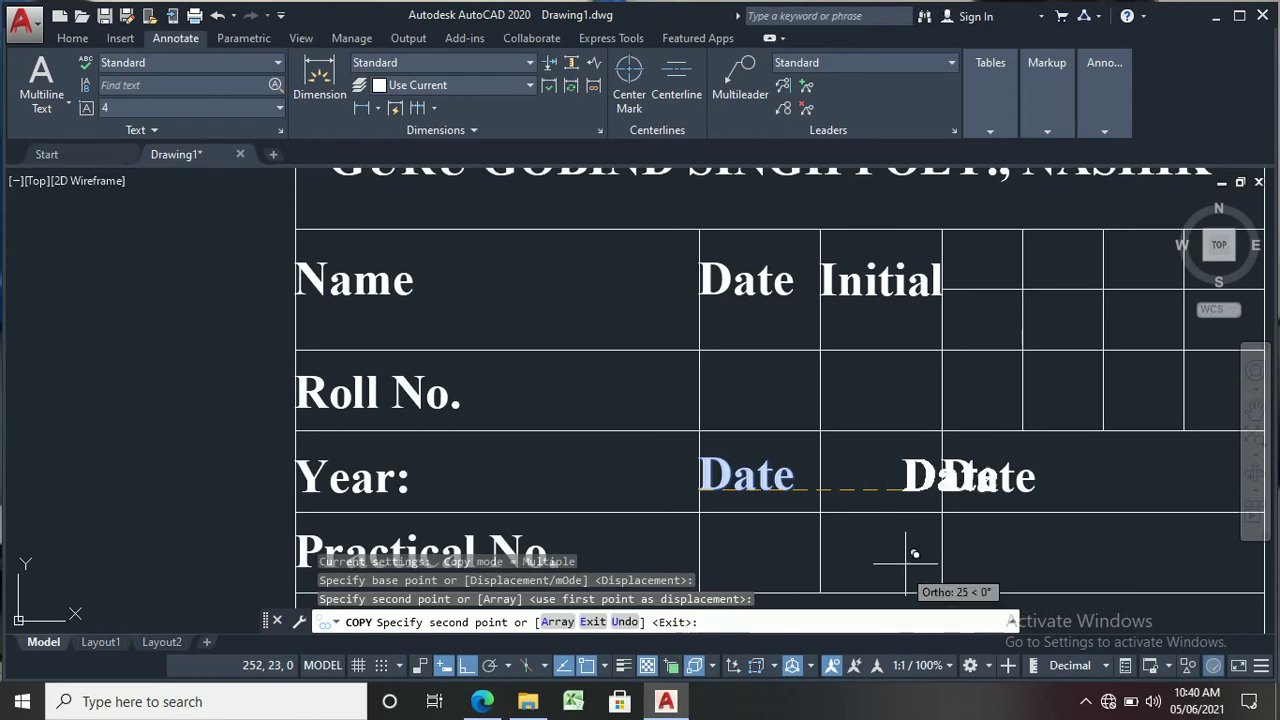
pyautogui.scroll(-2, 971, 496)
pyautogui.scroll(4, 990, 532)
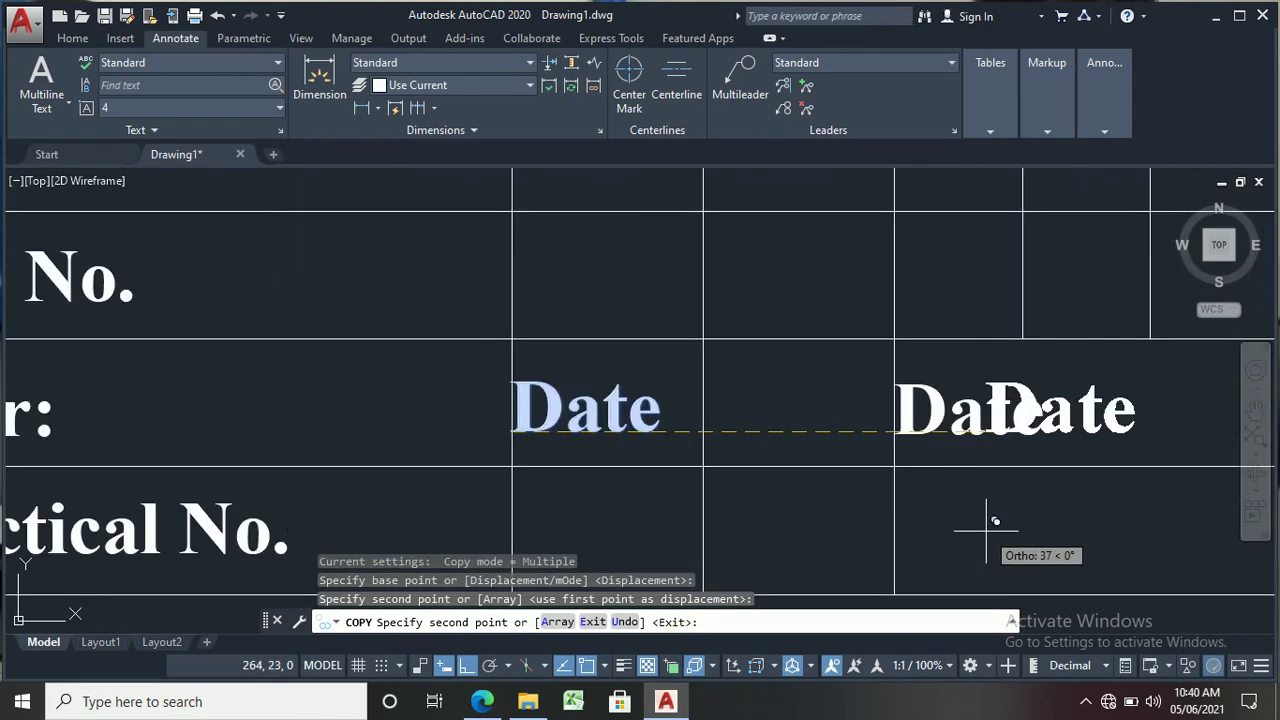
pyautogui.press('Escape')
# Step: Copy the "Date" text in the "Year:" row's wide cell about 10 units straight down into the "Practical No." row
pyautogui.write('co')
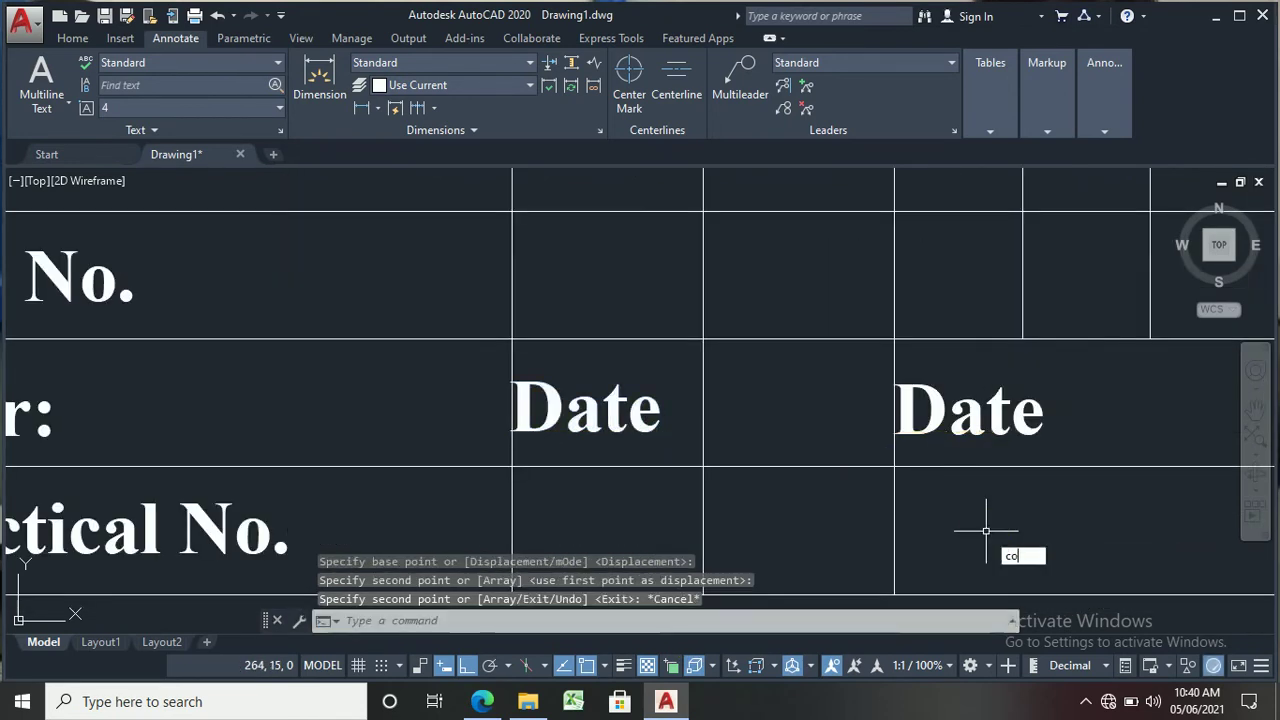
pyautogui.press('Return')
pyautogui.click(959, 418)
pyautogui.press('Return')
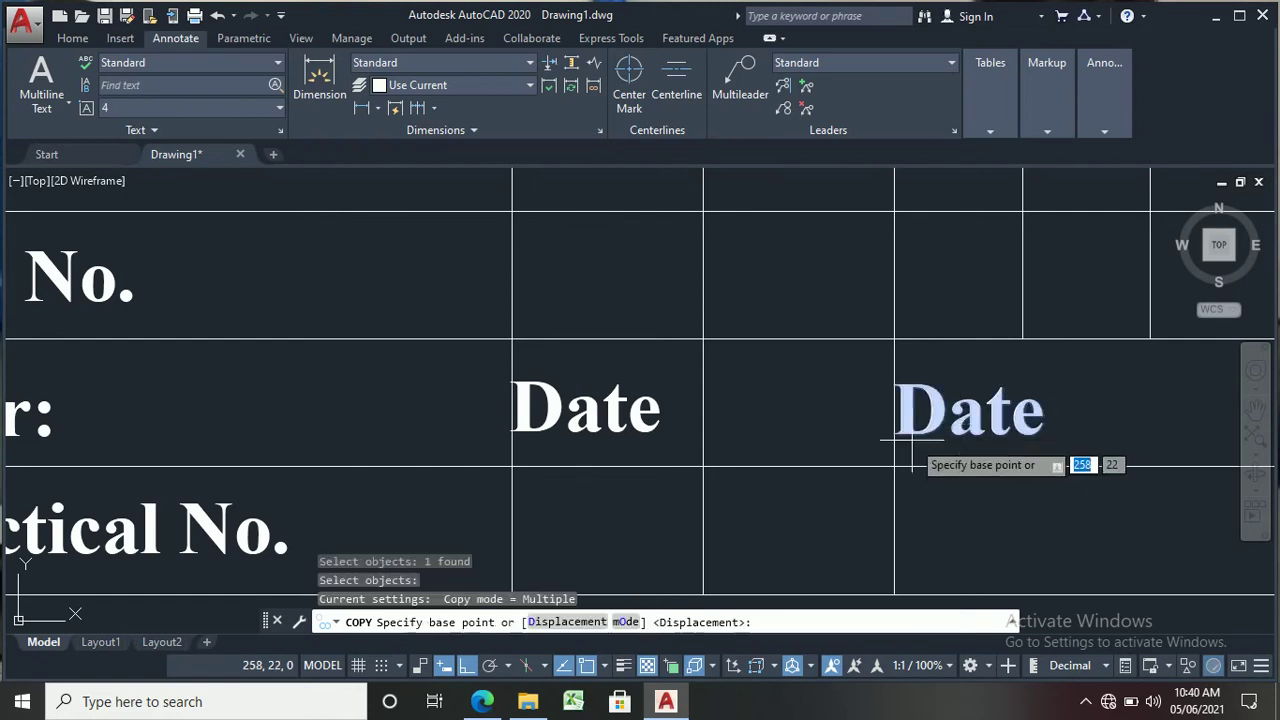
pyautogui.click(894, 438)
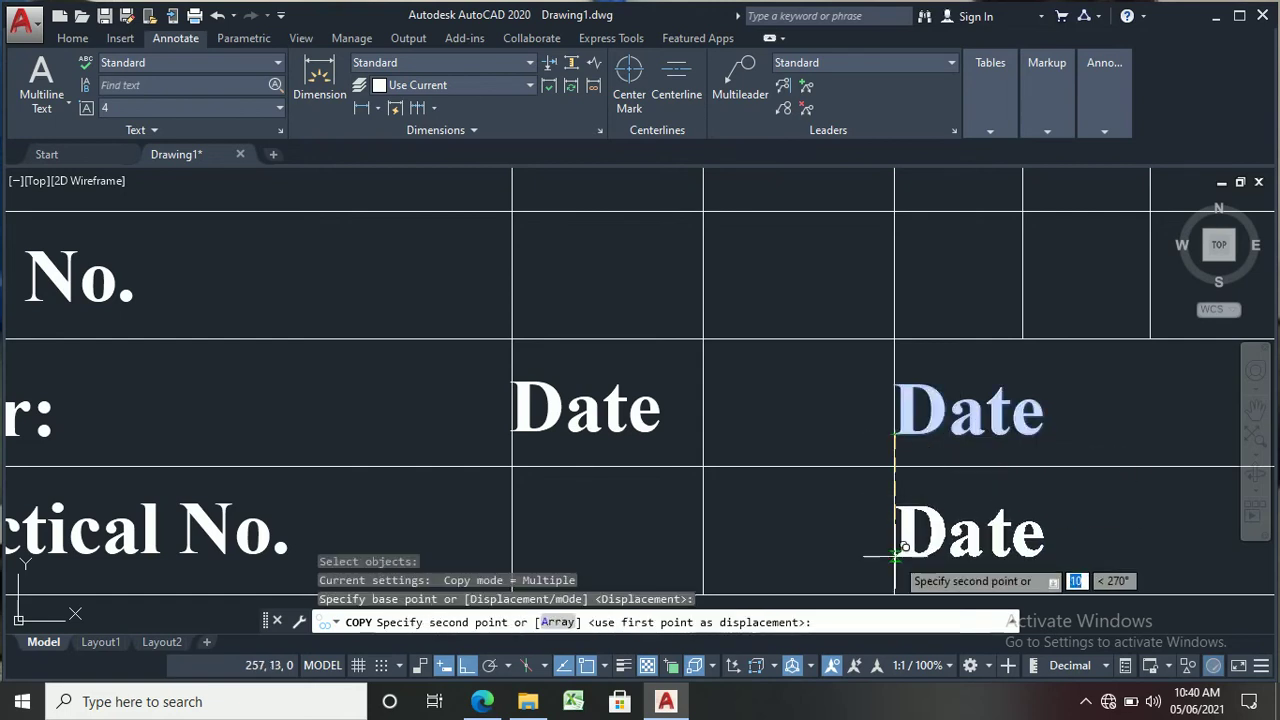
pyautogui.click(895, 557)
pyautogui.scroll(-2, 1015, 497)
pyautogui.press('Escape')
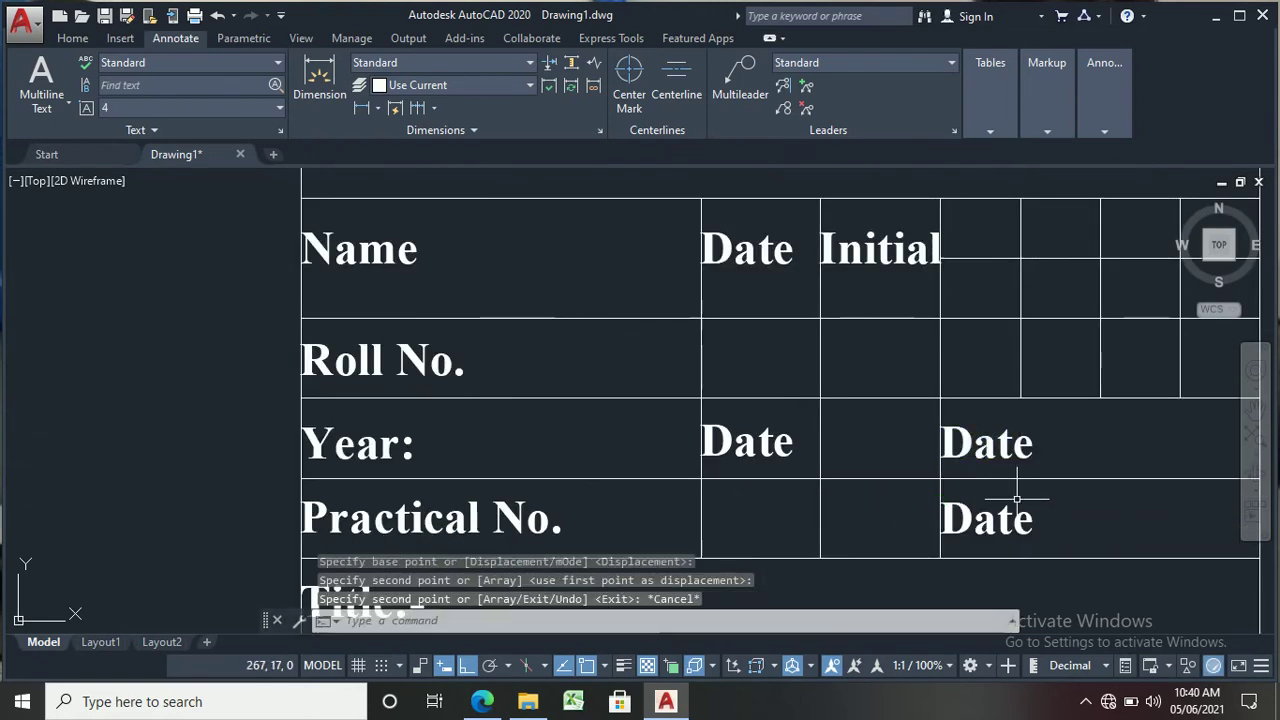
pyautogui.write('c')
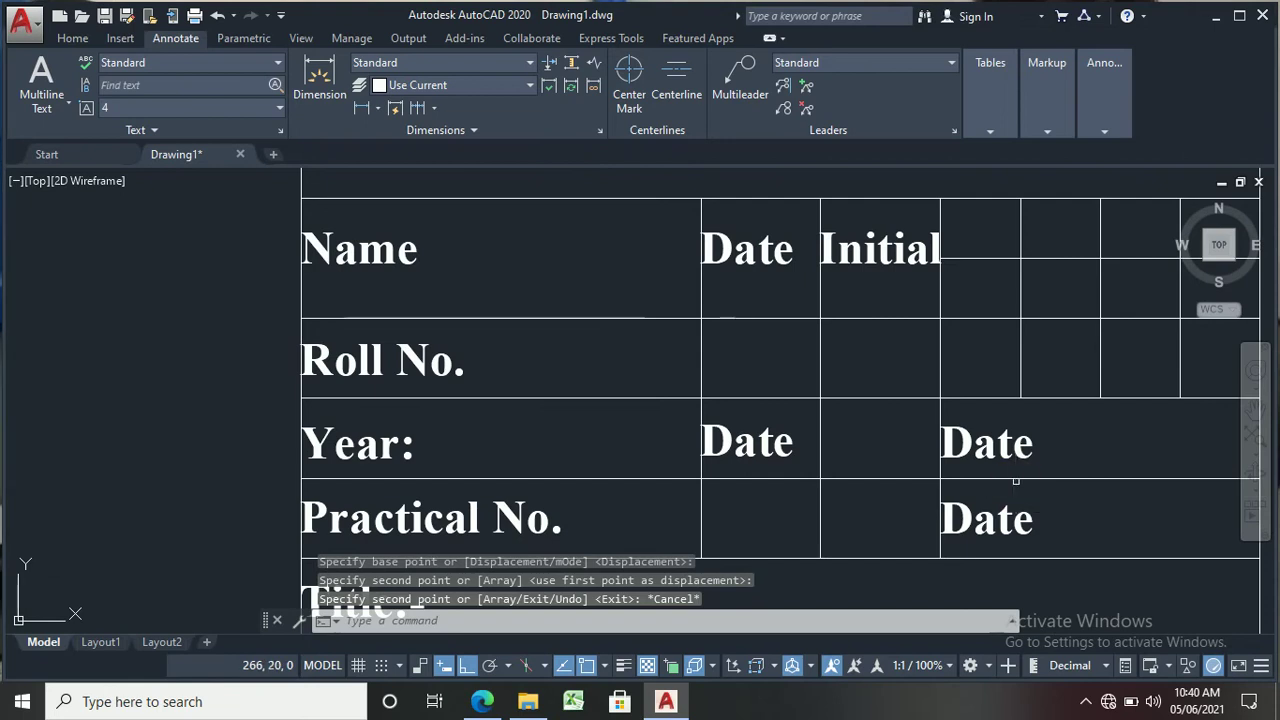
pyautogui.write('o')
pyautogui.press('Return')
pyautogui.press('Escape')
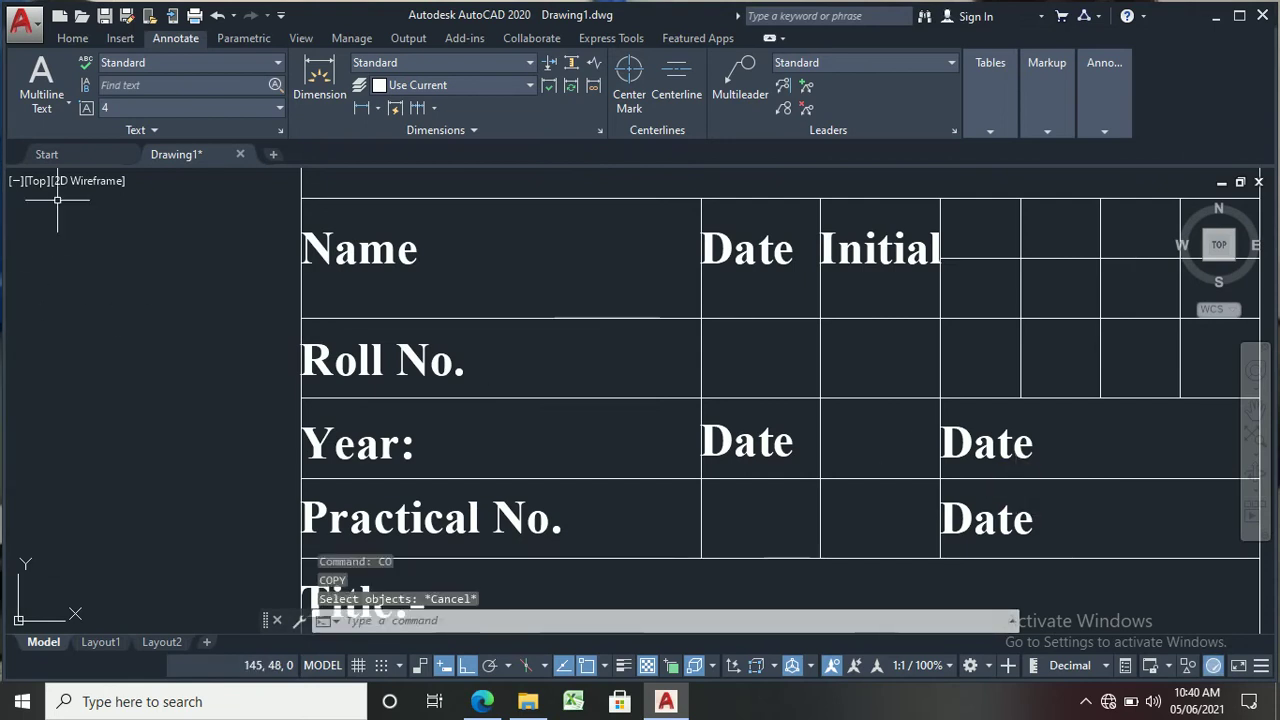
# Step: Add the multiline text "C" in the first small cell directly after "Initial" in the "Name" row
pyautogui.click(41, 78)
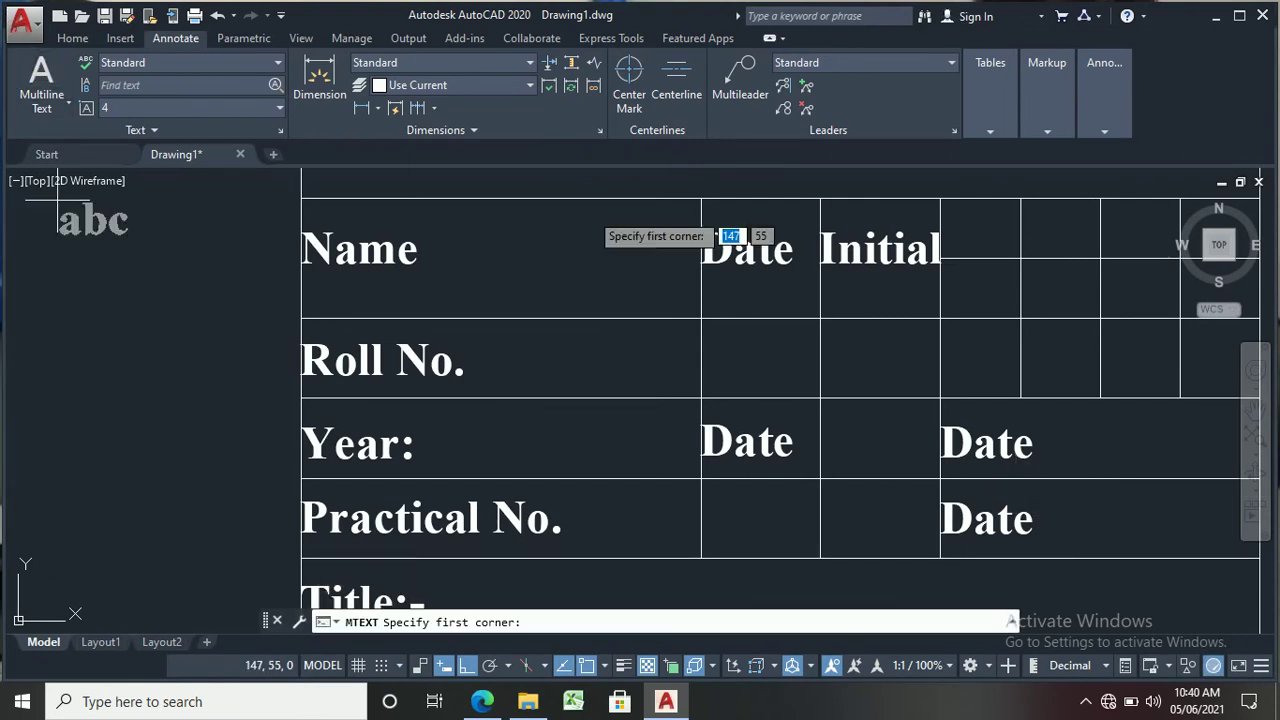
pyautogui.click(955, 200)
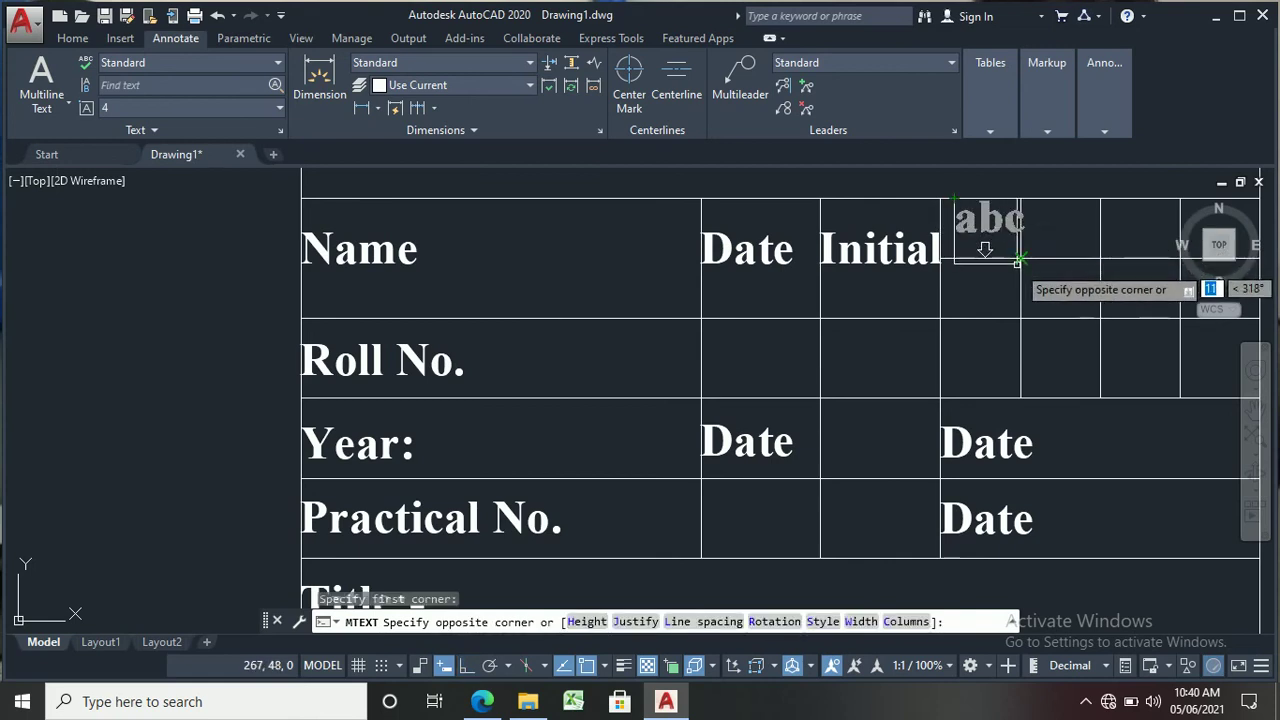
pyautogui.click(996, 249)
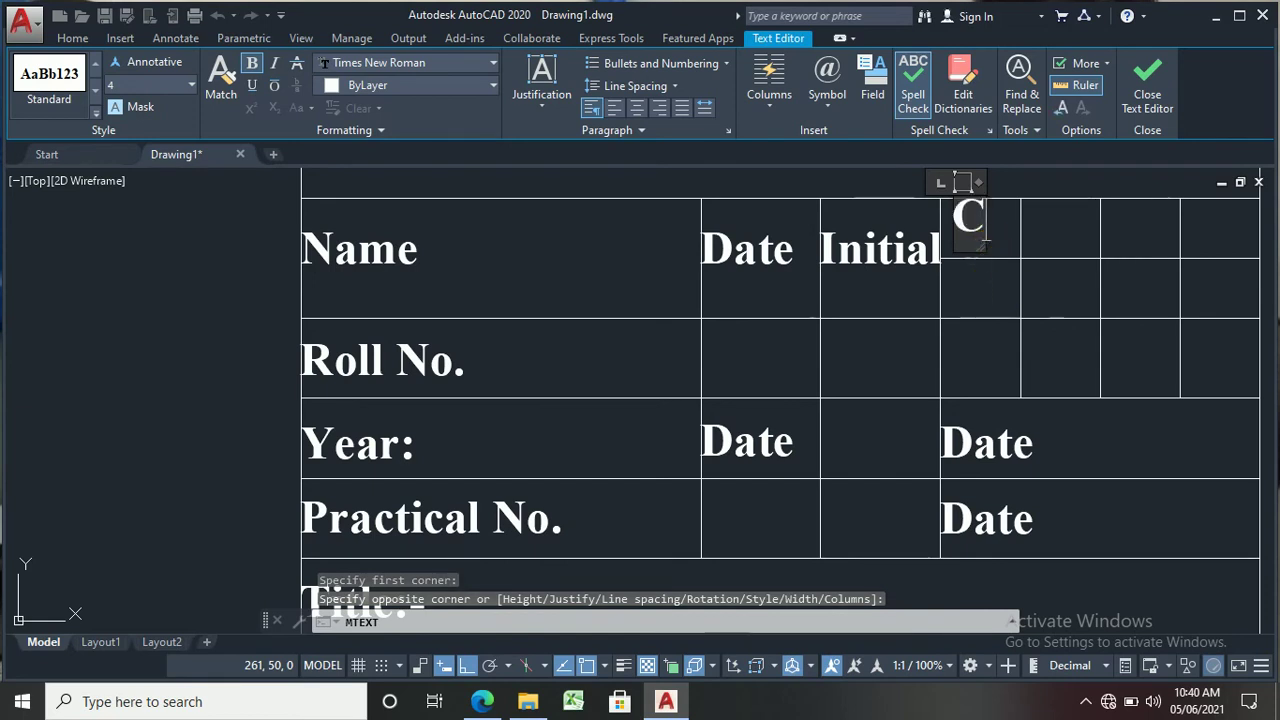
pyautogui.click(986, 277)
# Step: Set the justification of the "C" text to Middle Center
pyautogui.click(983, 198)
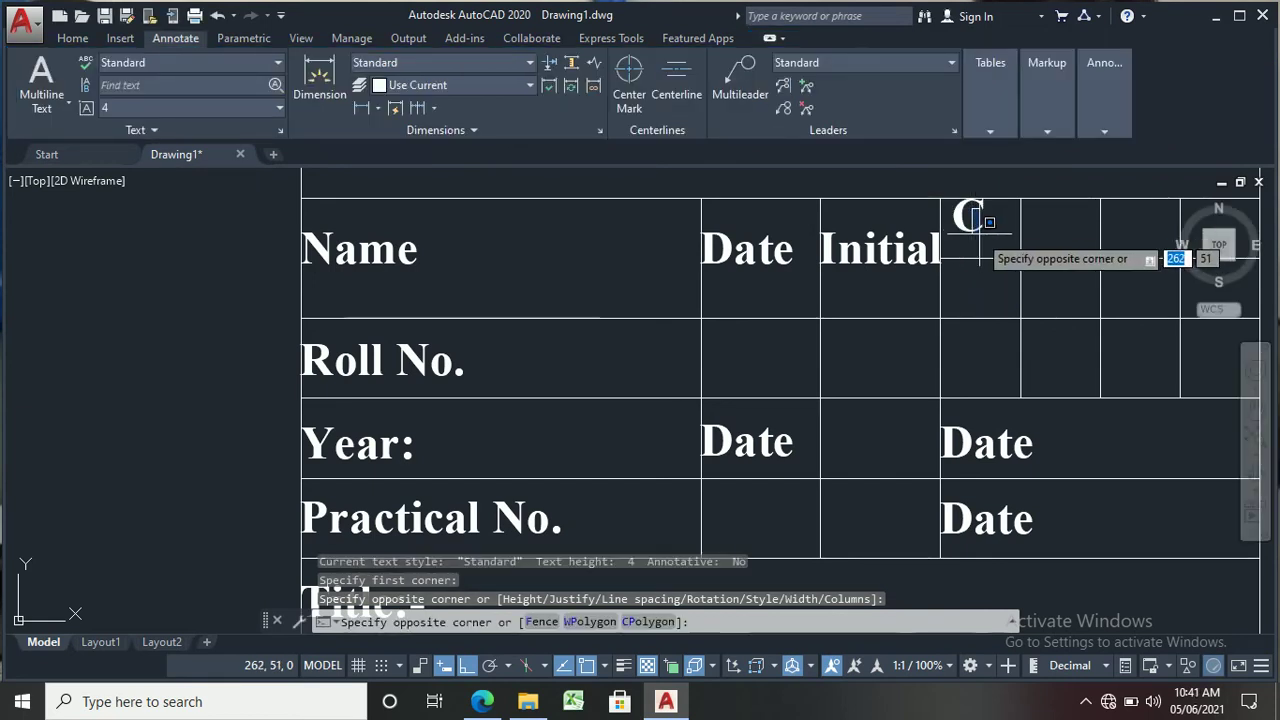
pyautogui.click(968, 215)
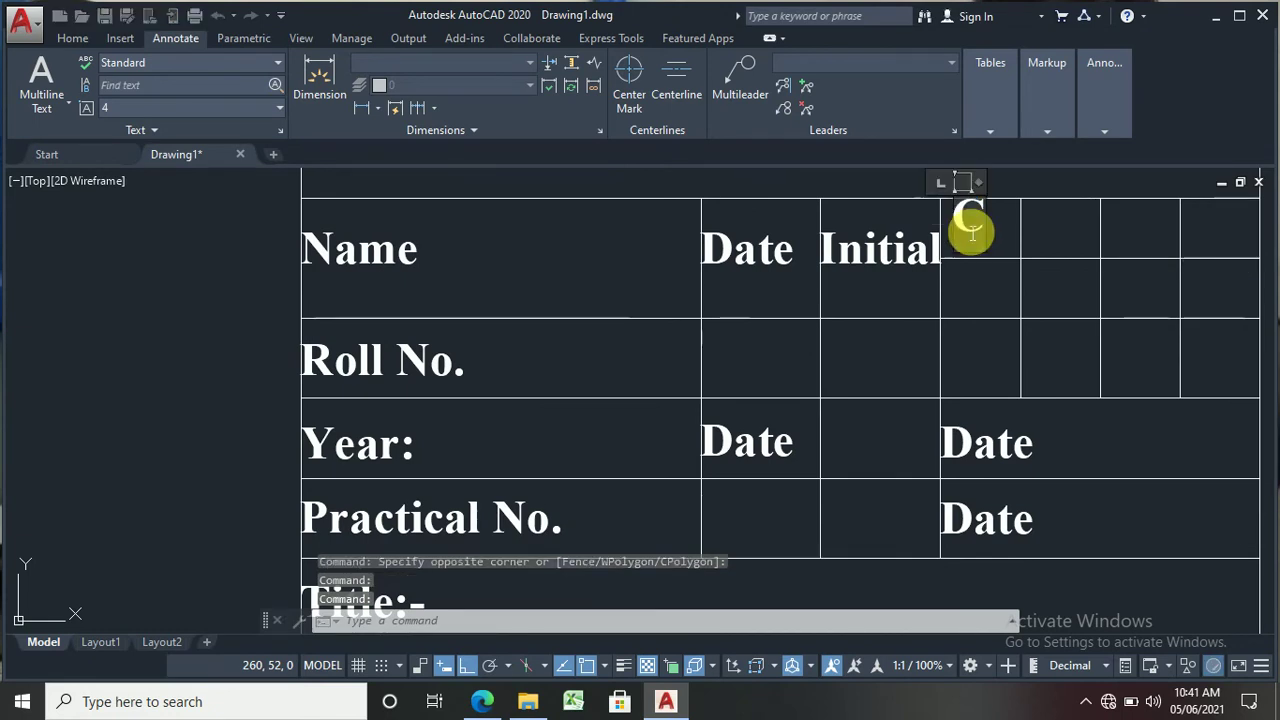
pyautogui.doubleClick(970, 224)
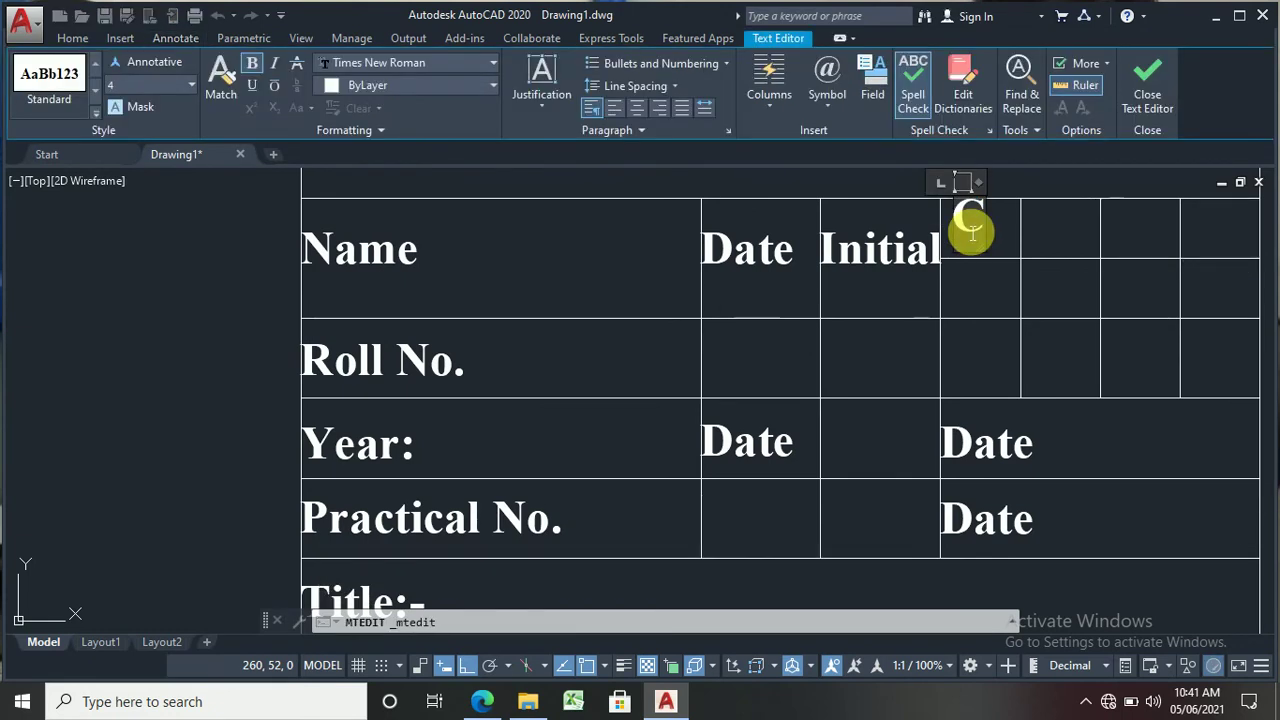
pyautogui.click(548, 105)
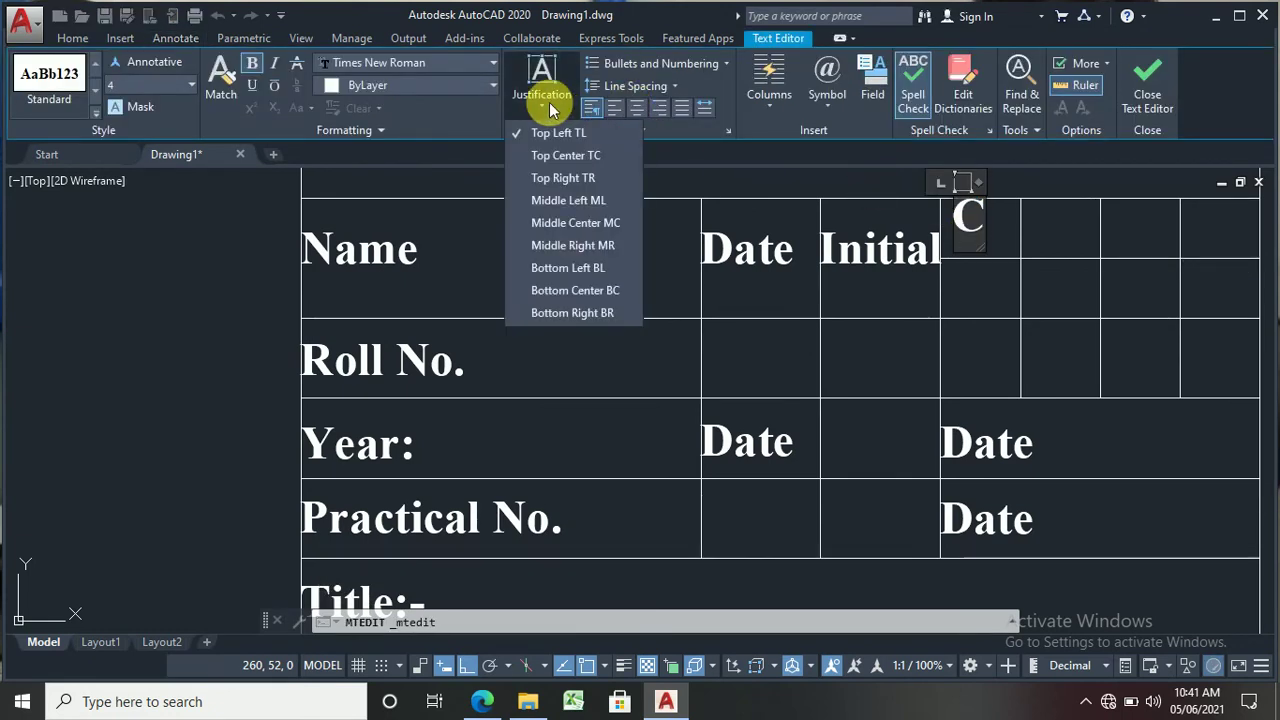
pyautogui.click(575, 223)
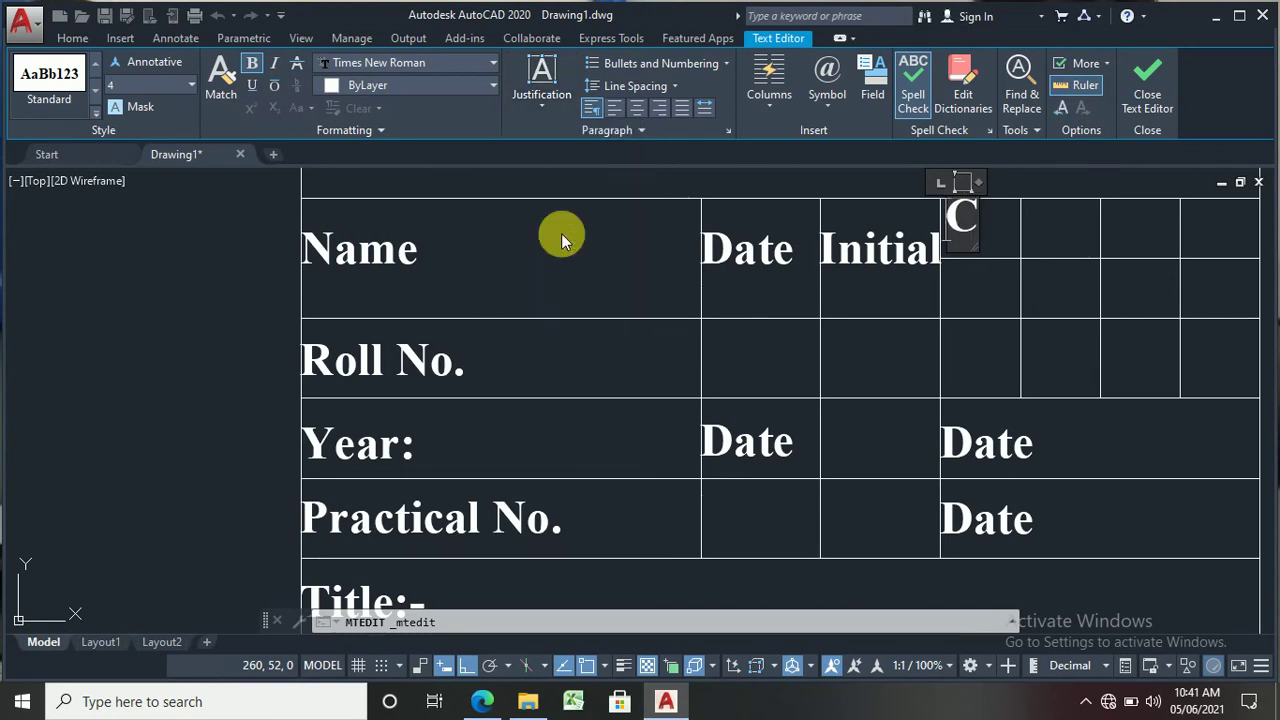
pyautogui.click(540, 108)
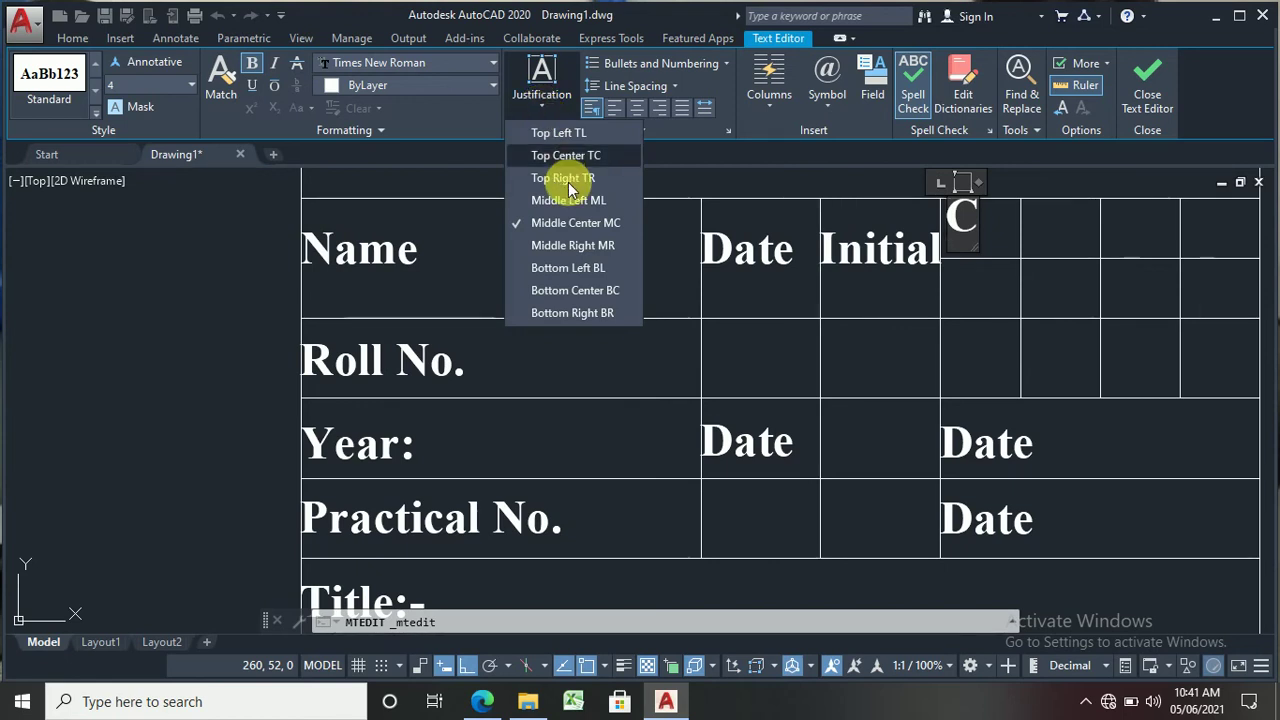
pyautogui.click(577, 228)
pyautogui.click(1100, 371)
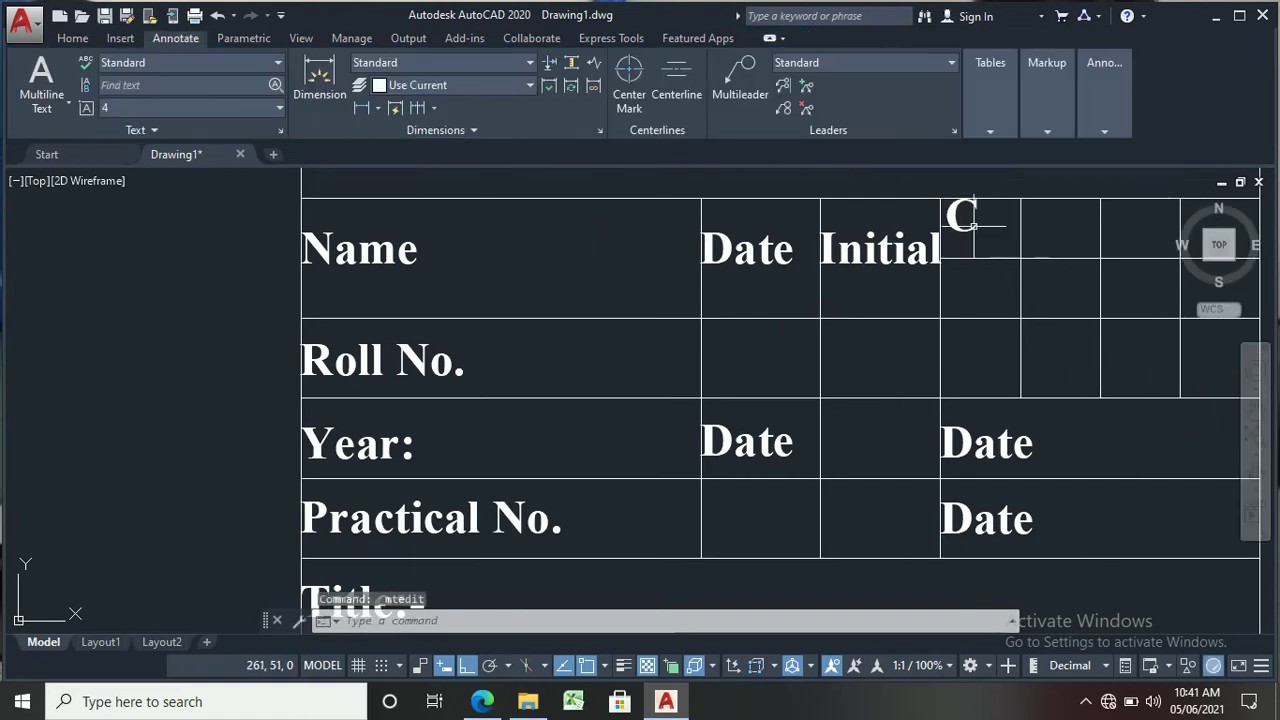
# Step: Move the "C" text straight down to about mid-height of its small cell
pyautogui.click(960, 215)
pyautogui.scroll(4, 961, 216)
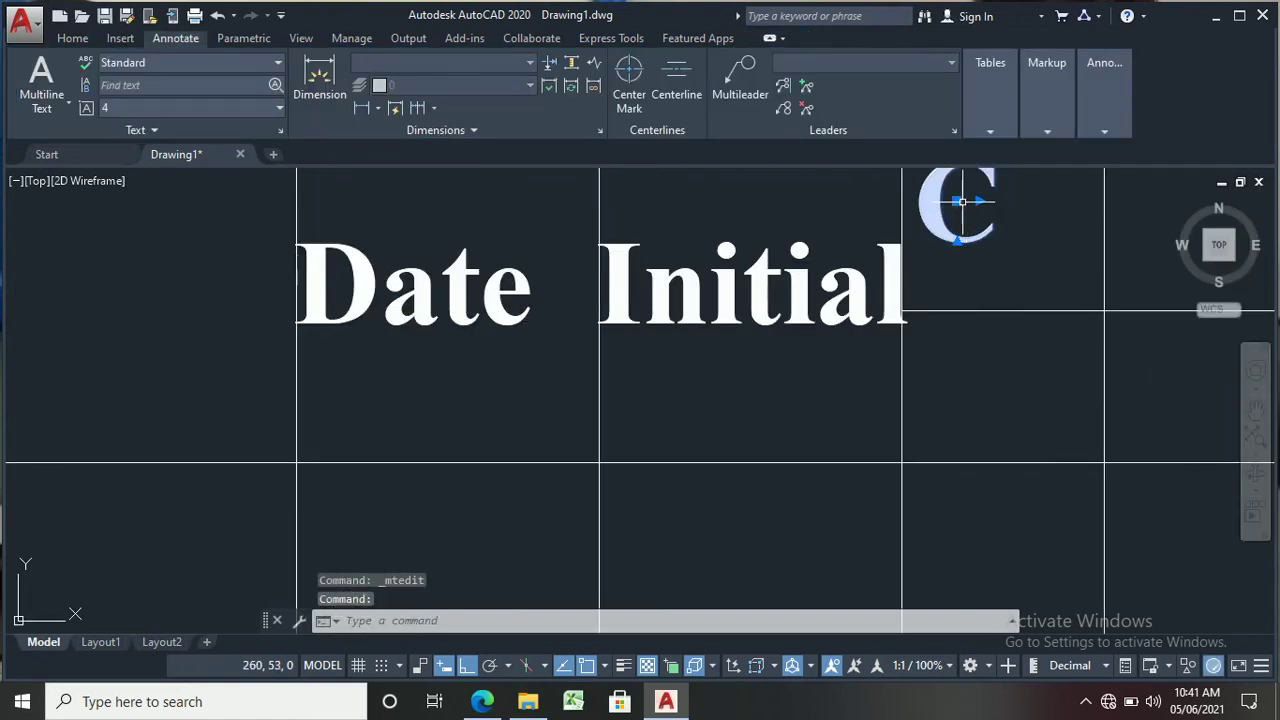
pyautogui.click(960, 201)
pyautogui.scroll(-2, 960, 233)
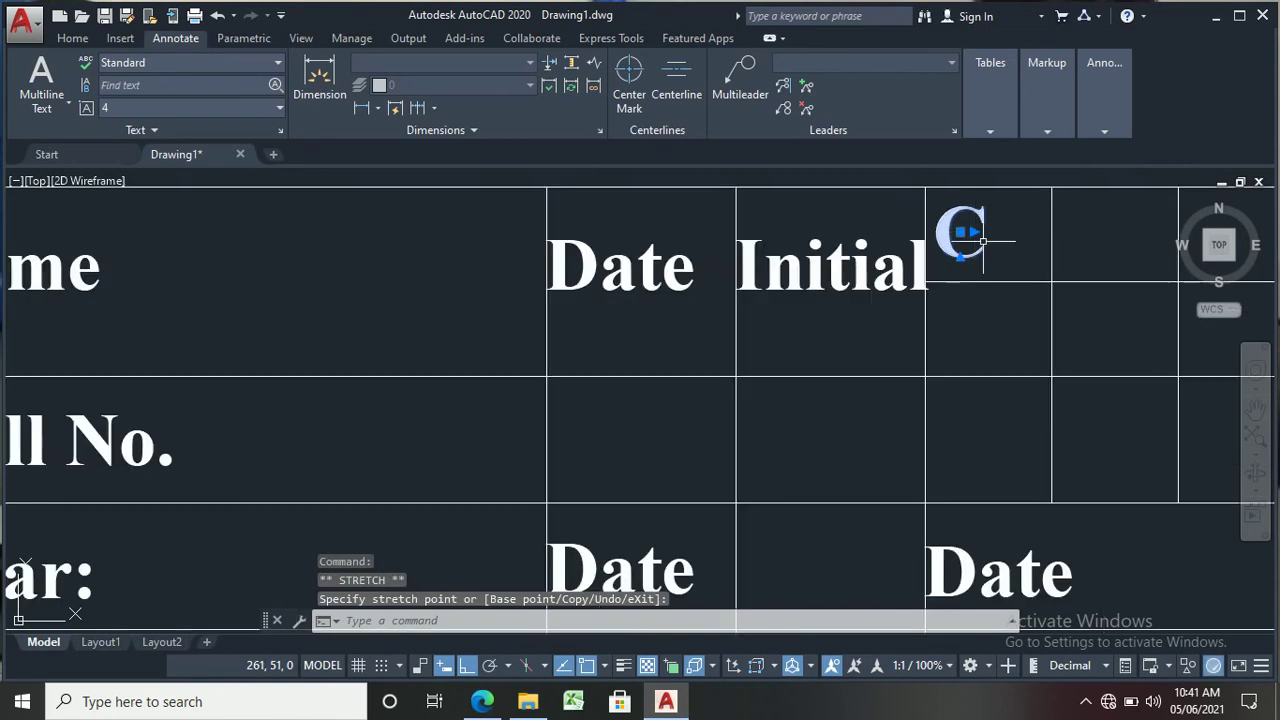
pyautogui.press('Escape')
# Step: Copy the "C" text horizontally into the second small cell of the same row
pyautogui.write('c')
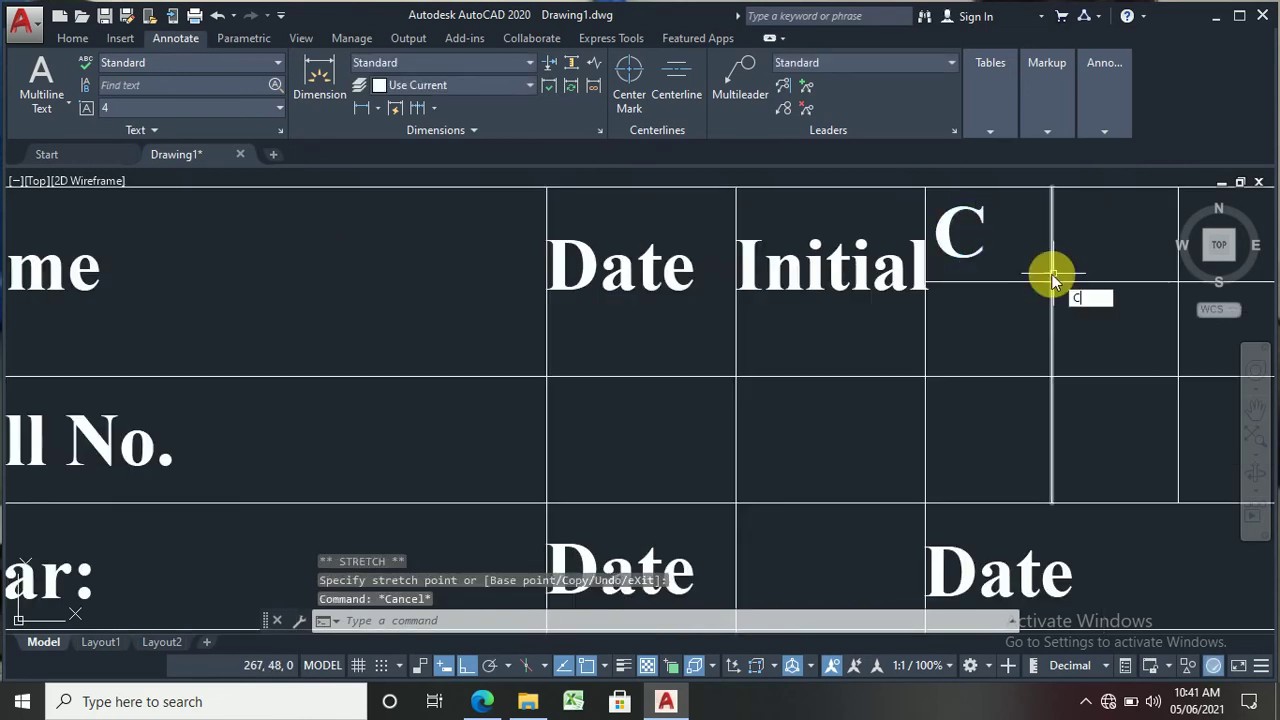
pyautogui.write('o')
pyautogui.press('Return')
pyautogui.click(948, 256)
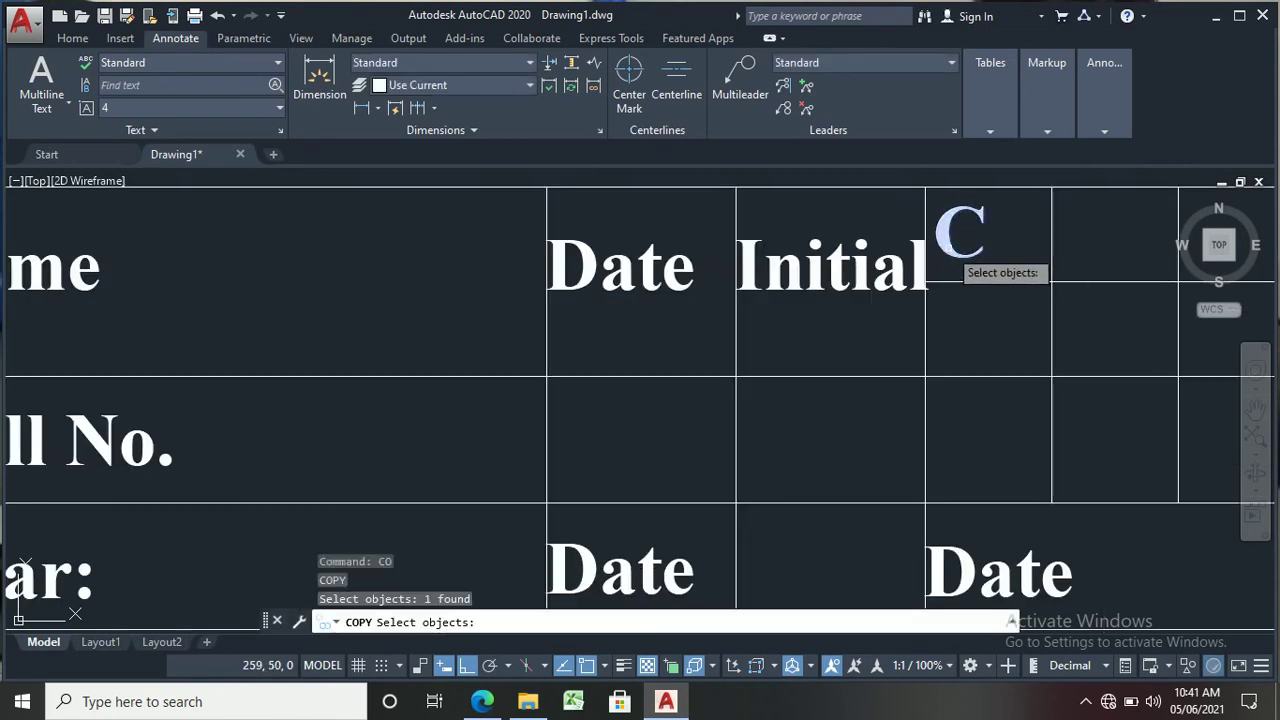
pyautogui.press('Return')
pyautogui.click(948, 258)
pyautogui.scroll(-4, 1000, 260)
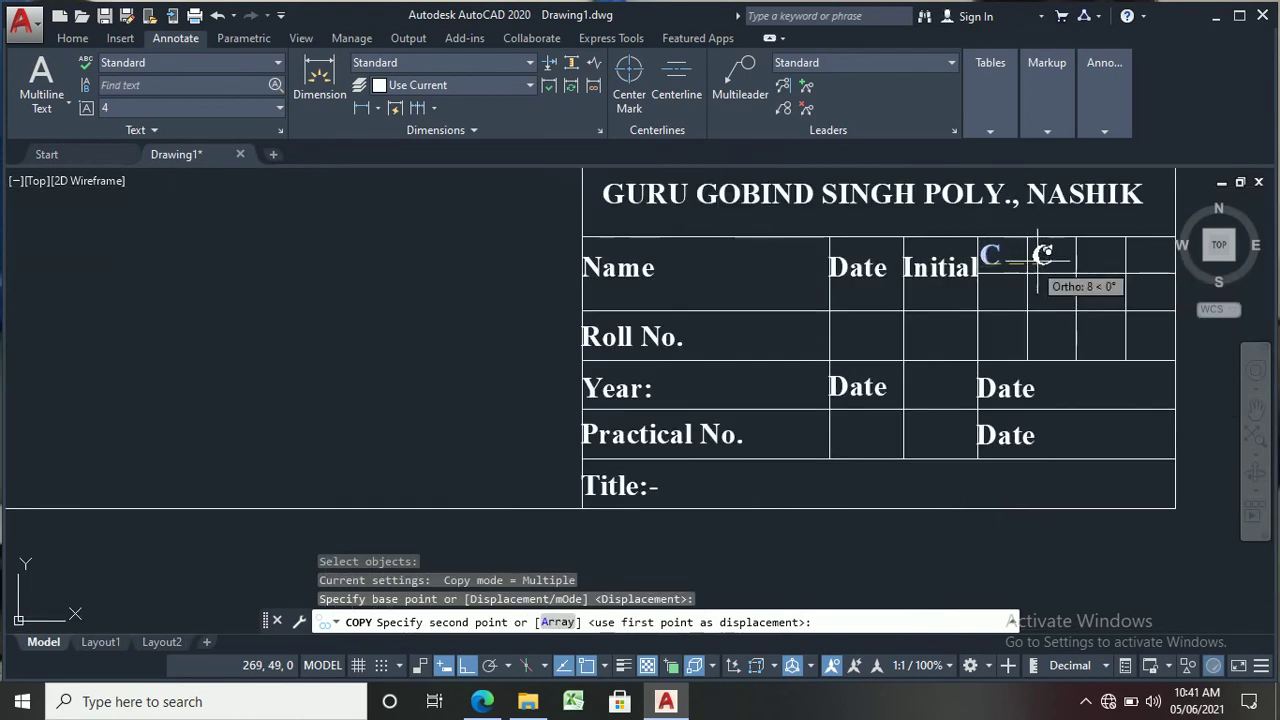
pyautogui.scroll(4, 1050, 257)
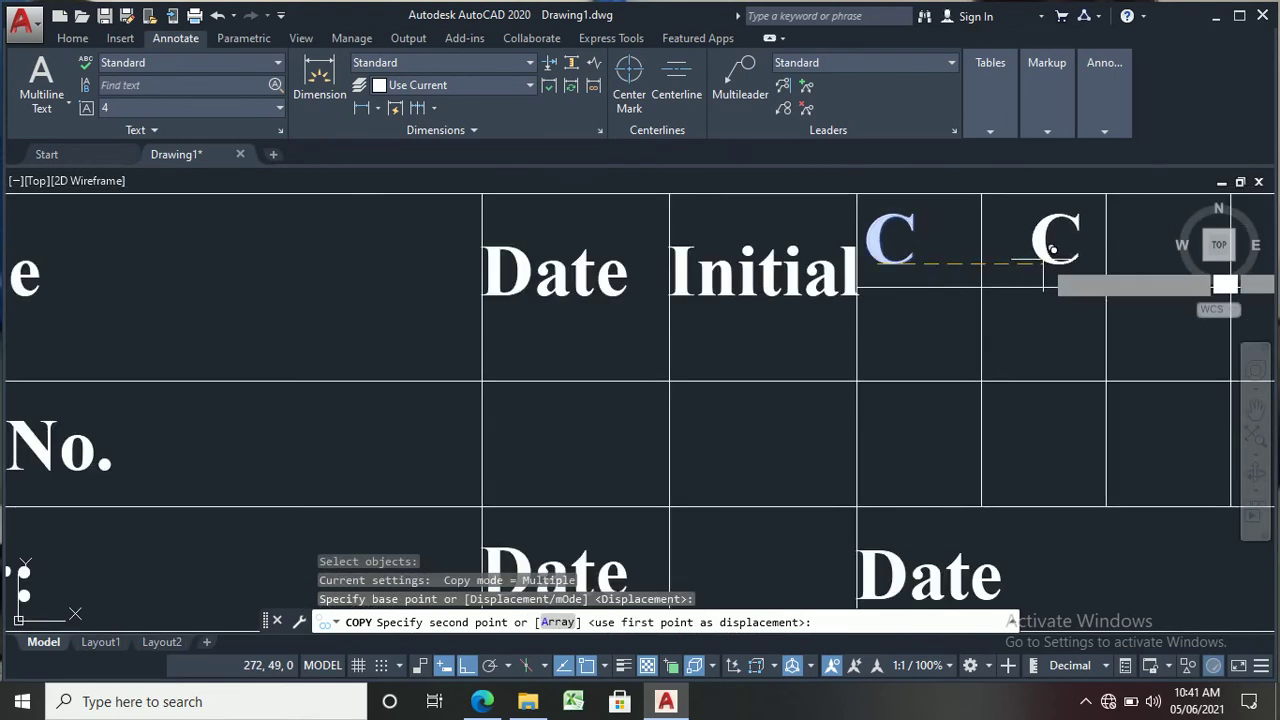
pyautogui.click(1050, 255)
# Step: Place two more copies of "C" in the third and fourth small cells, about 23 and 33 units from the original
pyautogui.scroll(-2, 1050, 255)
pyautogui.click(1135, 252)
pyautogui.scroll(4, 1130, 252)
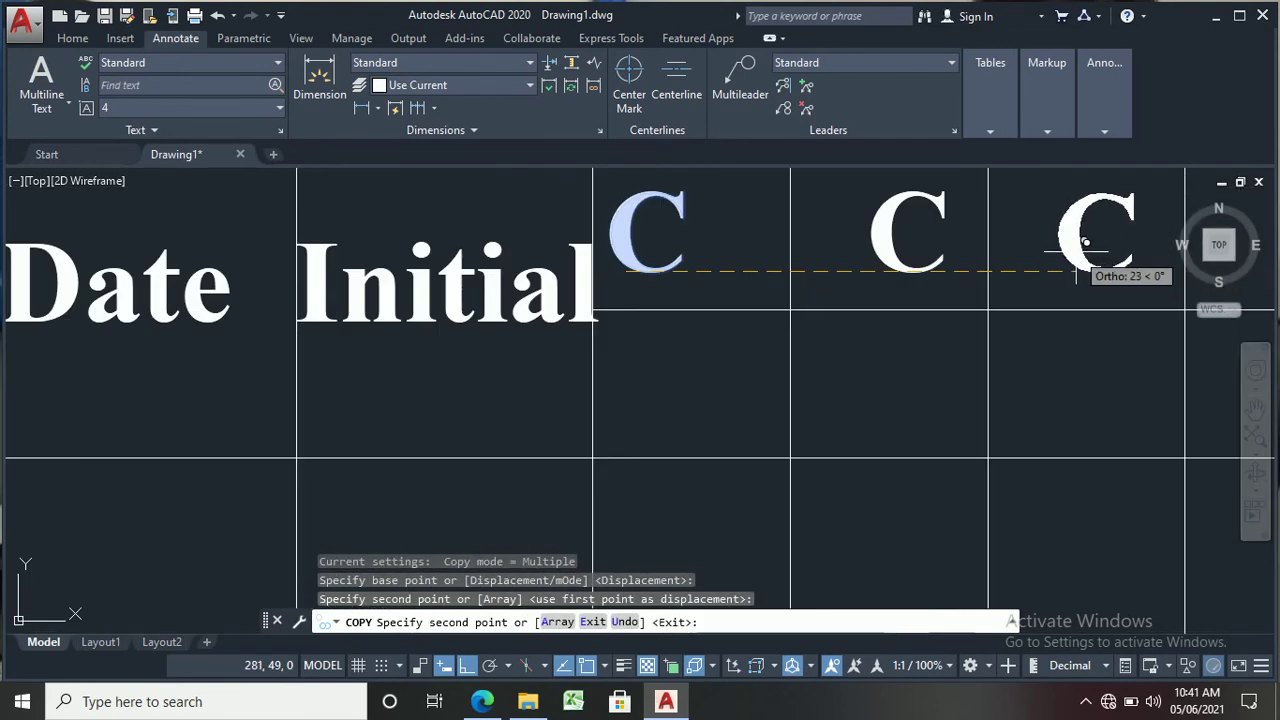
pyautogui.scroll(-4, 1085, 243)
pyautogui.scroll(4, 1140, 250)
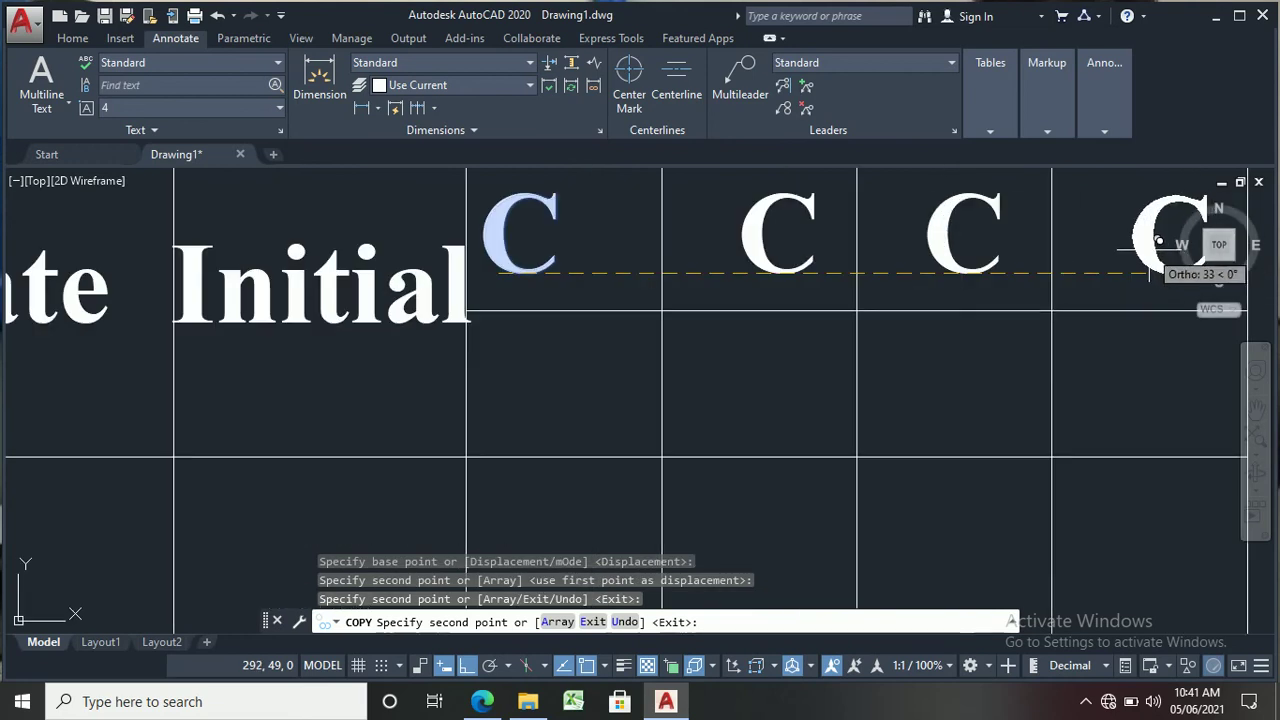
pyautogui.click(1165, 245)
pyautogui.press('Escape')
pyautogui.press('Escape')
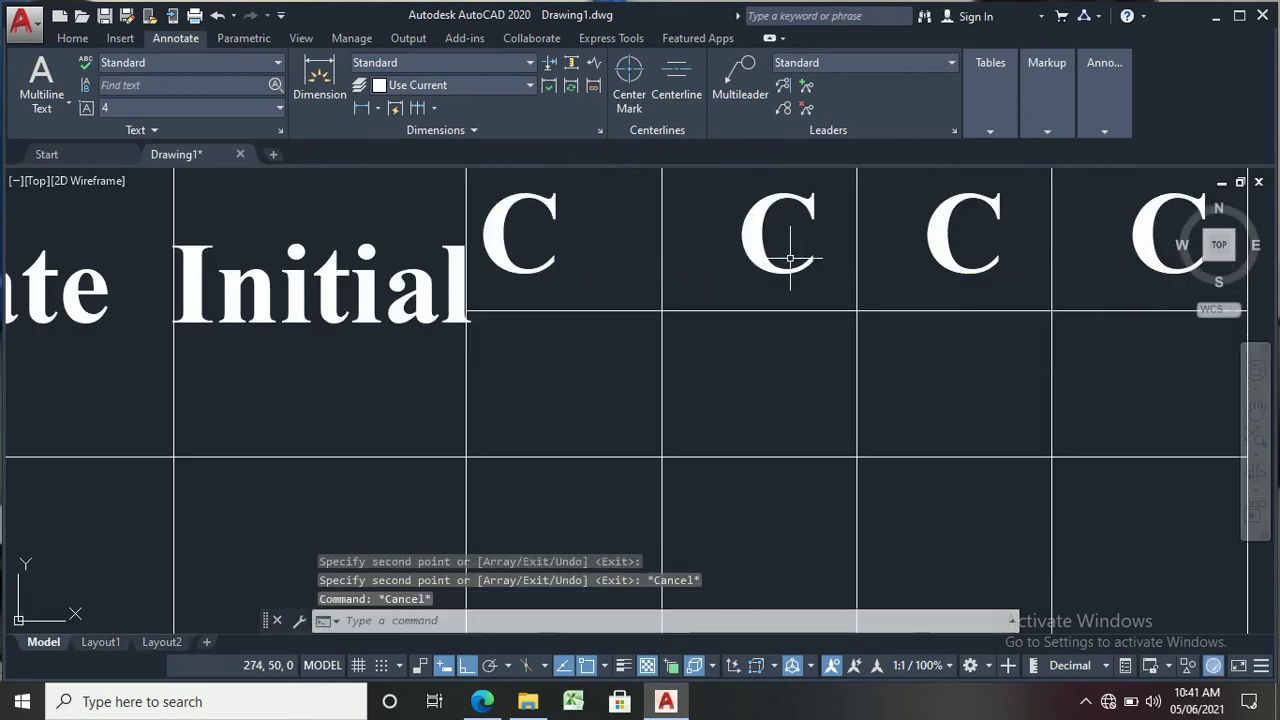
pyautogui.click(757, 276)
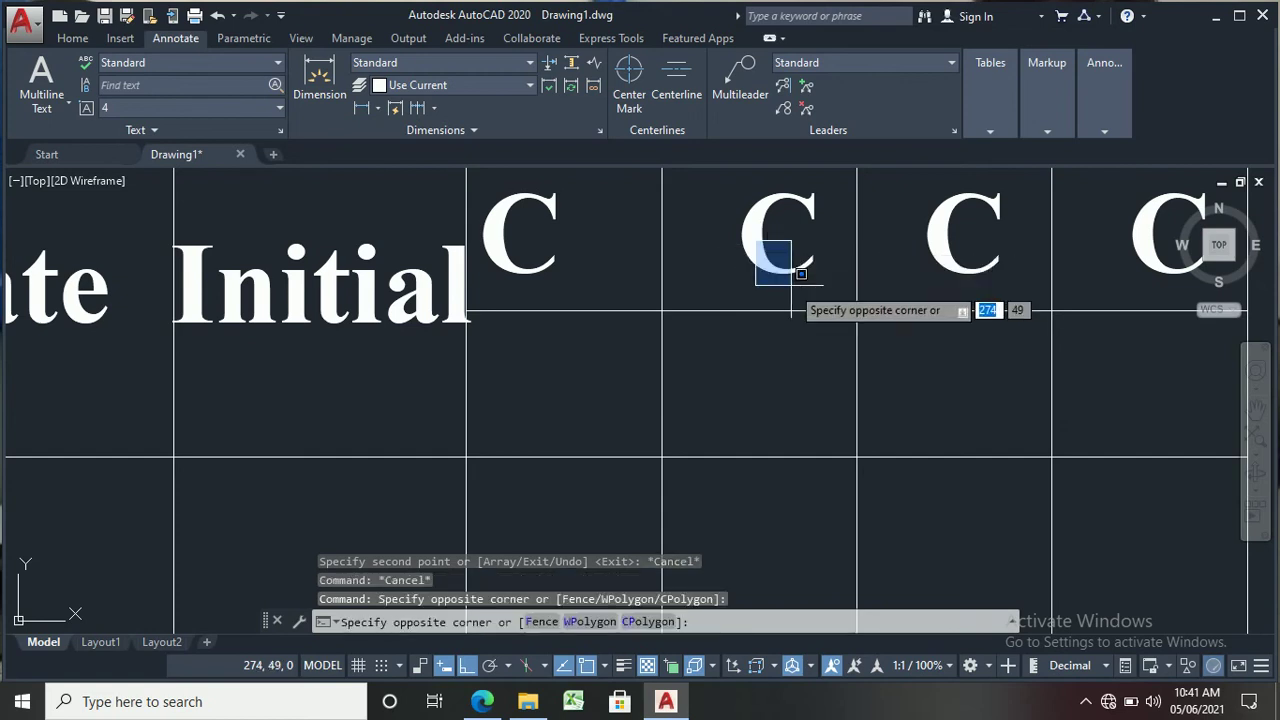
pyautogui.click(756, 252)
pyautogui.click(749, 245)
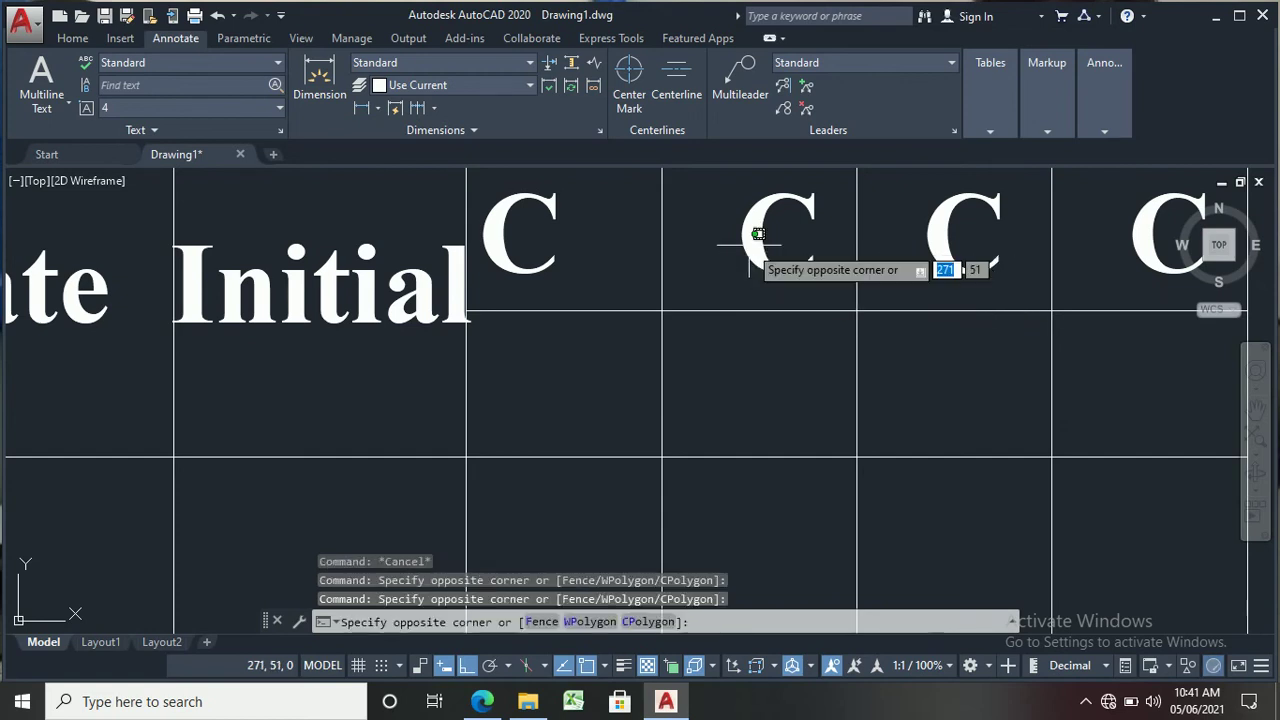
pyautogui.click(757, 236)
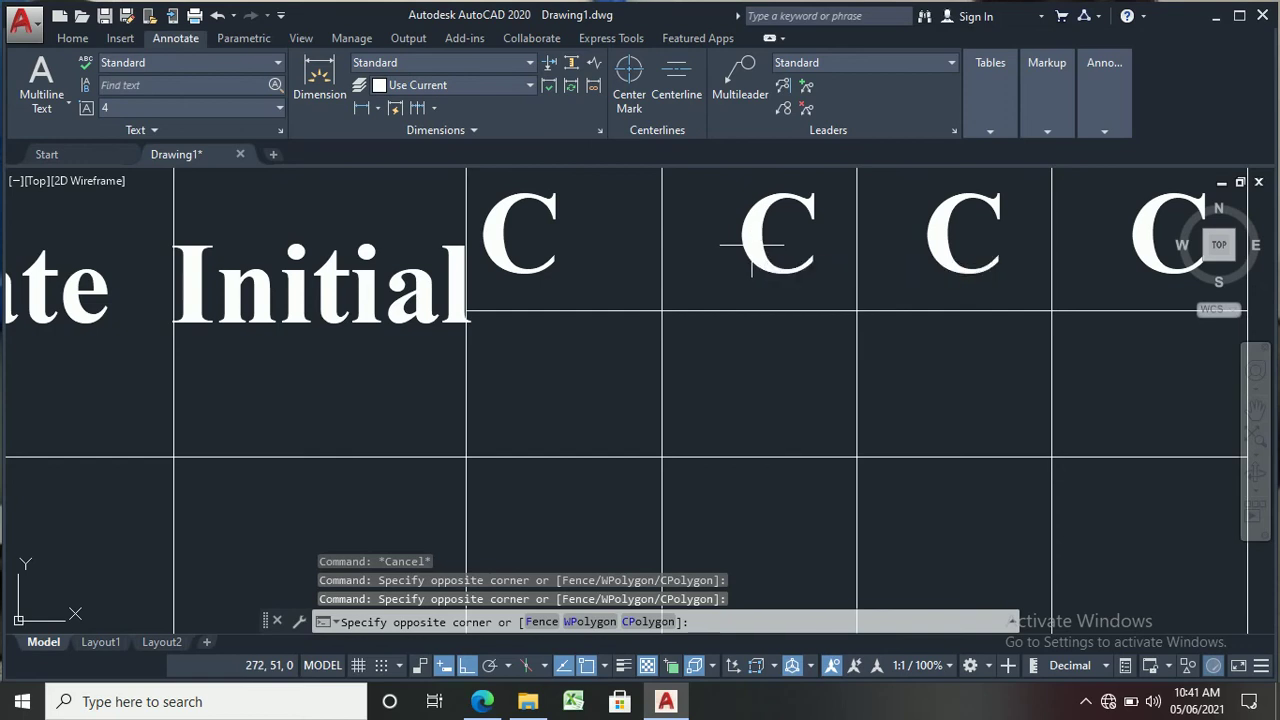
pyautogui.scroll(-2, 755, 244)
pyautogui.scroll(2, 760, 240)
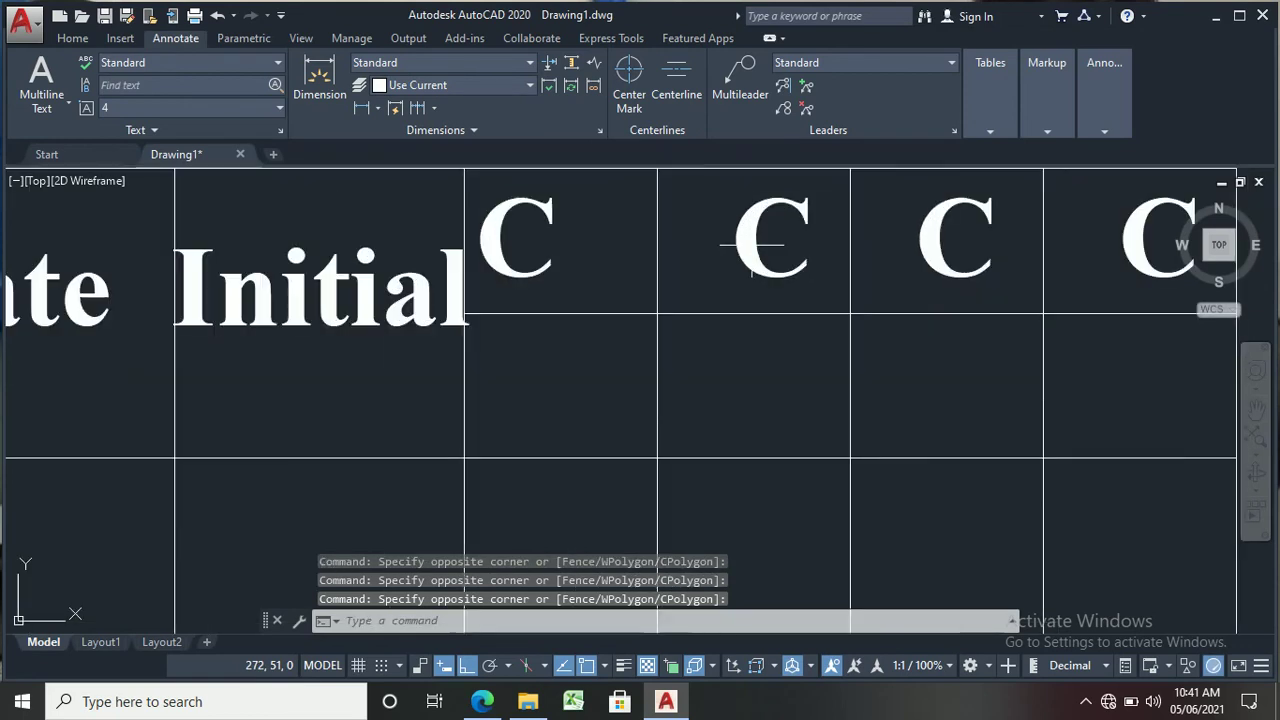
pyautogui.scroll(-1, 757, 247)
pyautogui.click(763, 248)
pyautogui.press('Escape')
pyautogui.press('Escape')
pyautogui.press('Escape')
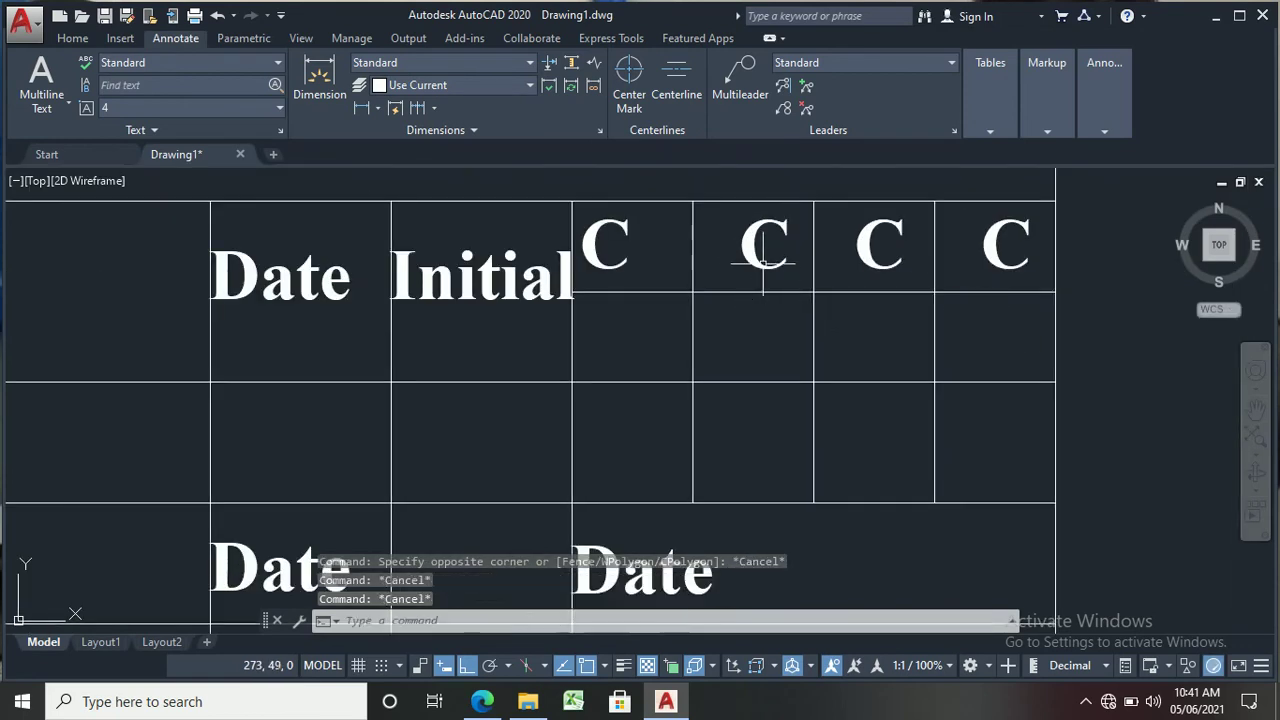
pyautogui.click(758, 237)
pyautogui.click(757, 237)
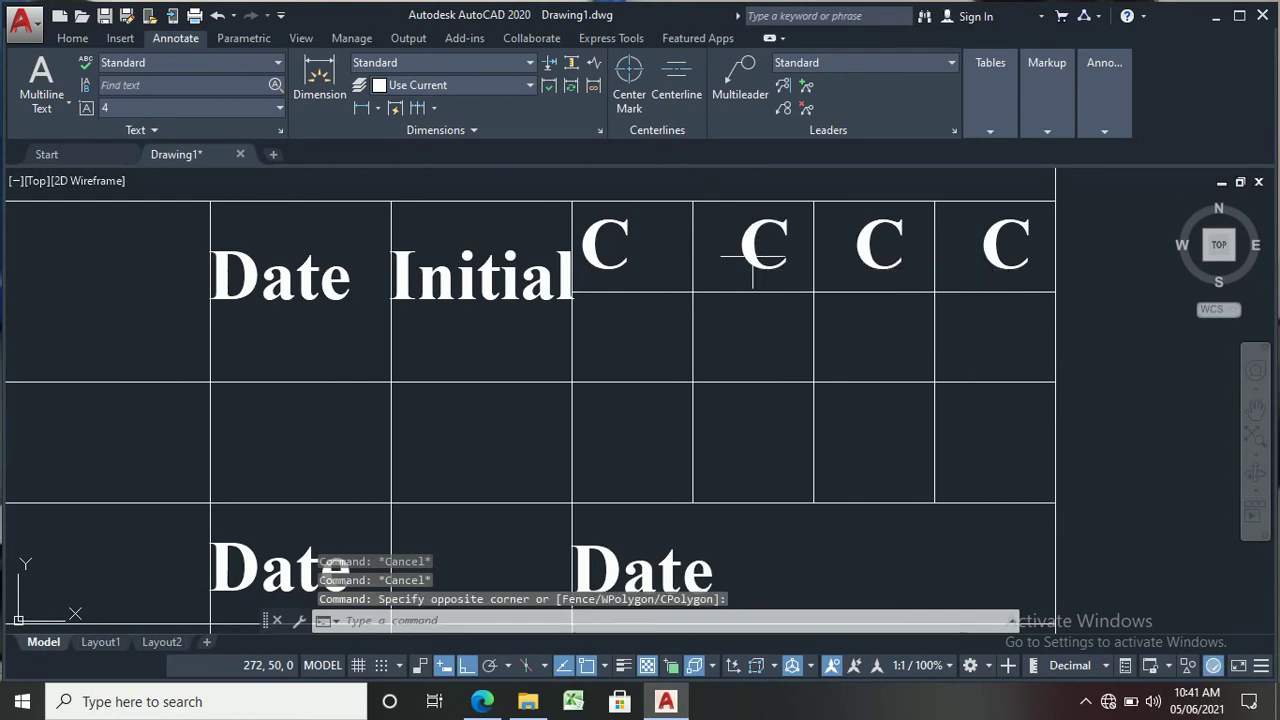
pyautogui.click(753, 256)
pyautogui.click(752, 264)
pyautogui.click(749, 238)
pyautogui.click(750, 239)
pyautogui.click(755, 239)
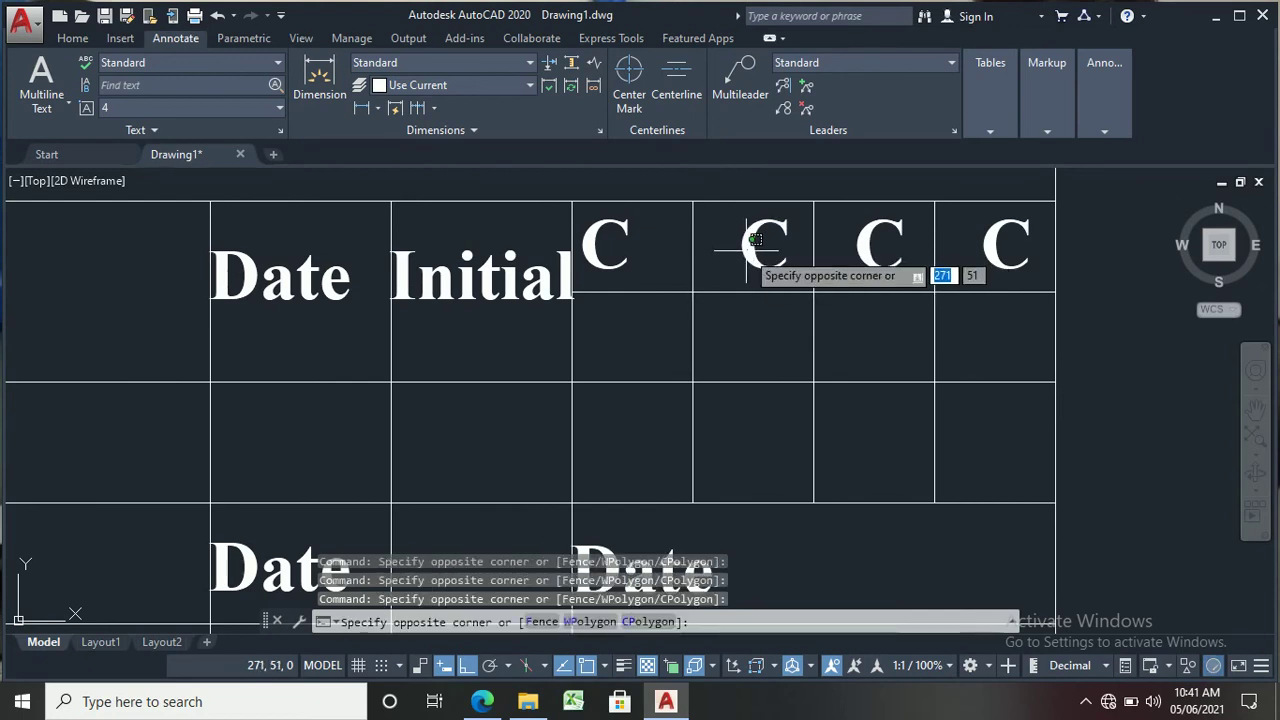
pyautogui.press('Escape')
pyautogui.press('Escape')
pyautogui.press('Escape')
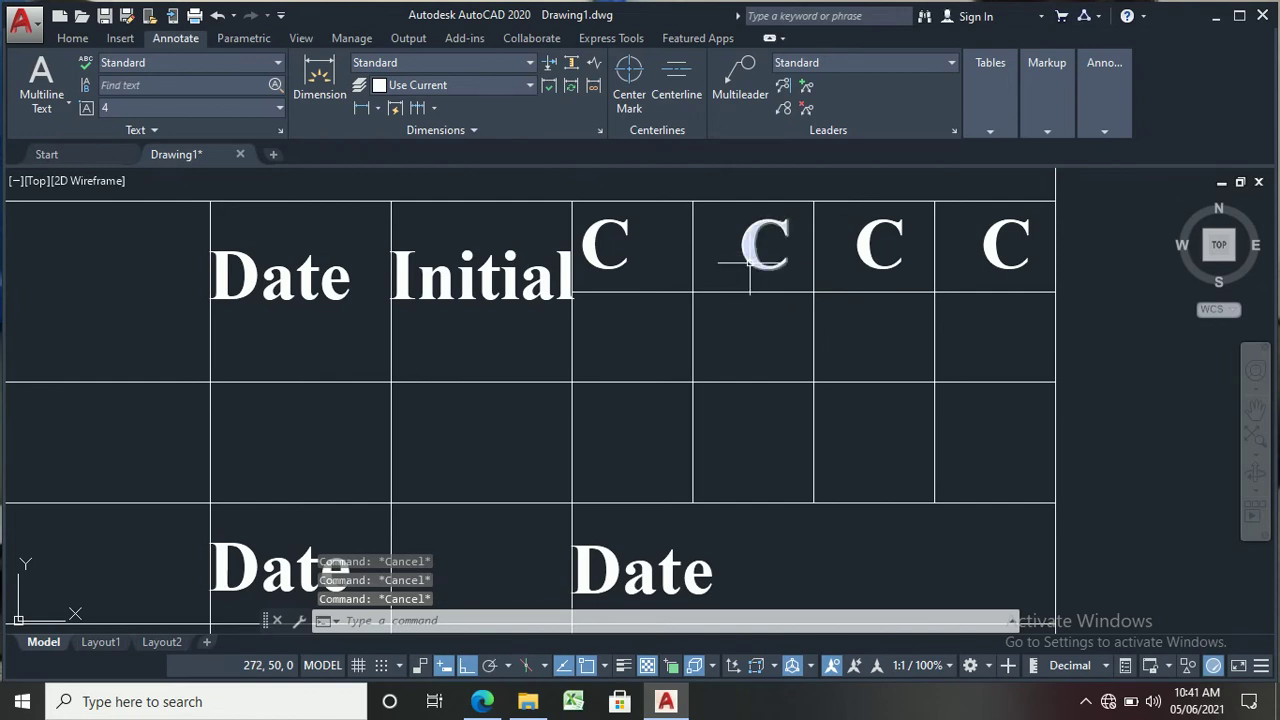
# Step: Replace the "C" text in the second small cell of the top row with "P"
pyautogui.click(750, 264)
pyautogui.doubleClick(760, 270)
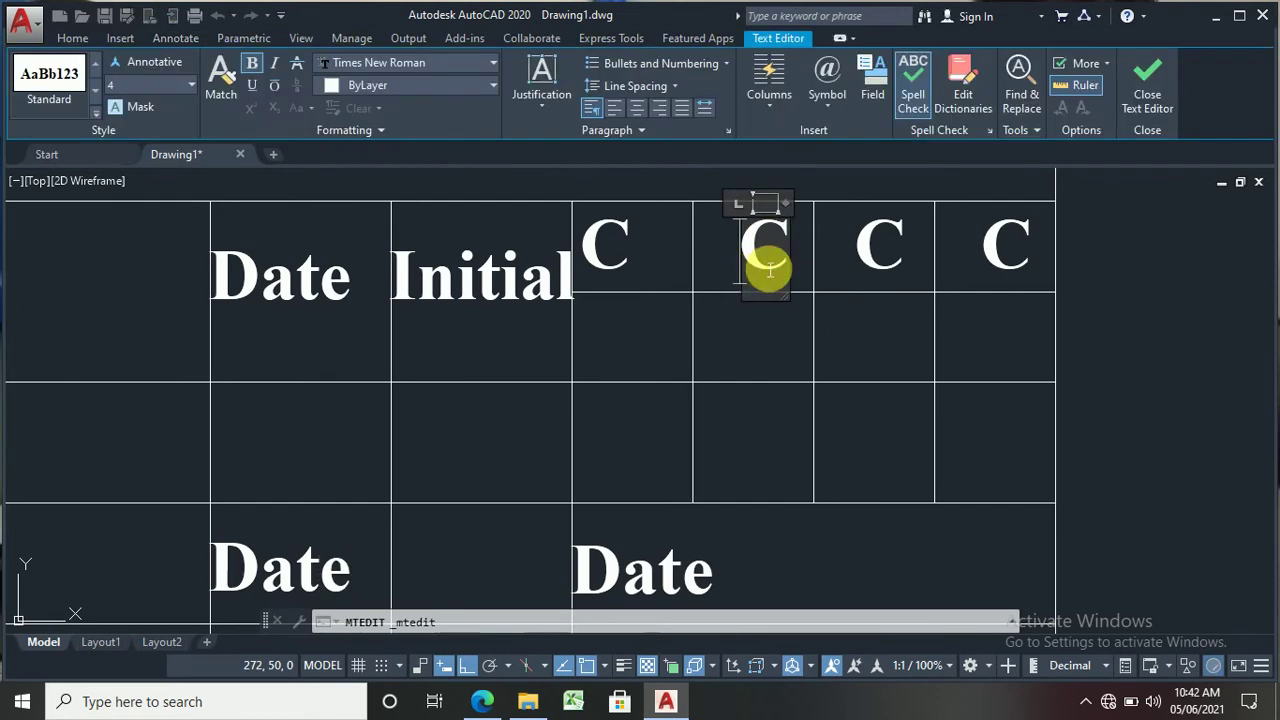
pyautogui.moveTo(768, 268); pyautogui.dragTo(805, 266)
pyautogui.write('P')
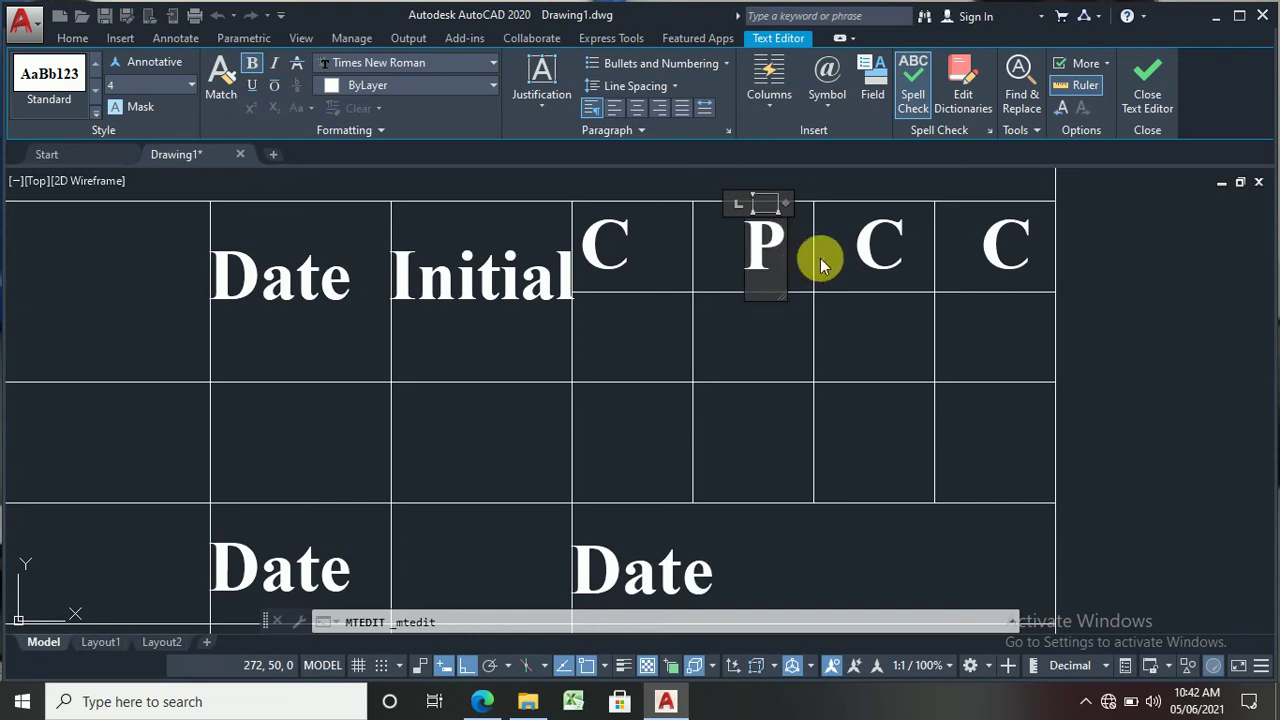
pyautogui.click(820, 258)
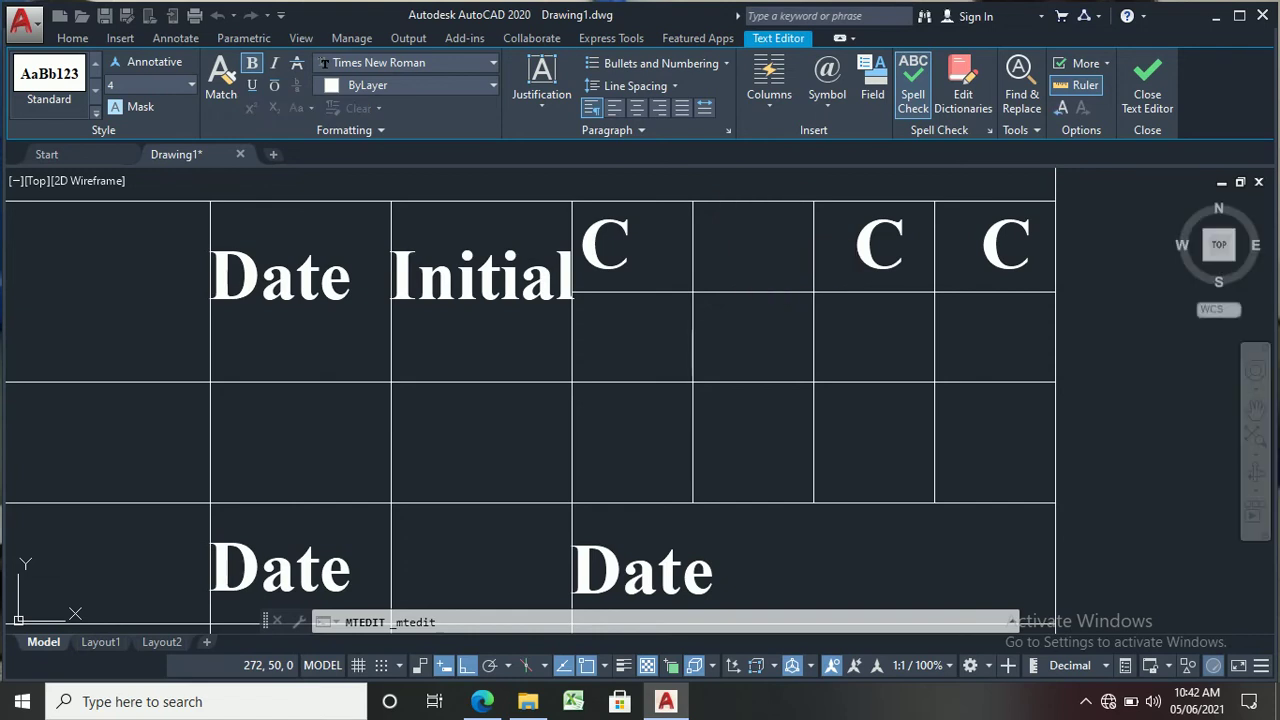
# Step: Replace the "C" text in the third small cell of the top row with "A"
pyautogui.click(868, 245)
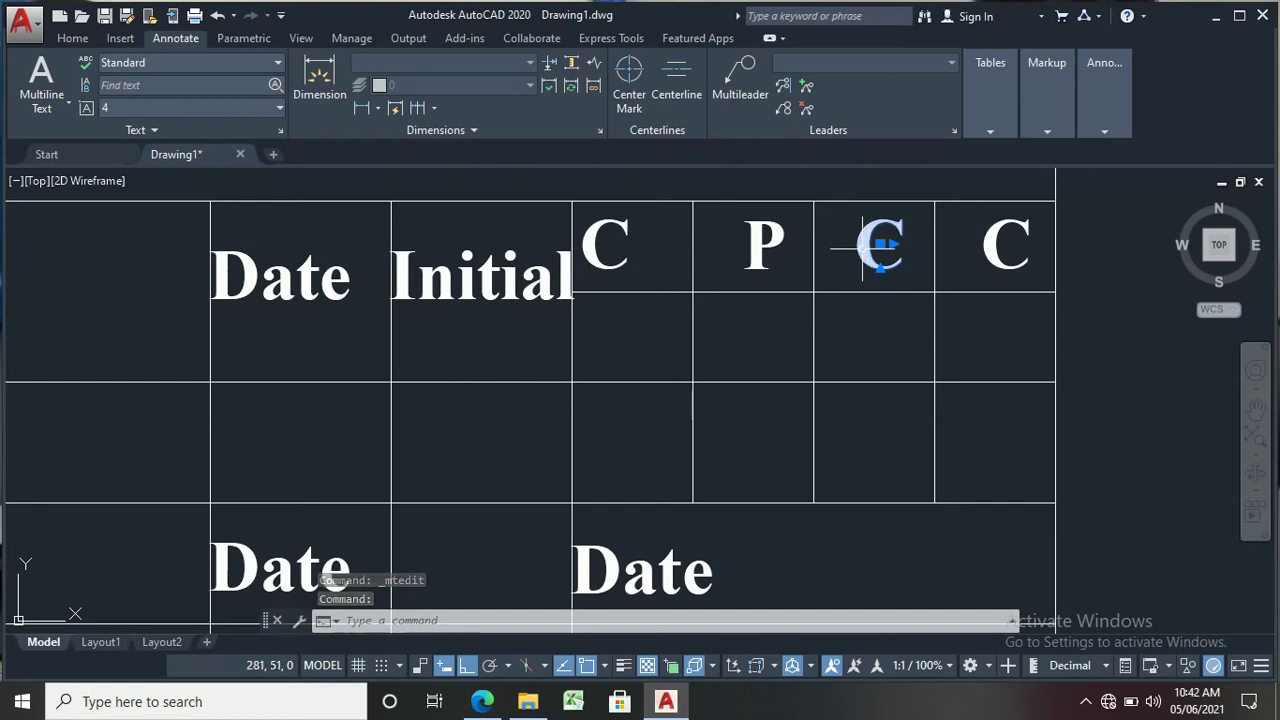
pyautogui.click(862, 246)
pyautogui.click(872, 240)
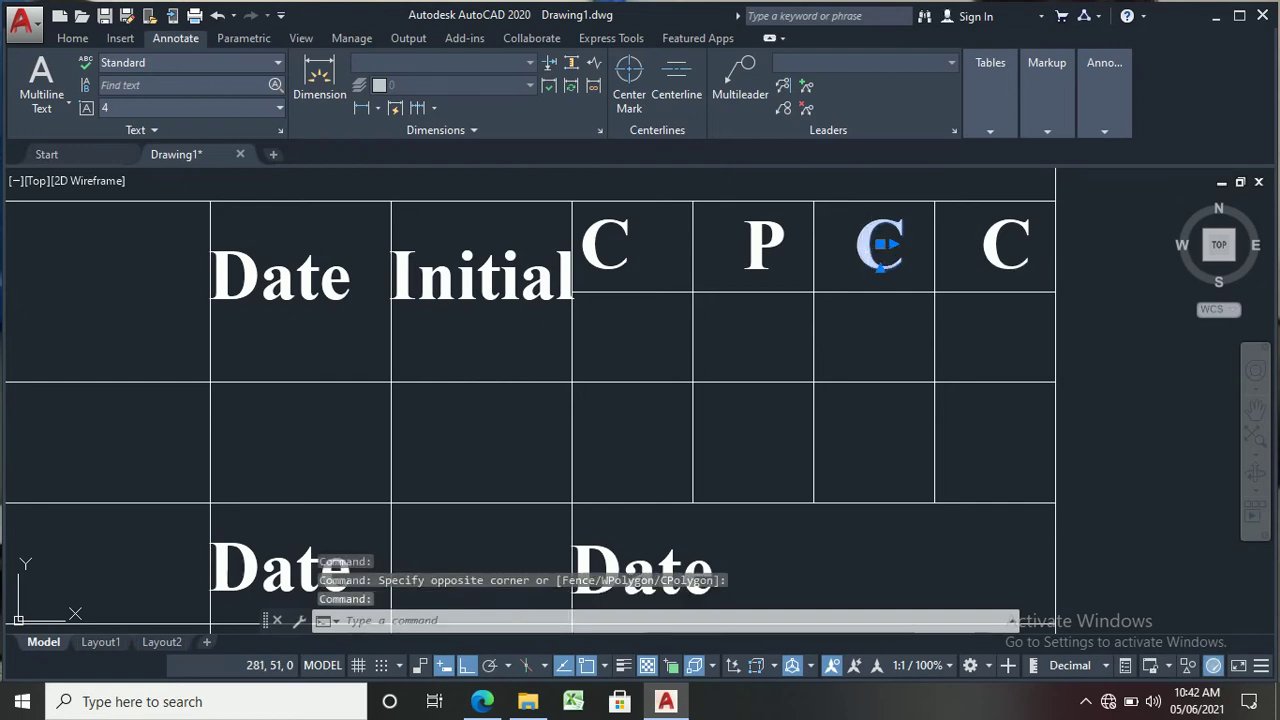
pyautogui.doubleClick(872, 250)
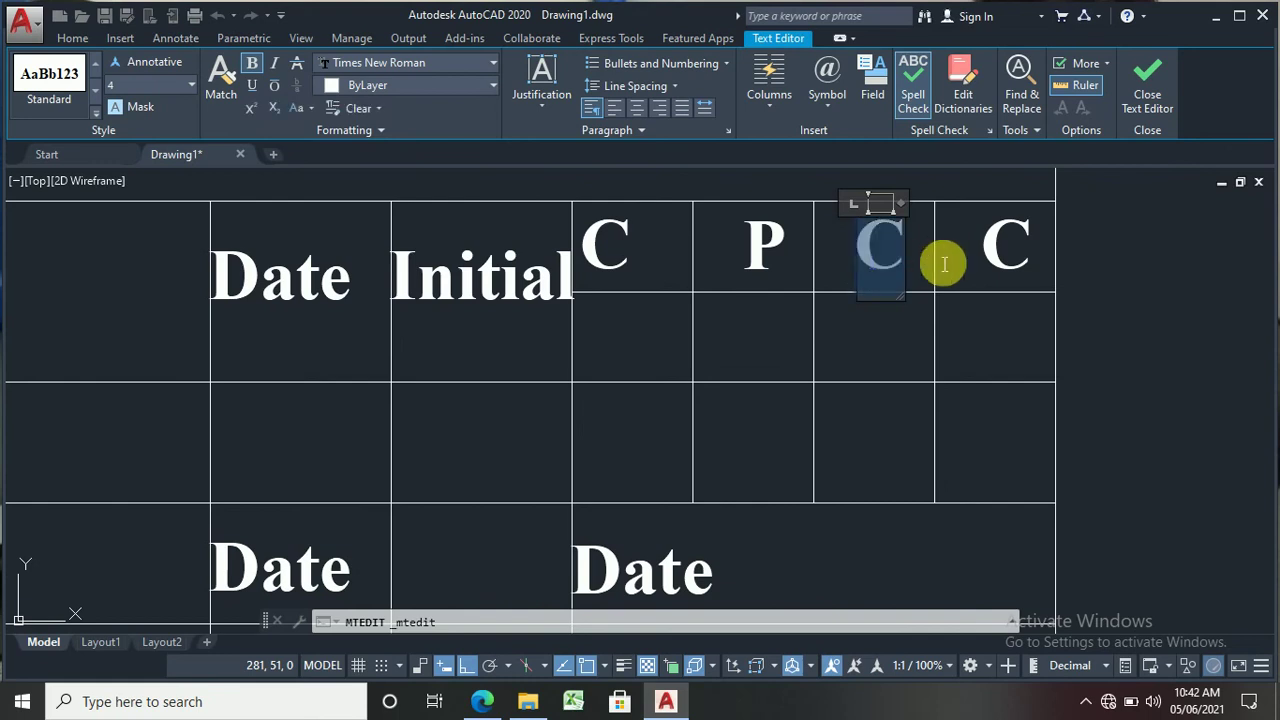
pyautogui.write('A')
pyautogui.click(989, 252)
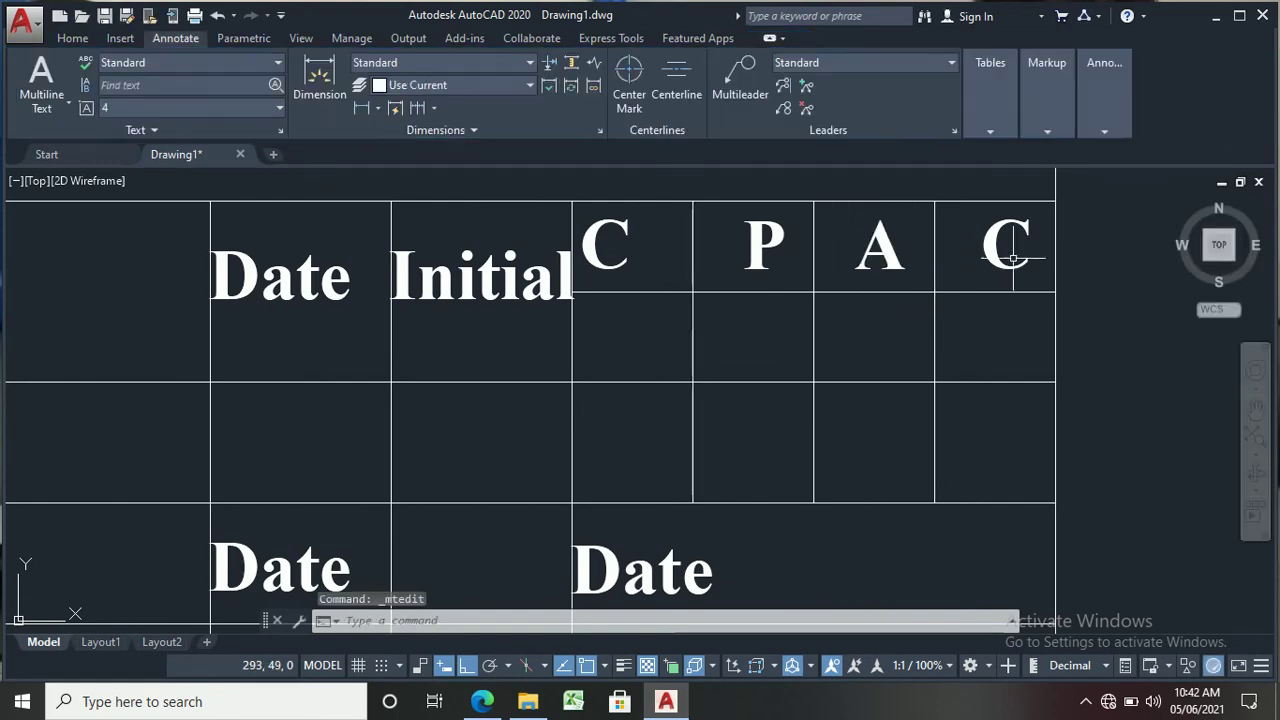
# Step: Replace the "C" text in the fourth small cell of the top row with "T"
pyautogui.click(991, 252)
pyautogui.click(996, 262)
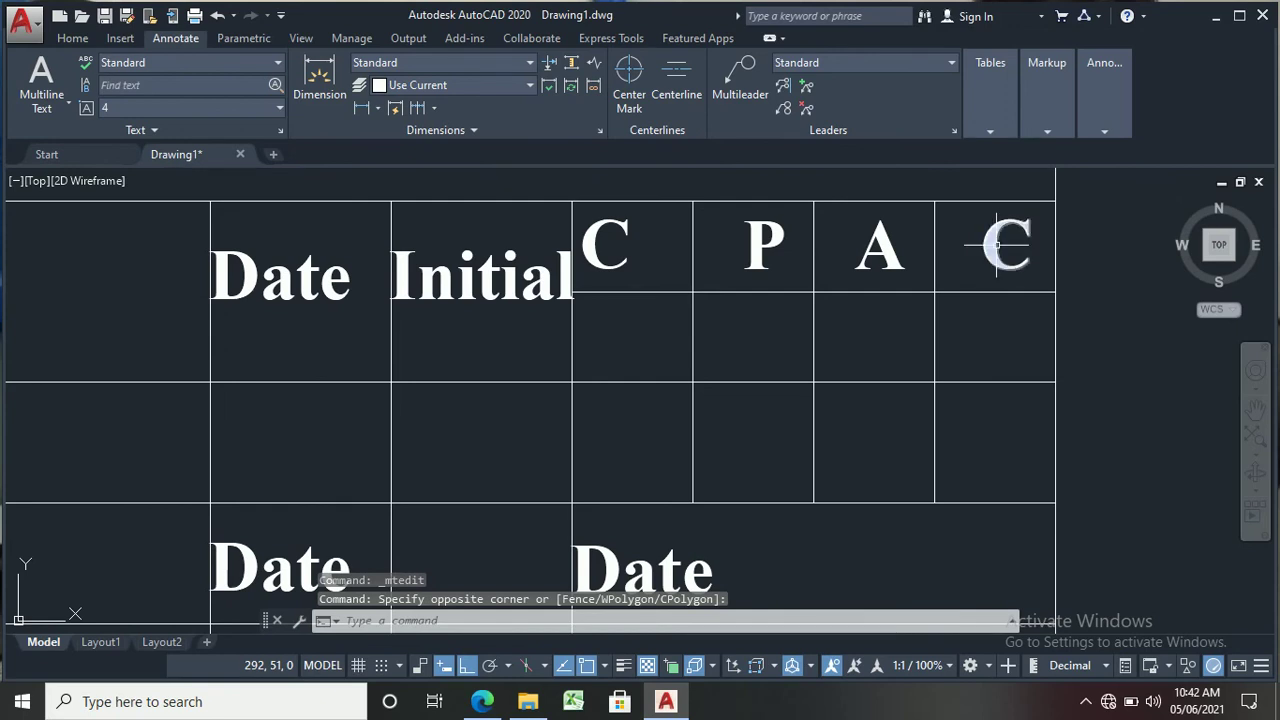
pyautogui.click(997, 244)
pyautogui.doubleClick(1005, 244)
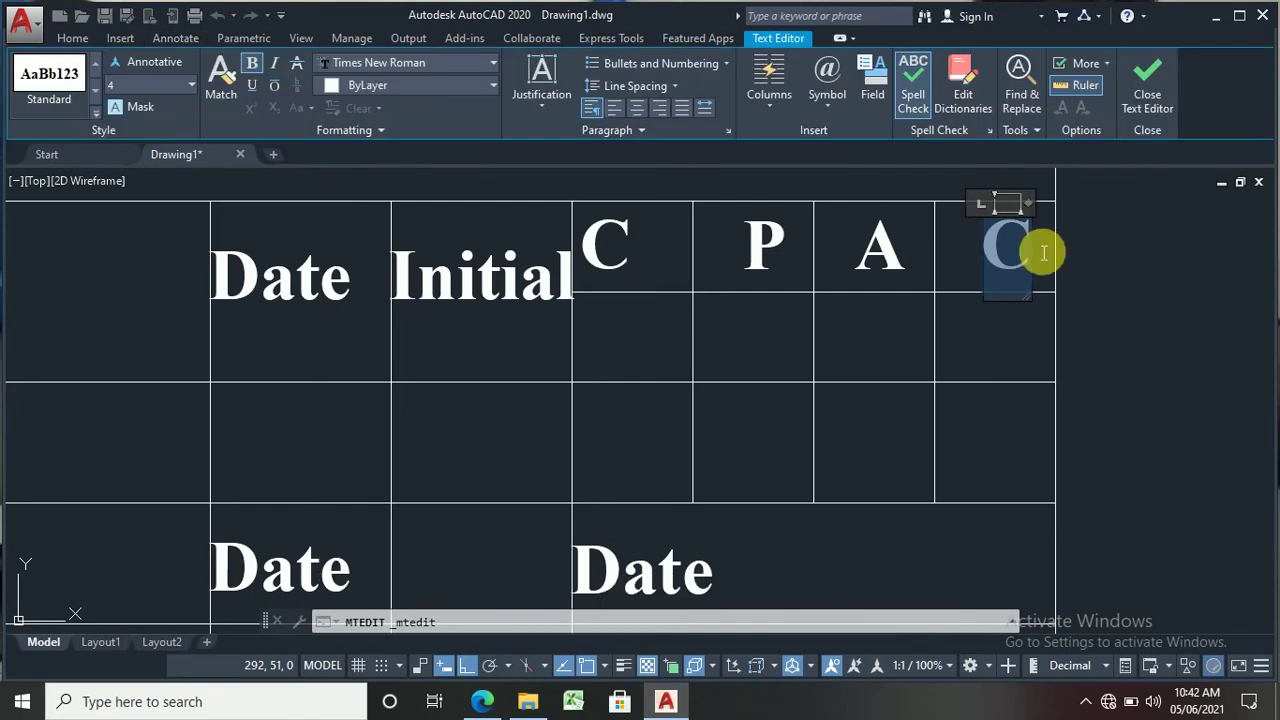
pyautogui.write('T')
pyautogui.click(980, 394)
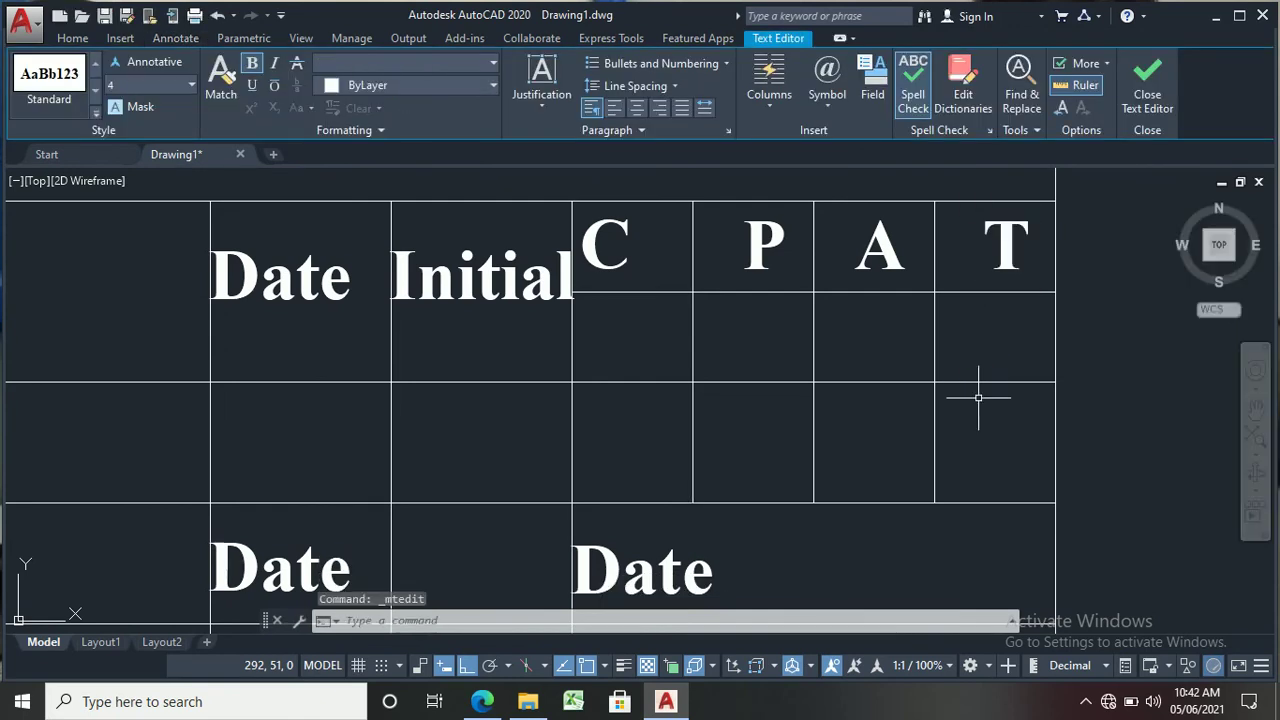
# Step: Copy the C, P, A and T texts about 7 units straight down into the row of small cells below
pyautogui.scroll(-2, 606, 436)
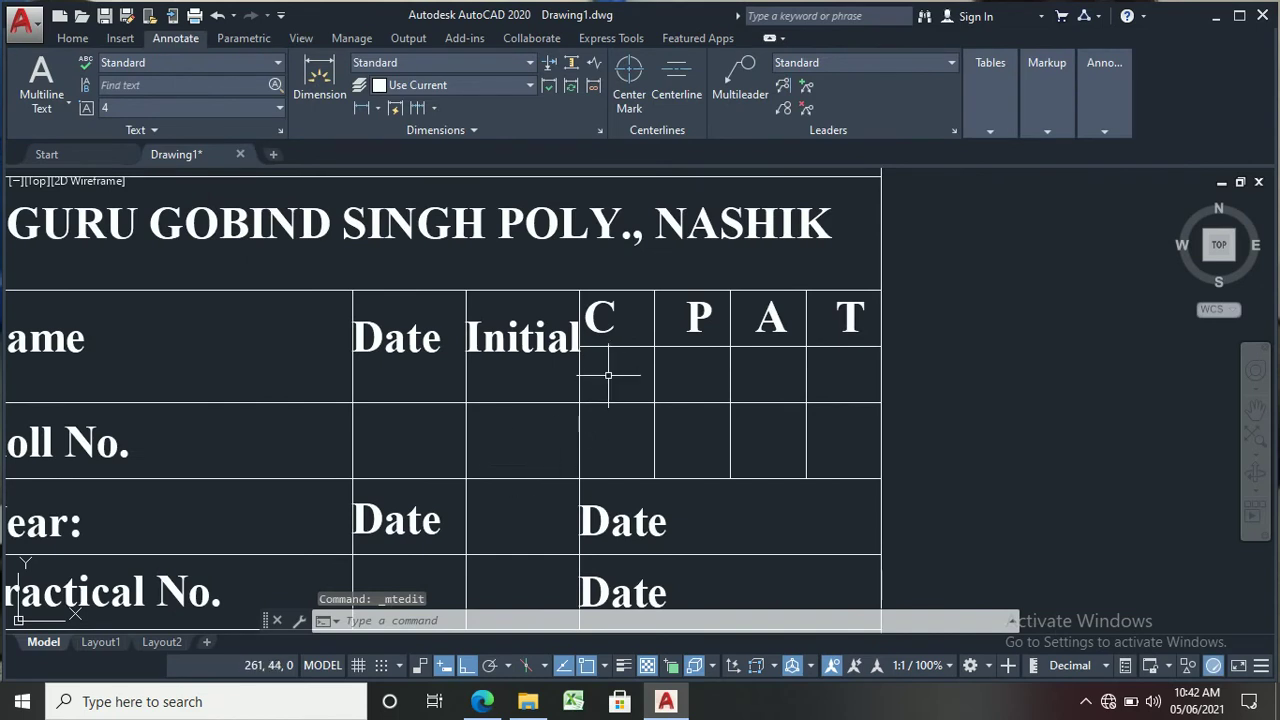
pyautogui.write('co')
pyautogui.press('Return')
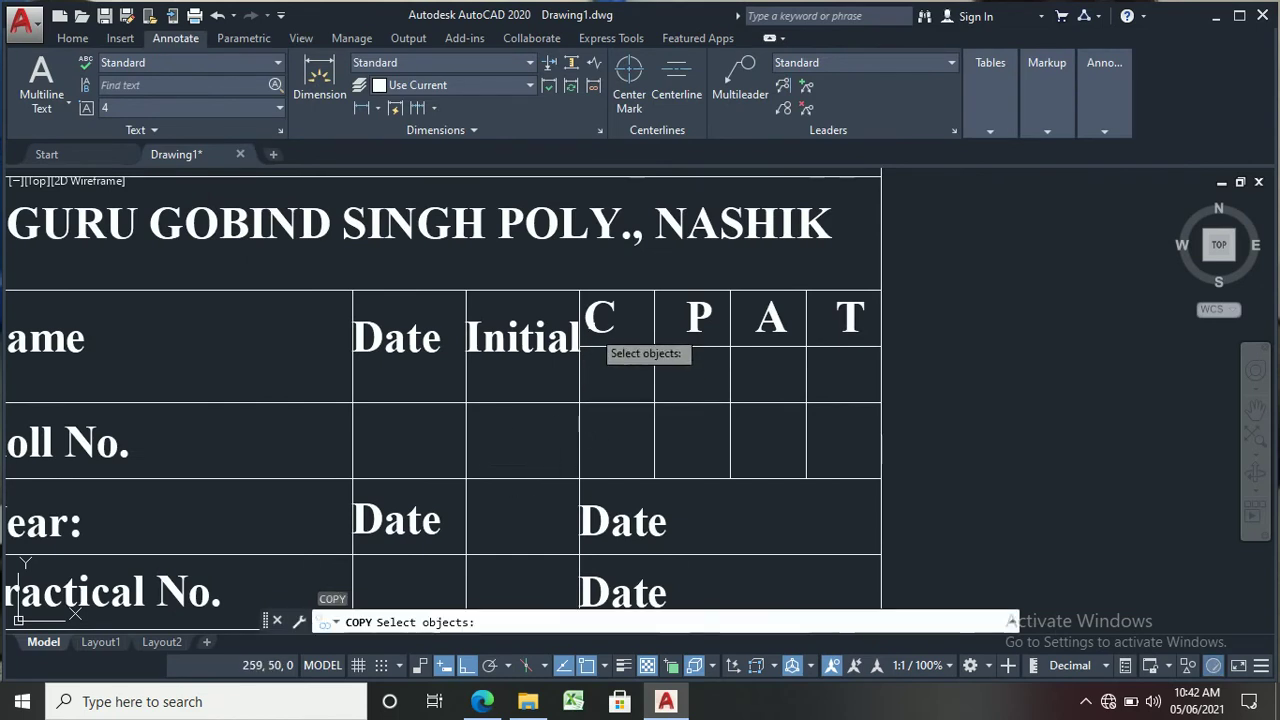
pyautogui.click(600, 318)
pyautogui.click(686, 318)
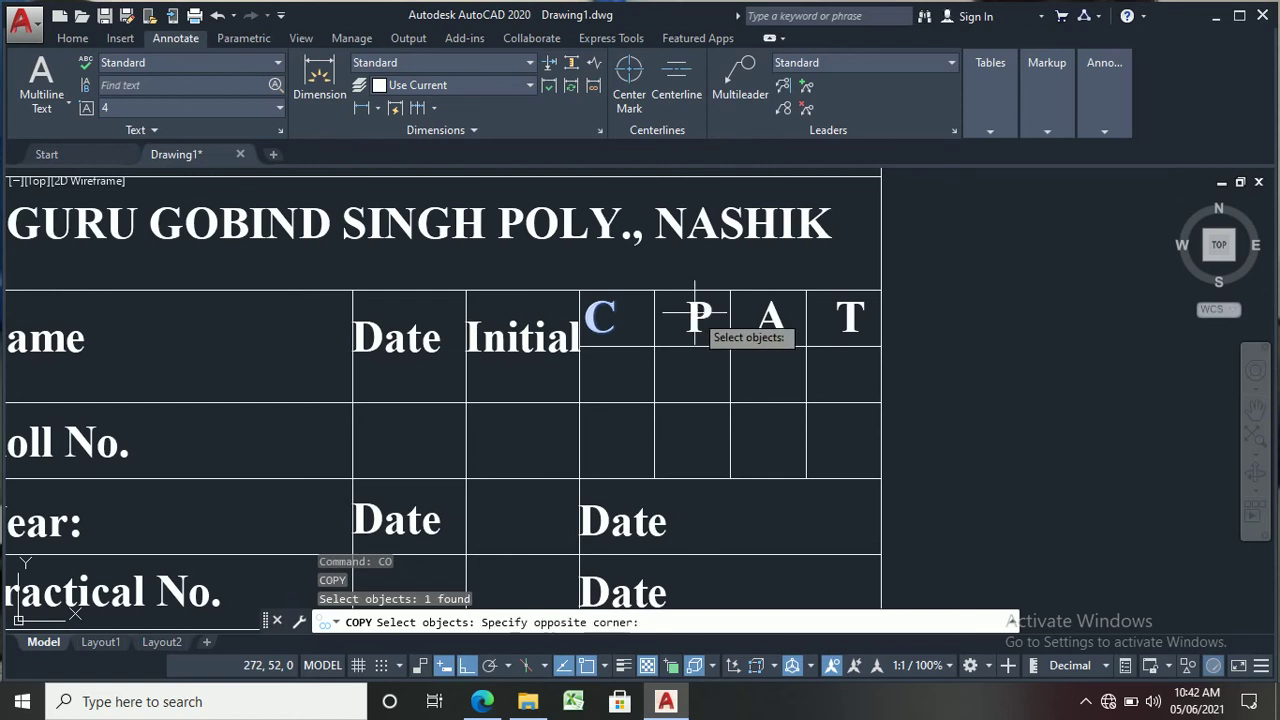
pyautogui.click(792, 324)
pyautogui.click(763, 318)
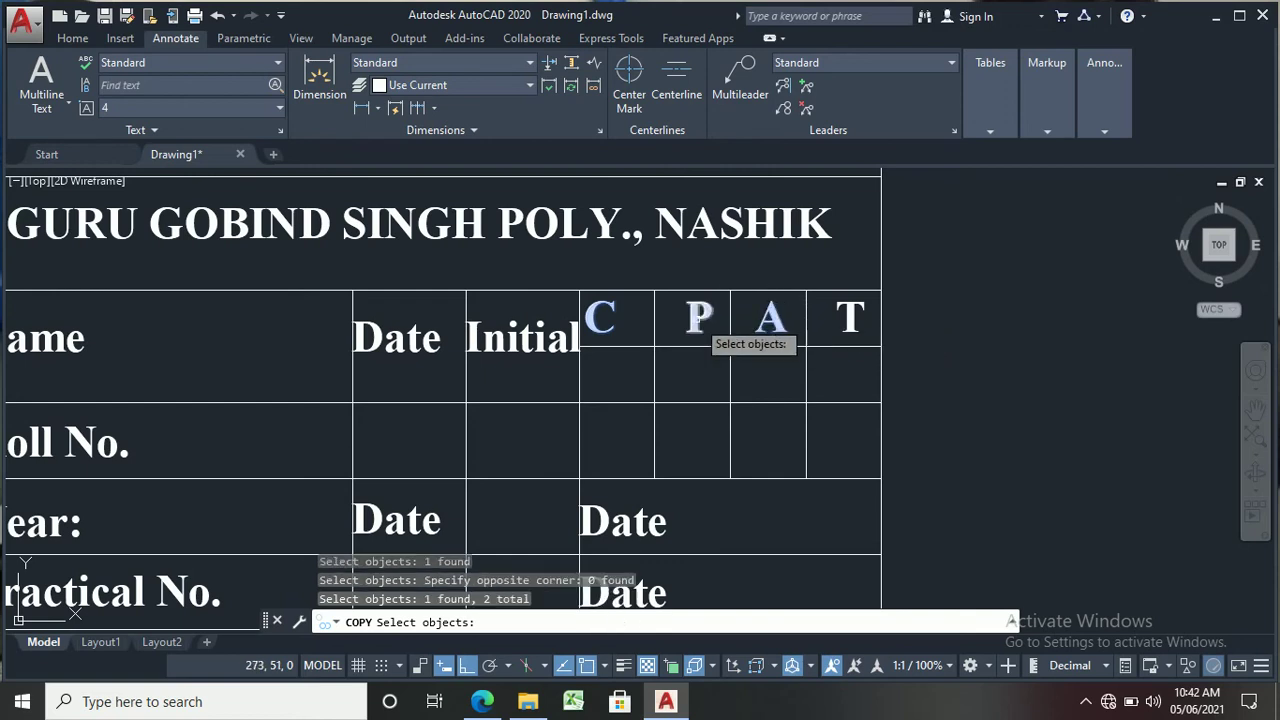
pyautogui.click(699, 318)
pyautogui.click(850, 318)
pyautogui.press('Return')
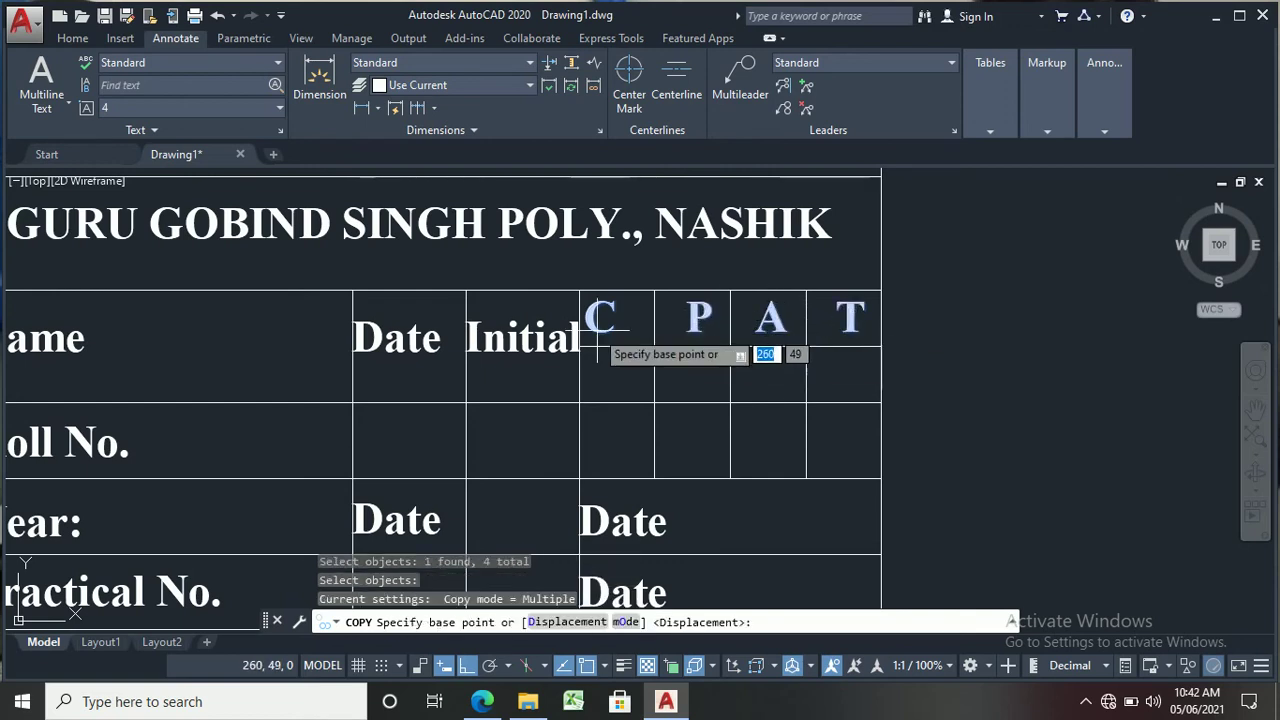
pyautogui.click(600, 318)
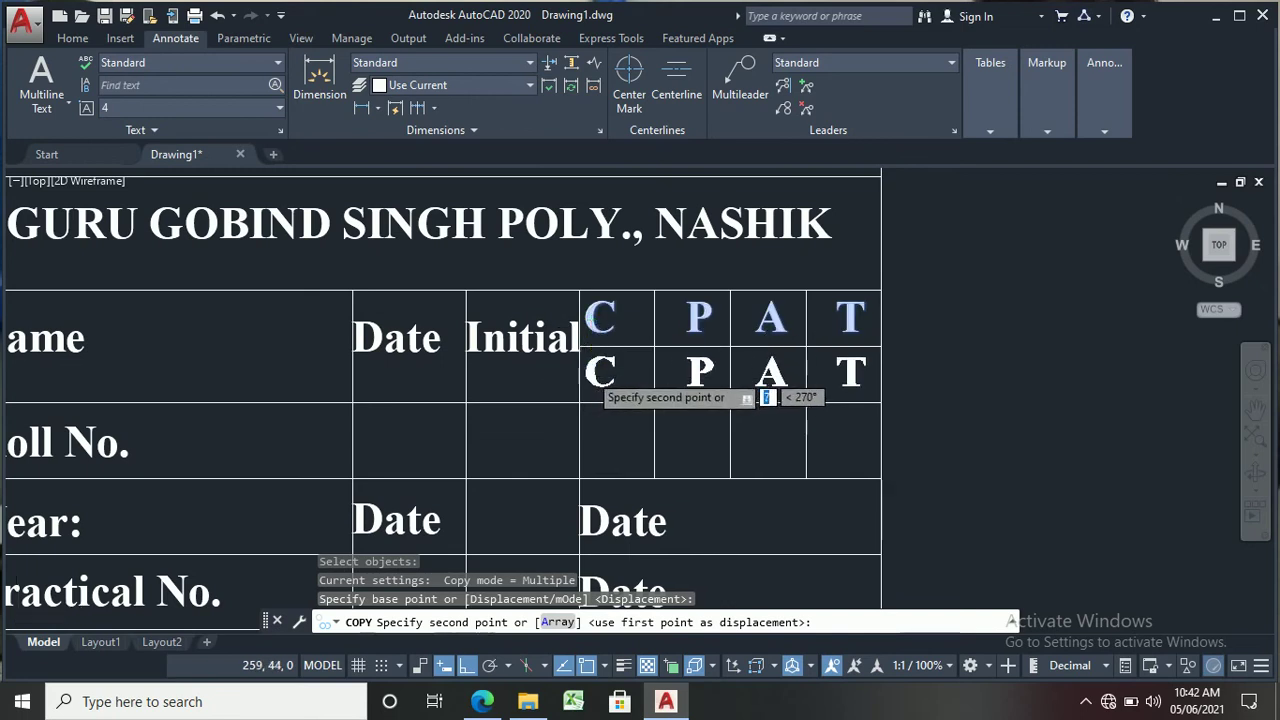
pyautogui.scroll(3, 590, 375)
pyautogui.click(600, 375)
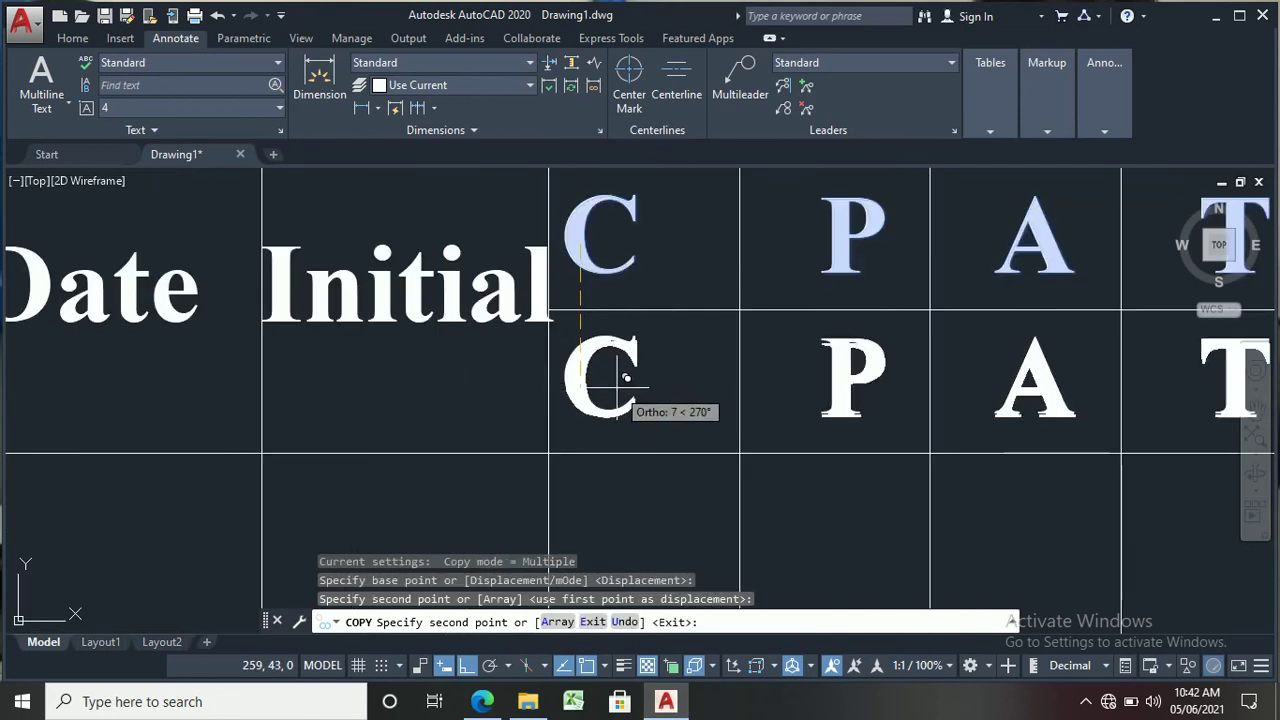
pyautogui.press('Escape')
# Step: Replace the copied "C" in the second row of small cells with "4"
pyautogui.click(585, 381)
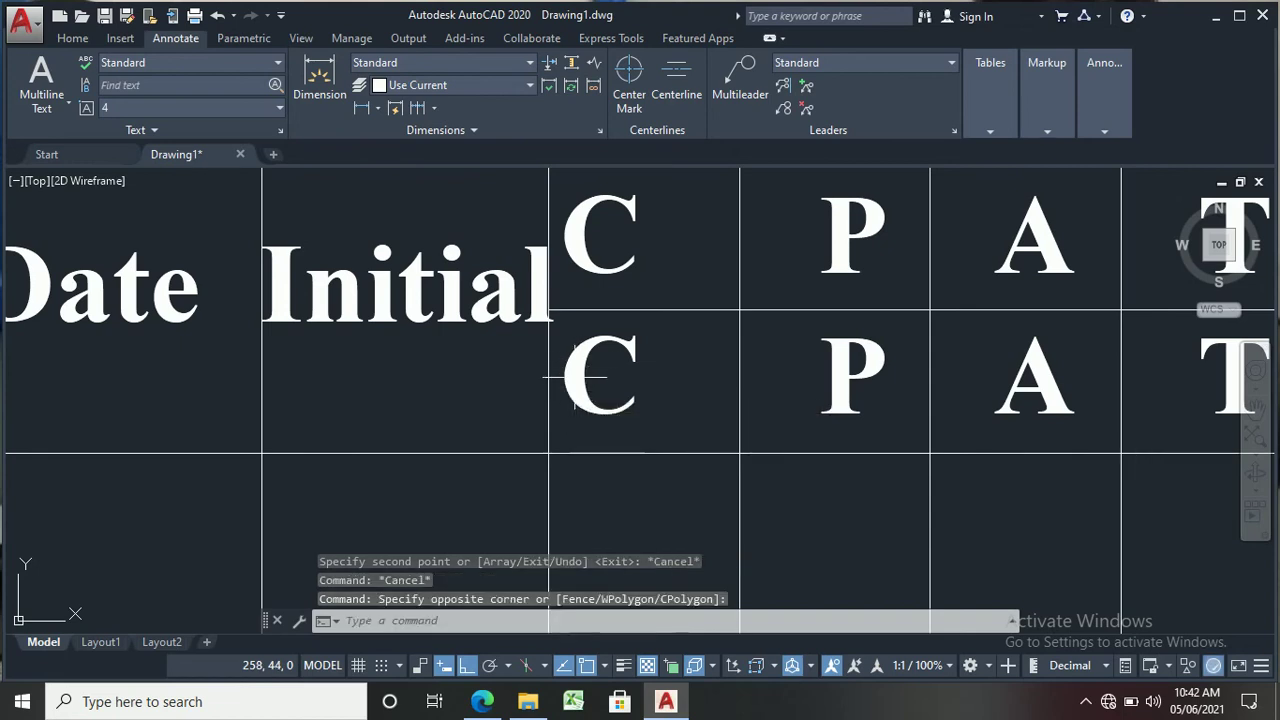
pyautogui.click(655, 340)
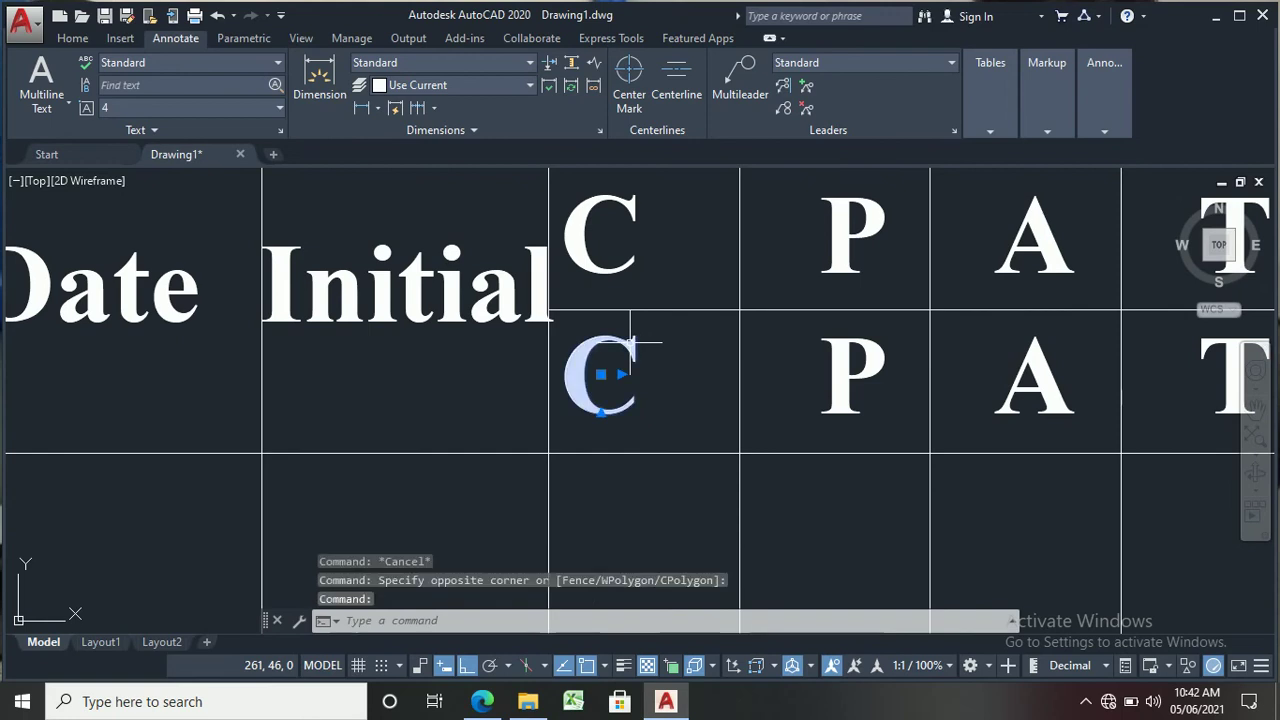
pyautogui.doubleClick(635, 350)
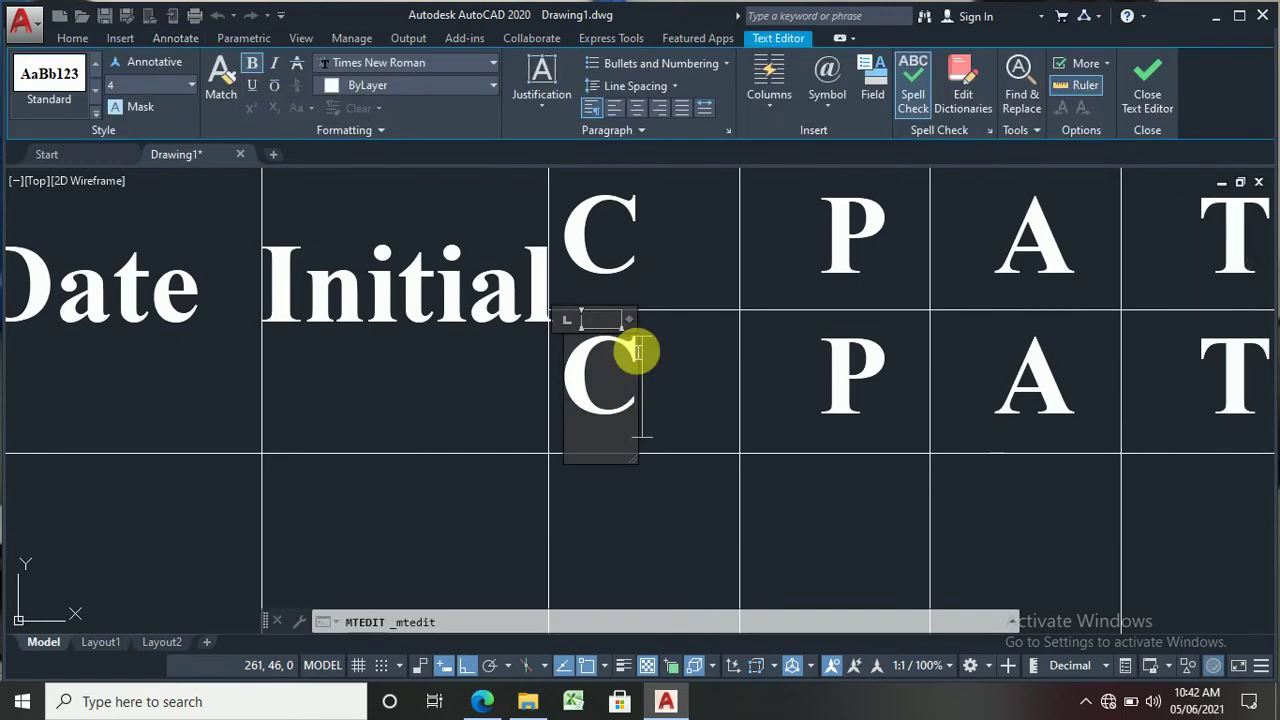
pyautogui.press('BackSpace')
pyautogui.write('4')
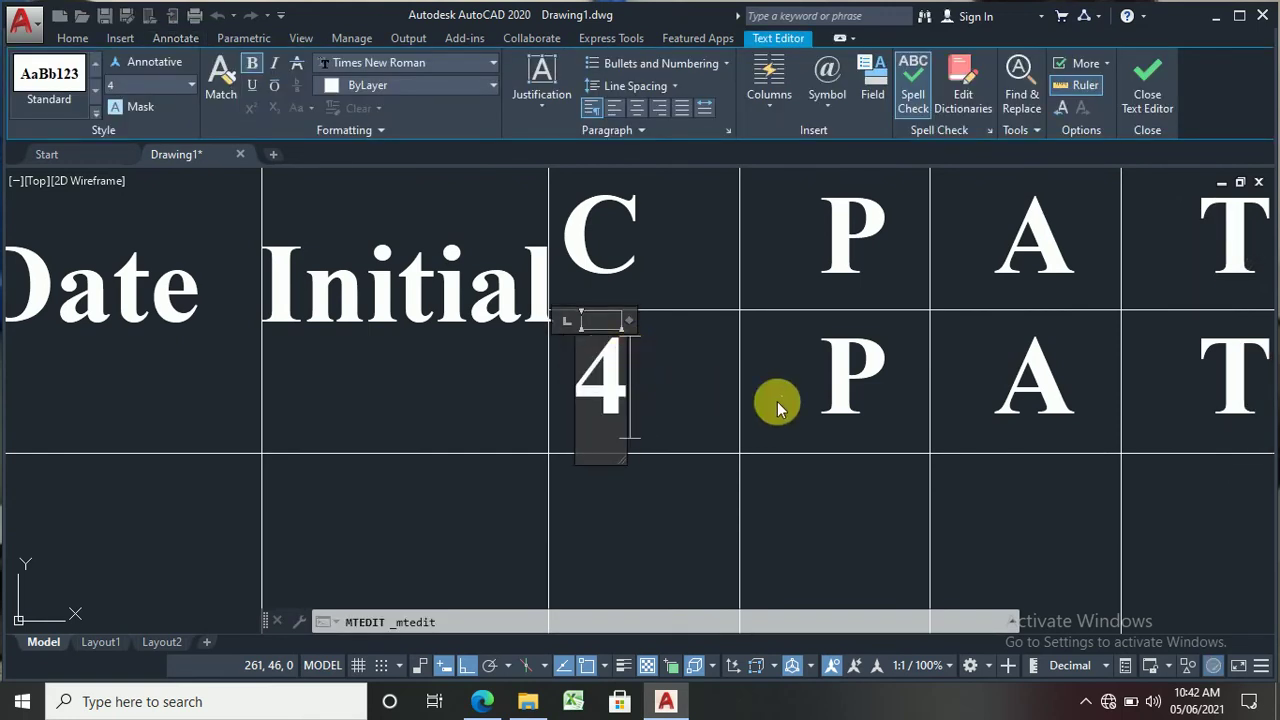
pyautogui.click(780, 400)
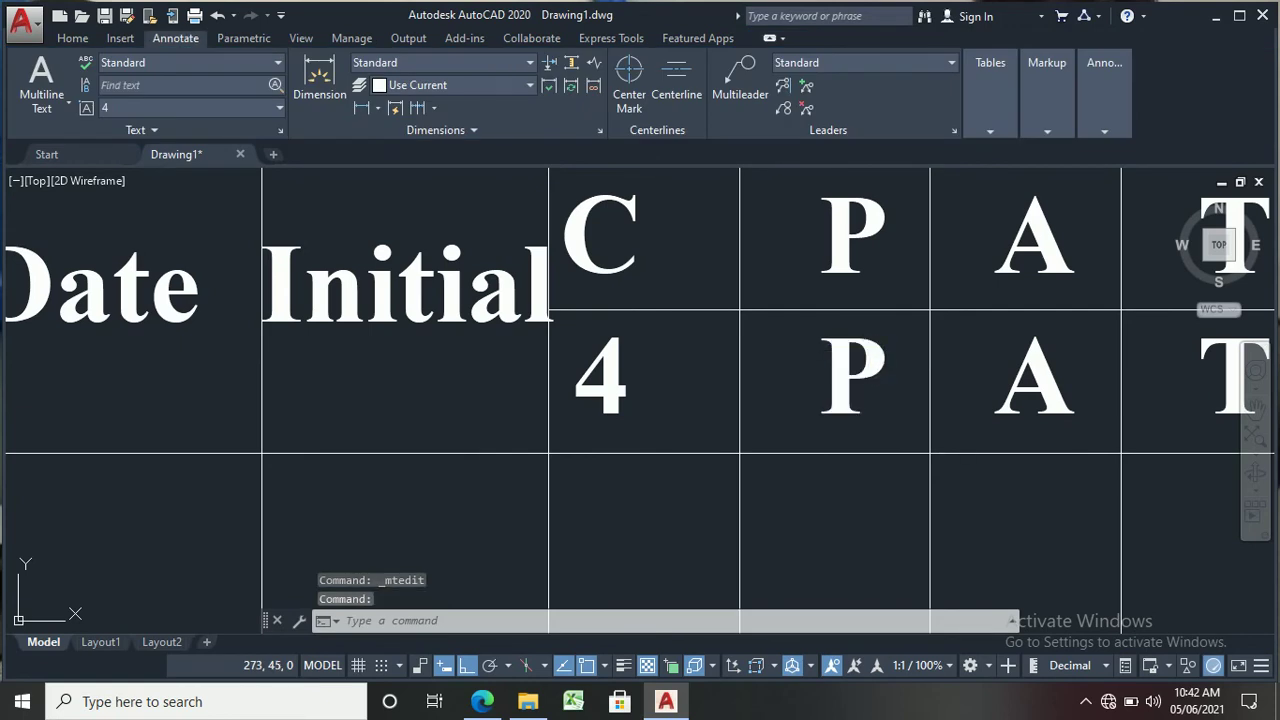
# Step: Replace the copied "P" in the second row of small cells with "4"
pyautogui.doubleClick(852, 350)
pyautogui.write('4')
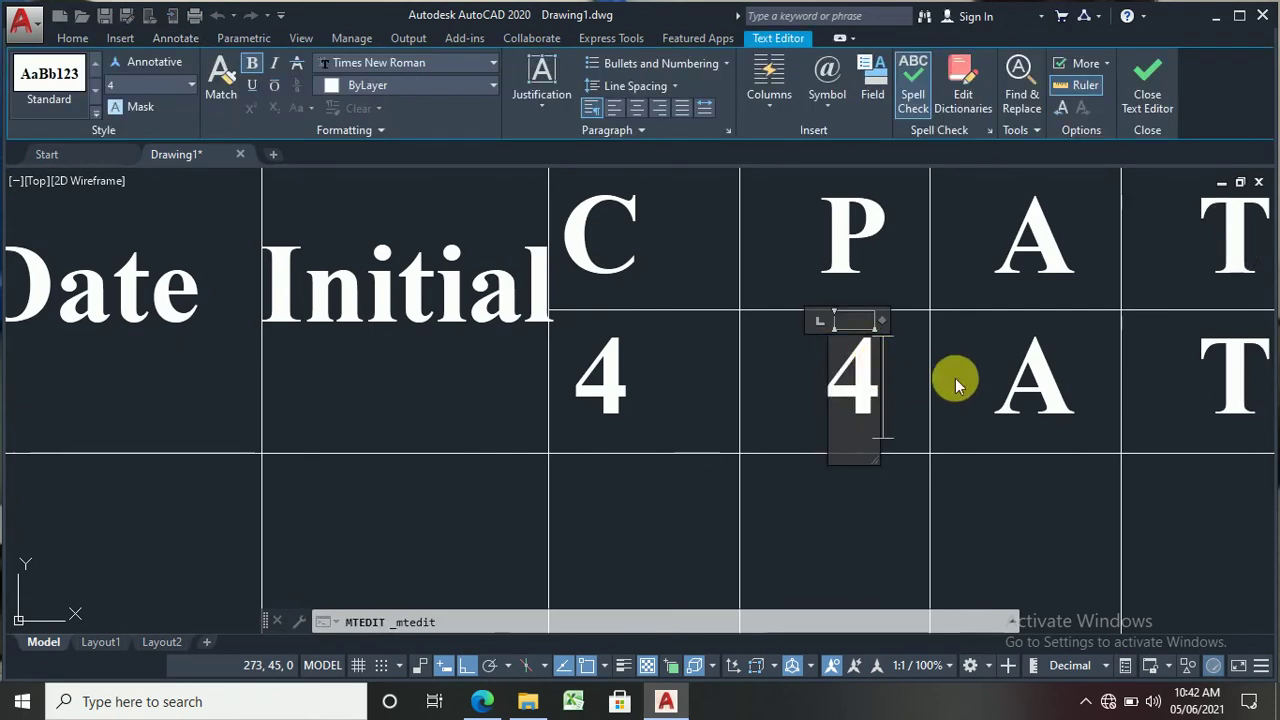
pyautogui.click(1020, 373)
# Step: Replace the copied "A" in the second row of small cells with "2"
pyautogui.click(1029, 370)
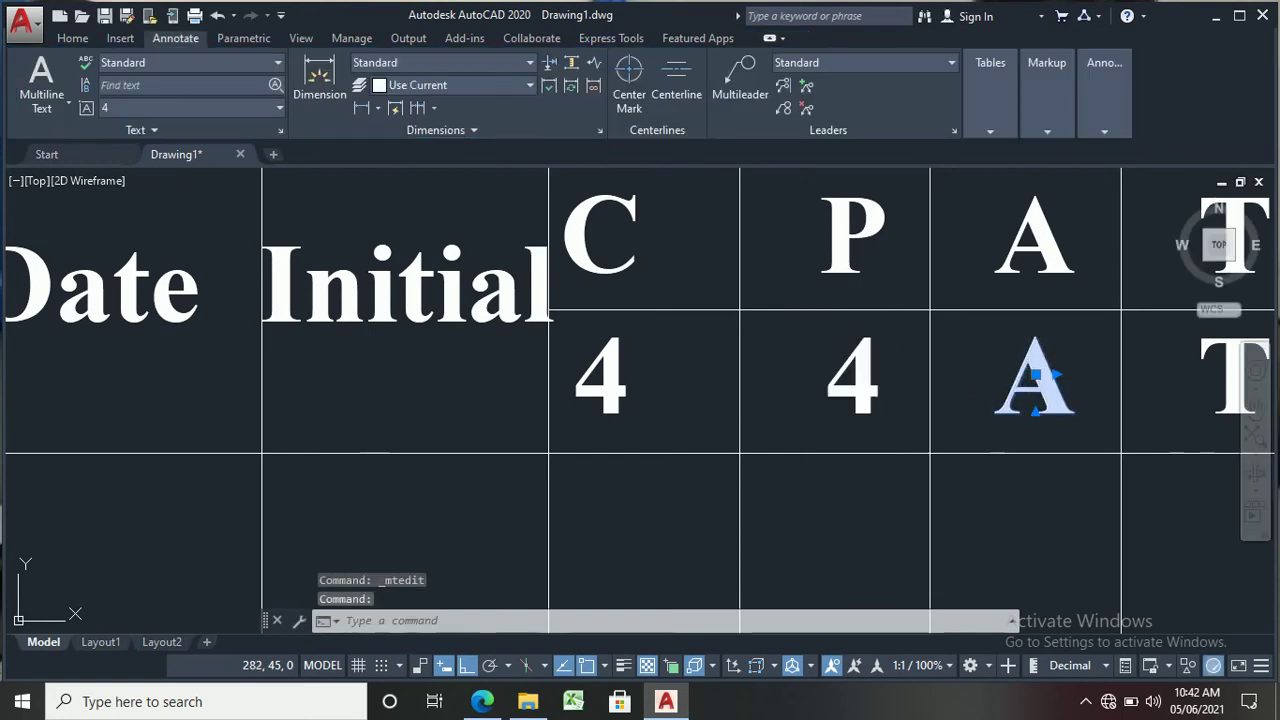
pyautogui.doubleClick(1040, 375)
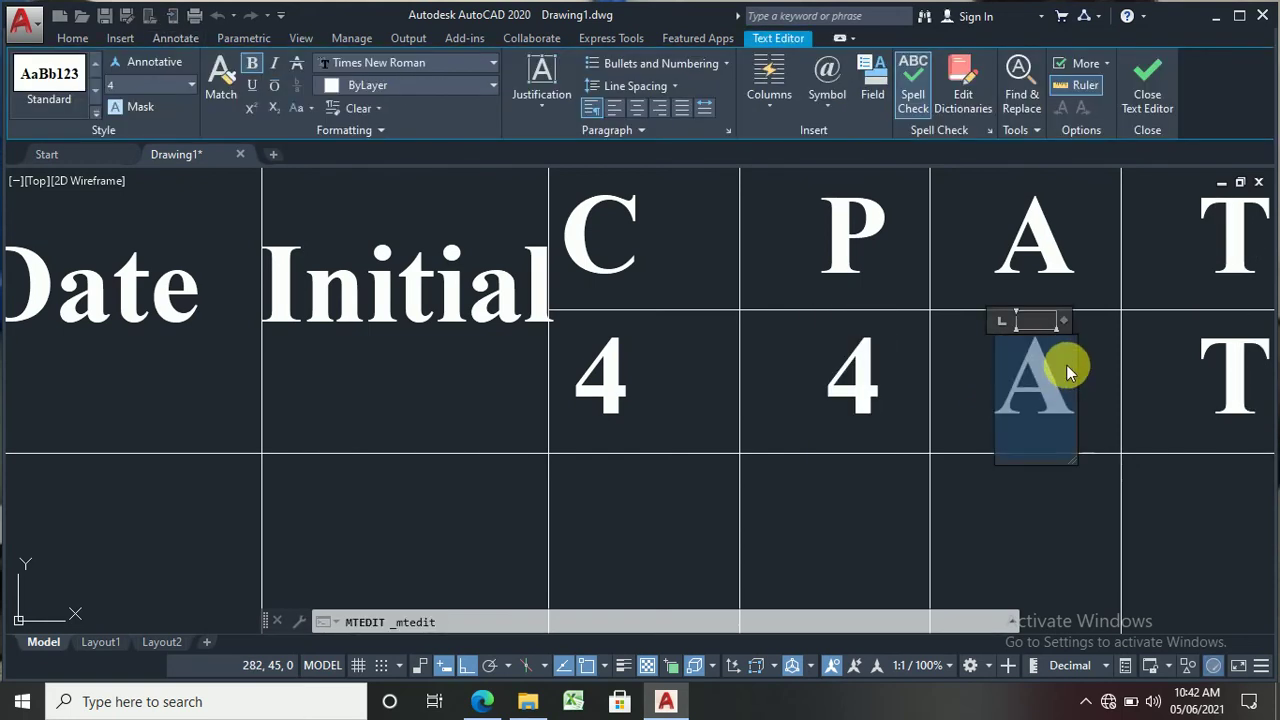
pyautogui.write('2')
pyautogui.click(1232, 354)
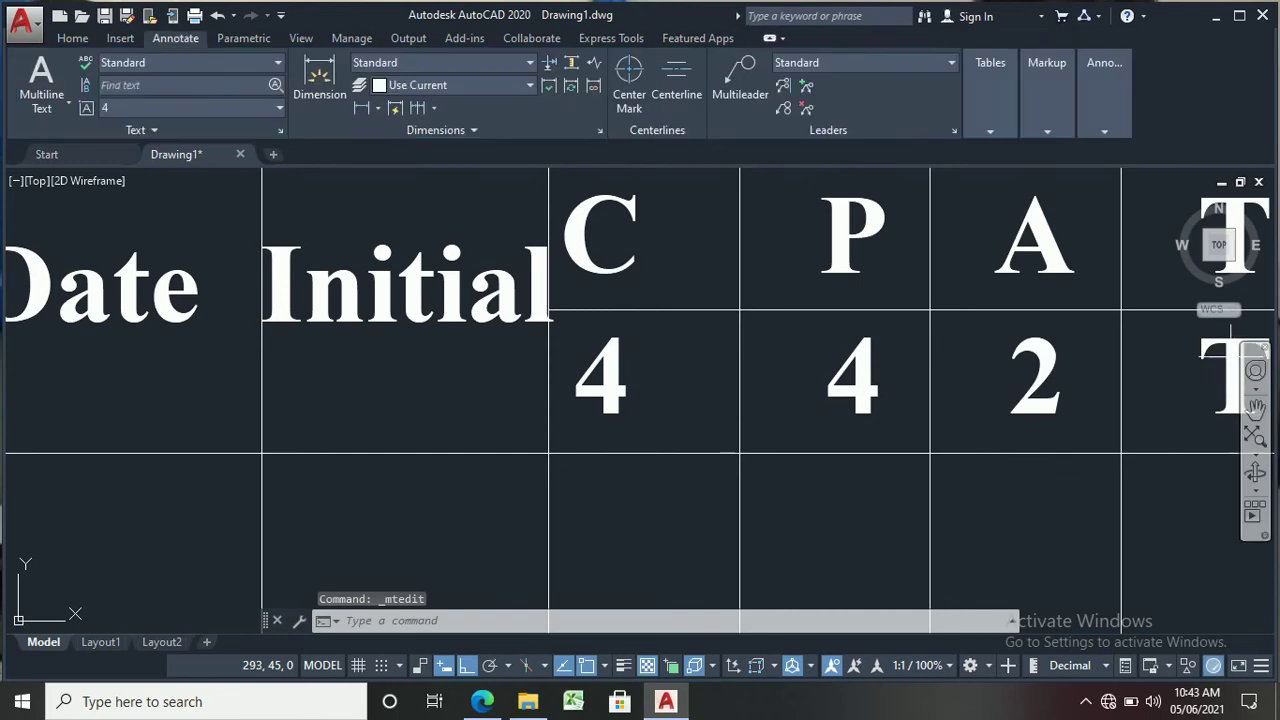
pyautogui.click(1232, 356)
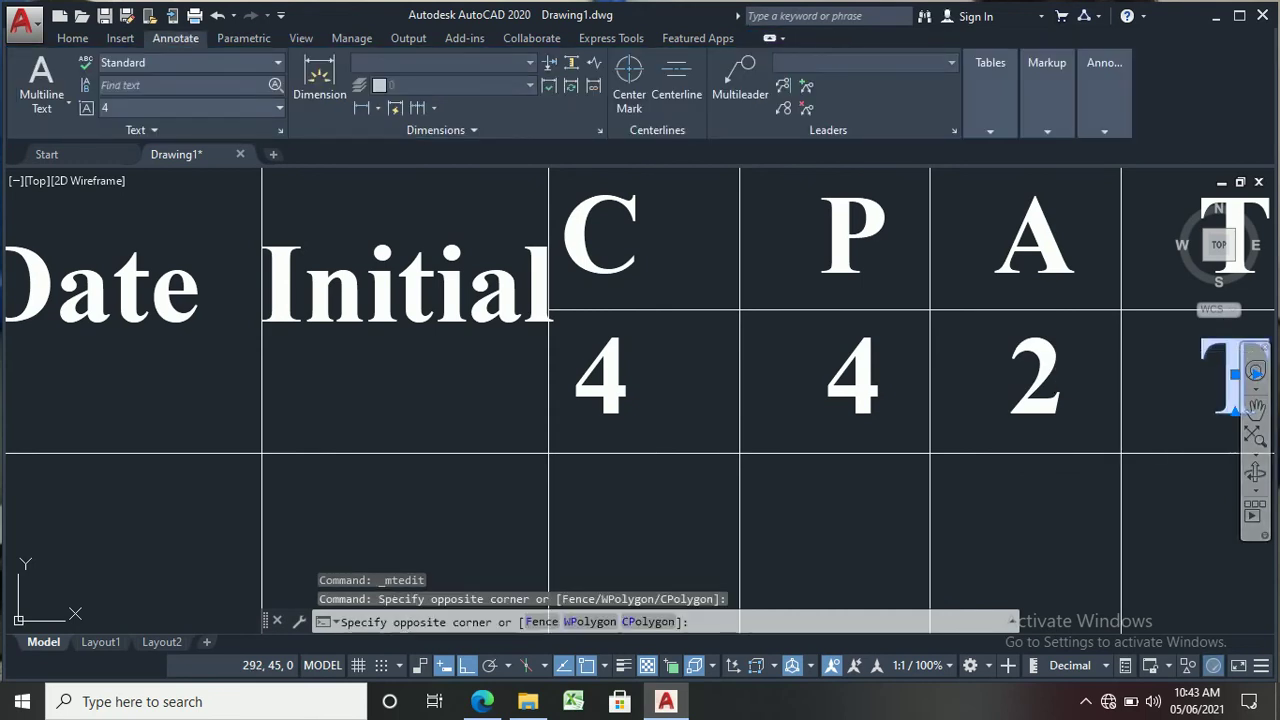
pyautogui.click(1220, 348)
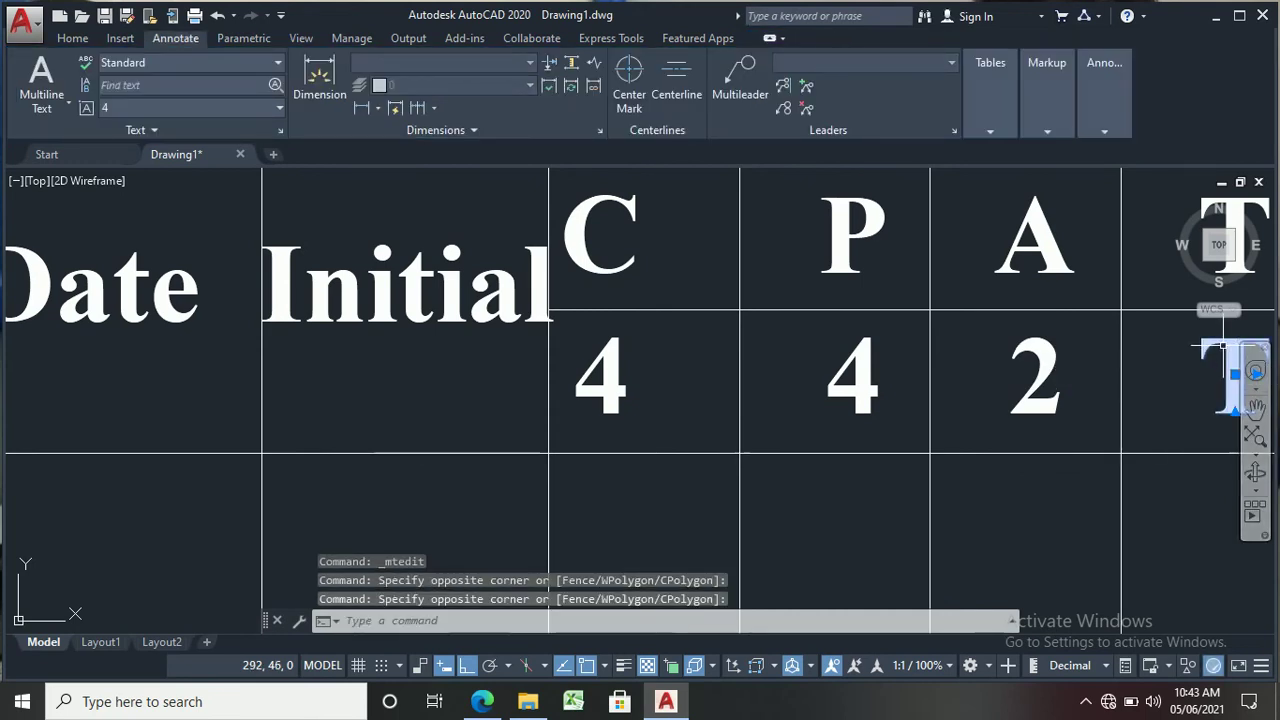
pyautogui.click(1222, 346)
pyautogui.click(1210, 349)
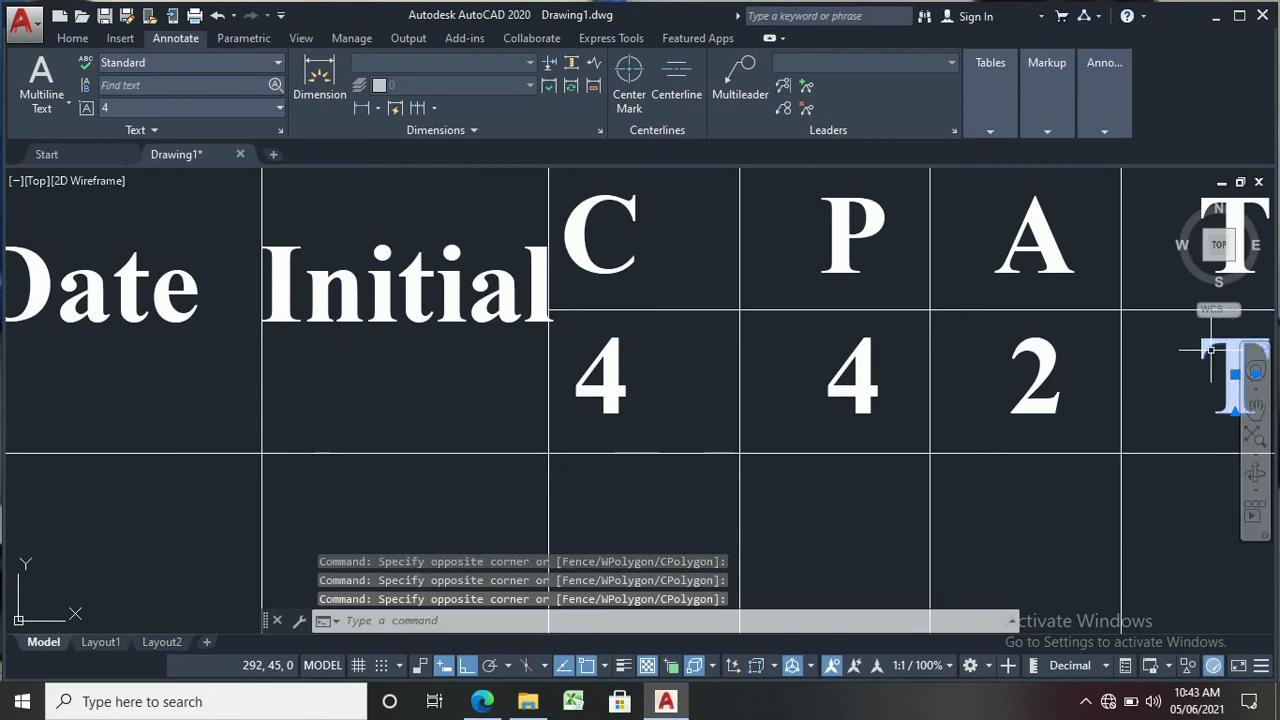
pyautogui.press('Escape')
pyautogui.scroll(-2, 1208, 348)
pyautogui.scroll(5, 1205, 347)
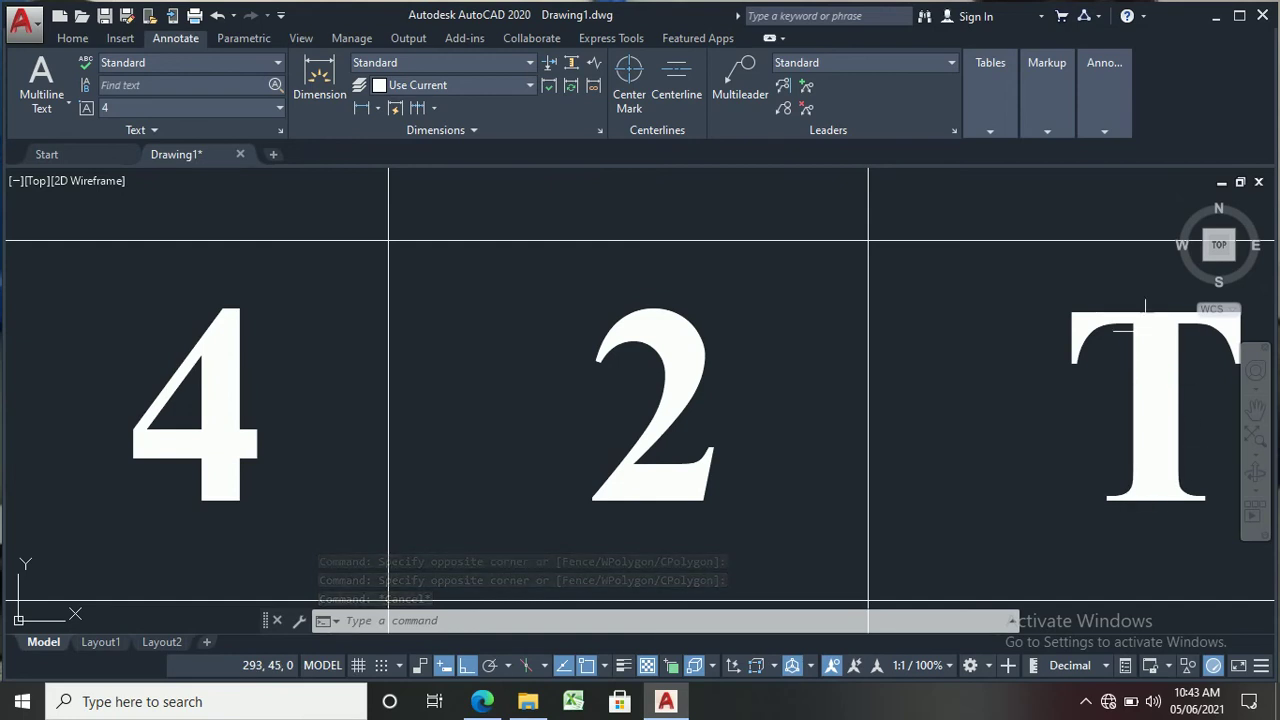
pyautogui.click(1085, 354)
pyautogui.click(1195, 366)
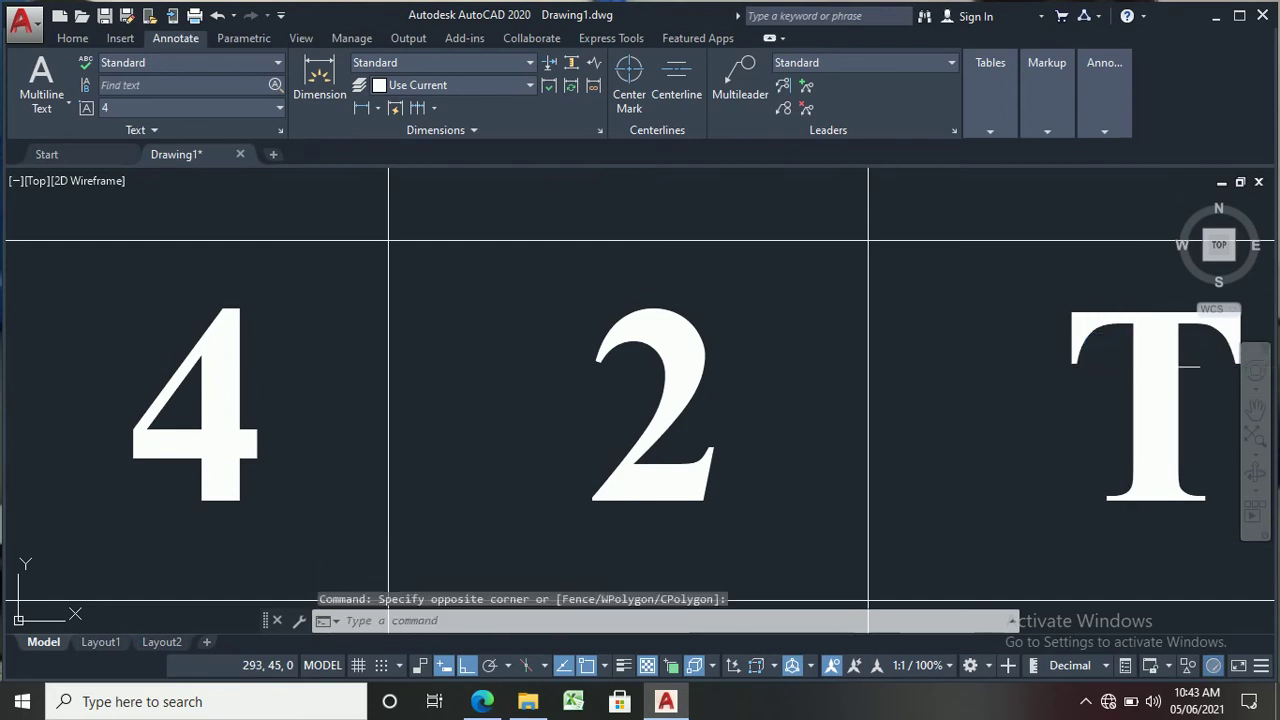
pyautogui.press('Escape')
pyautogui.press('Escape')
pyautogui.press('Escape')
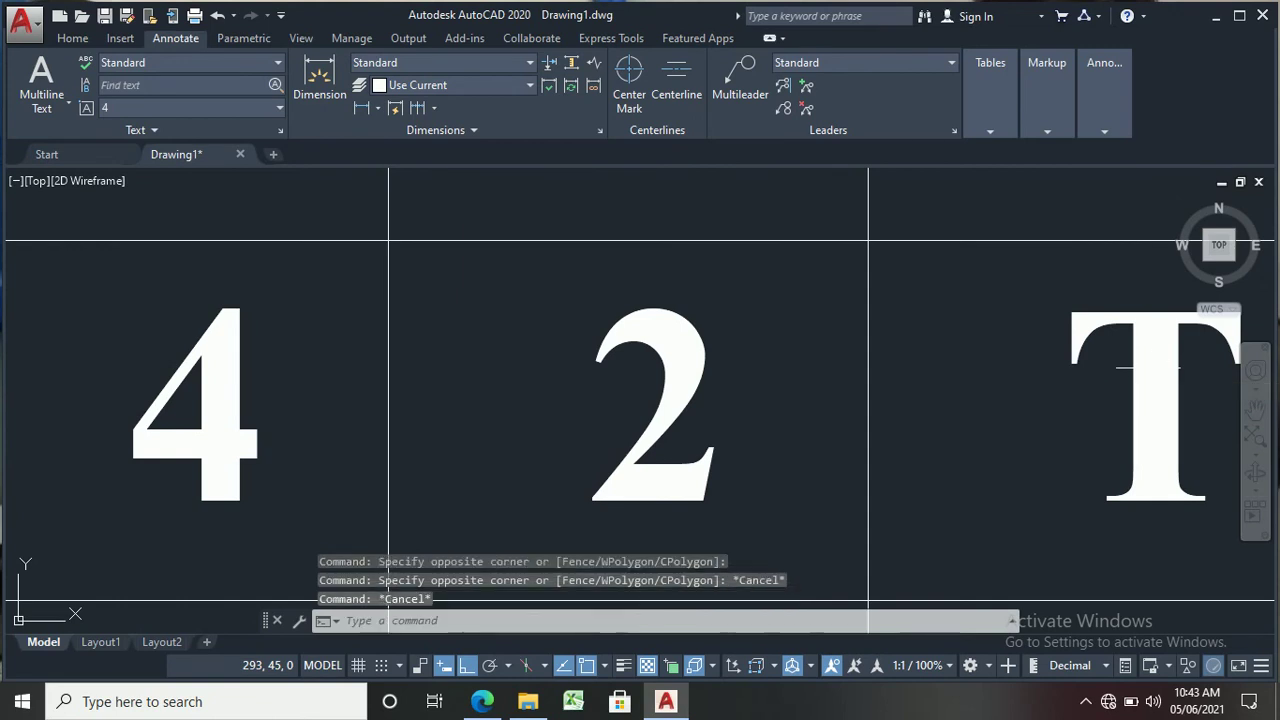
pyautogui.click(1162, 444)
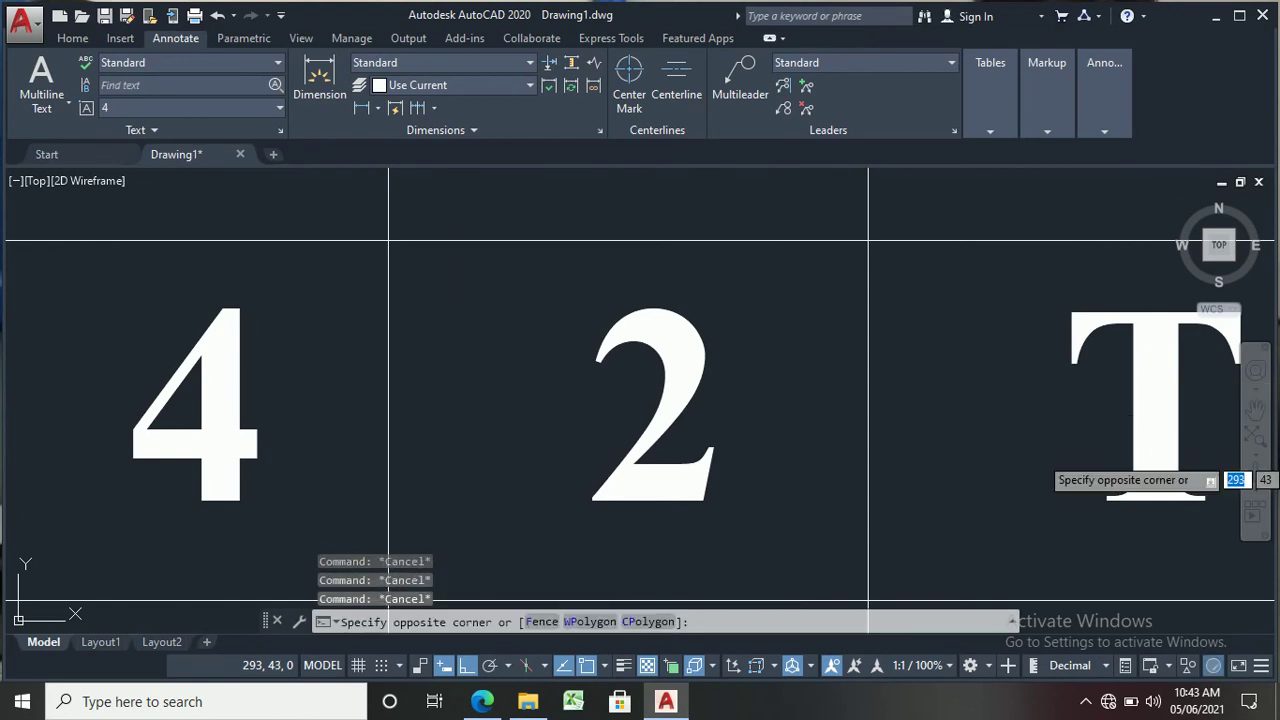
pyautogui.click(1160, 460)
pyautogui.click(1160, 460)
pyautogui.click(1077, 330)
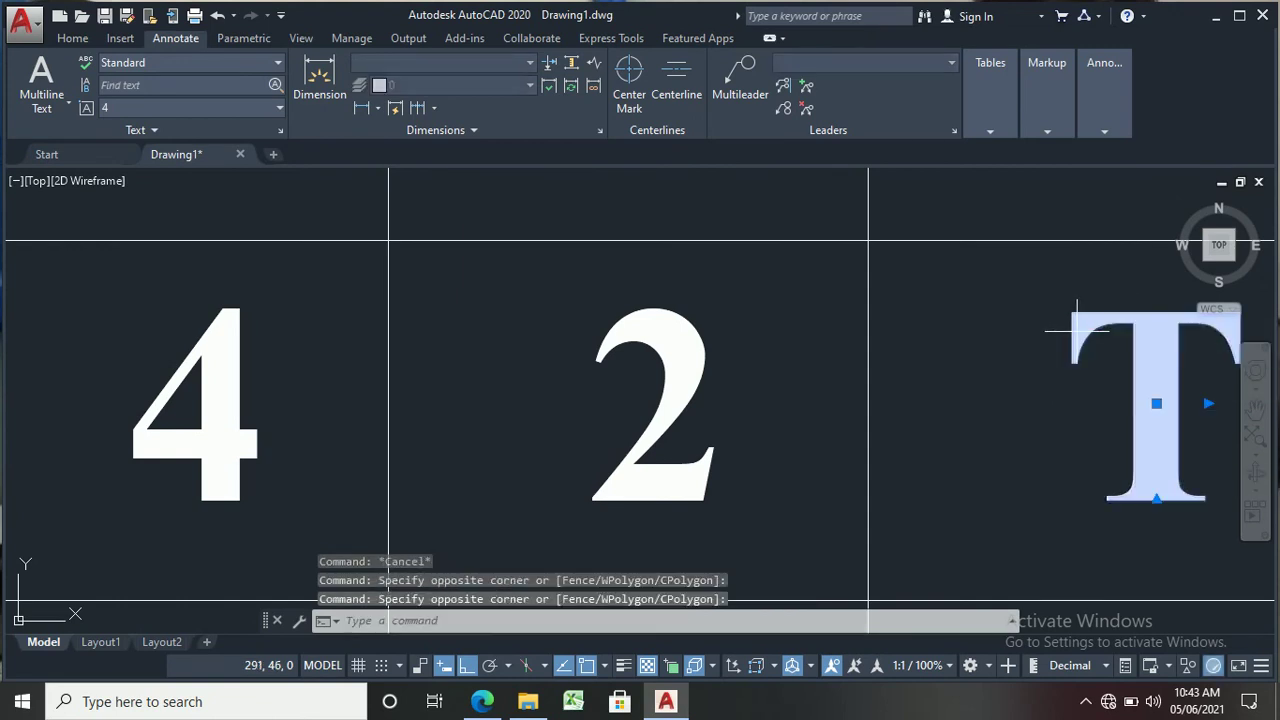
pyautogui.click(1077, 330)
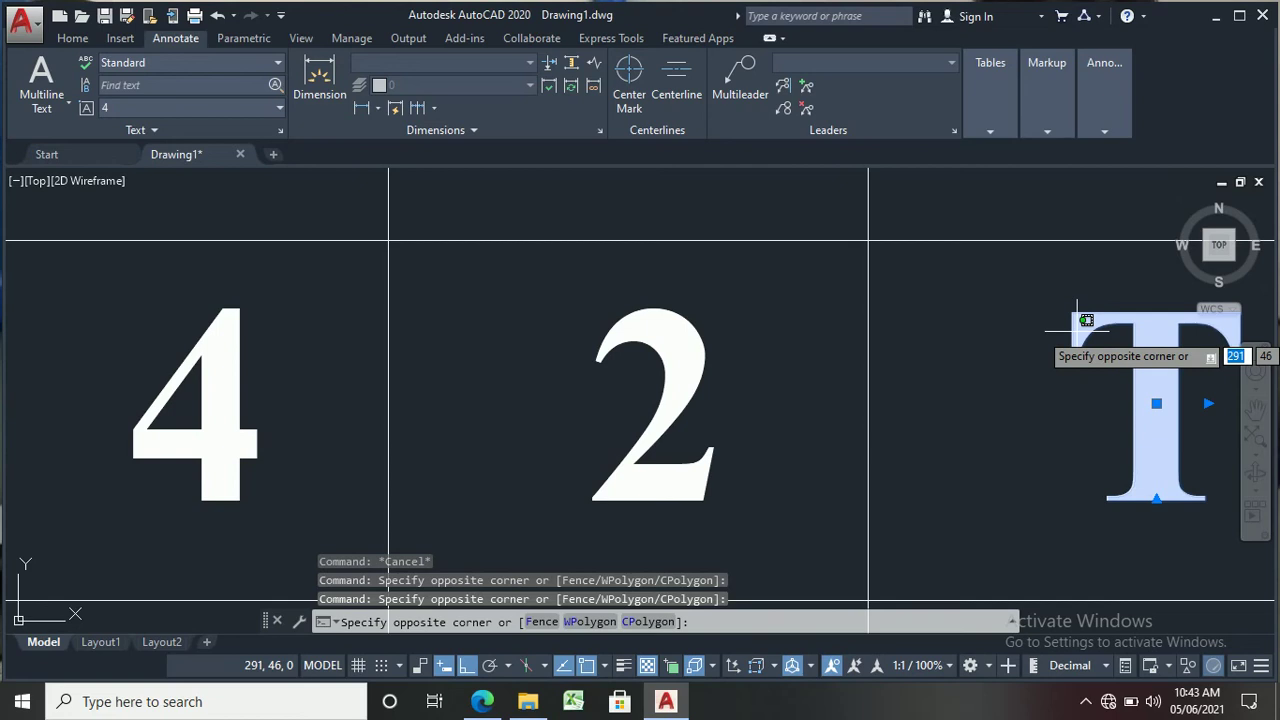
pyautogui.click(1079, 337)
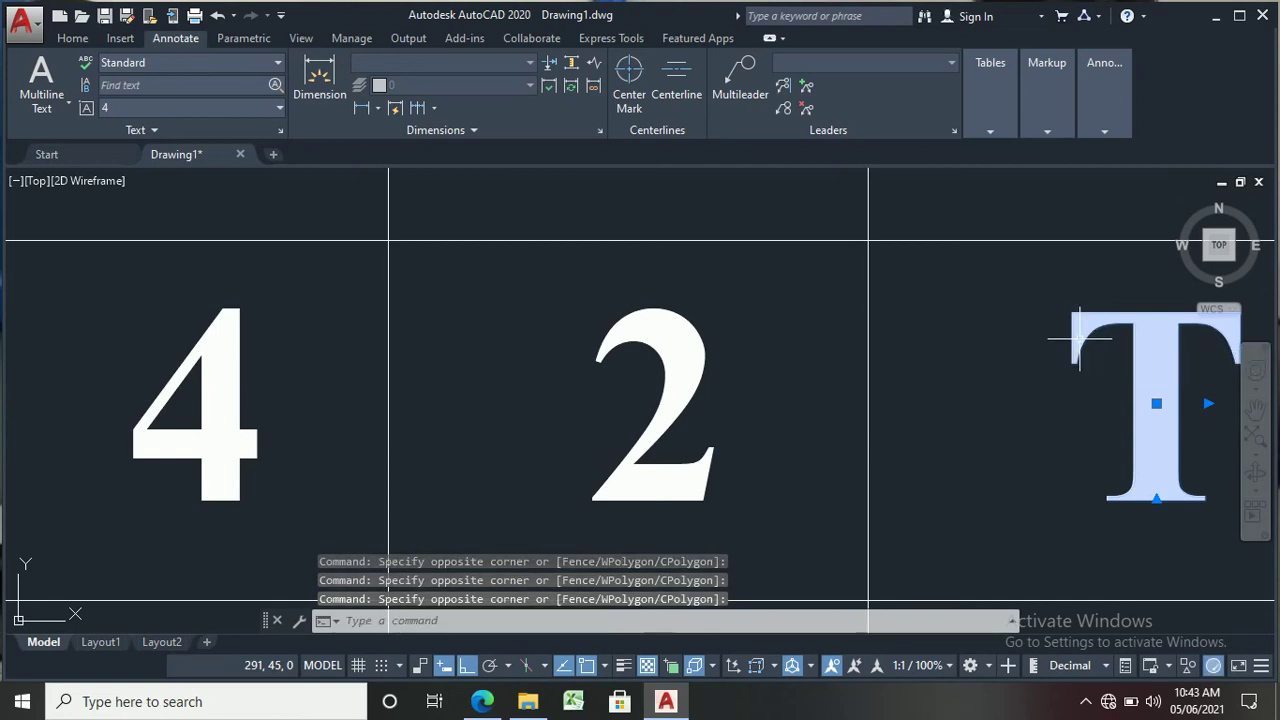
pyautogui.click(1080, 338)
pyautogui.click(1080, 338)
pyautogui.click(1080, 338)
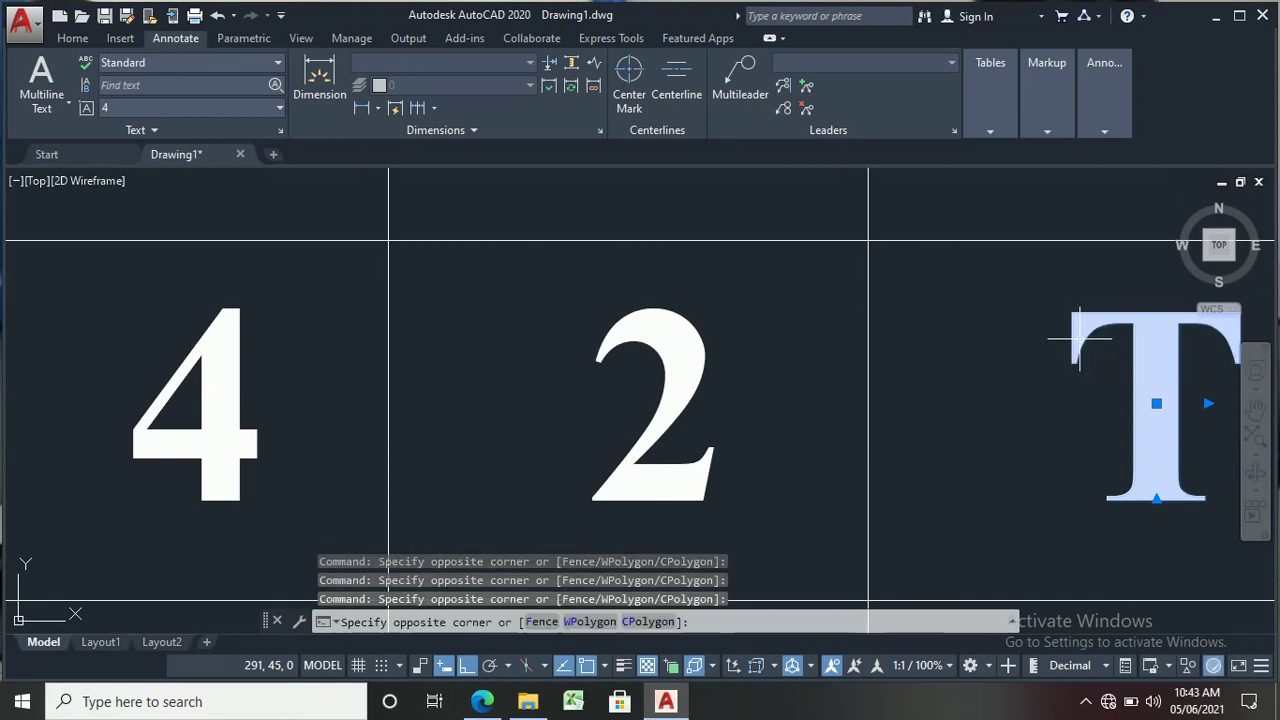
pyautogui.click(1080, 338)
pyautogui.click(1080, 340)
pyautogui.click(1080, 340)
pyautogui.press('Escape')
pyautogui.press('Escape')
pyautogui.press('Escape')
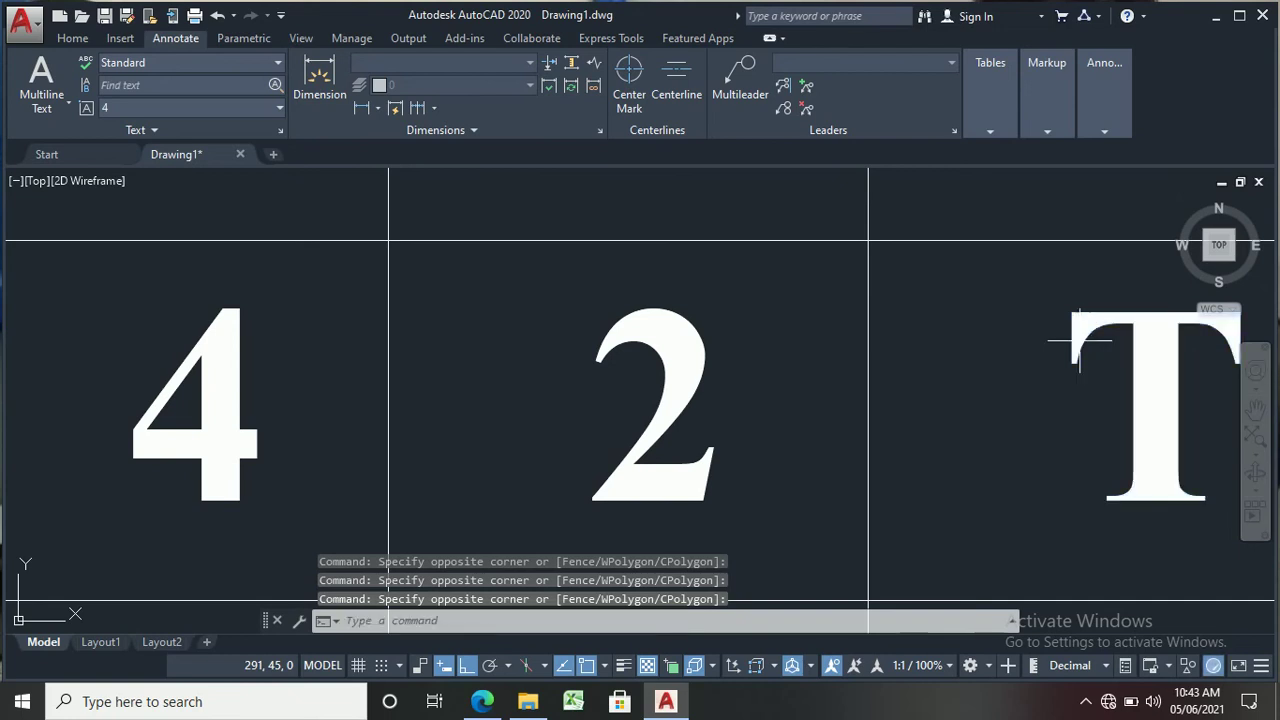
pyautogui.scroll(-4, 1193, 378)
pyautogui.scroll(5, 1193, 378)
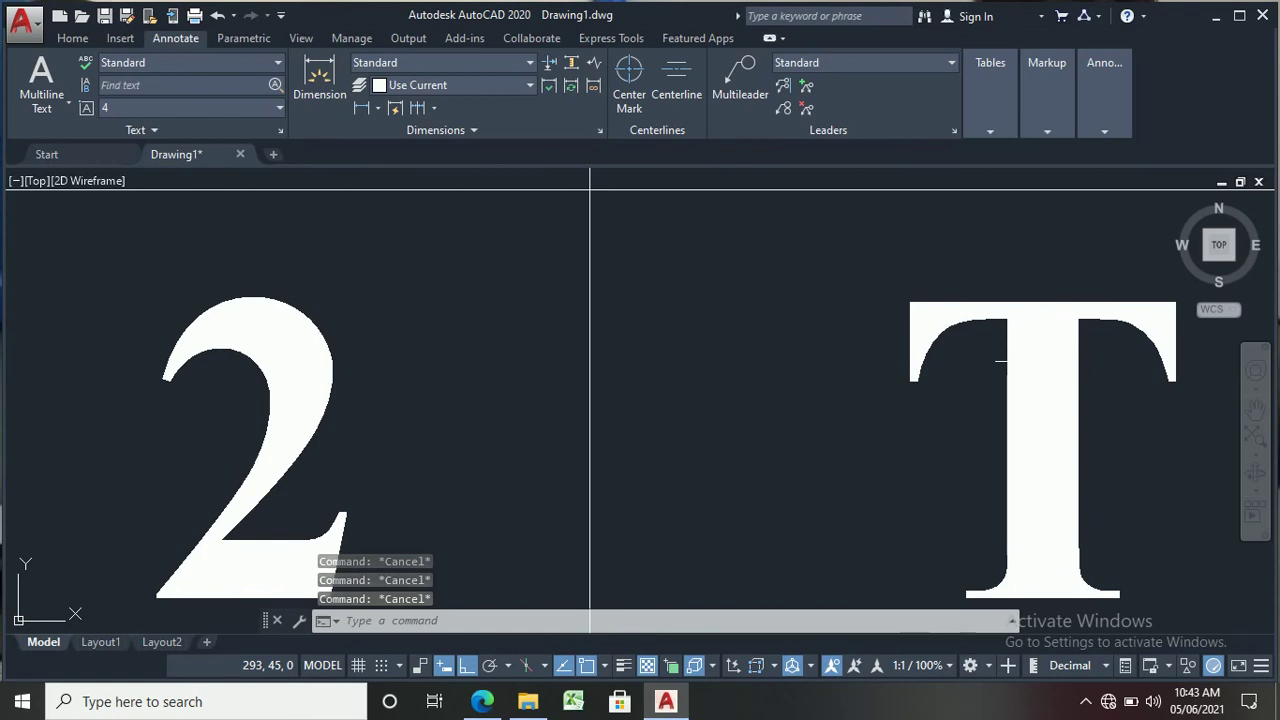
pyautogui.click(1036, 388)
pyautogui.click(1038, 415)
pyautogui.click(1041, 488)
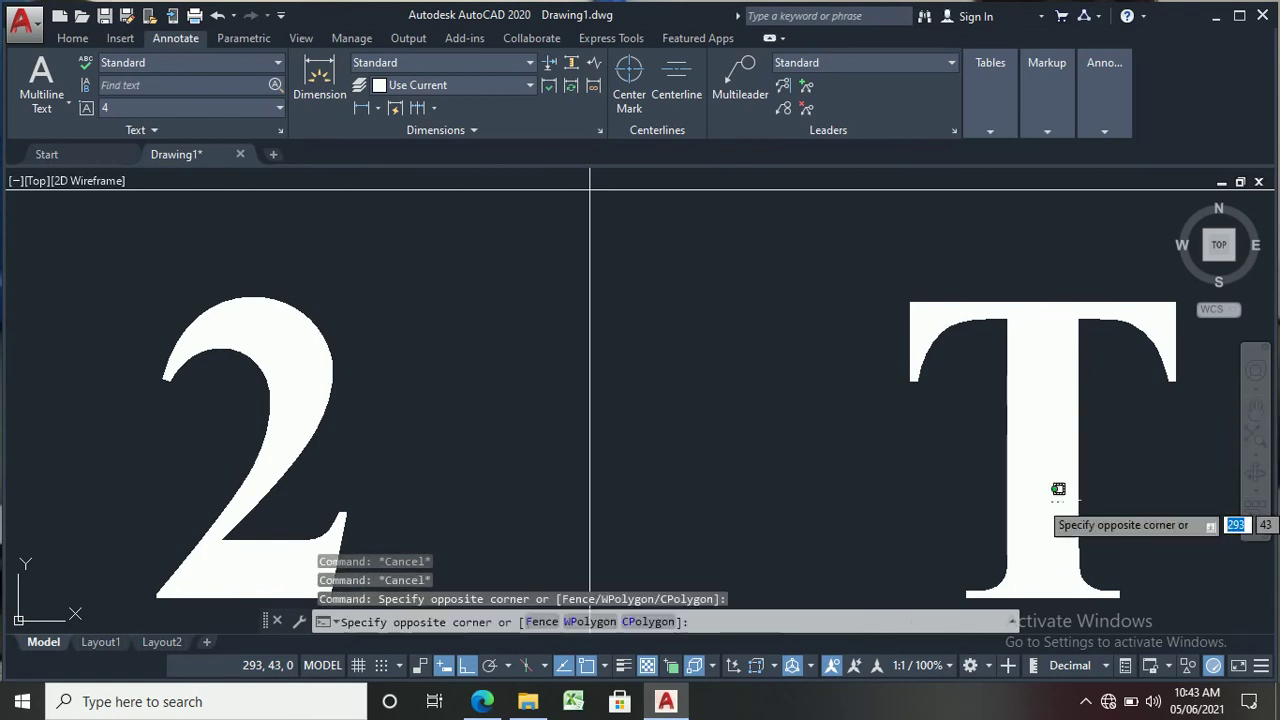
pyautogui.click(1028, 487)
pyautogui.scroll(-4, 1023, 302)
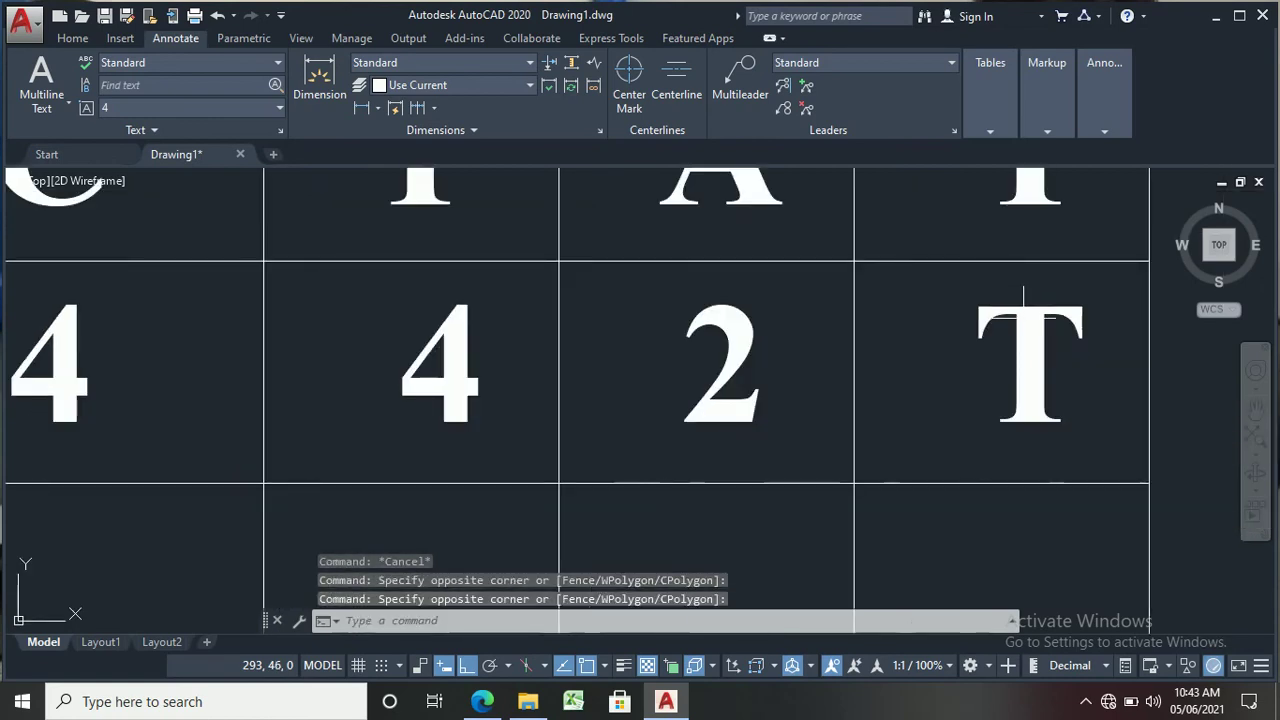
pyautogui.click(1028, 360)
pyautogui.click(986, 357)
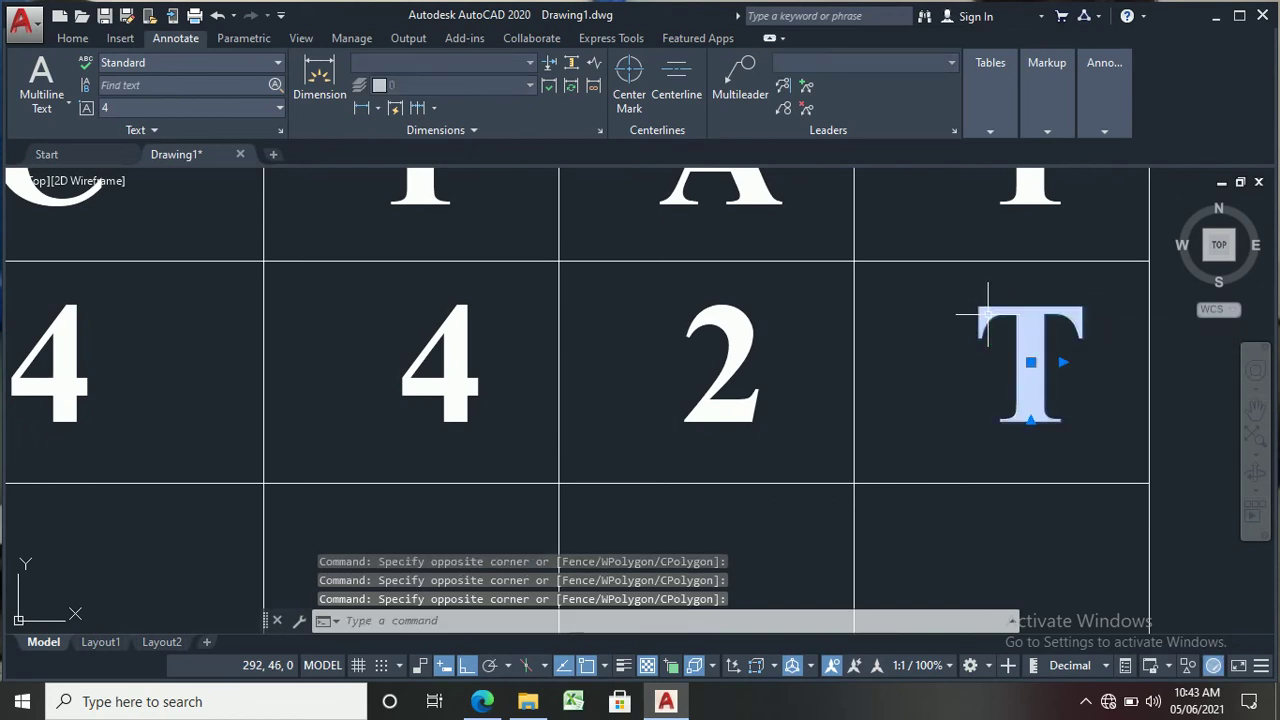
pyautogui.click(988, 313)
pyautogui.press('Escape')
pyautogui.press('Escape')
pyautogui.press('Escape')
# Step: Delete the copied "T" from the last cell of the second row of small cells
pyautogui.click(1013, 362)
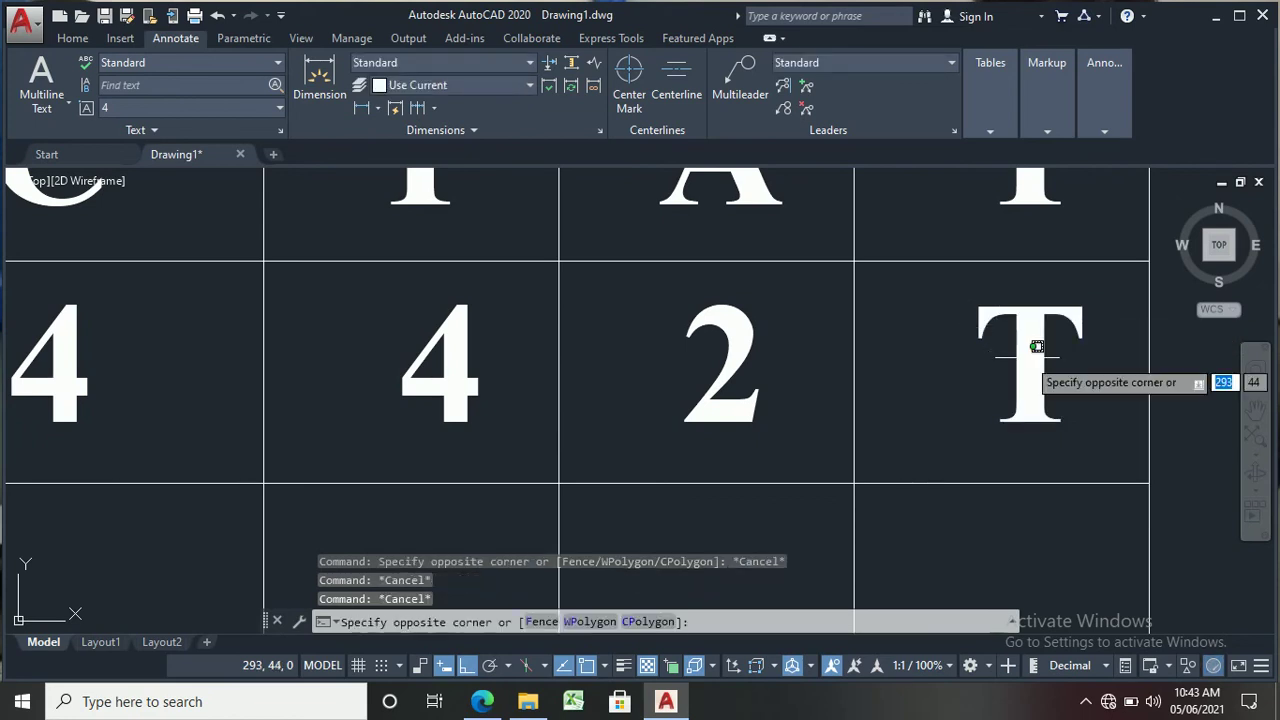
pyautogui.click(1014, 365)
pyautogui.press('Delete')
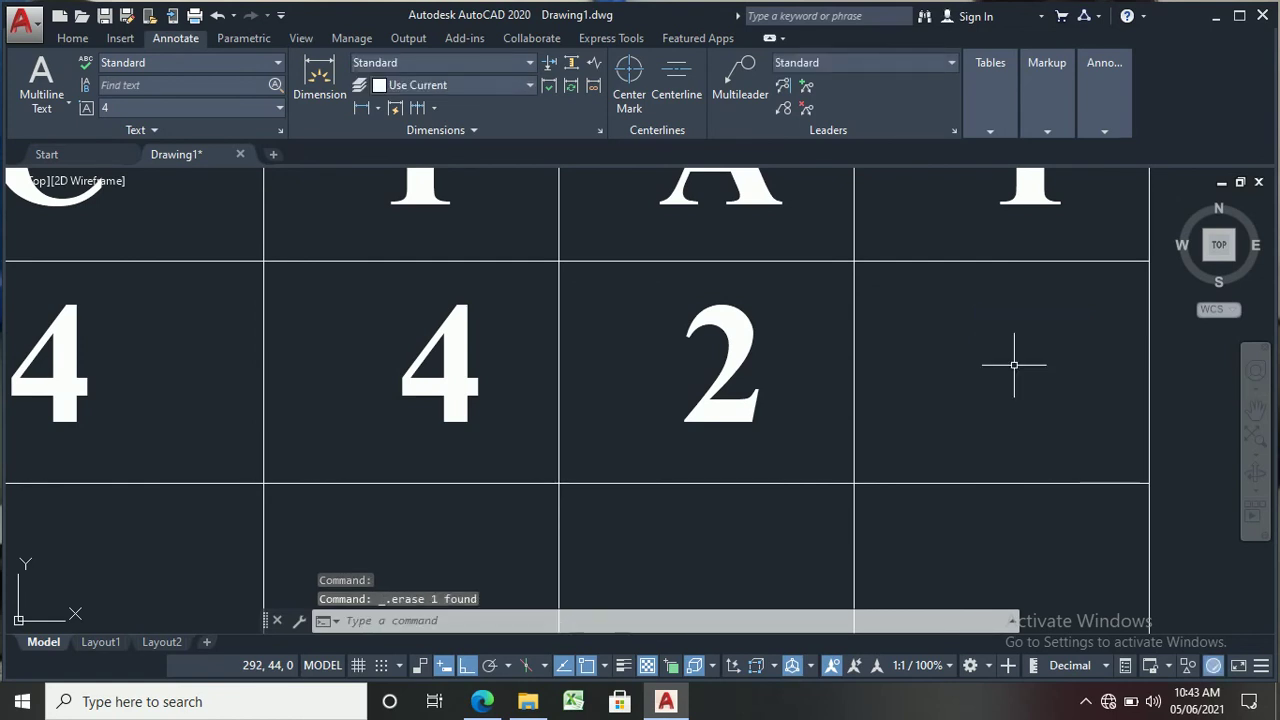
# Step: Copy the "2" in the second row of small cells horizontally into the empty cell below "T"
pyautogui.write('co')
pyautogui.press('Return')
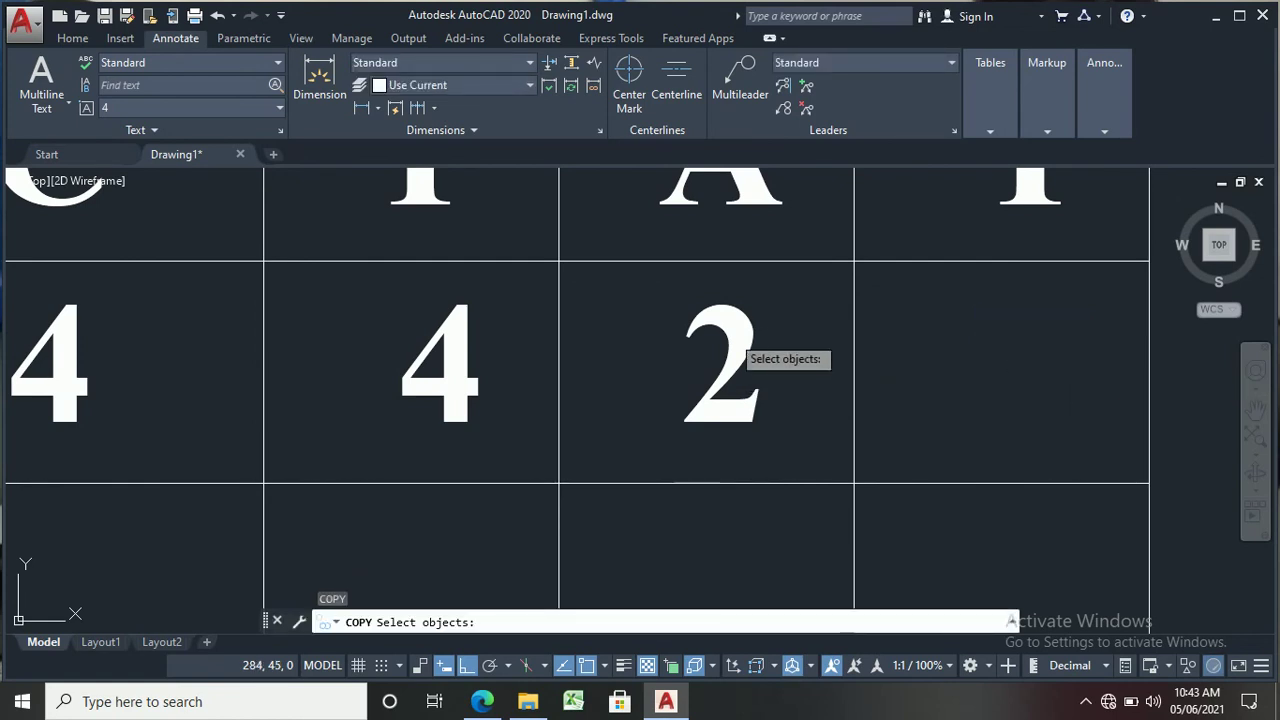
pyautogui.click(729, 330)
pyautogui.click(718, 337)
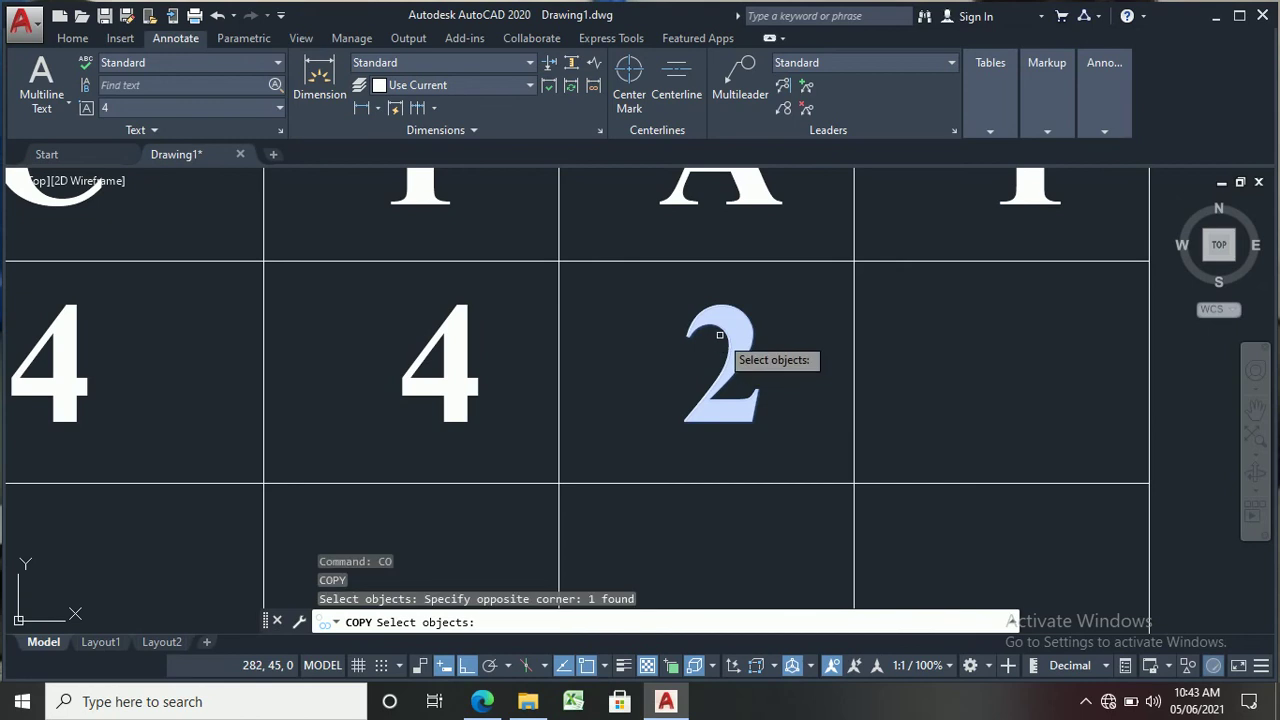
pyautogui.press('Return')
pyautogui.click(686, 421)
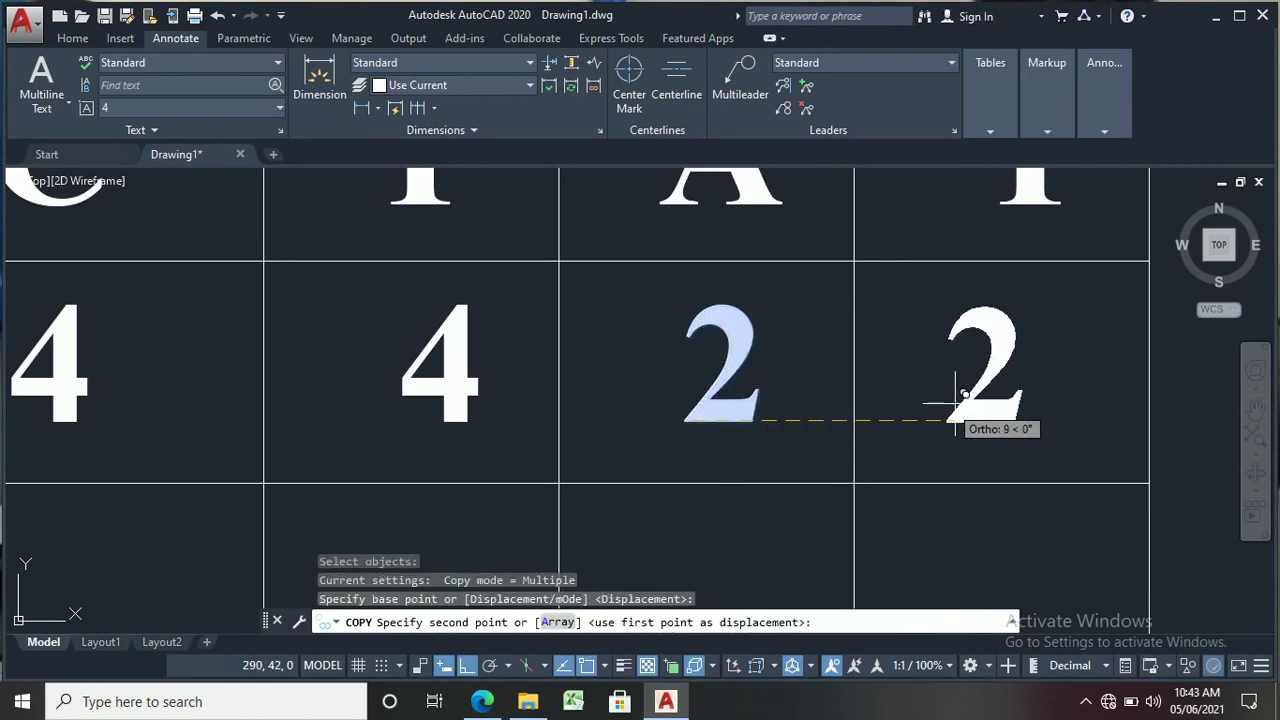
pyautogui.click(981, 398)
pyautogui.press('Escape')
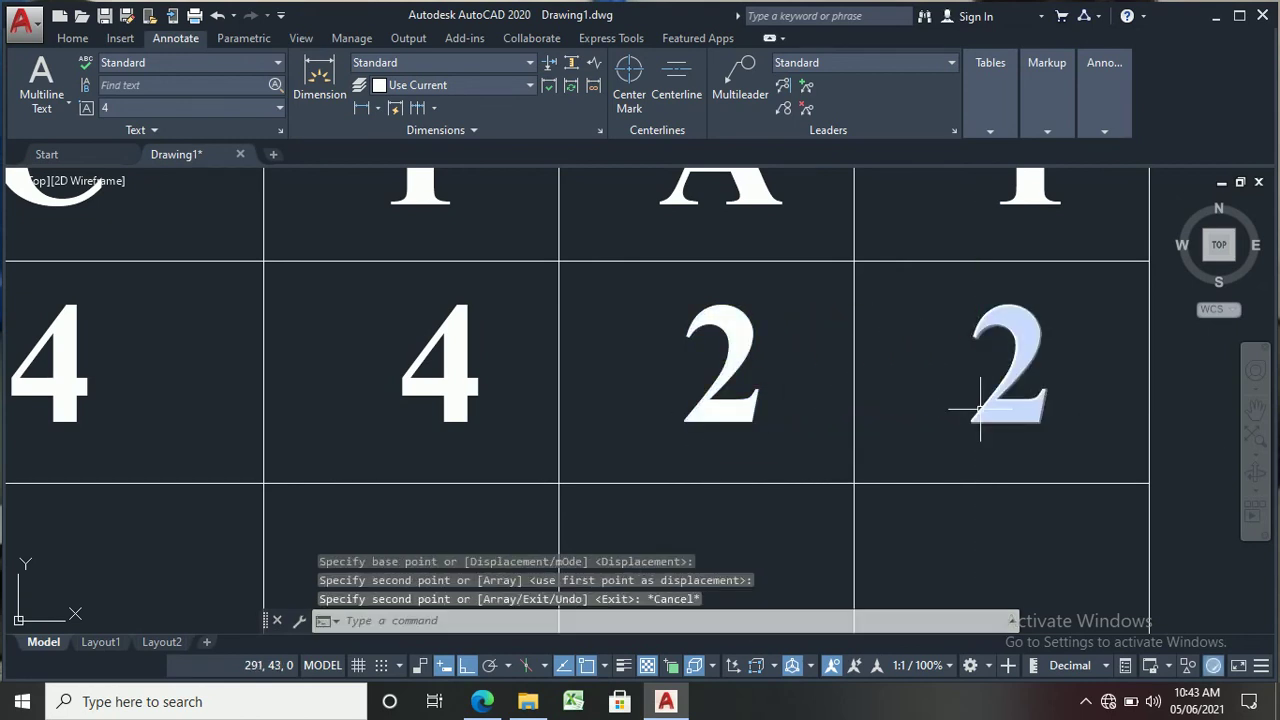
# Step: Replace the copied "2" in the cell below "T" with "10"
pyautogui.click(980, 408)
pyautogui.doubleClick(980, 408)
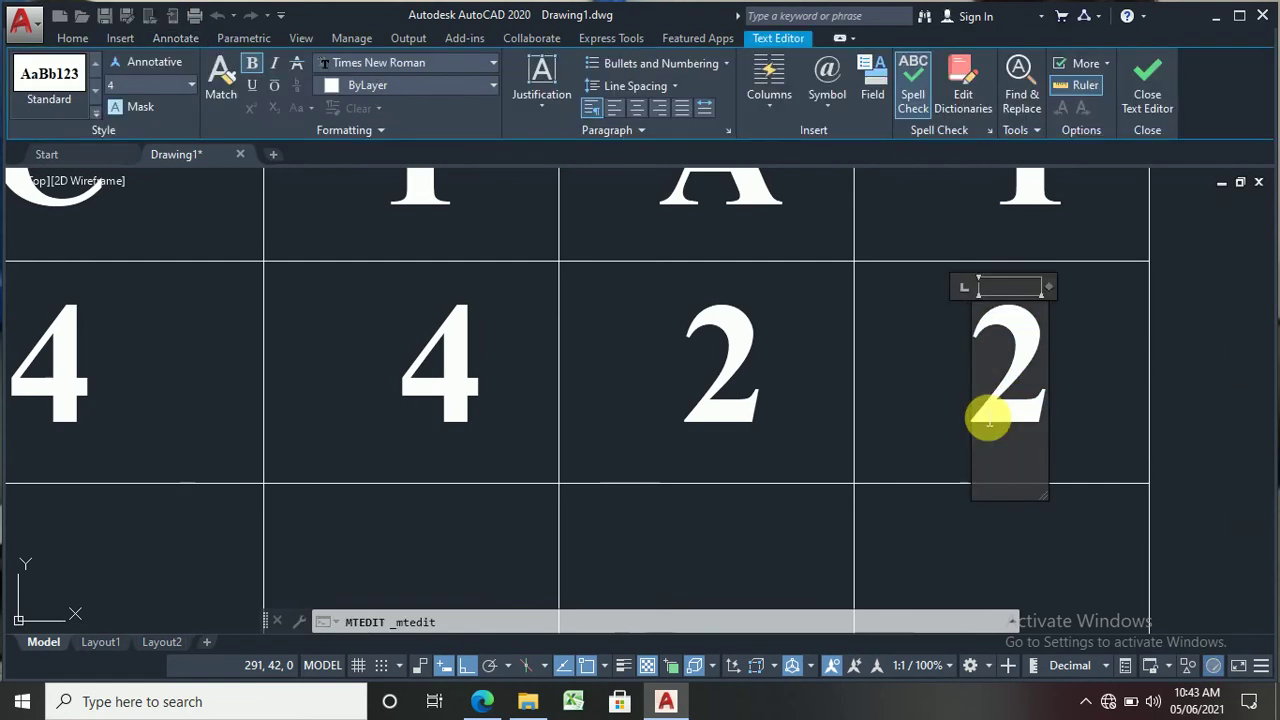
pyautogui.write('10')
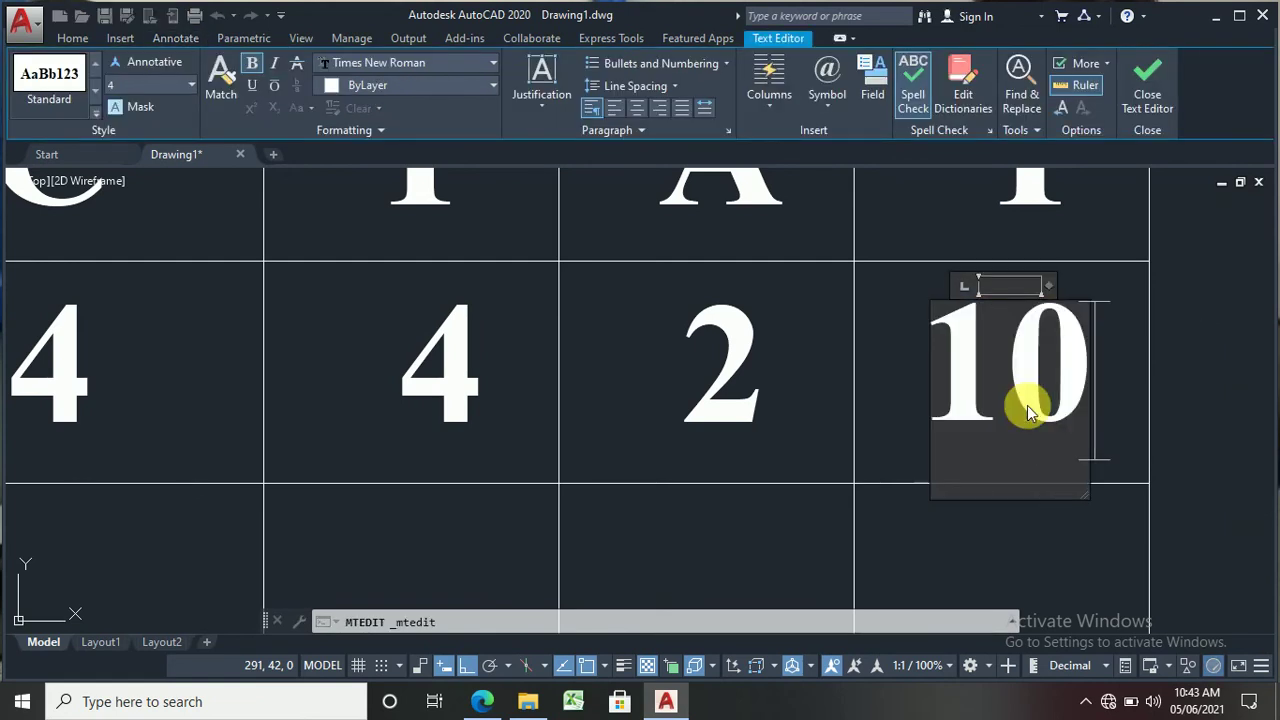
pyautogui.click(1137, 436)
# Step: Replace the "Date" text in the cell beside "Year:" with "Scale"
pyautogui.scroll(-5, 1067, 385)
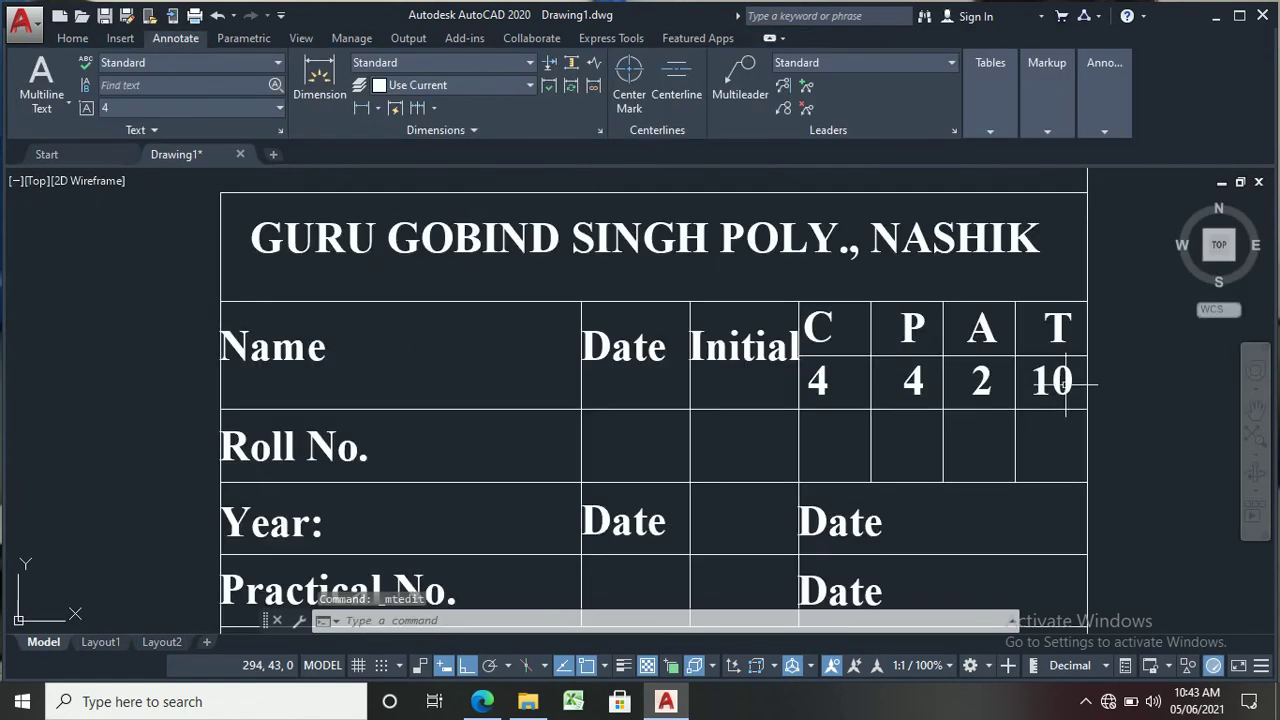
pyautogui.scroll(-2, 1067, 383)
pyautogui.scroll(2, 940, 533)
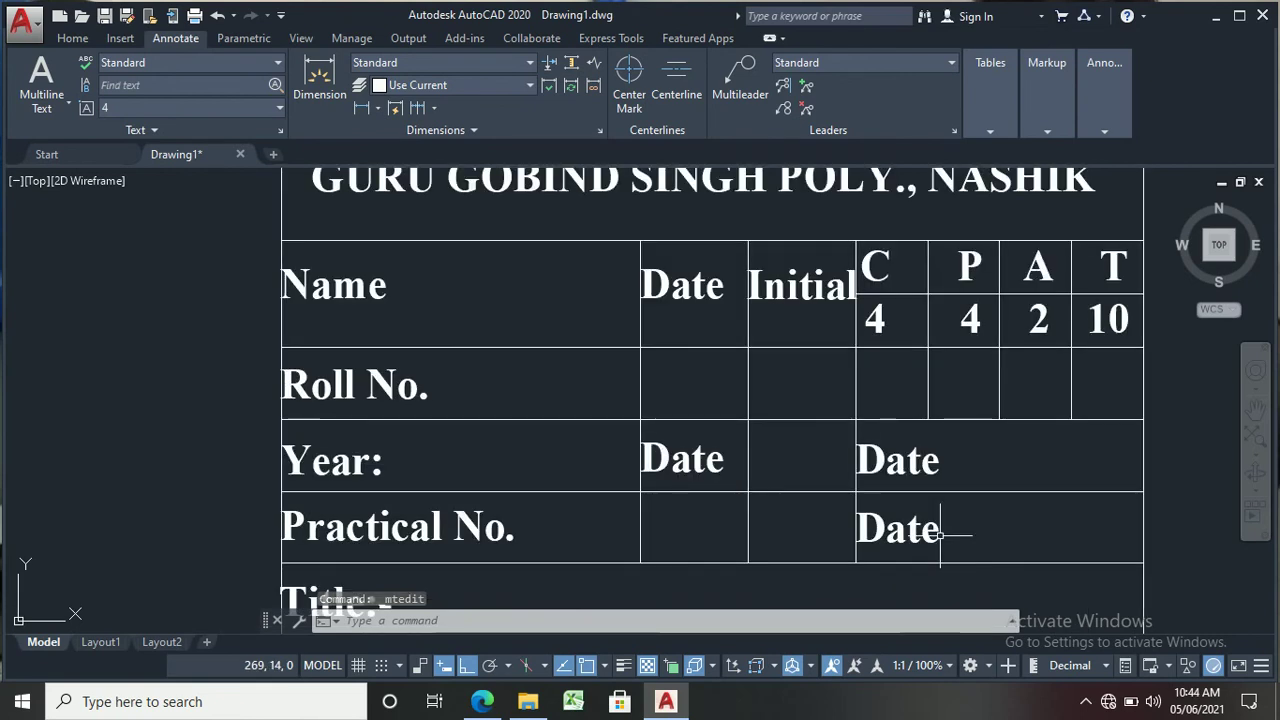
pyautogui.click(670, 458)
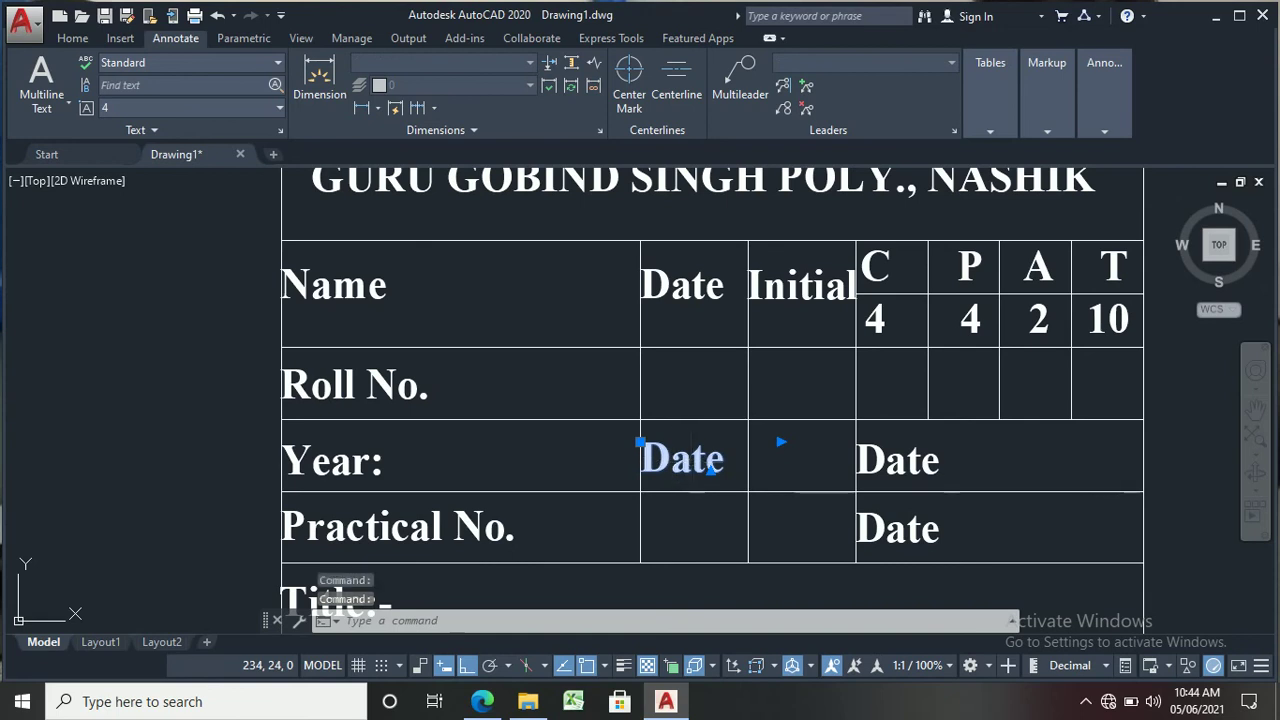
pyautogui.doubleClick(664, 464)
pyautogui.moveTo(737, 471); pyautogui.dragTo(594, 434)
pyautogui.write('sCALE')
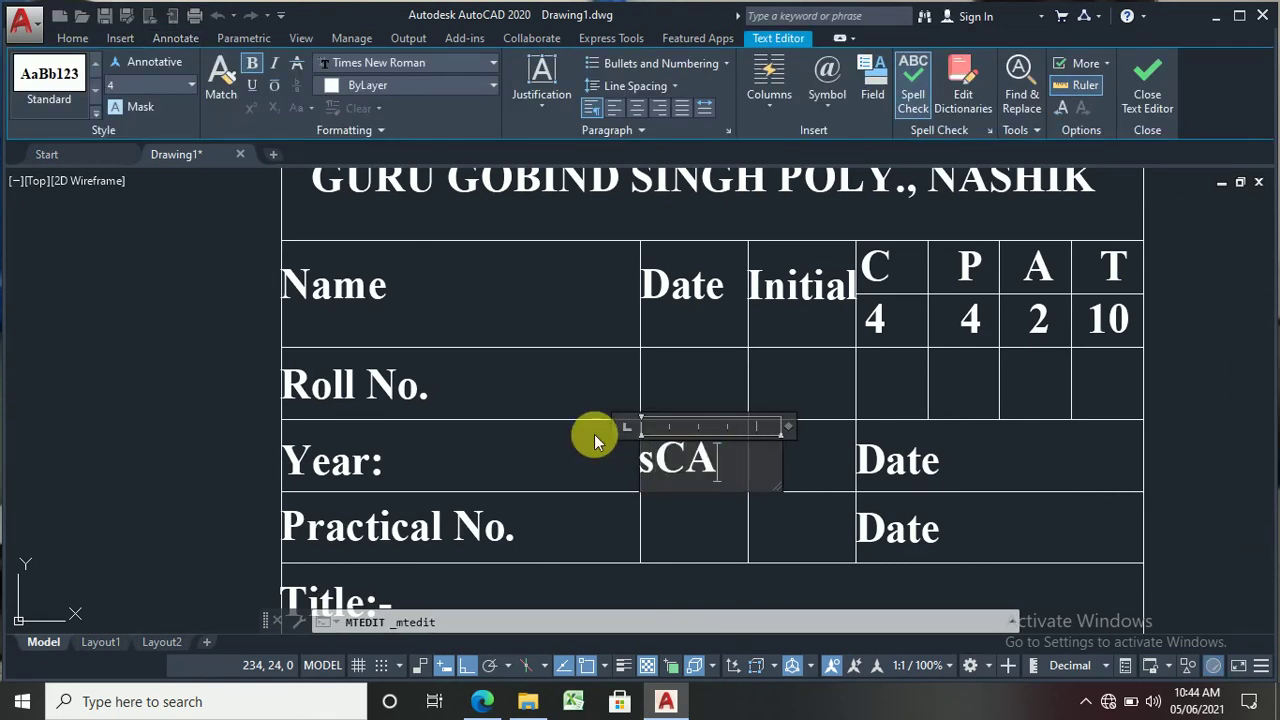
pyautogui.press('BackSpace')
pyautogui.press('BackSpace')
pyautogui.press('BackSpace')
pyautogui.press('BackSpace')
pyautogui.press('BackSpace')
pyautogui.write('Sc')
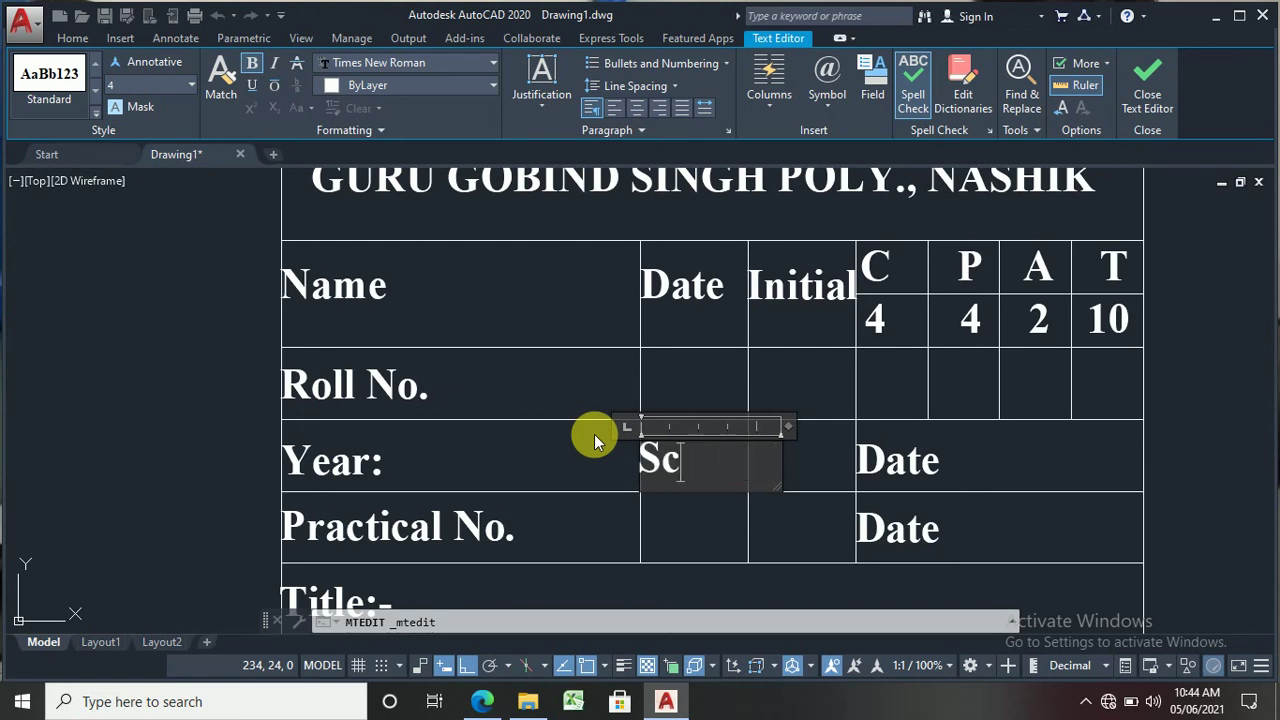
pyautogui.write('ale')
pyautogui.click(875, 474)
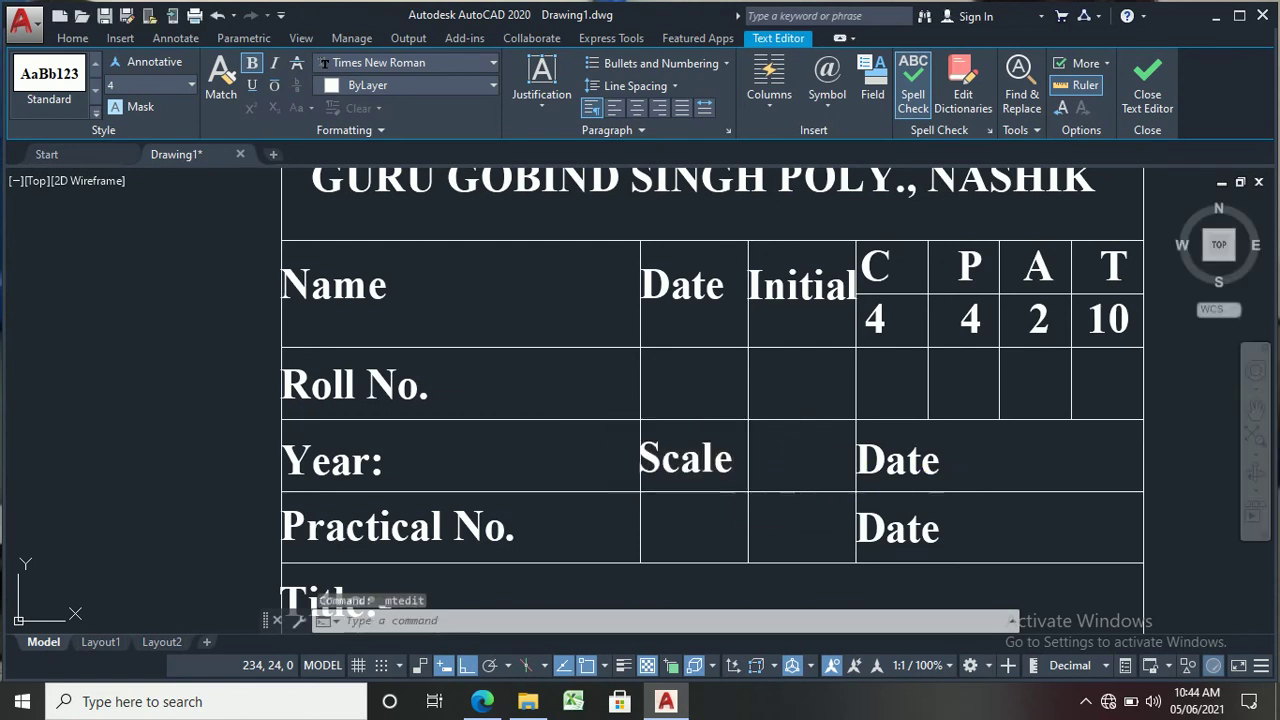
# Step: Replace the "Date" text in the wide cell of the "Year:" row with "T.S"
pyautogui.click(903, 466)
pyautogui.doubleClick(928, 468)
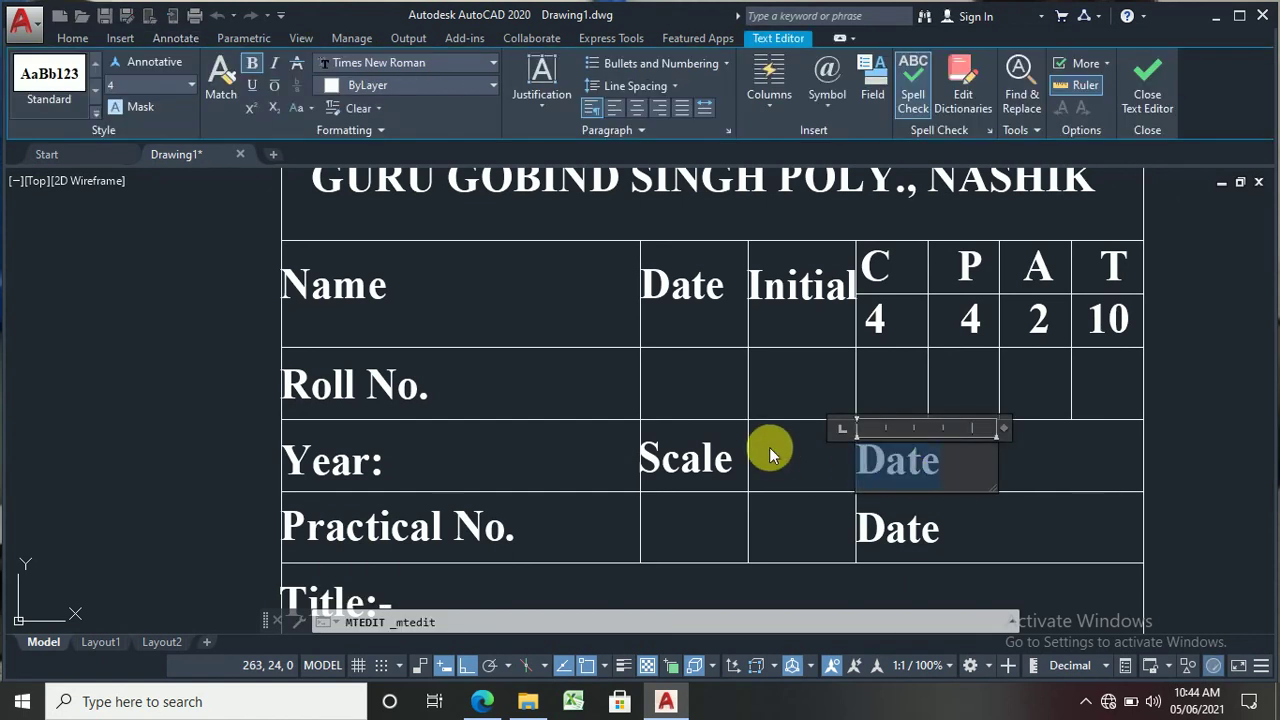
pyautogui.write('T.S')
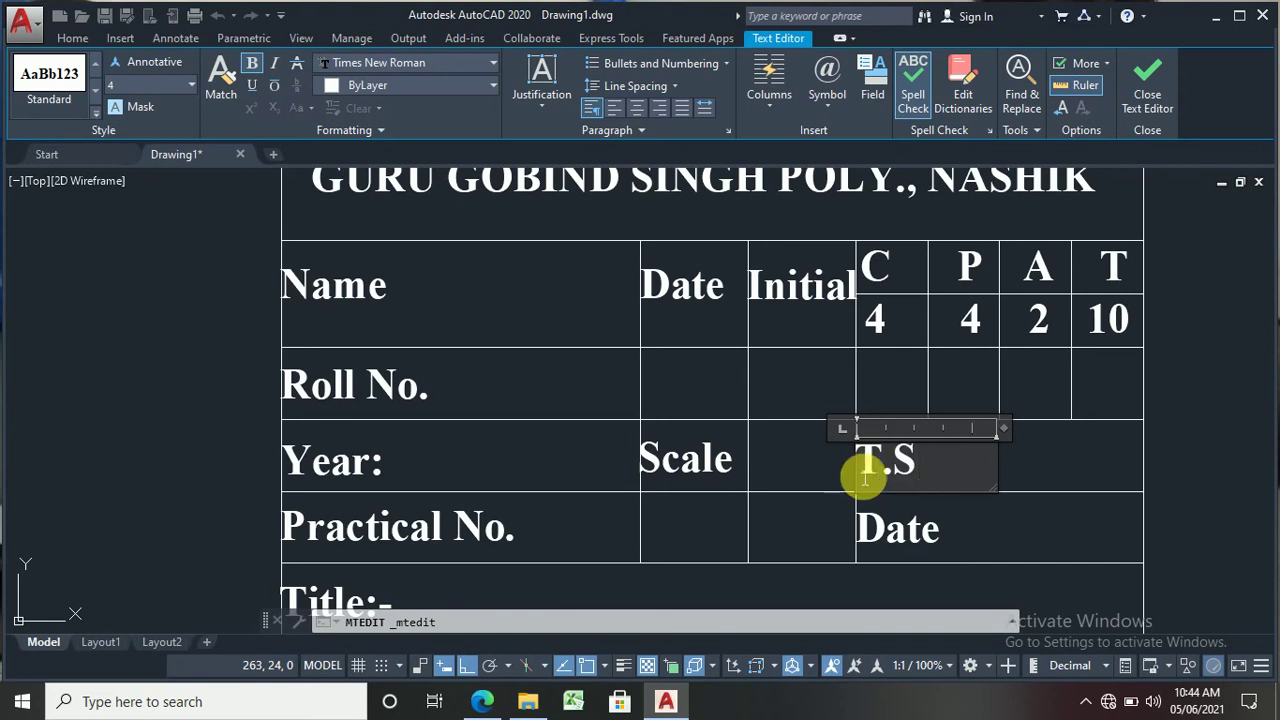
pyautogui.click(886, 532)
# Step: Replace the "Date" text in the wide cell of the "Practical No." row with "S.S"
pyautogui.click(866, 522)
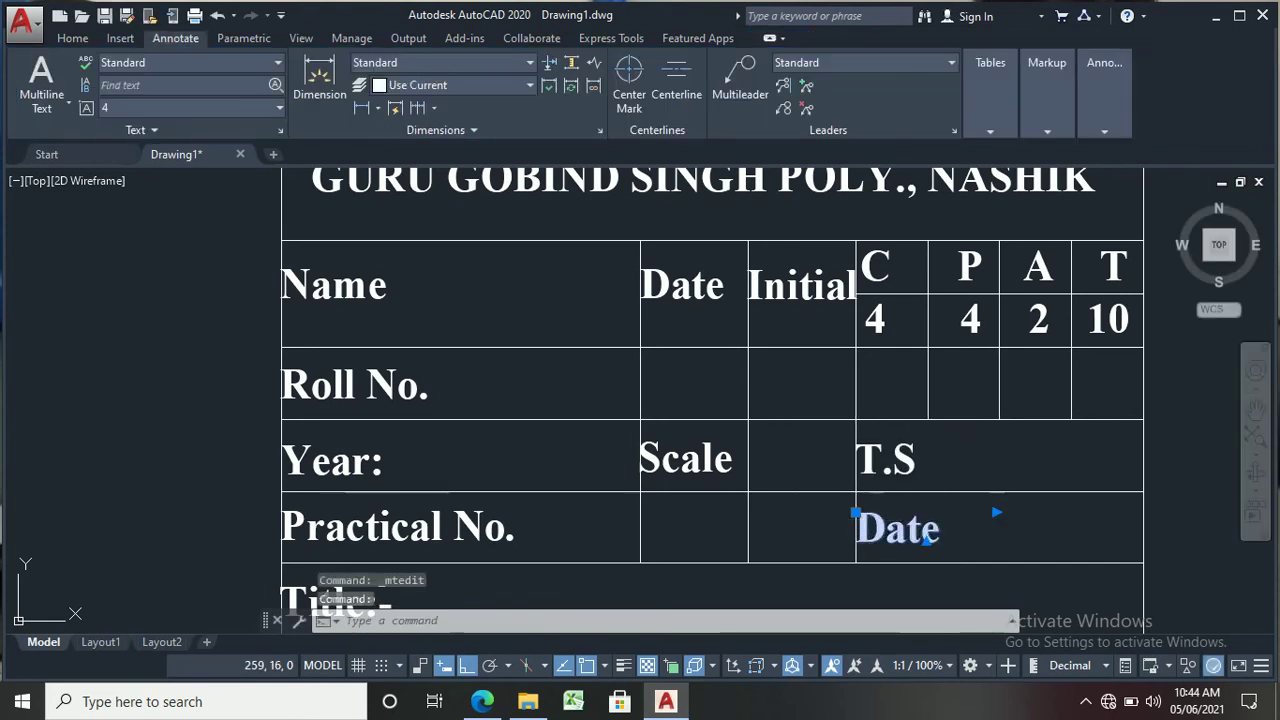
pyautogui.doubleClick(871, 531)
pyautogui.moveTo(975, 537); pyautogui.dragTo(820, 524)
pyautogui.write('S.S')
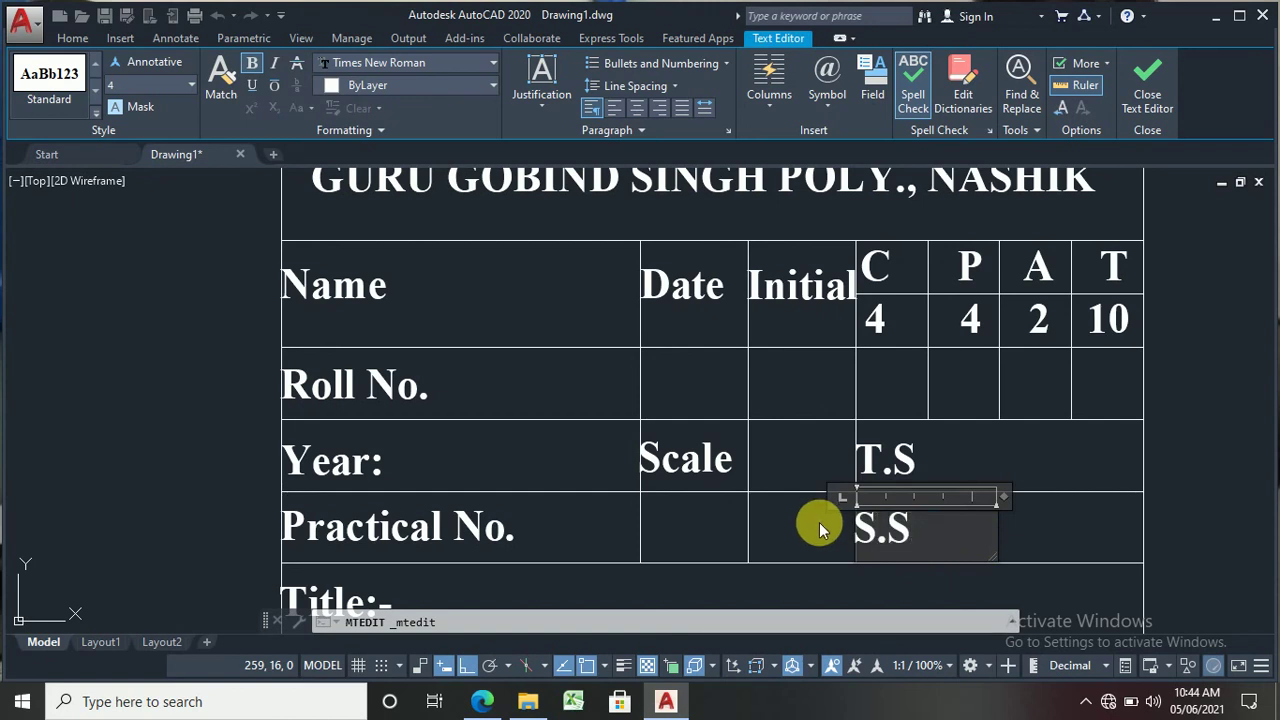
pyautogui.click(818, 530)
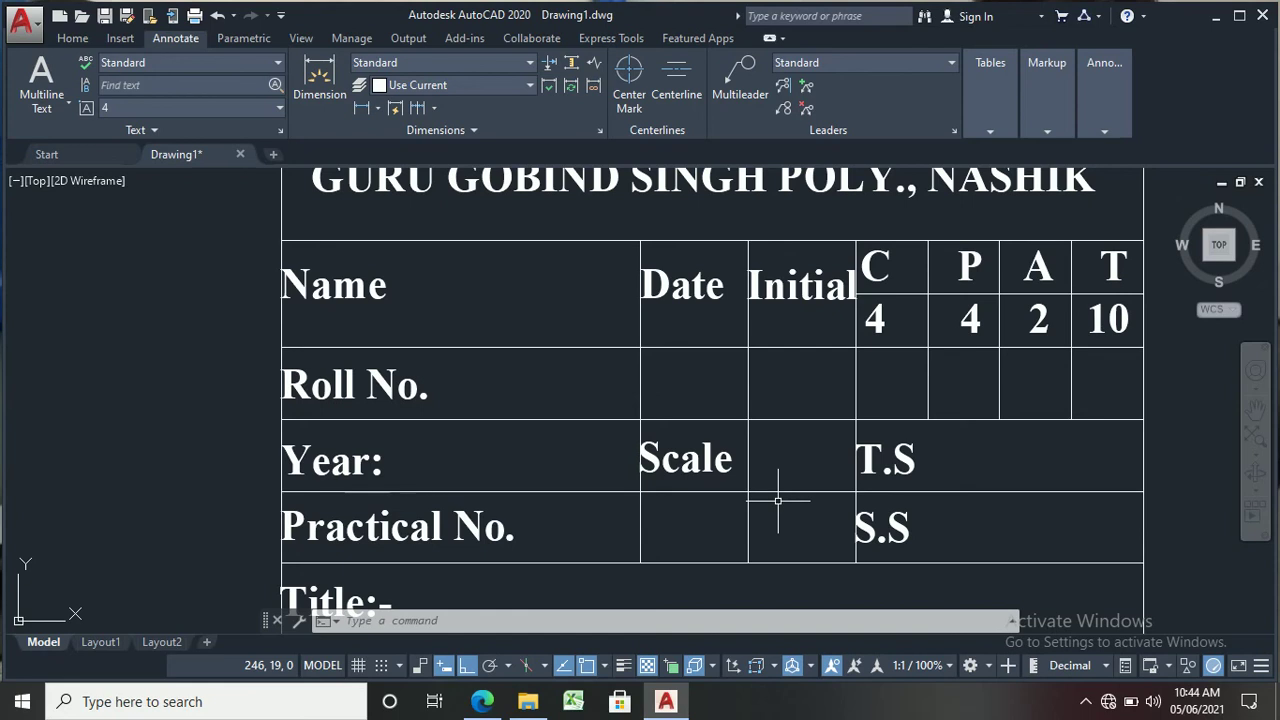
pyautogui.scroll(-4, 778, 502)
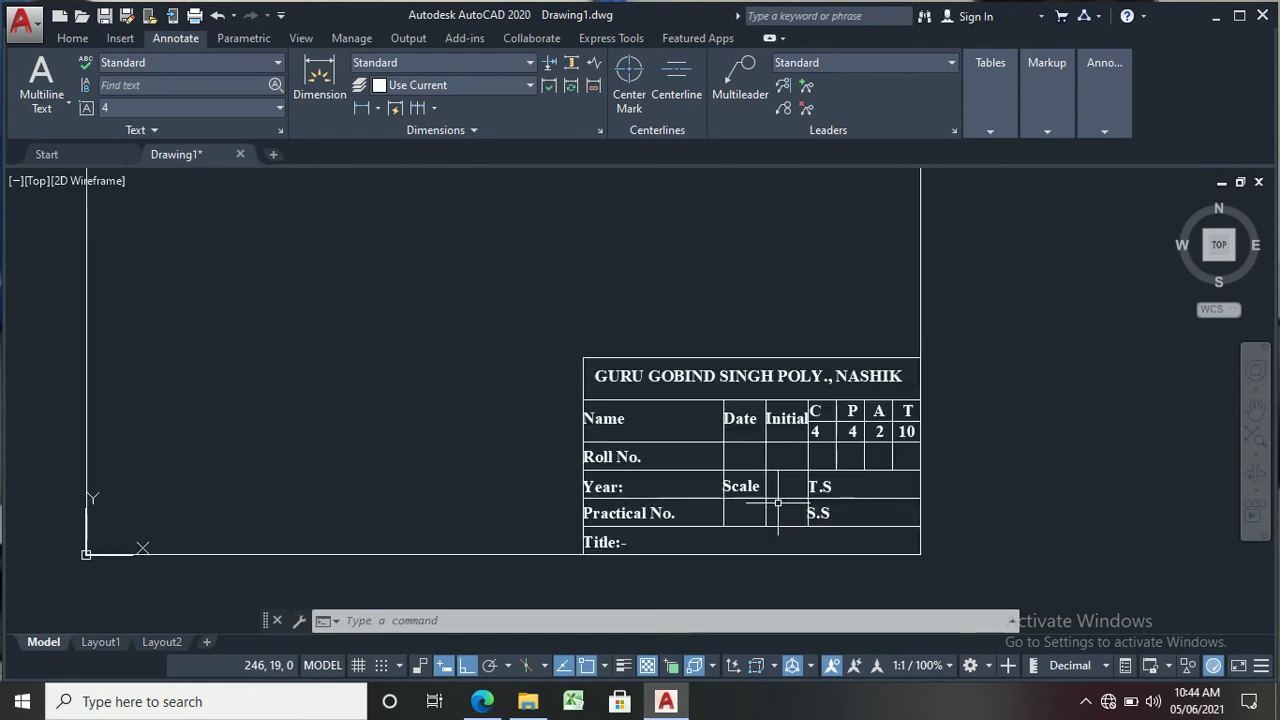
pyautogui.scroll(2, 874, 514)
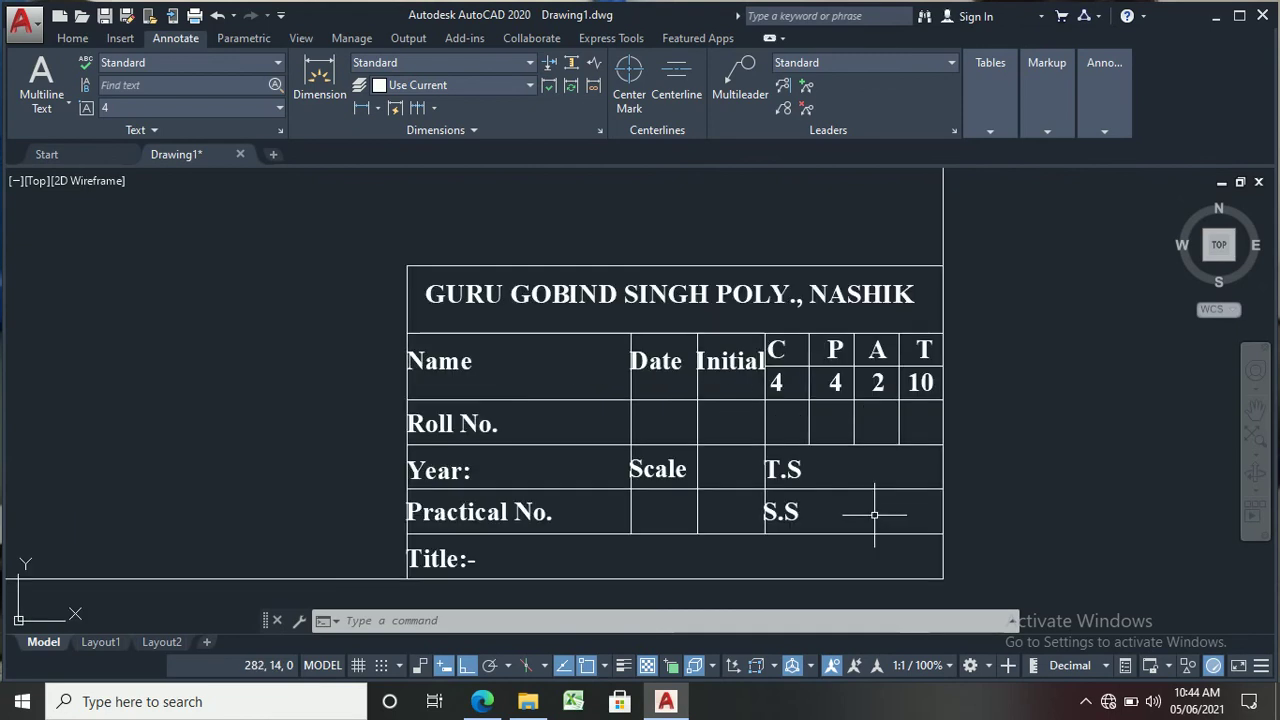
pyautogui.scroll(-4, 874, 514)
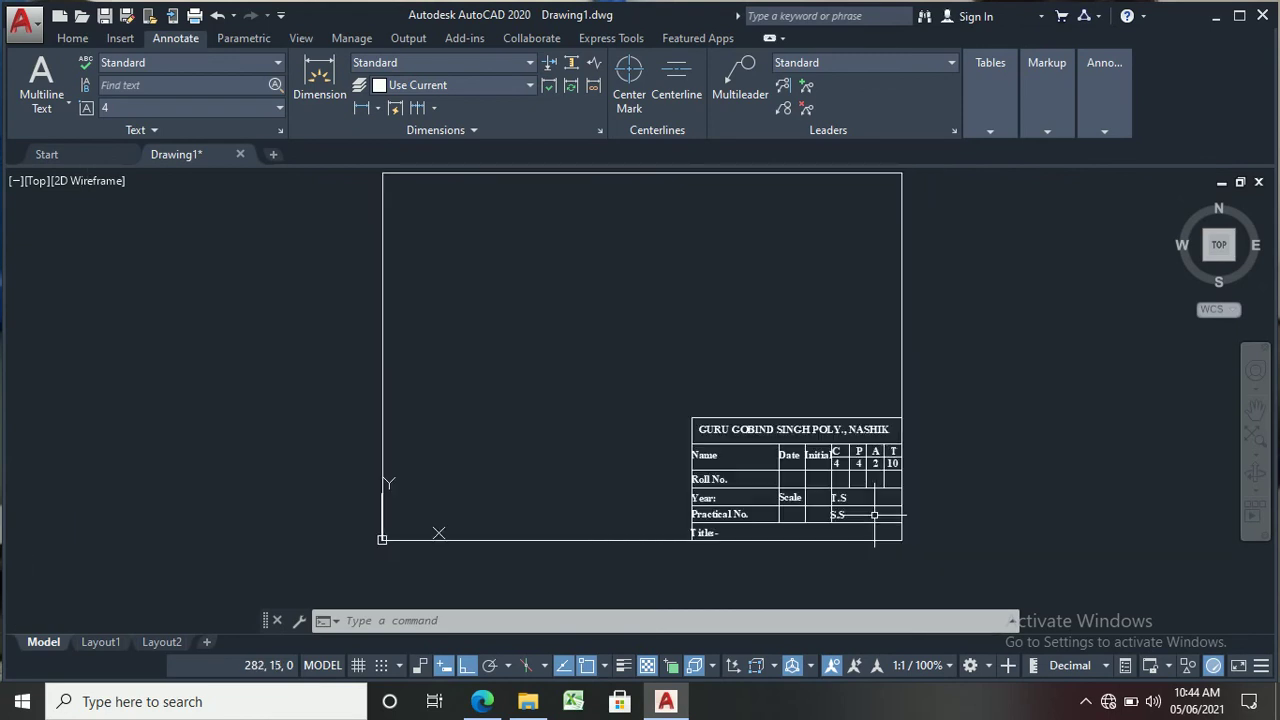
pyautogui.scroll(2, 874, 514)
pyautogui.scroll(-2, 874, 514)
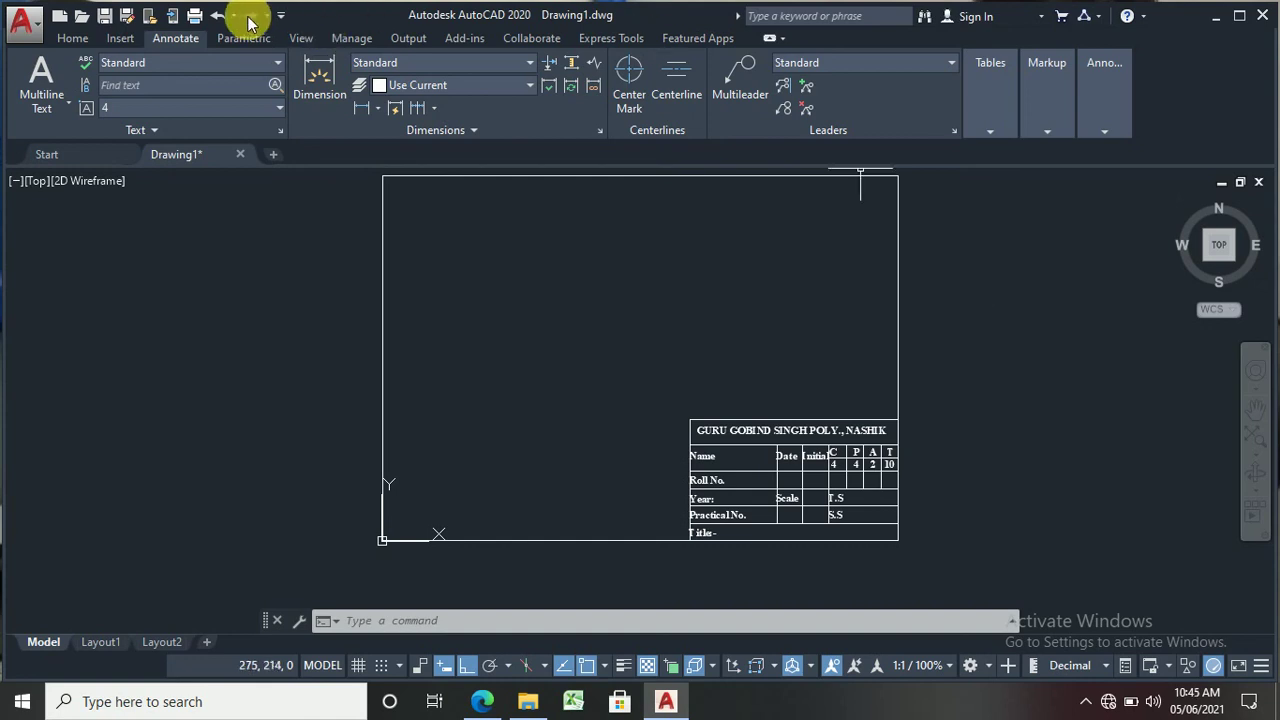
# Step: Start a plot with AutoCAD PDF (General Documentation).pc3 as plotter and ISO A4 (297.00 x 210.00 MM) as paper size
pyautogui.click(194, 17)
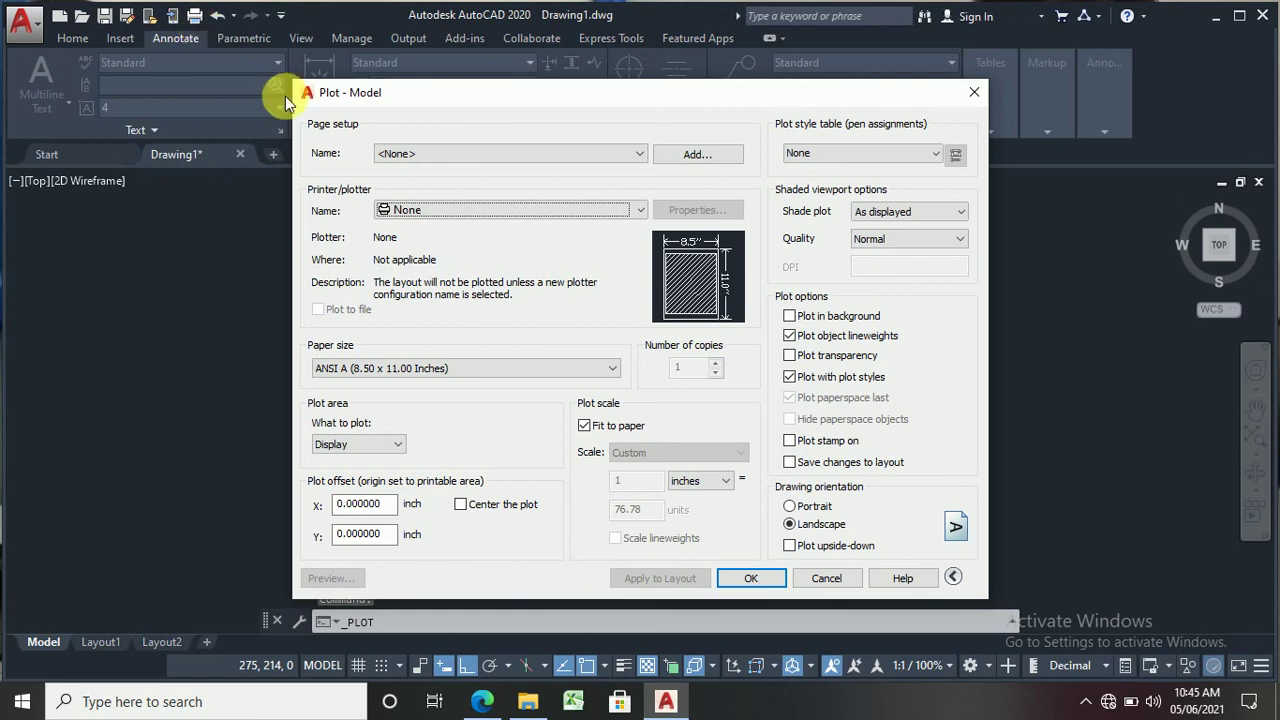
pyautogui.click(443, 211)
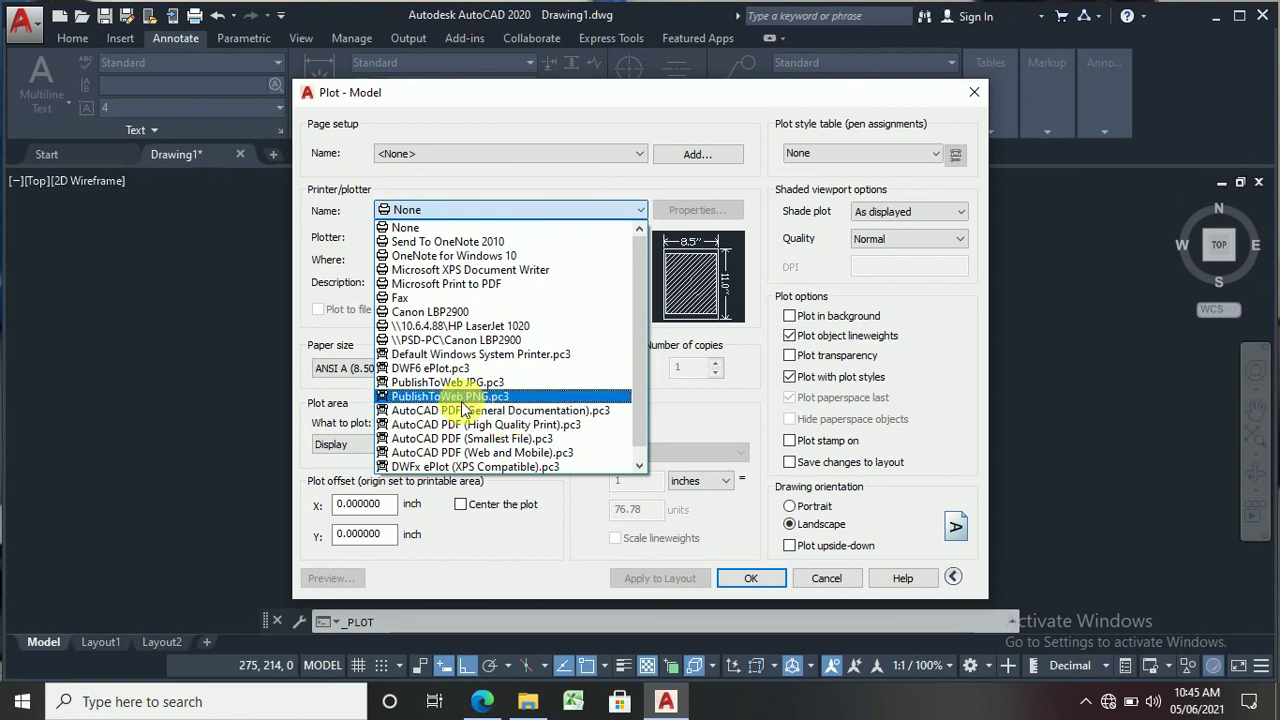
pyautogui.click(450, 411)
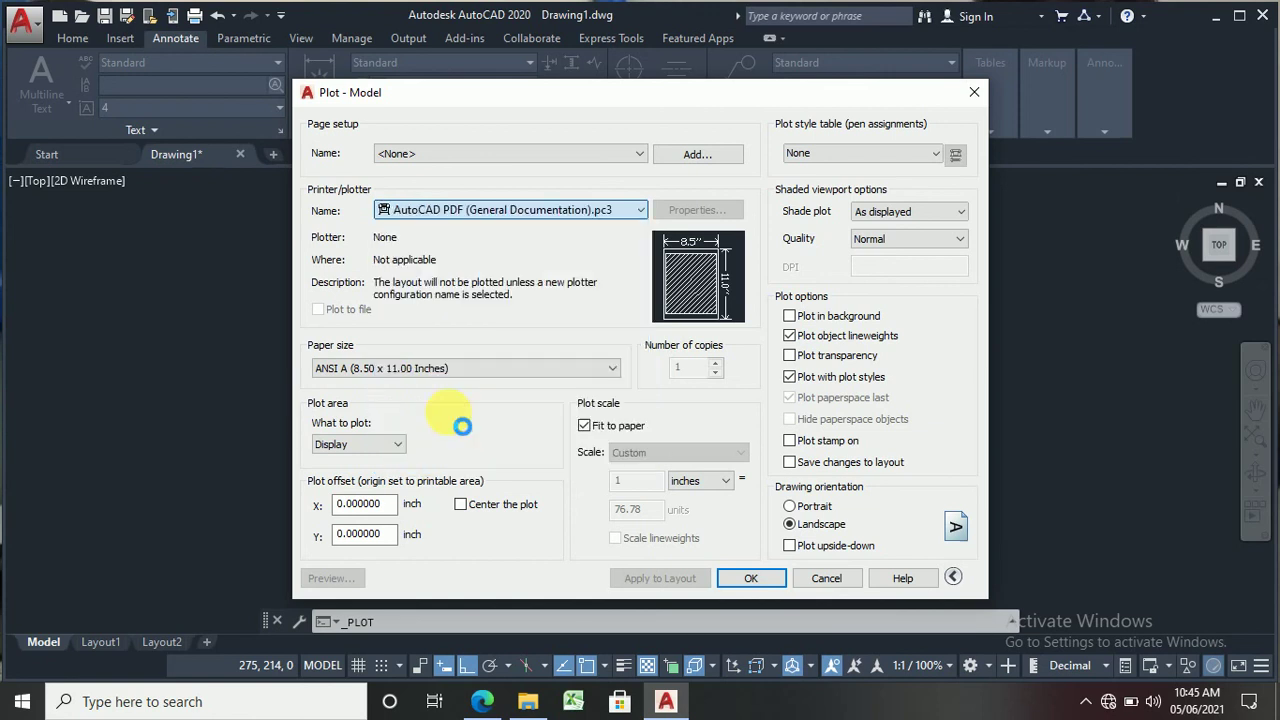
pyautogui.click(406, 372)
pyautogui.scroll(3, 416, 200)
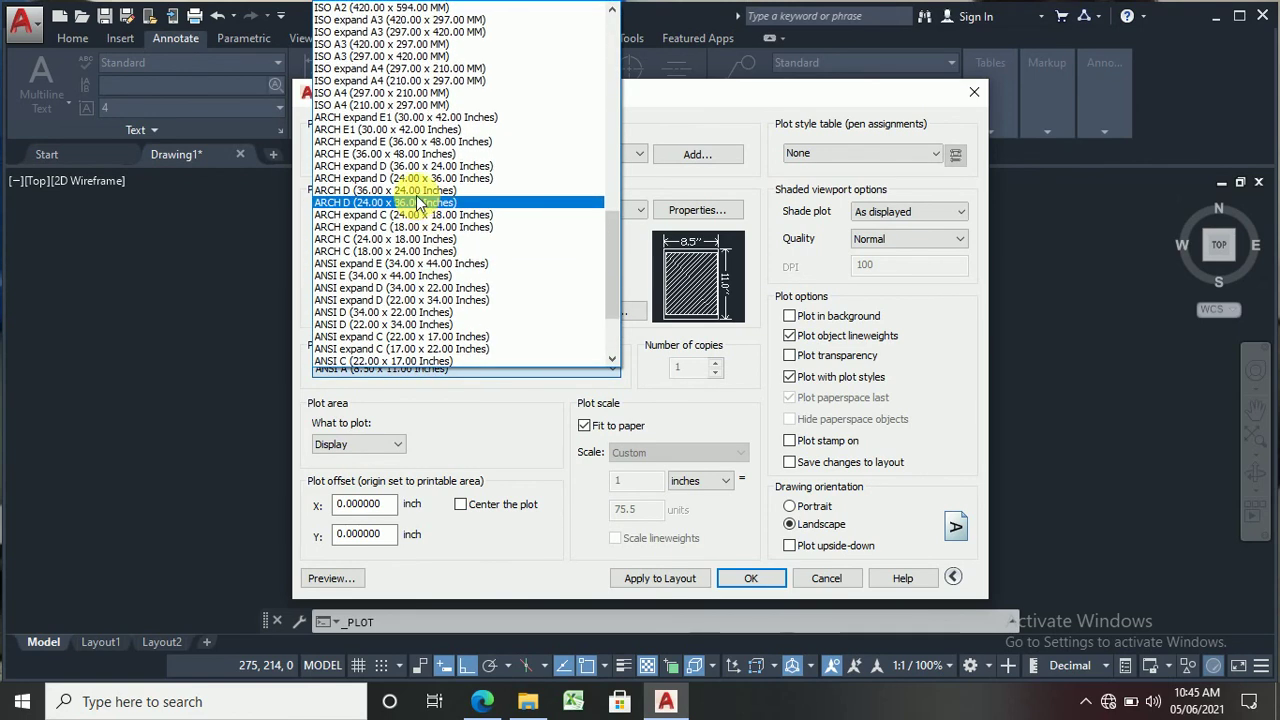
pyautogui.click(407, 95)
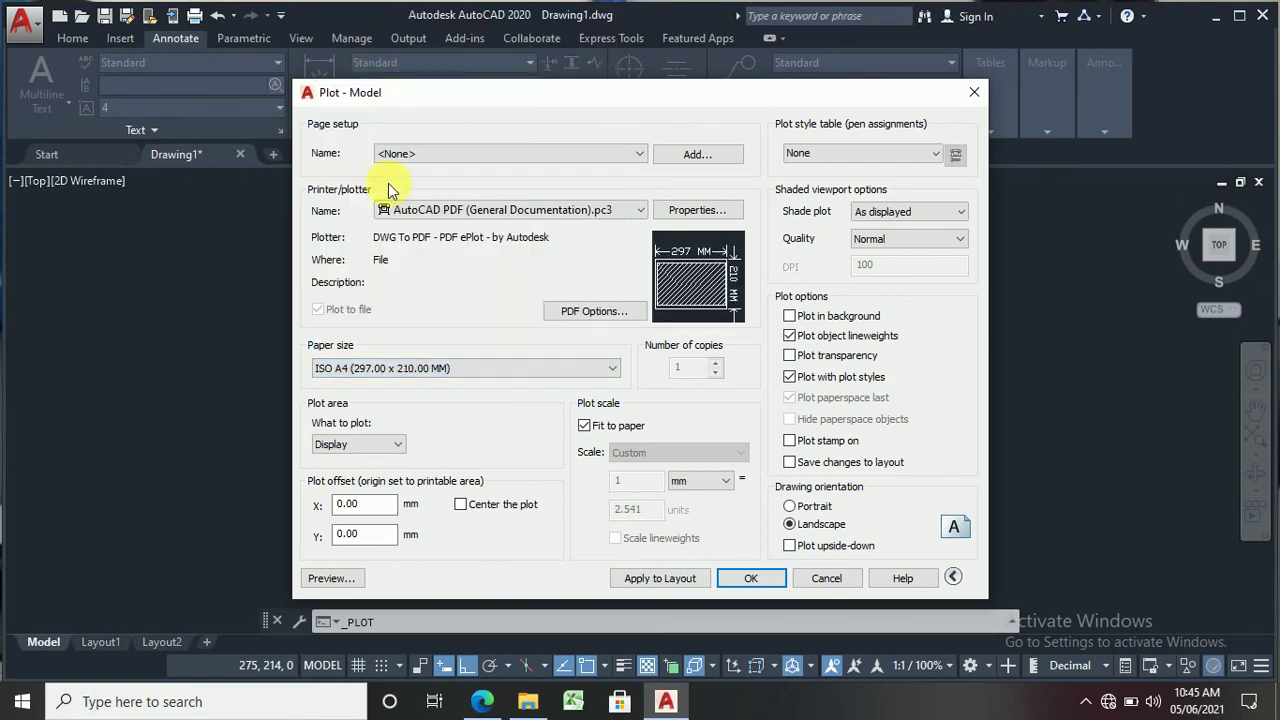
# Step: Set the plot area to a window spanning the upper-left and lower-right corners of the drawing border
pyautogui.click(372, 443)
pyautogui.click(332, 497)
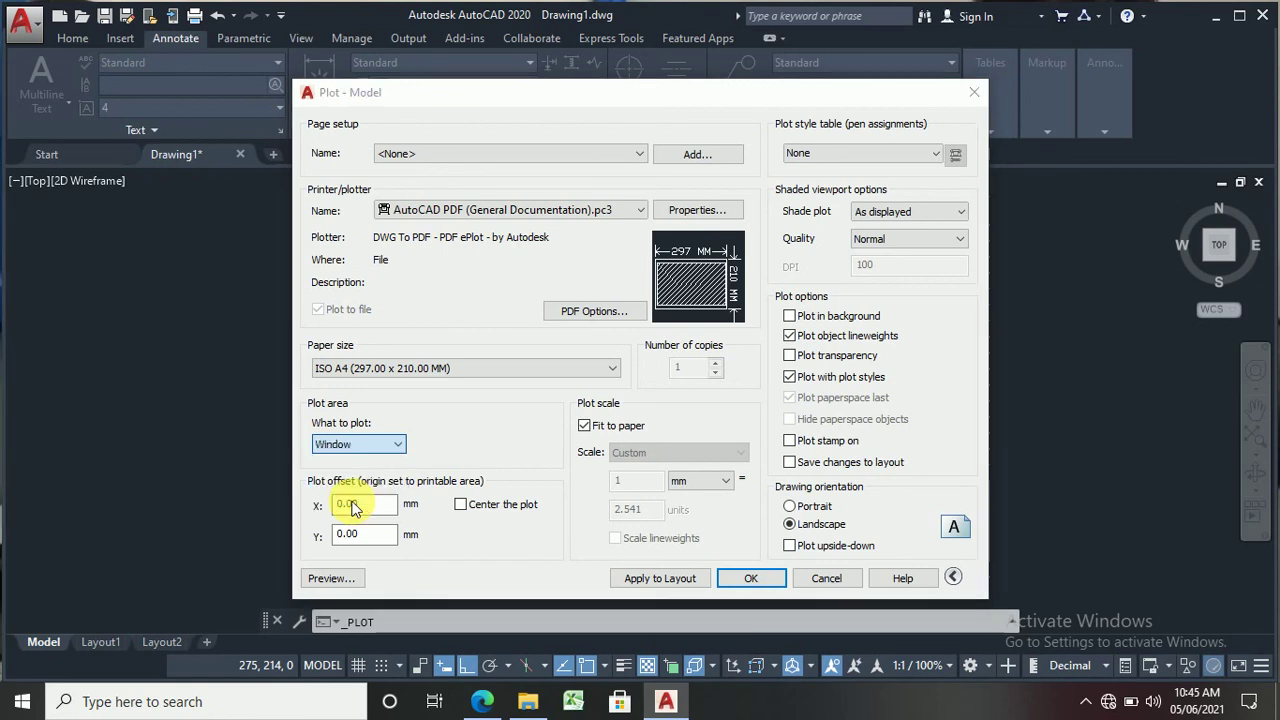
pyautogui.click(383, 177)
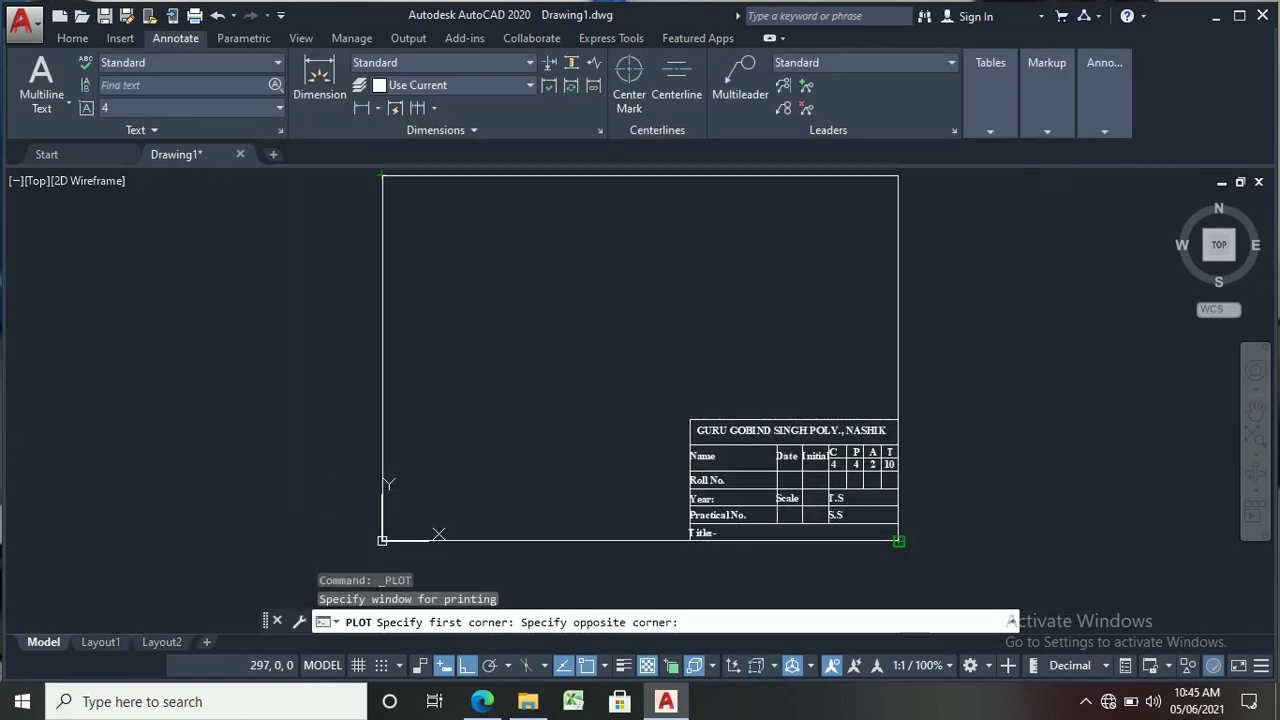
pyautogui.click(898, 540)
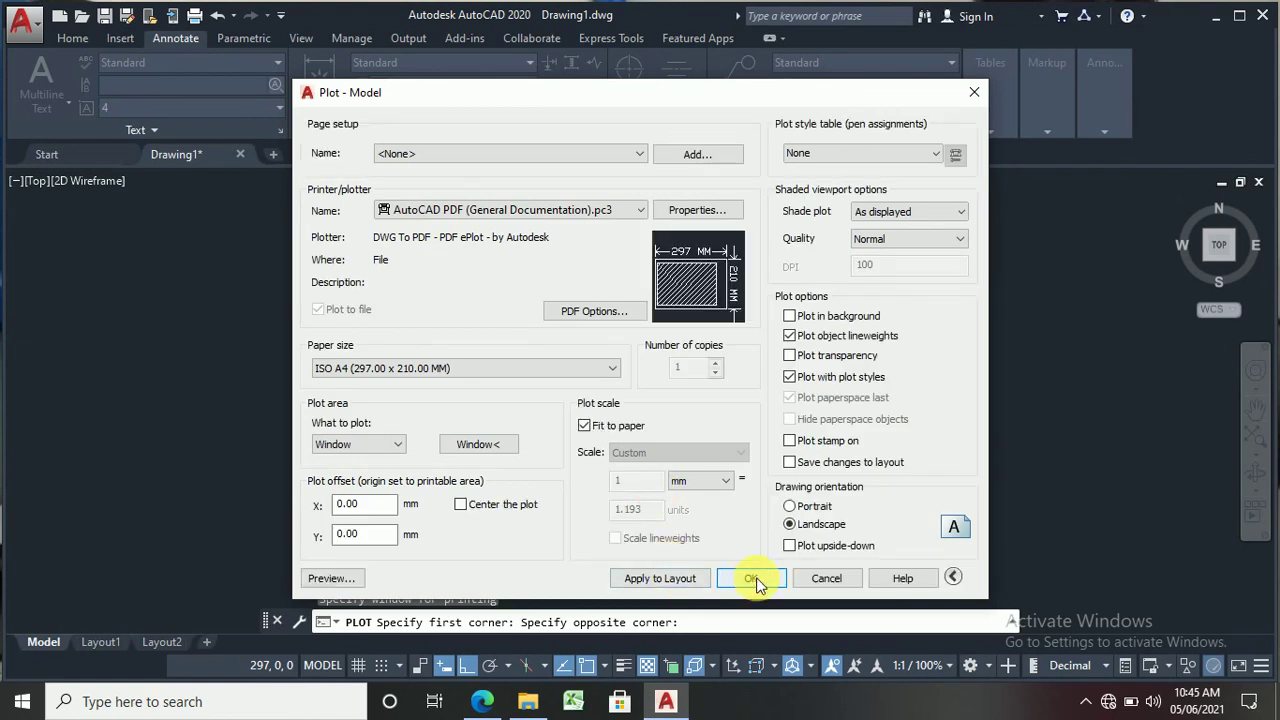
pyautogui.click(510, 446)
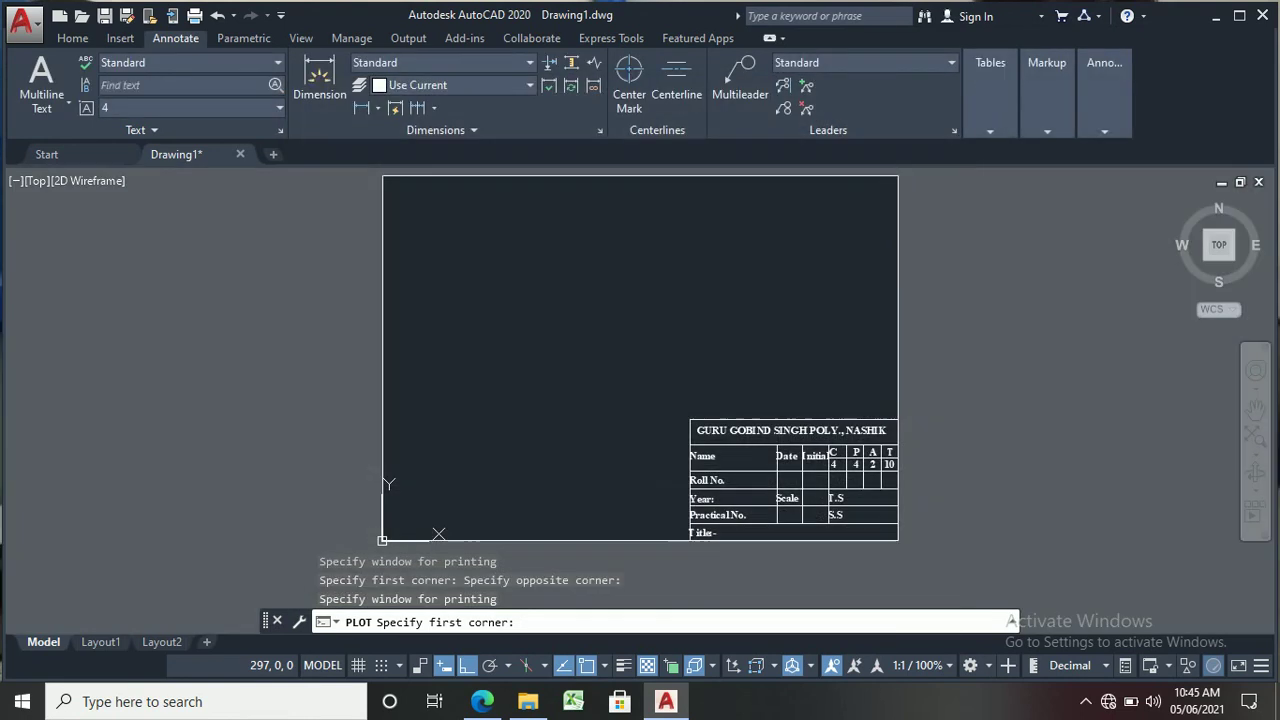
pyautogui.click(383, 177)
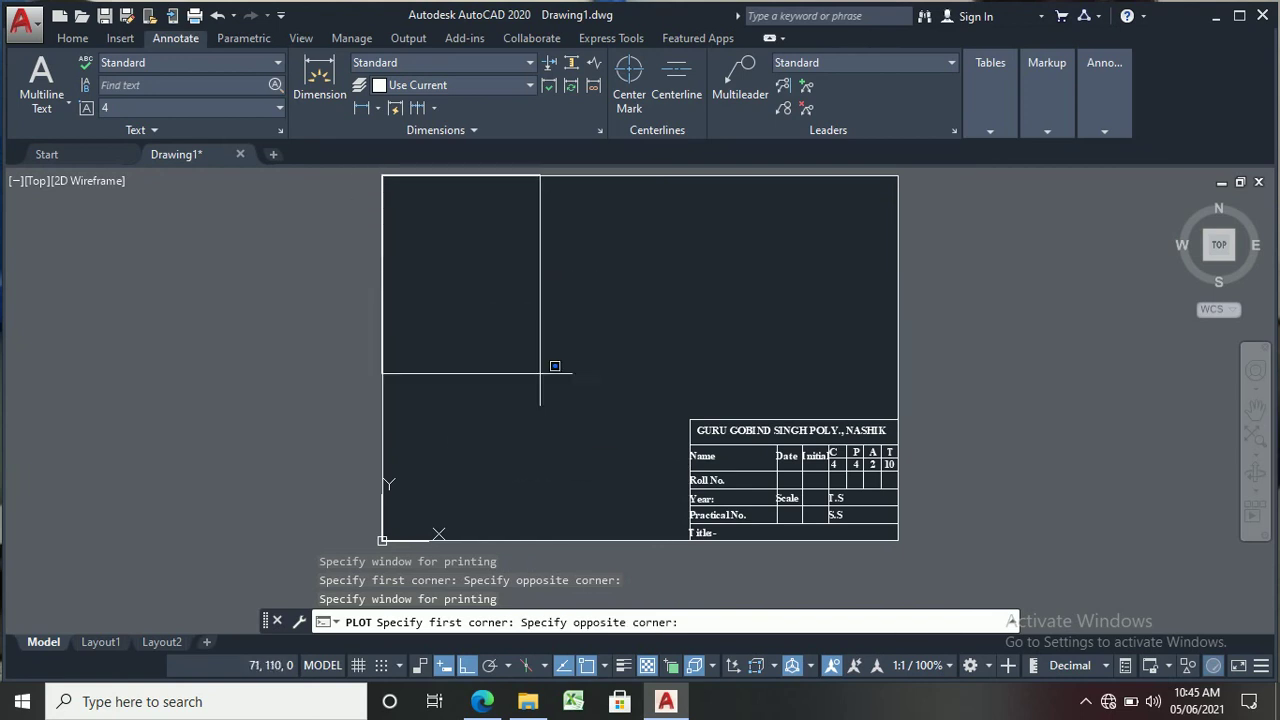
pyautogui.click(904, 527)
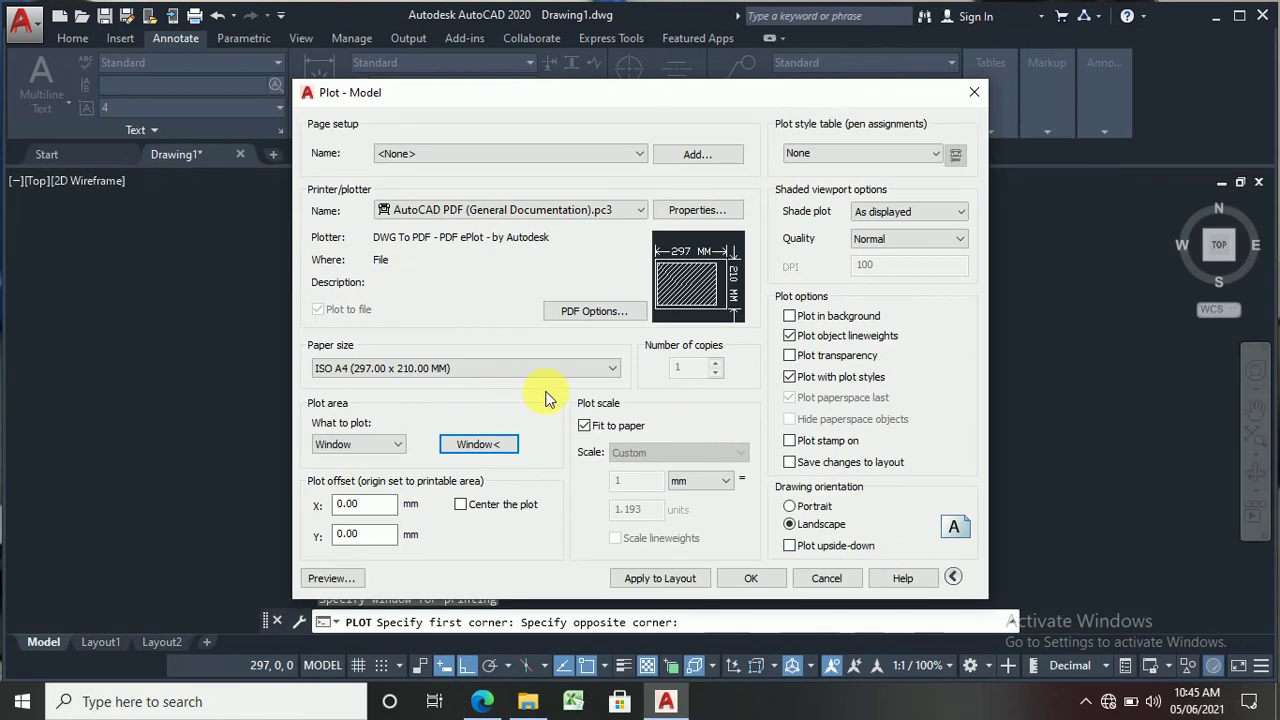
# Step: Set the plot area to Display
pyautogui.click(378, 448)
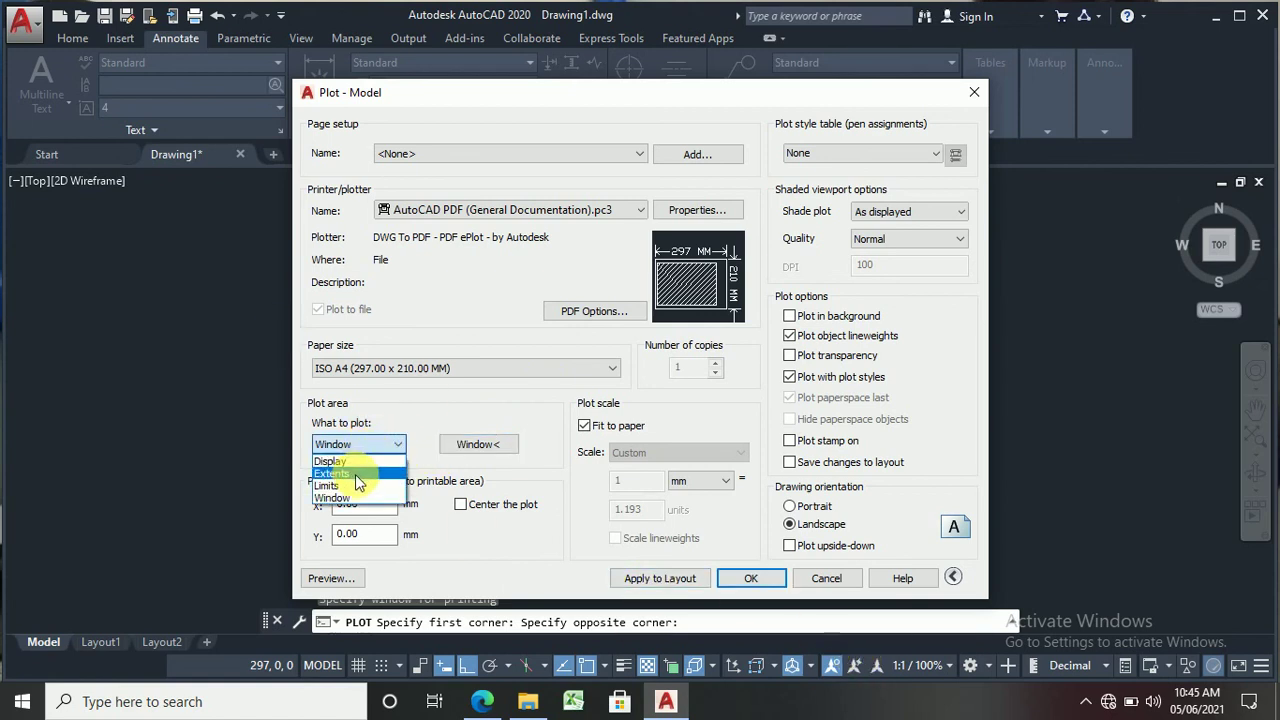
pyautogui.click(350, 486)
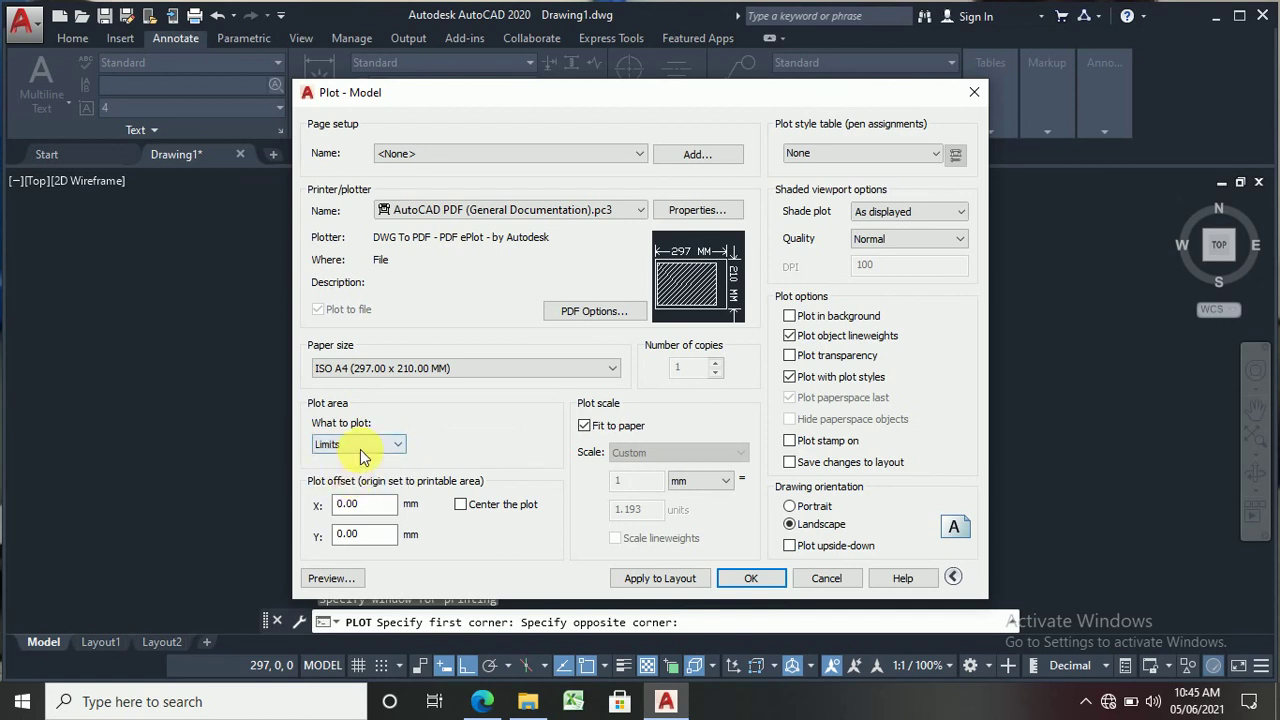
pyautogui.click(358, 445)
pyautogui.click(354, 464)
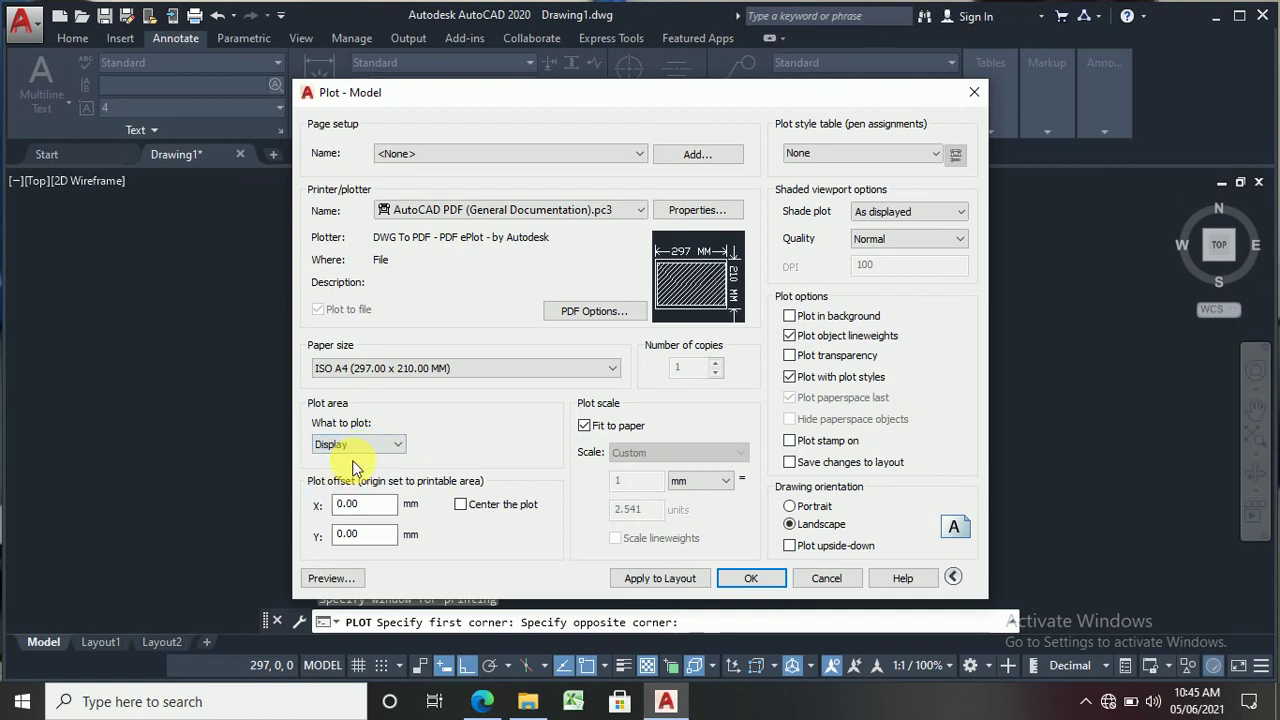
# Step: Plot the drawing to a PDF file named "PR 1" on the Desktop
pyautogui.click(747, 582)
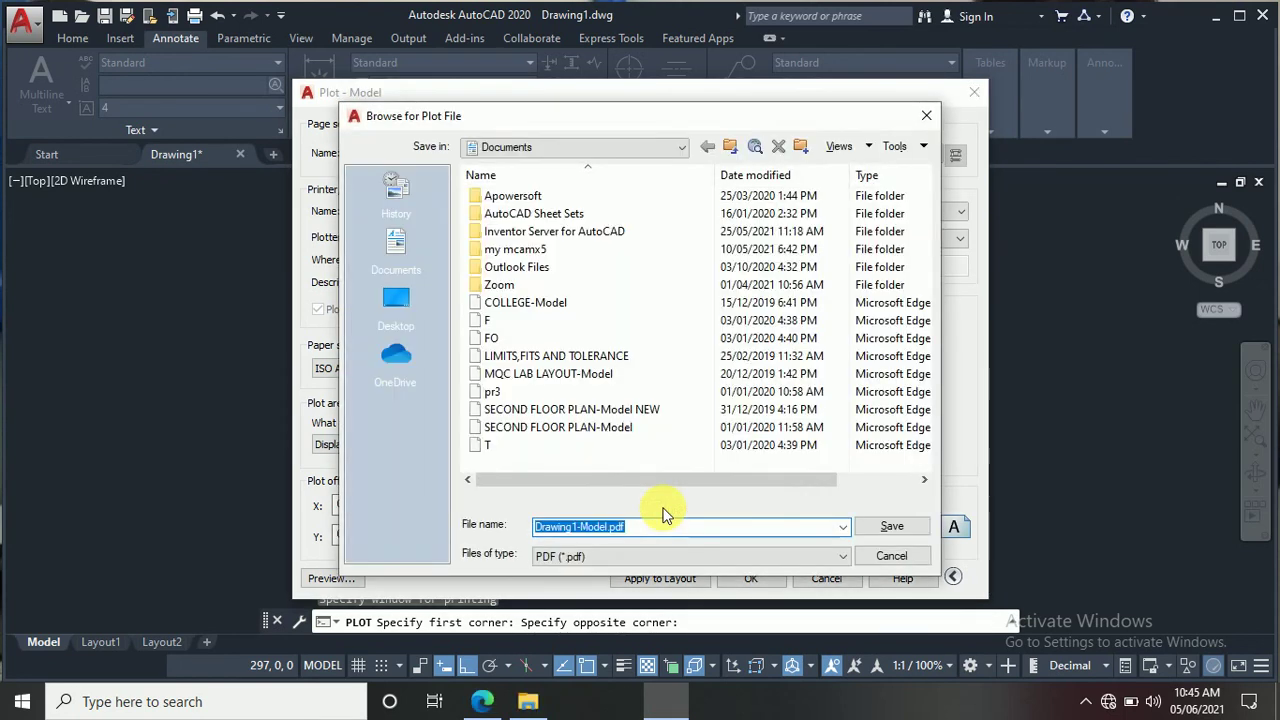
pyautogui.click(393, 310)
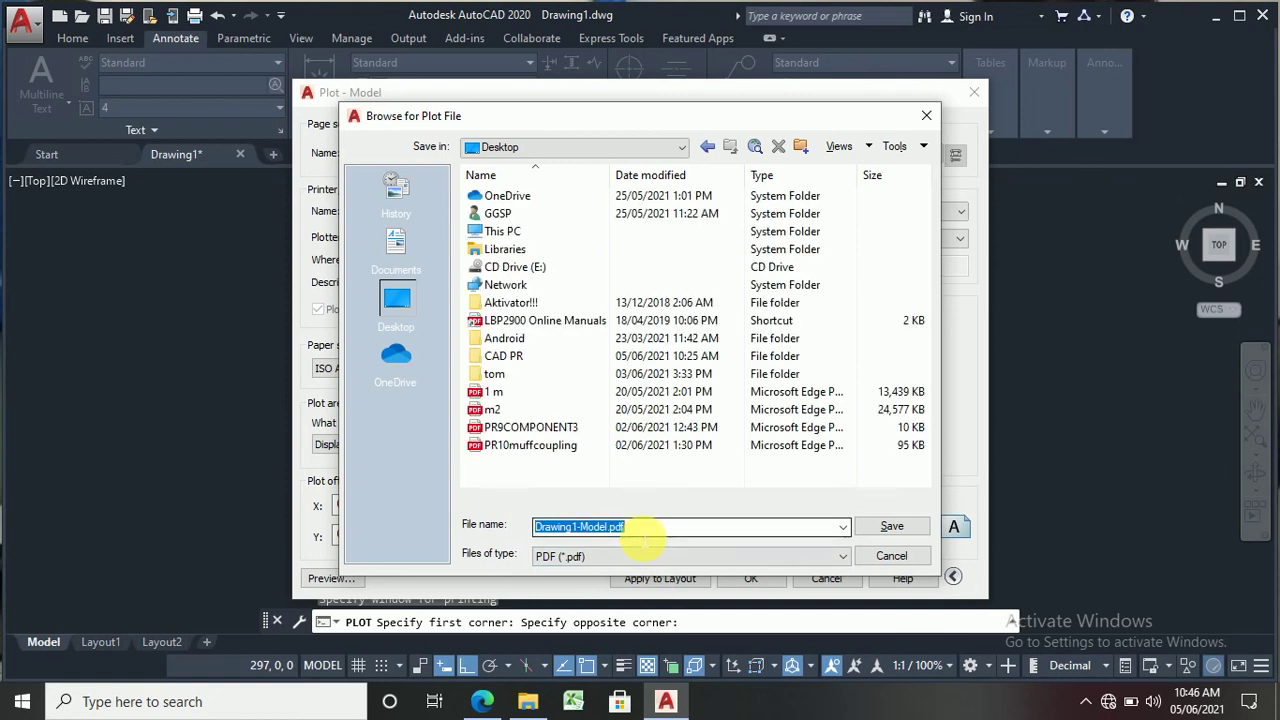
pyautogui.write('PR')
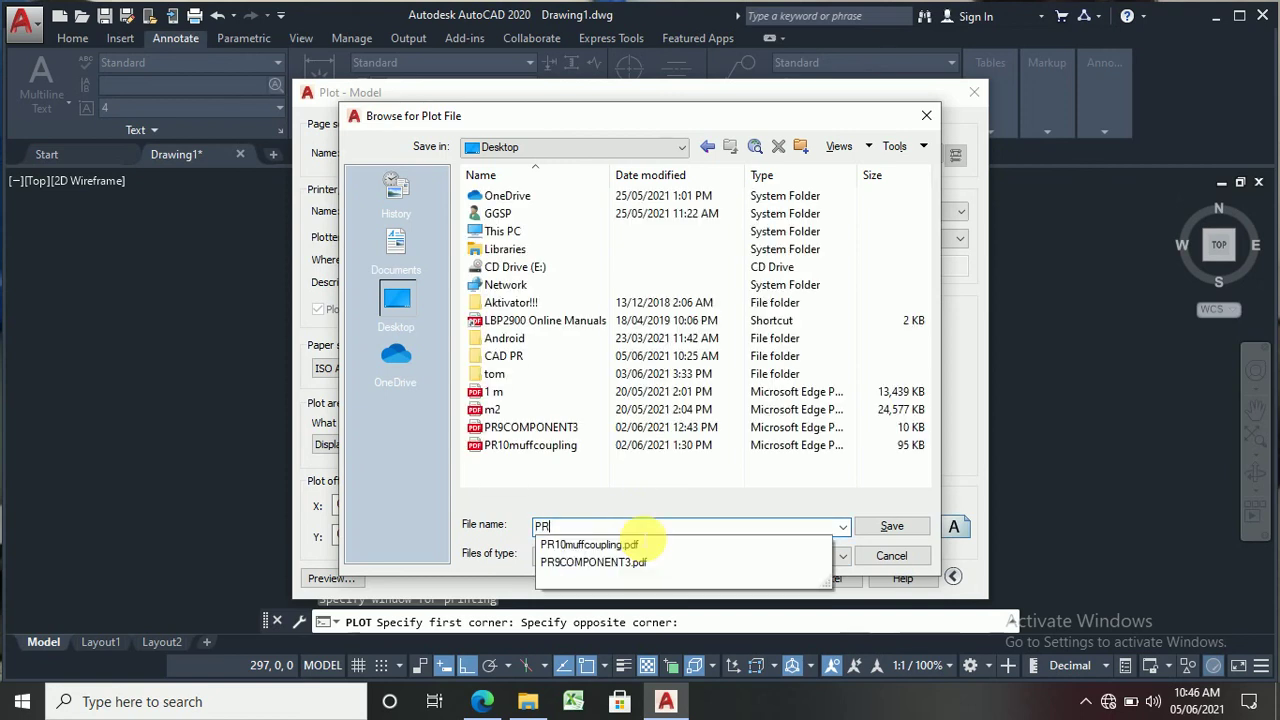
pyautogui.write(' 1')
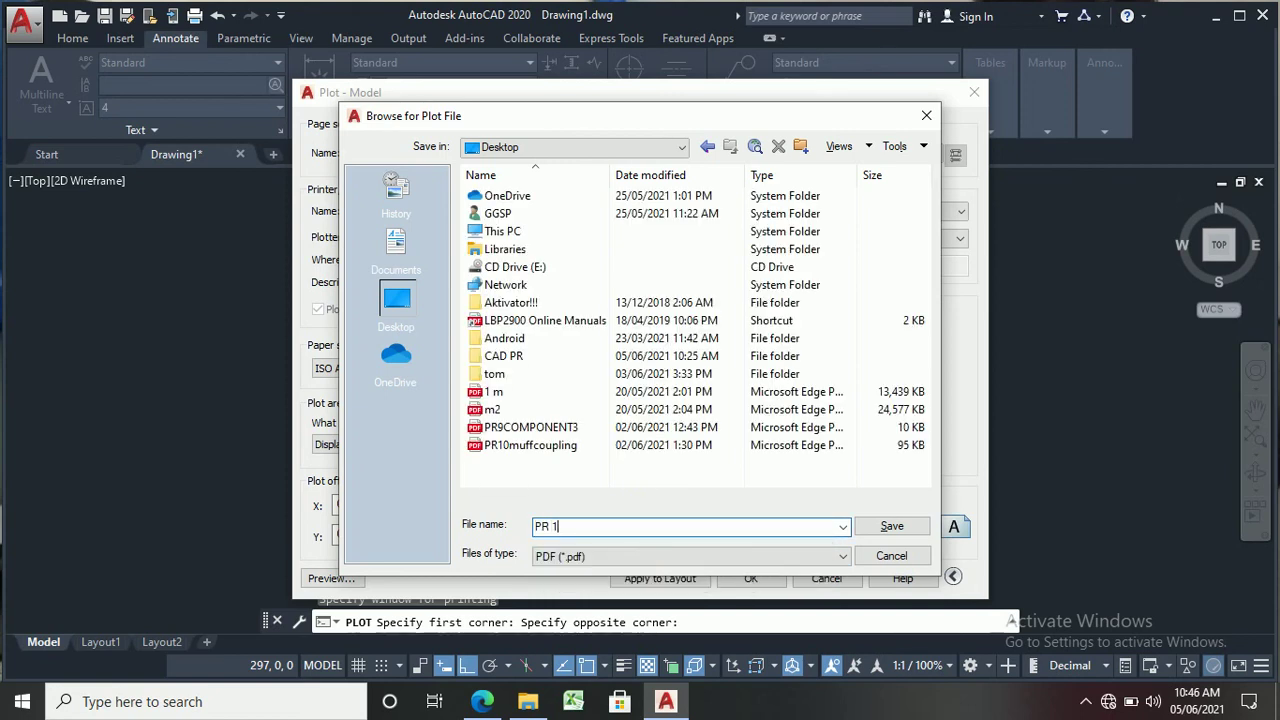
pyautogui.click(893, 527)
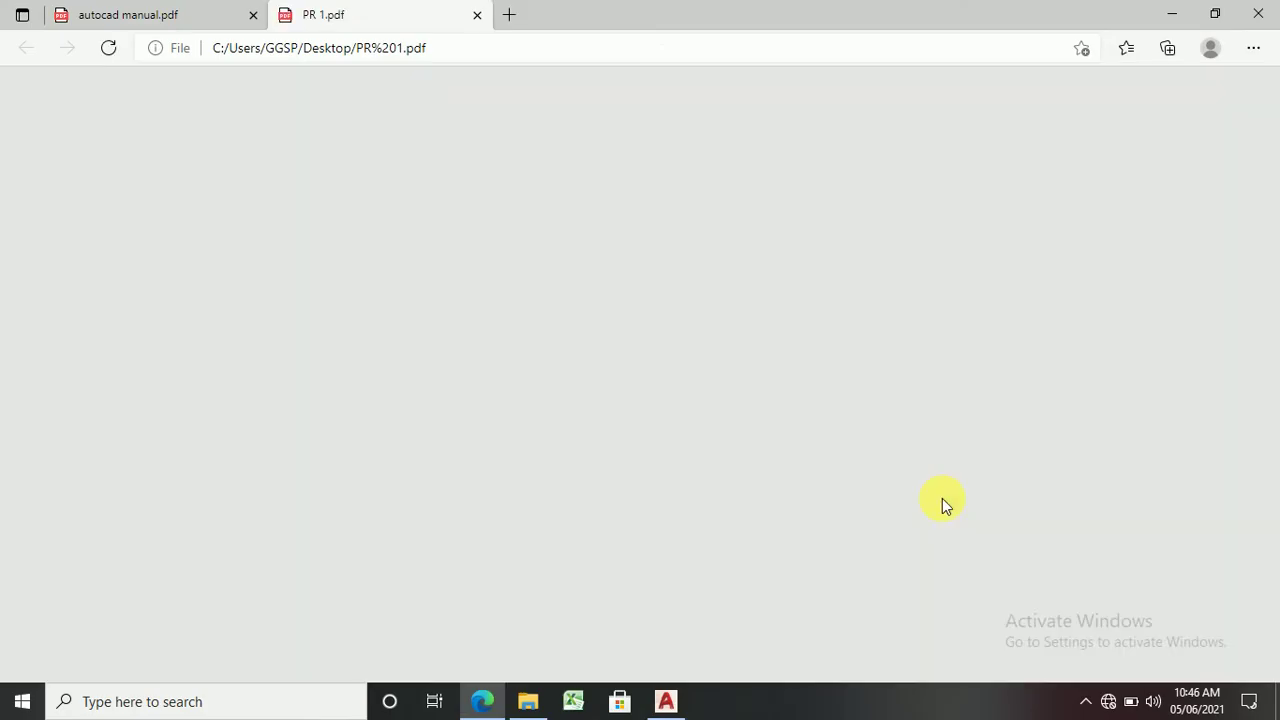
# Step: Check how the border and title block sit on the page in the plotted PDF, and close the file
pyautogui.scroll(-2, 770, 490)
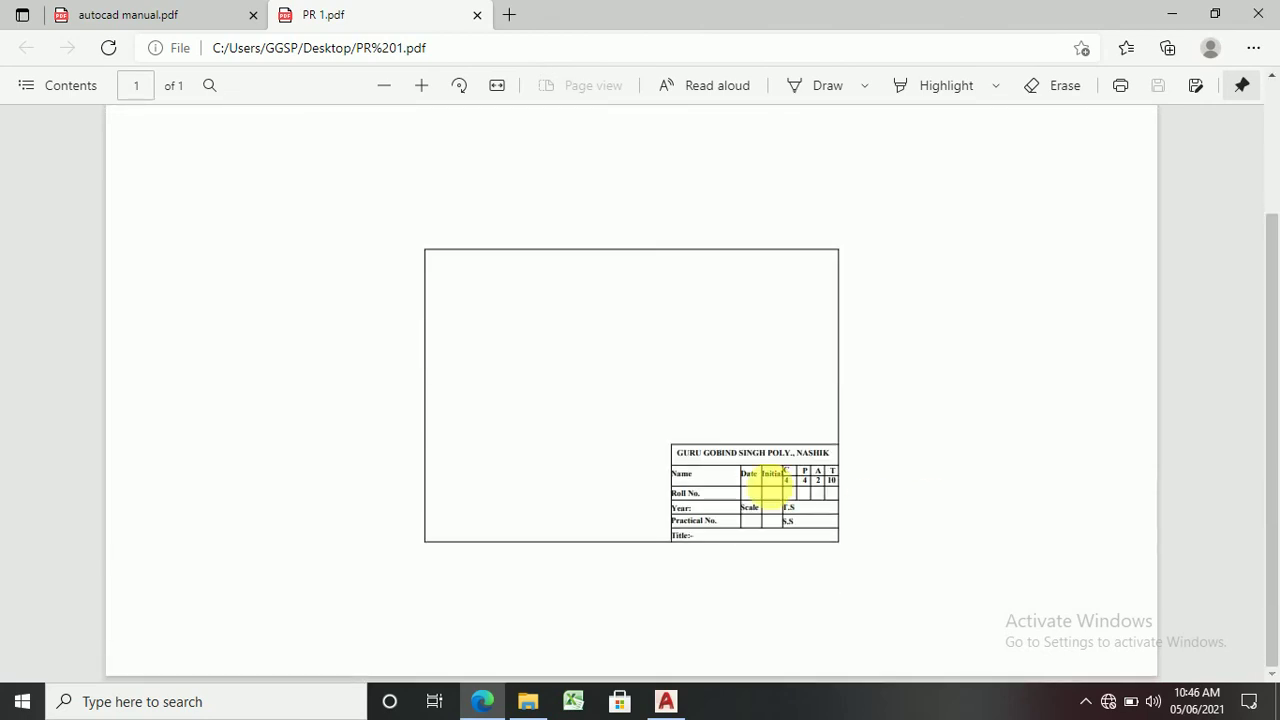
pyautogui.scroll(2, 774, 486)
pyautogui.scroll(-2, 773, 483)
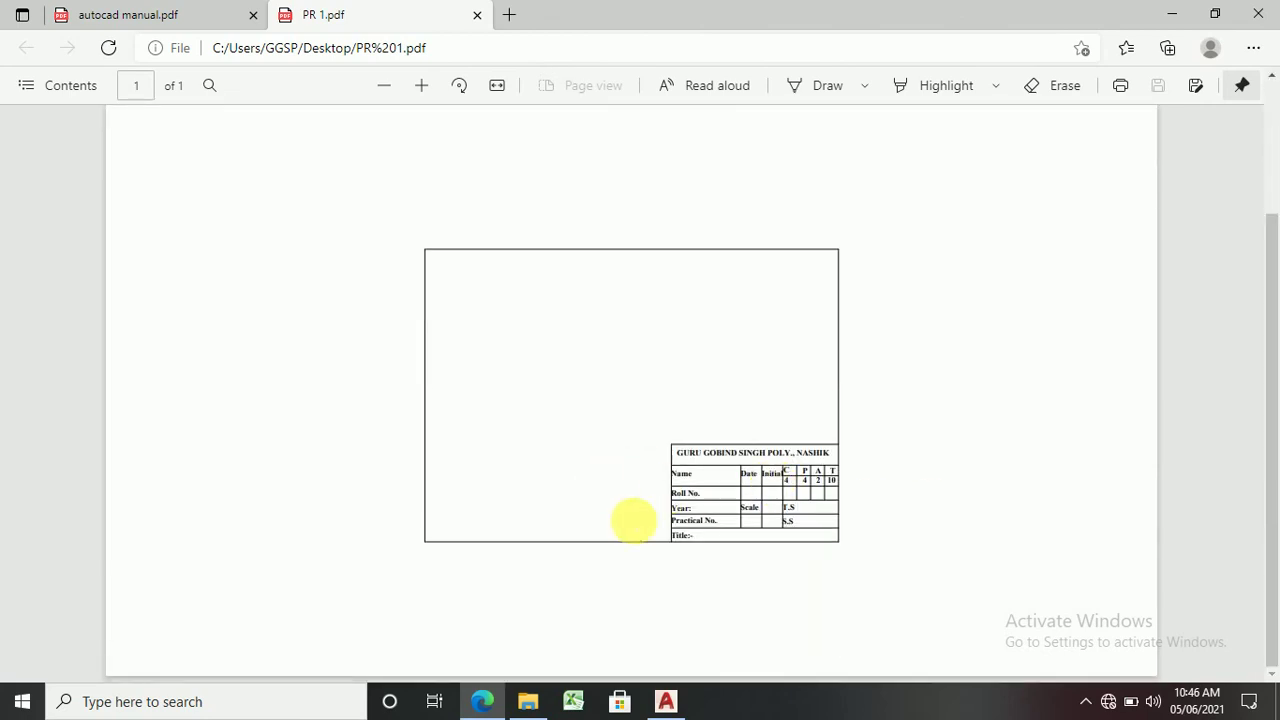
pyautogui.click(477, 15)
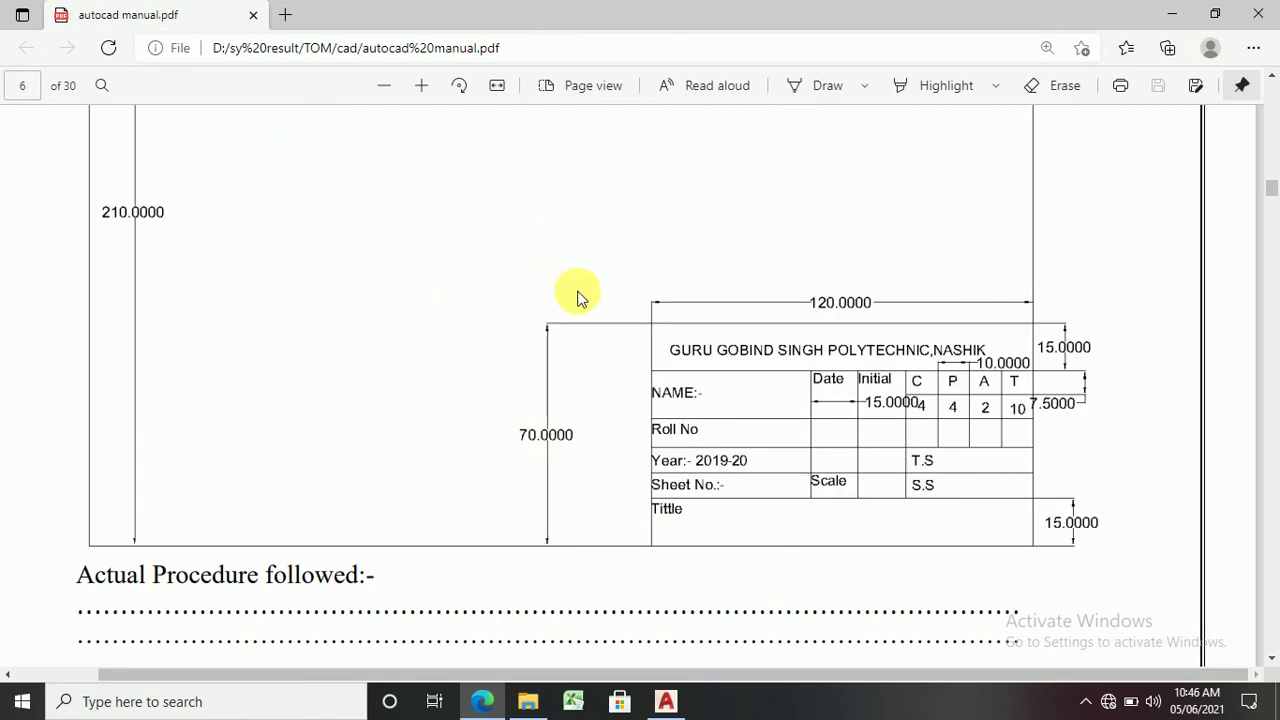
# Step: Switch back to AutoCAD and start a new plot with a window area spanning opposite corners of the drawing border
pyautogui.click(684, 704)
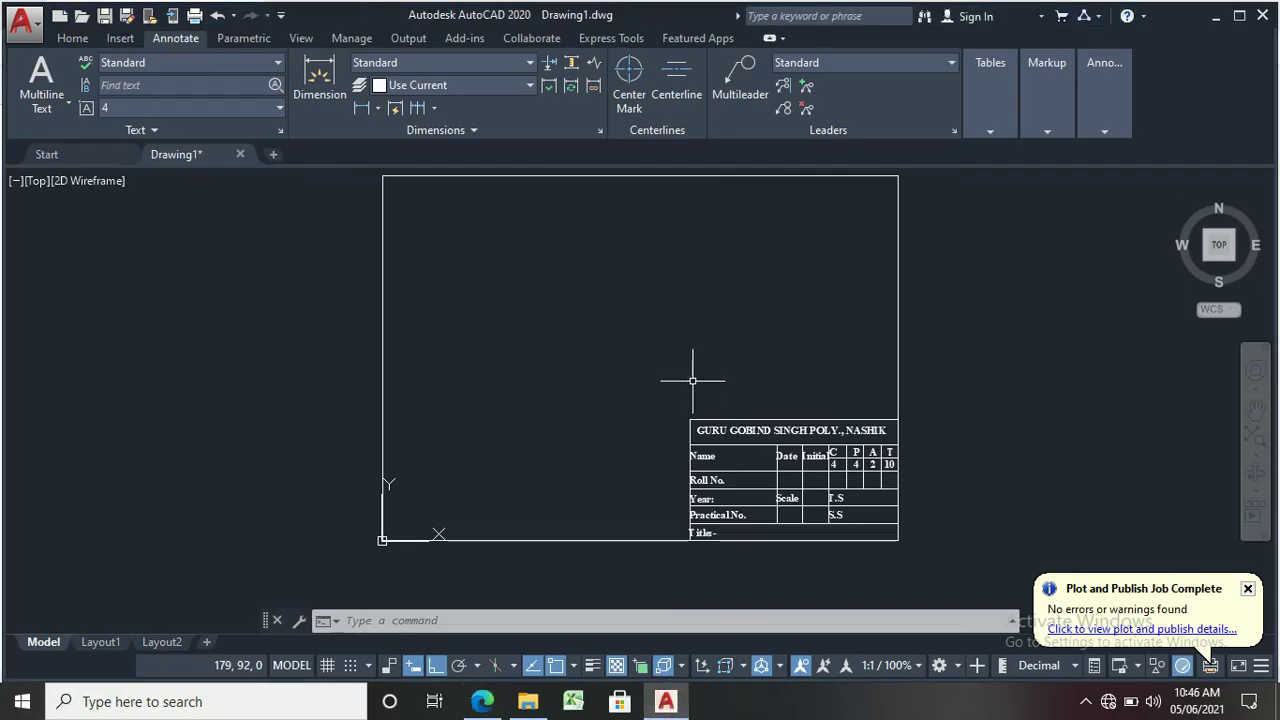
pyautogui.click(193, 16)
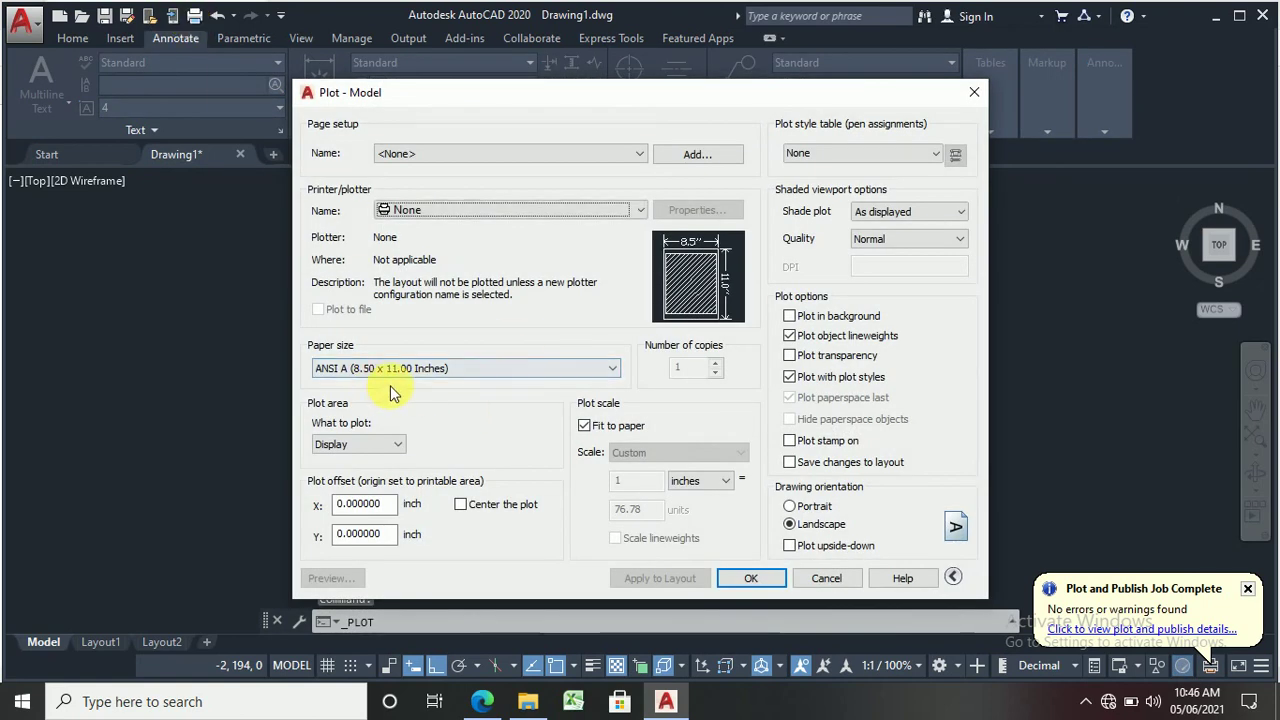
pyautogui.click(365, 450)
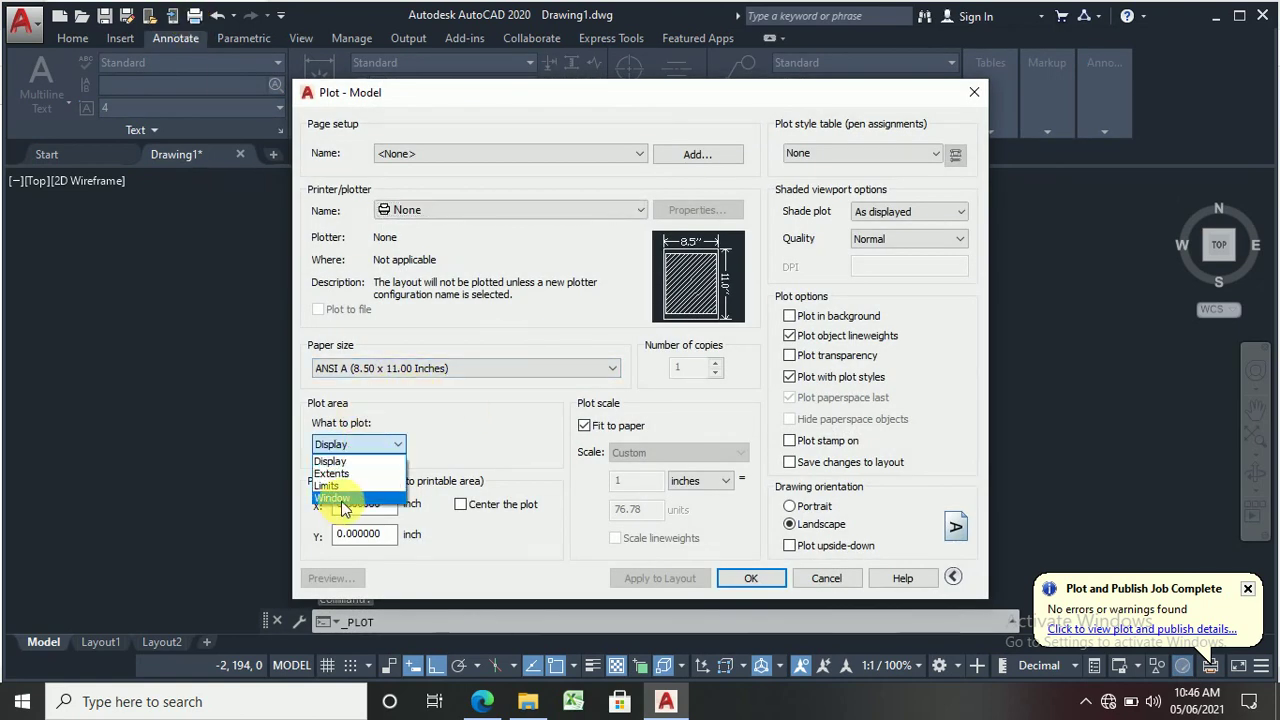
pyautogui.click(345, 497)
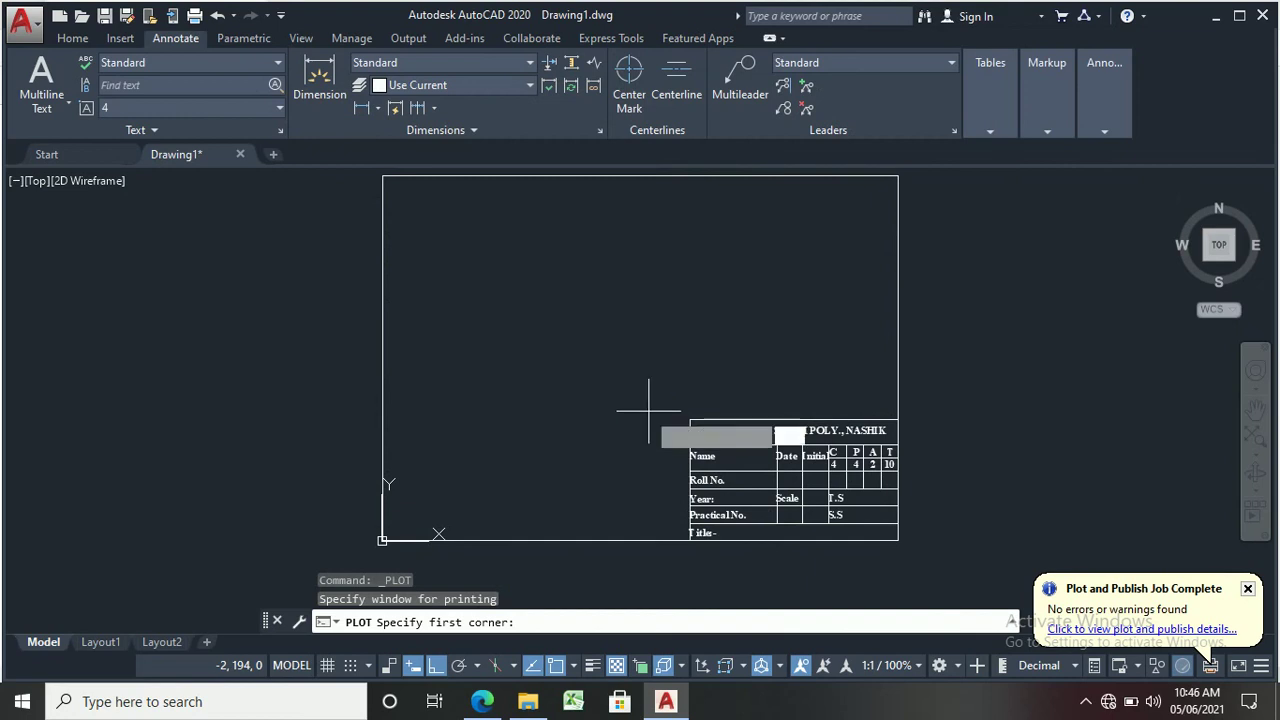
pyautogui.click(382, 176)
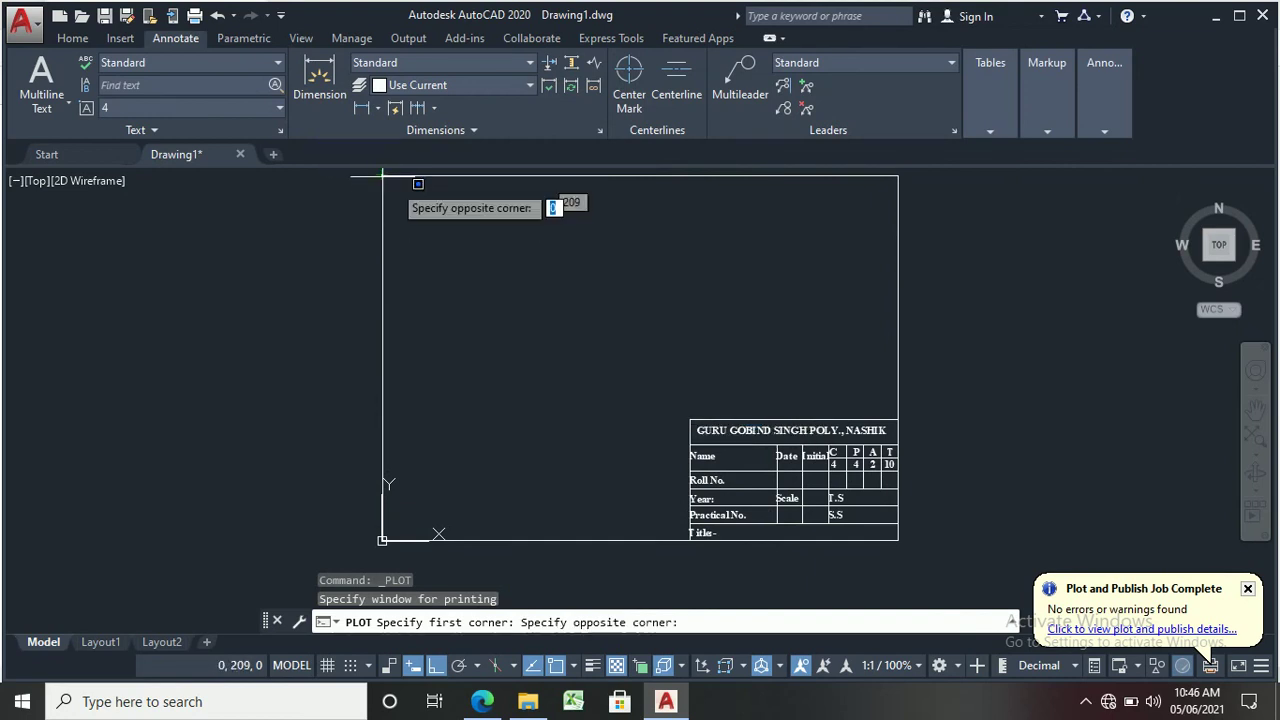
pyautogui.click(899, 541)
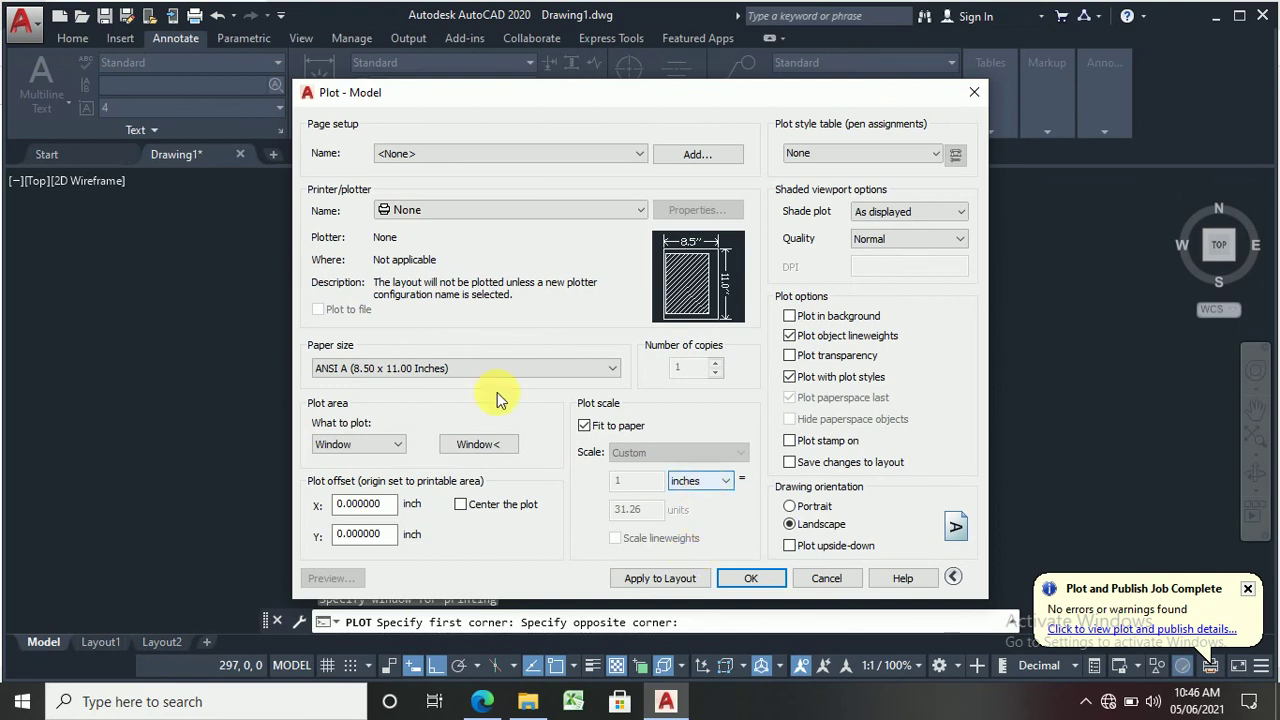
# Step: Set the paper size to ISO A4 (297.00 x 210.00 MM) and try to plot the drawing
pyautogui.click(465, 369)
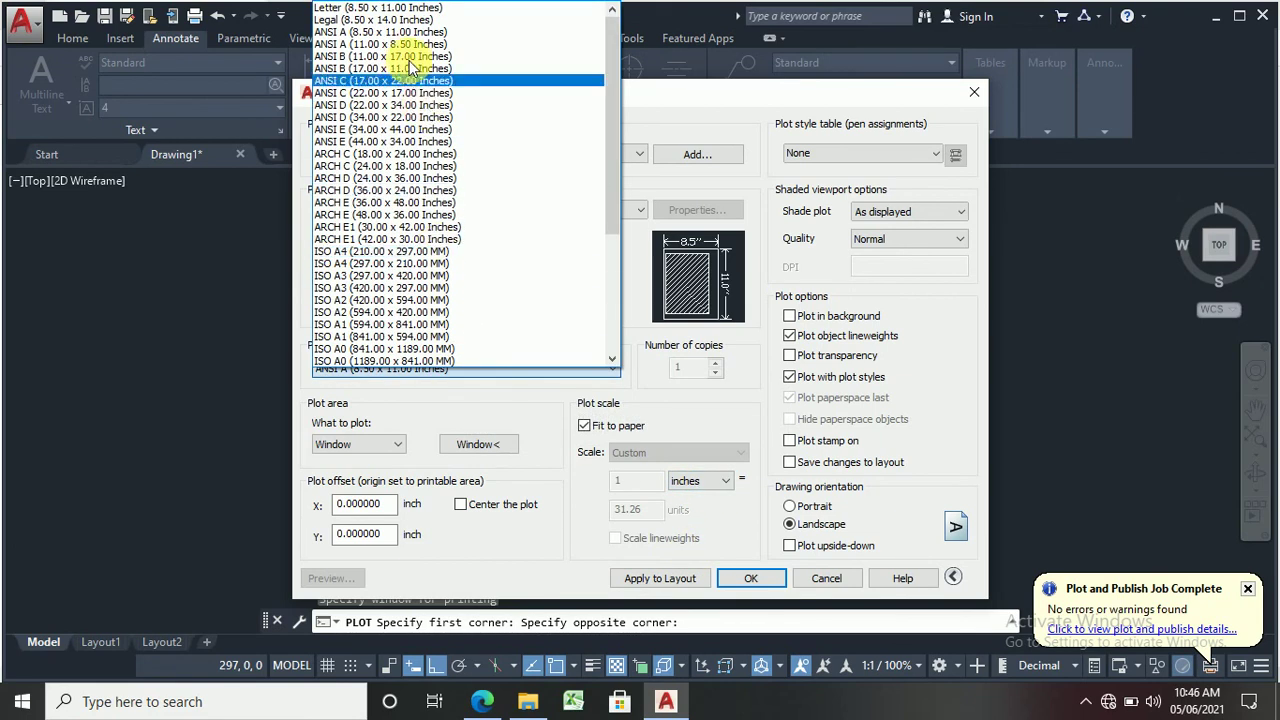
pyautogui.click(378, 263)
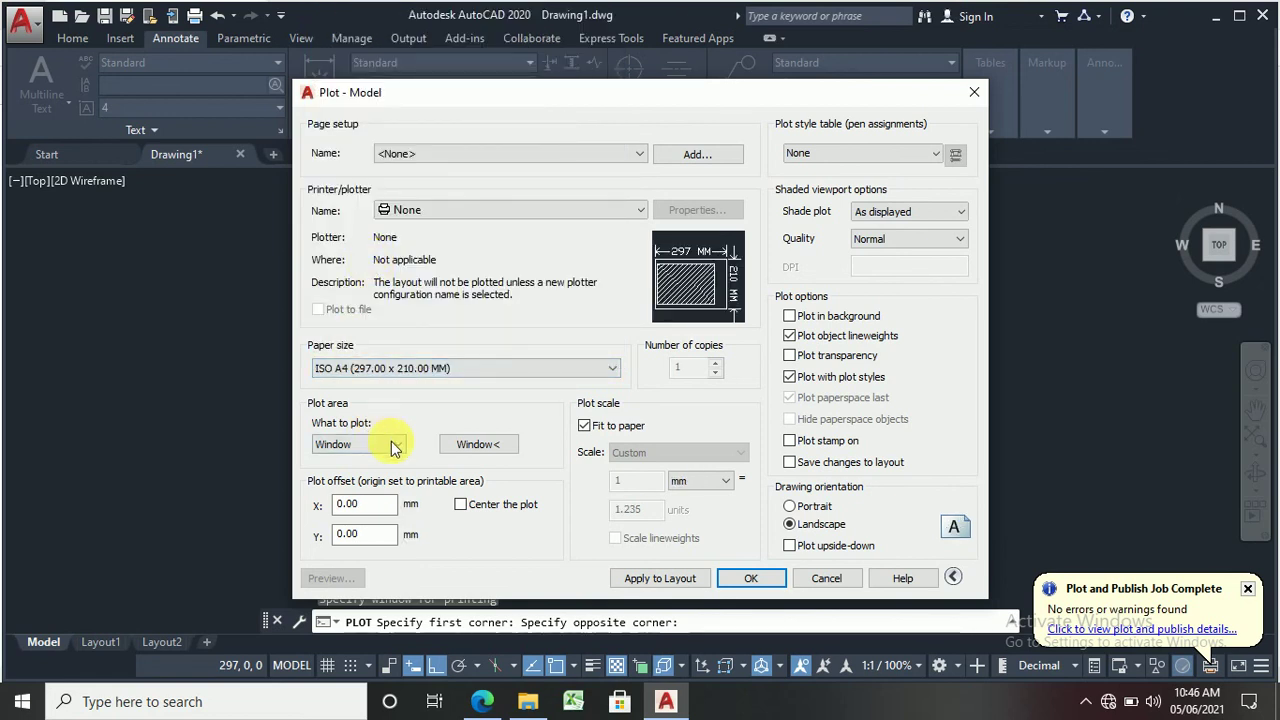
pyautogui.click(770, 592)
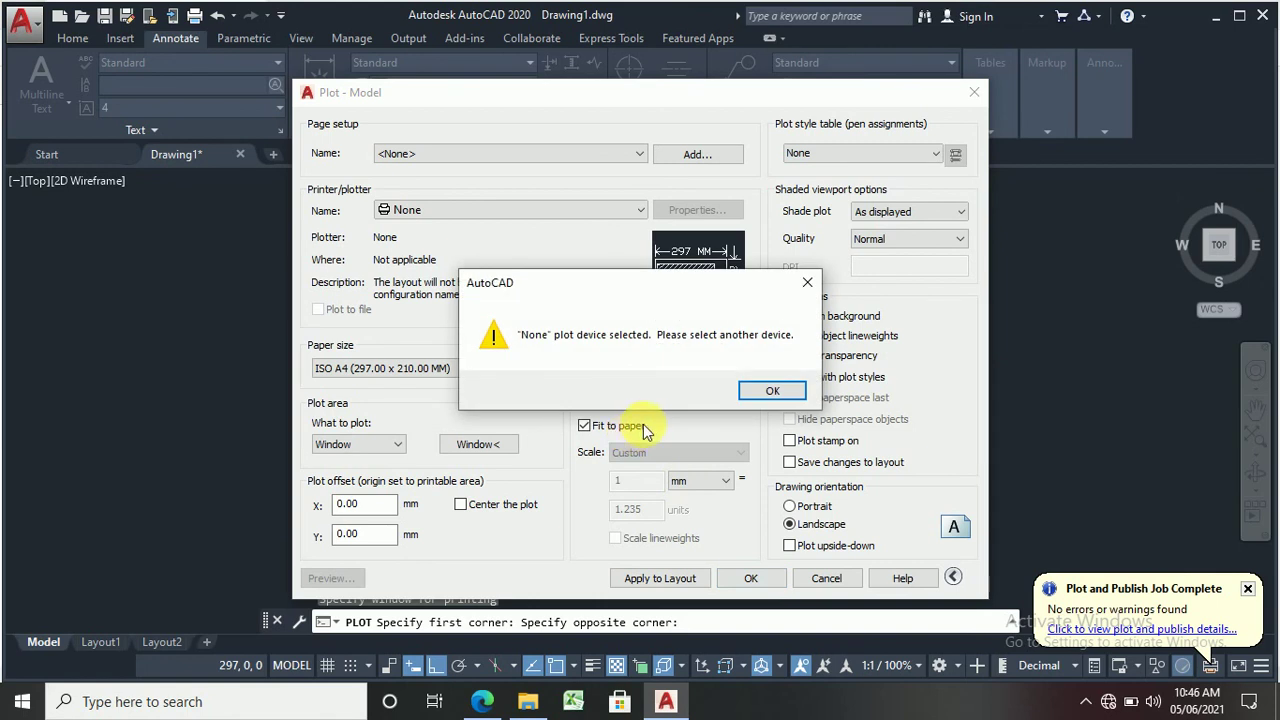
# Step: Set the plotter to AutoCAD PDF (General Documentation).pc3 and plot to "PR 1" on the Desktop, replacing the existing PDF
pyautogui.click(771, 390)
pyautogui.click(473, 208)
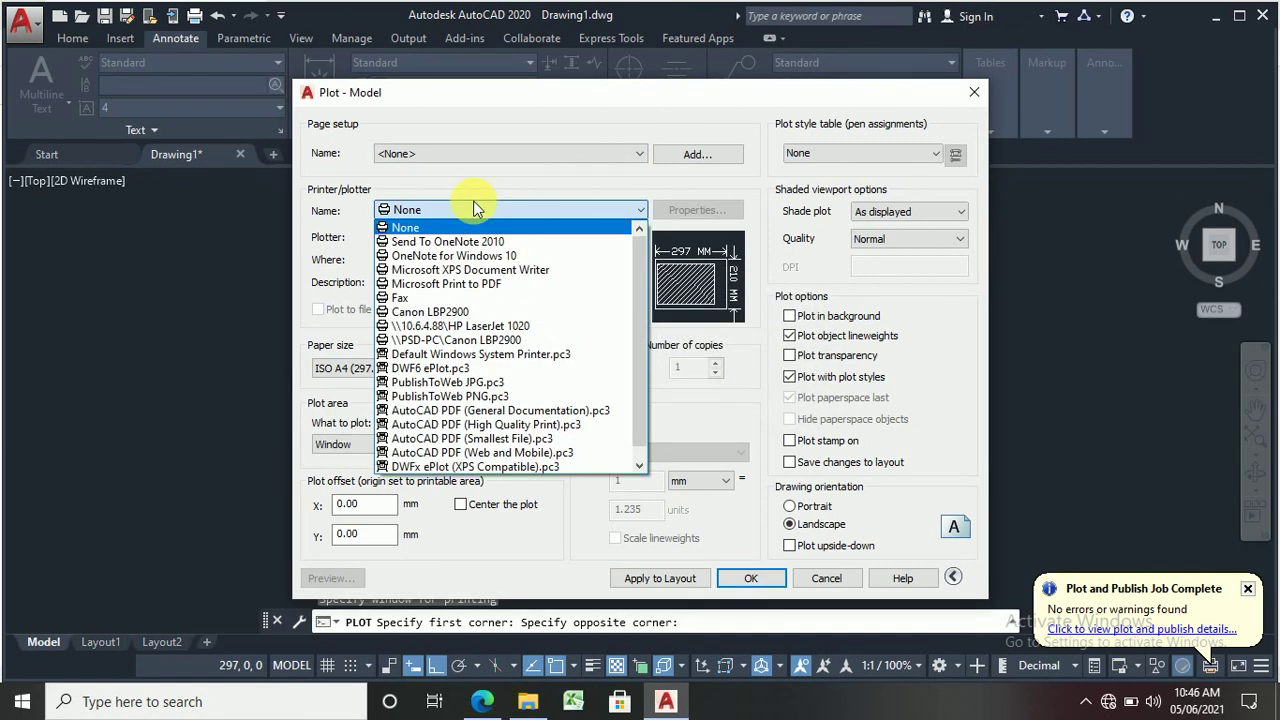
pyautogui.click(470, 410)
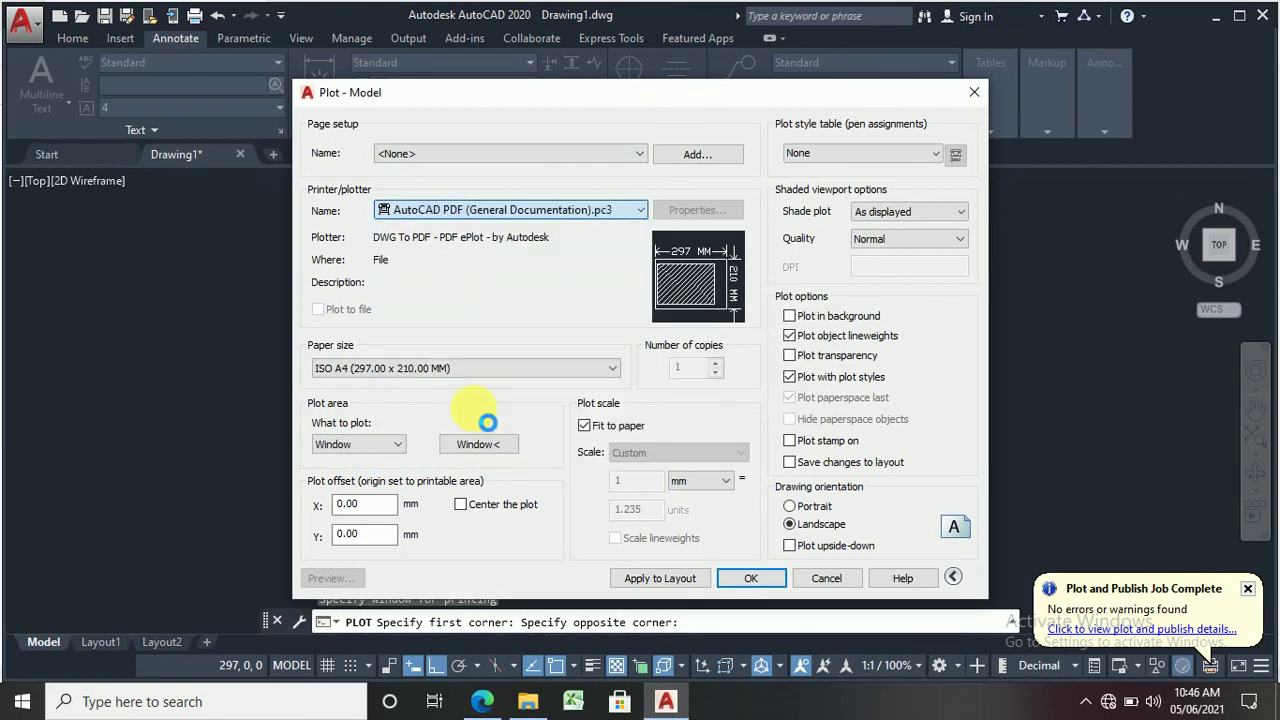
pyautogui.click(750, 590)
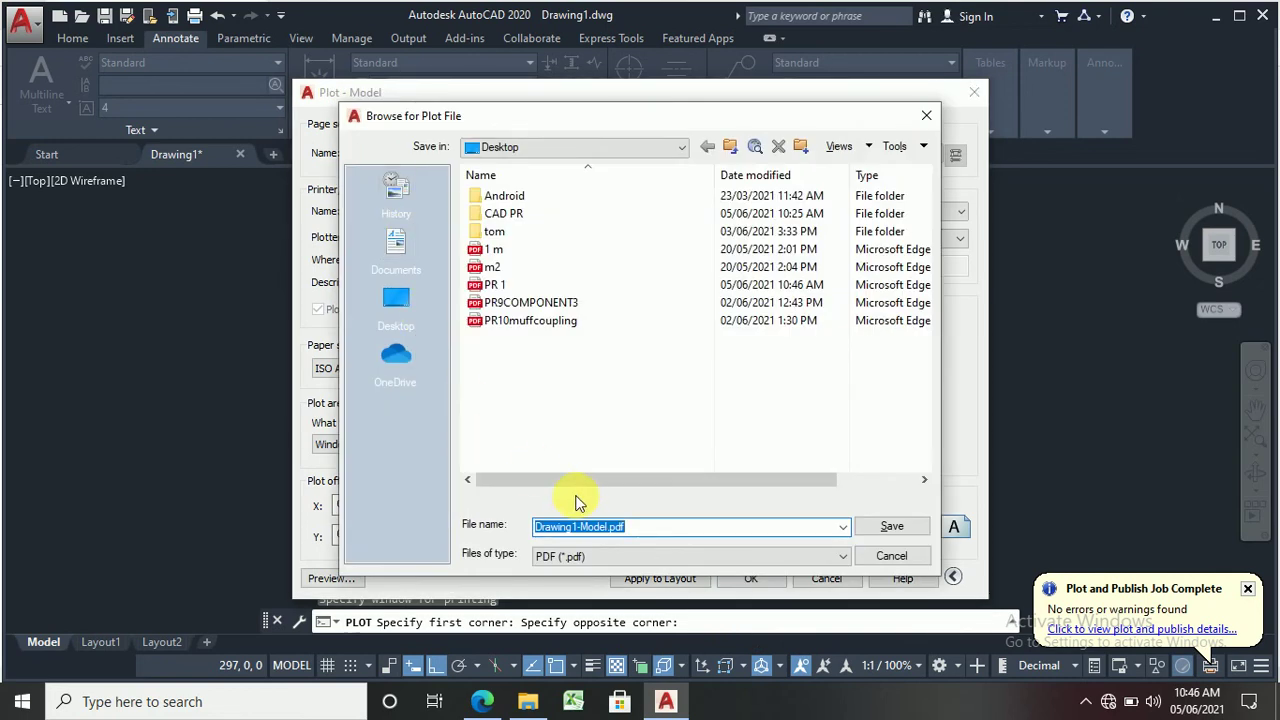
pyautogui.write('PR 1')
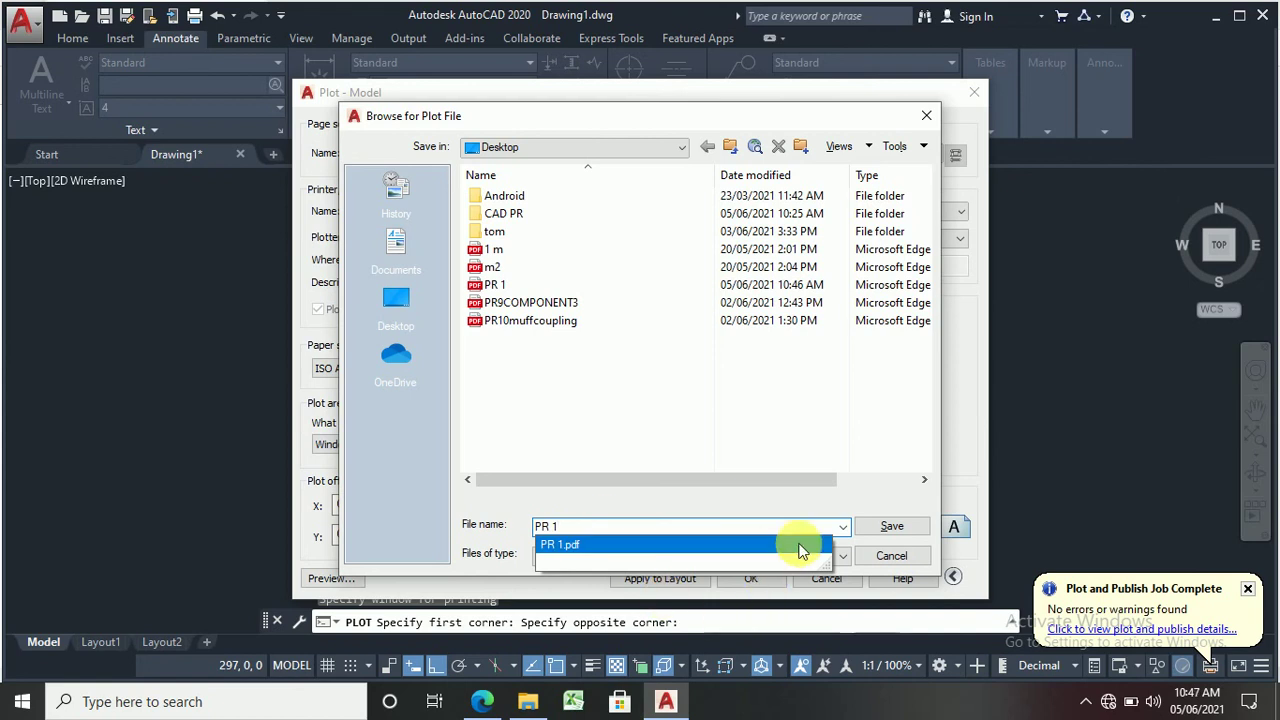
pyautogui.click(891, 526)
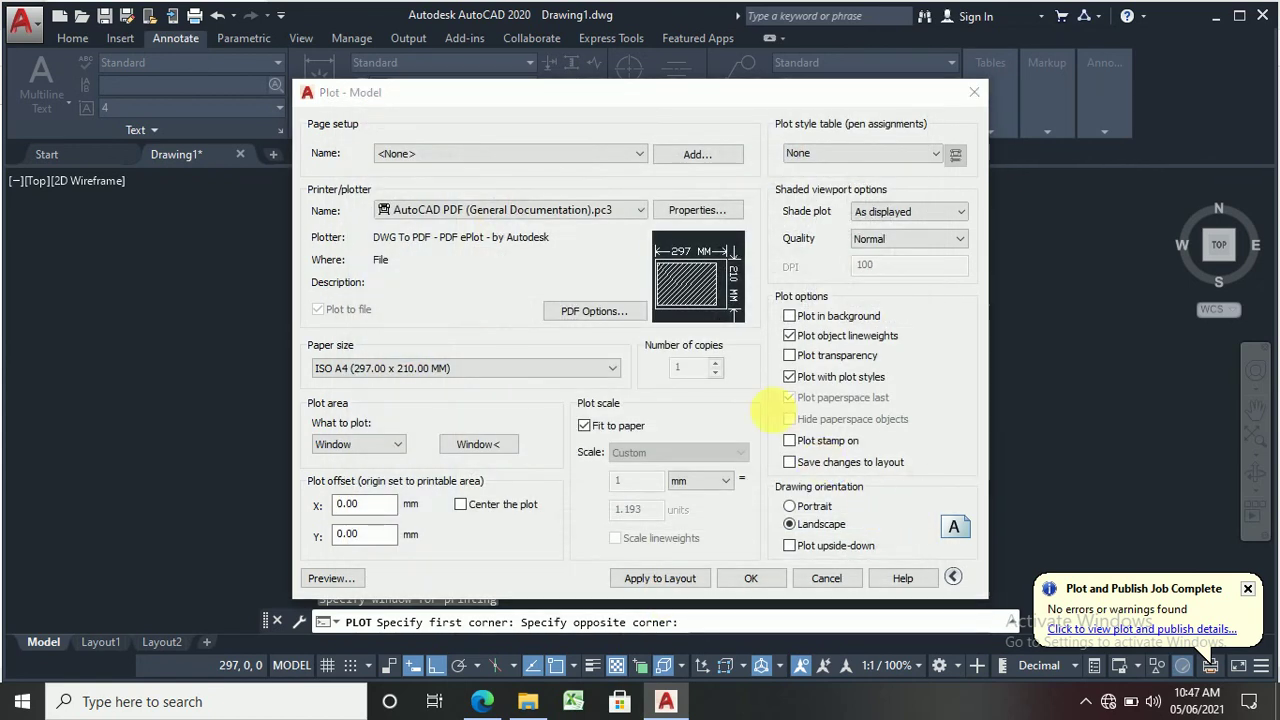
pyautogui.click(689, 360)
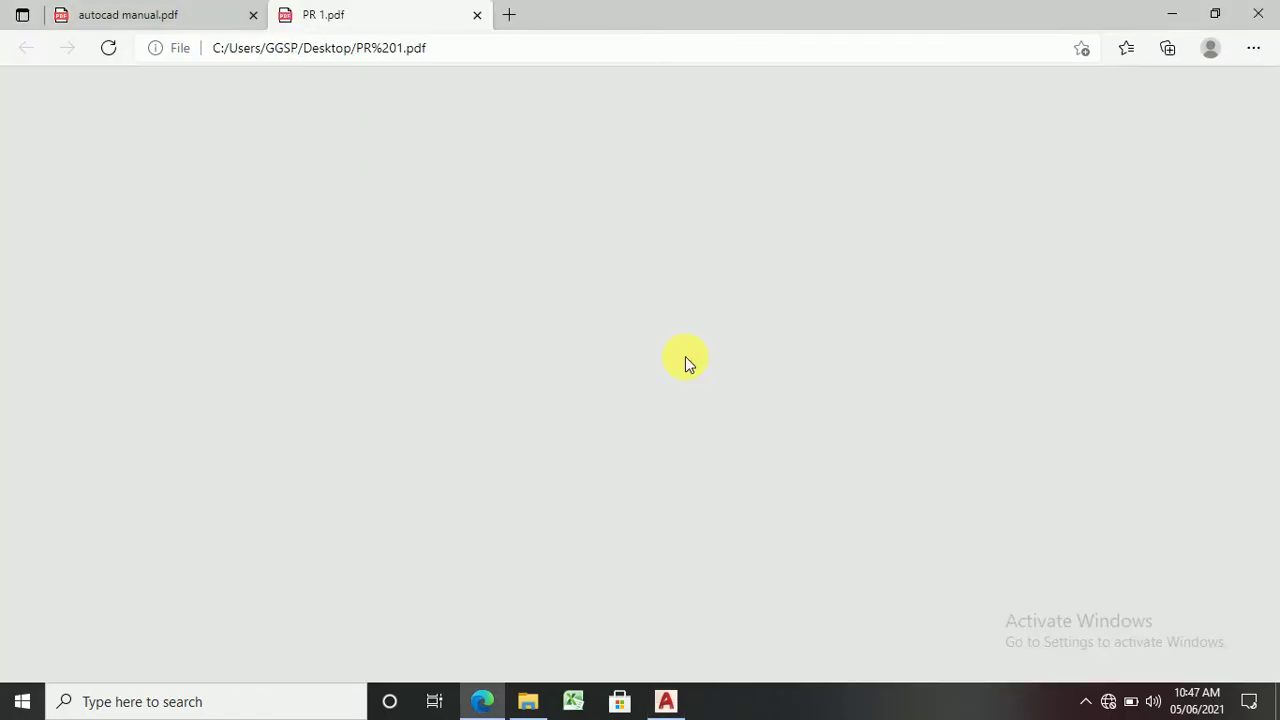
# Step: Examine the margins around the border and the title block in the newly plotted PDF, and close the file
pyautogui.scroll(-3, 685, 357)
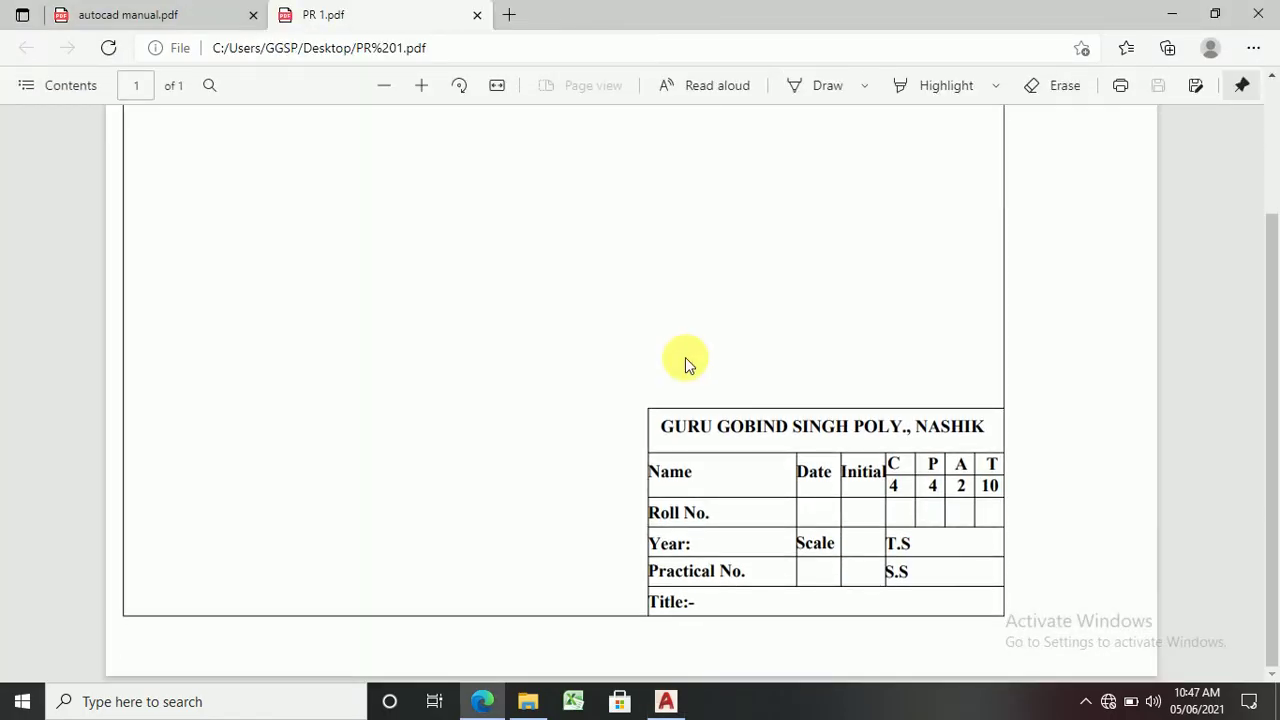
pyautogui.scroll(3, 685, 357)
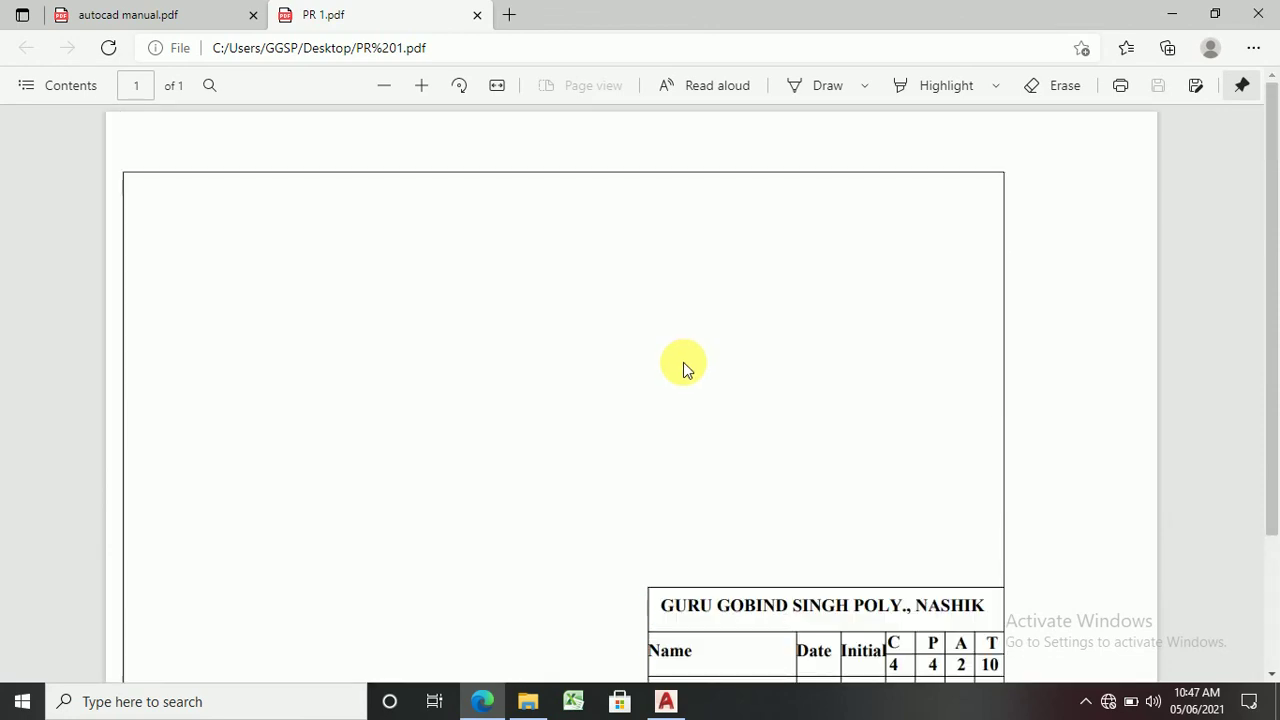
pyautogui.scroll(-3, 683, 368)
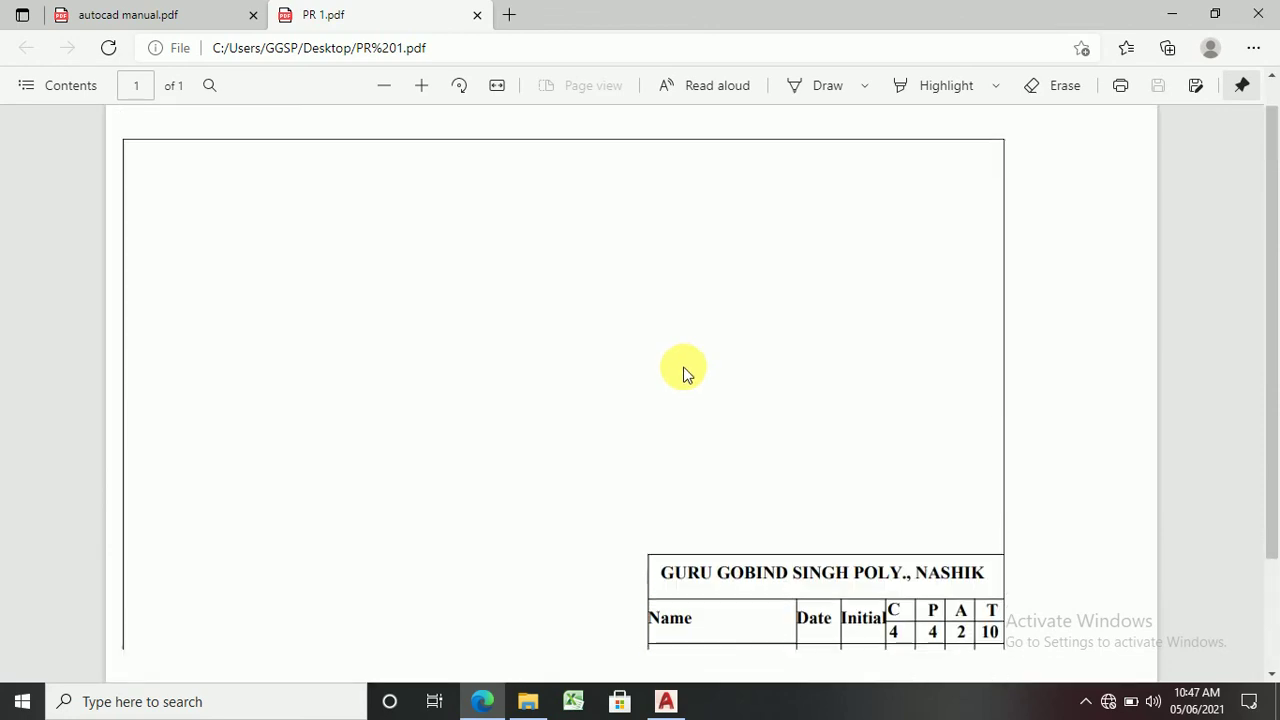
pyautogui.click(474, 18)
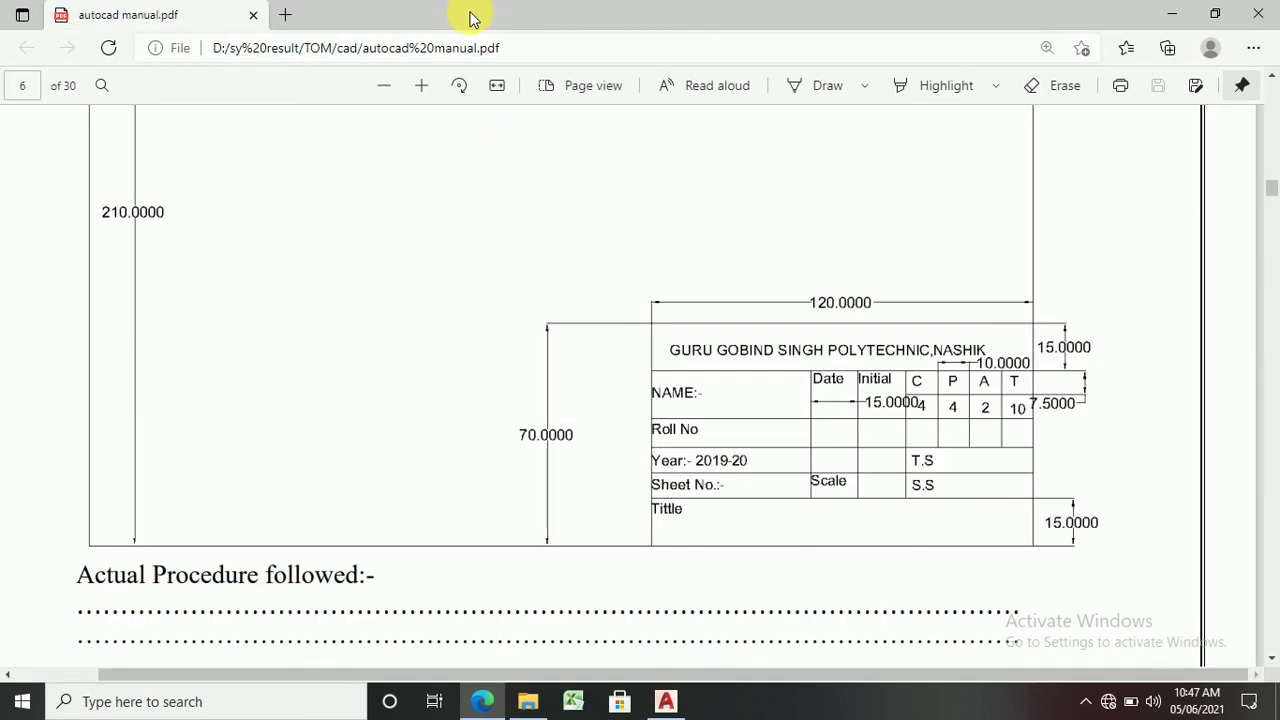
# Step: Switch back to AutoCAD and look over the border and title block in the drawing
pyautogui.click(666, 702)
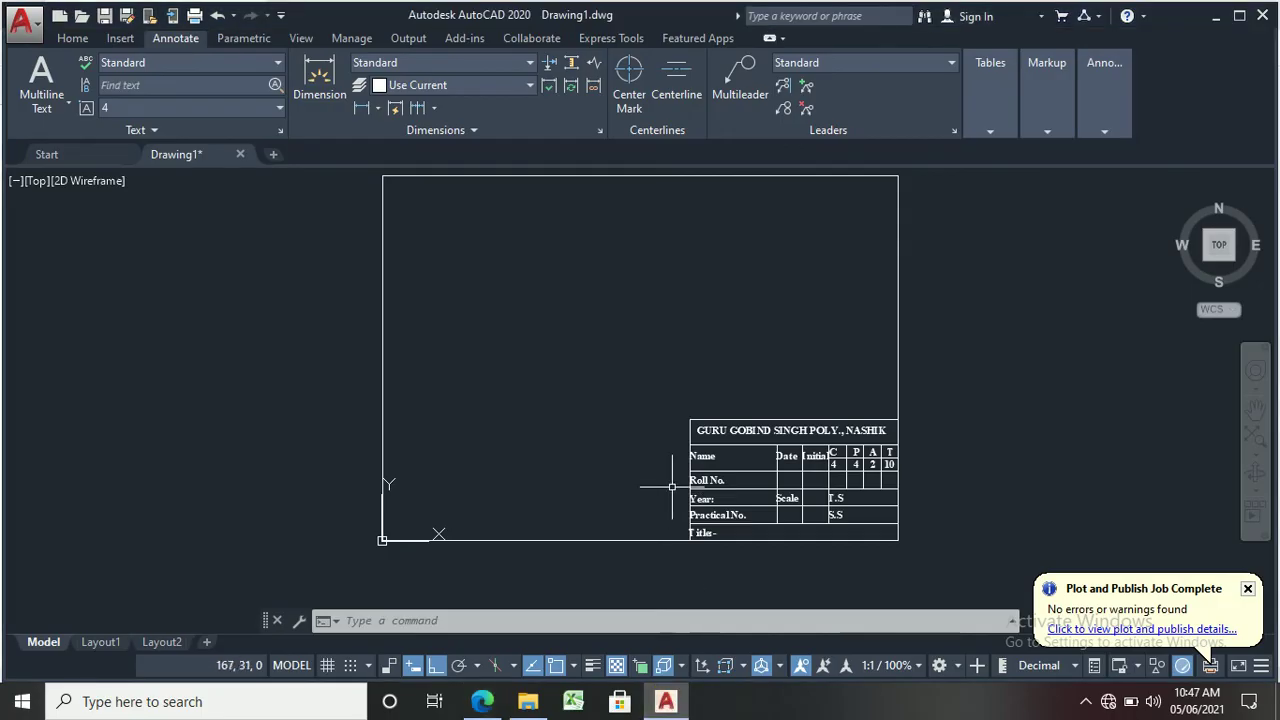
pyautogui.scroll(2, 672, 483)
pyautogui.scroll(-2, 672, 483)
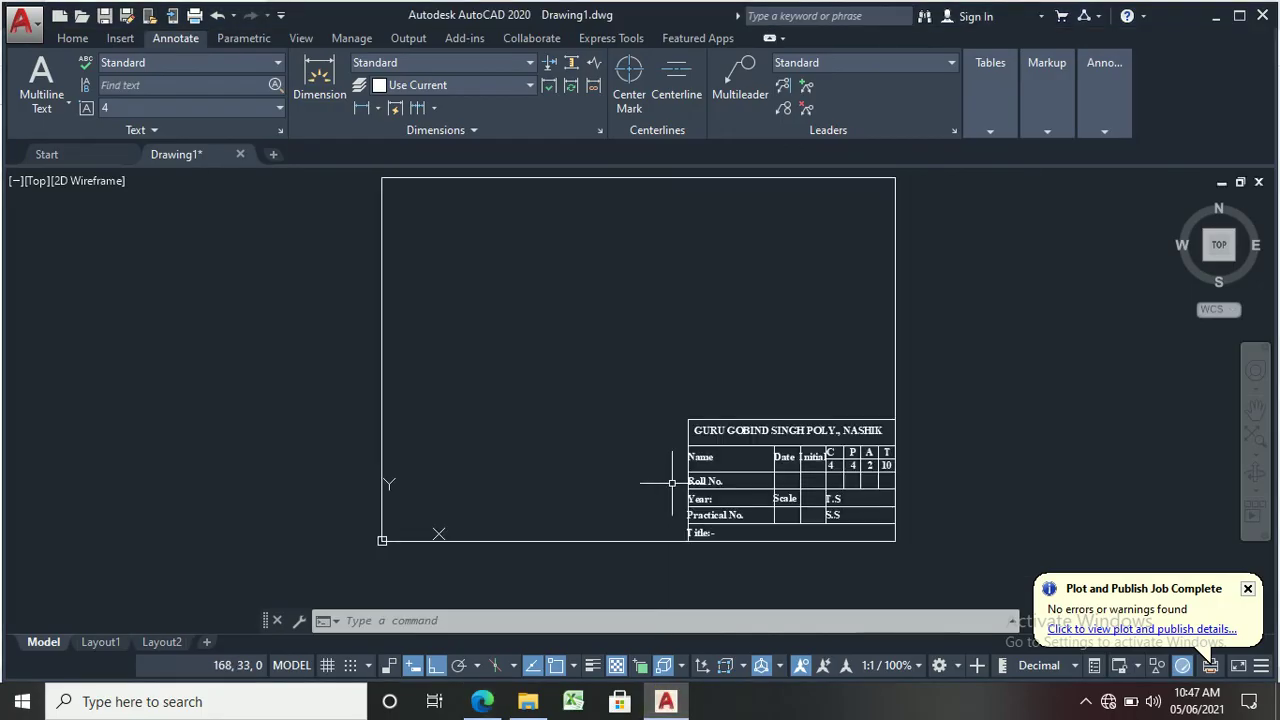